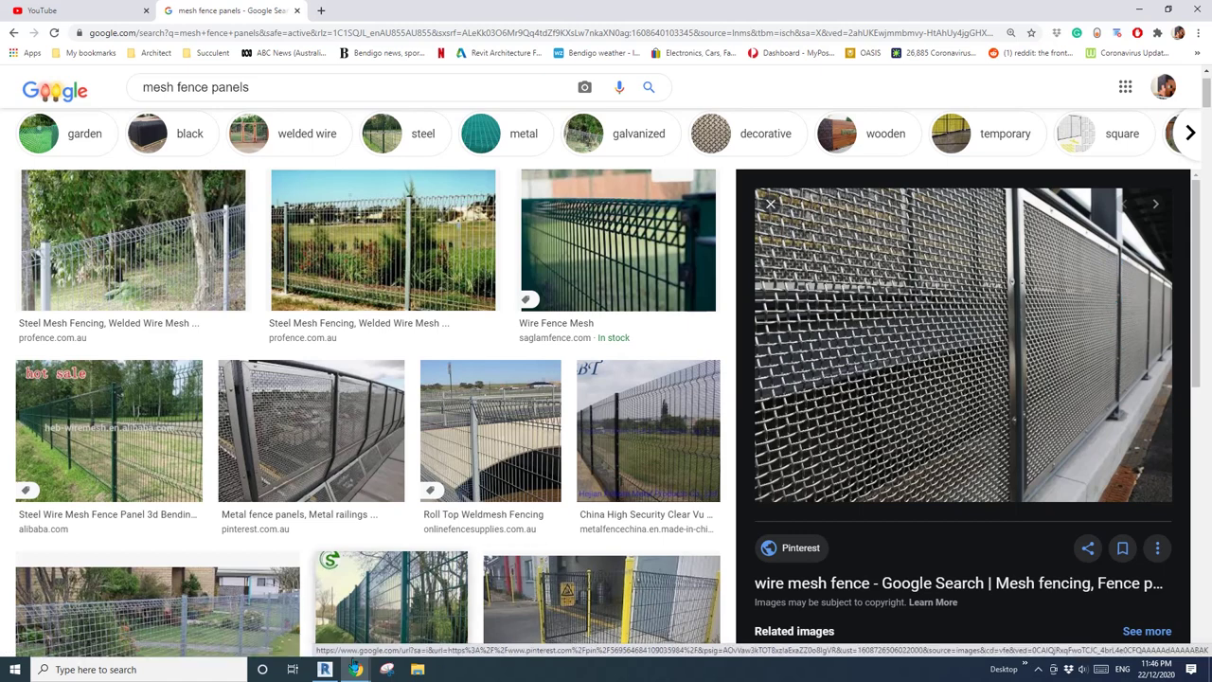
Start a new project from the Construction Template
{"action": "left_click", "coordinate": [325, 670]}
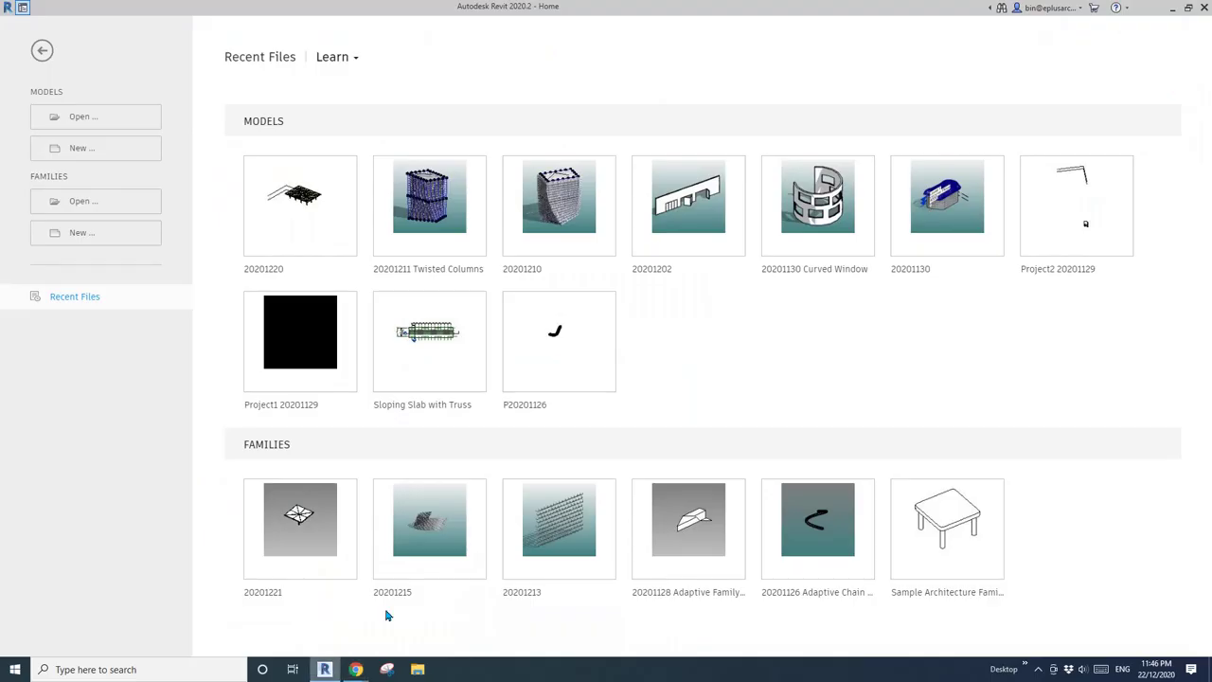
{"action": "left_click", "coordinate": [95, 151]}
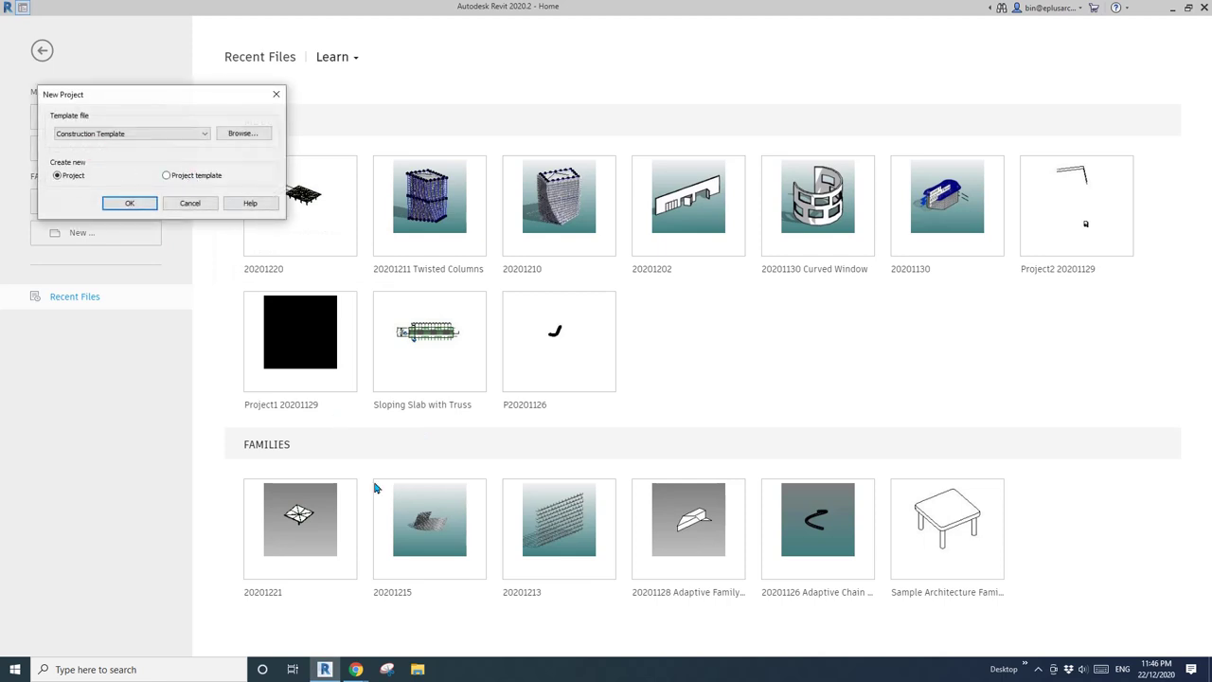
{"action": "left_click", "coordinate": [150, 135]}
{"action": "left_click", "coordinate": [98, 147]}
{"action": "left_click", "coordinate": [130, 202]}
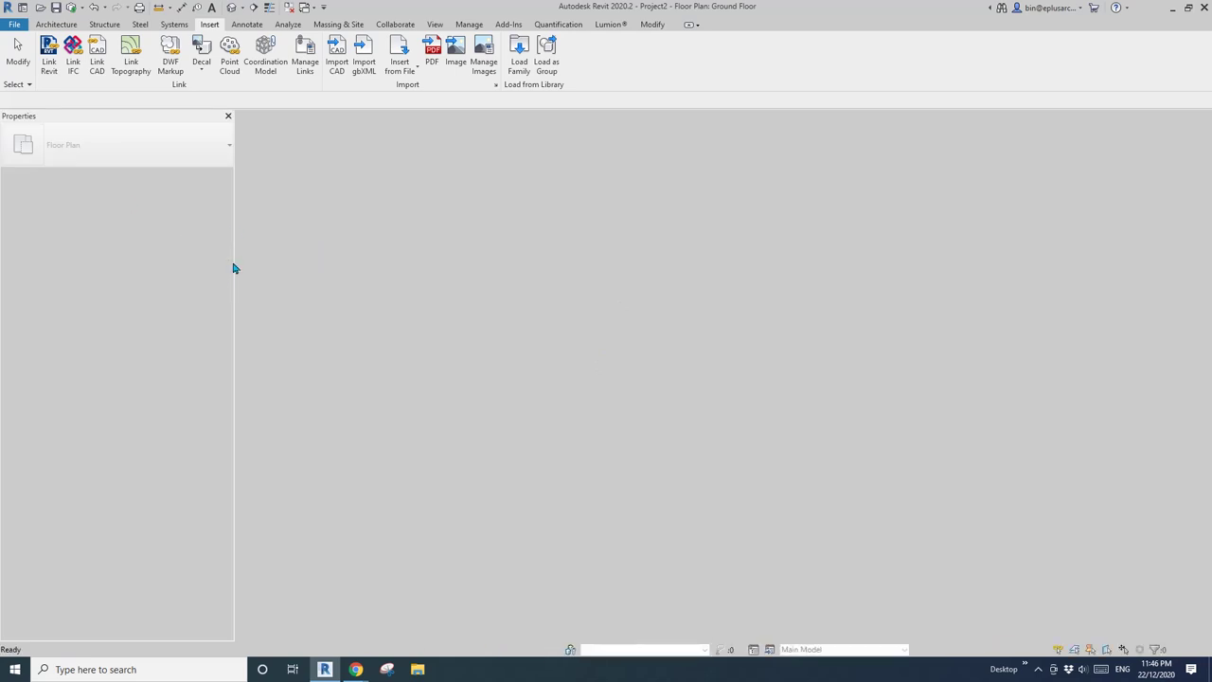
Draw a single straight Storefront curtain wall using the WA wall command
{"action": "key", "text": "w"}
{"action": "key", "text": "a"}
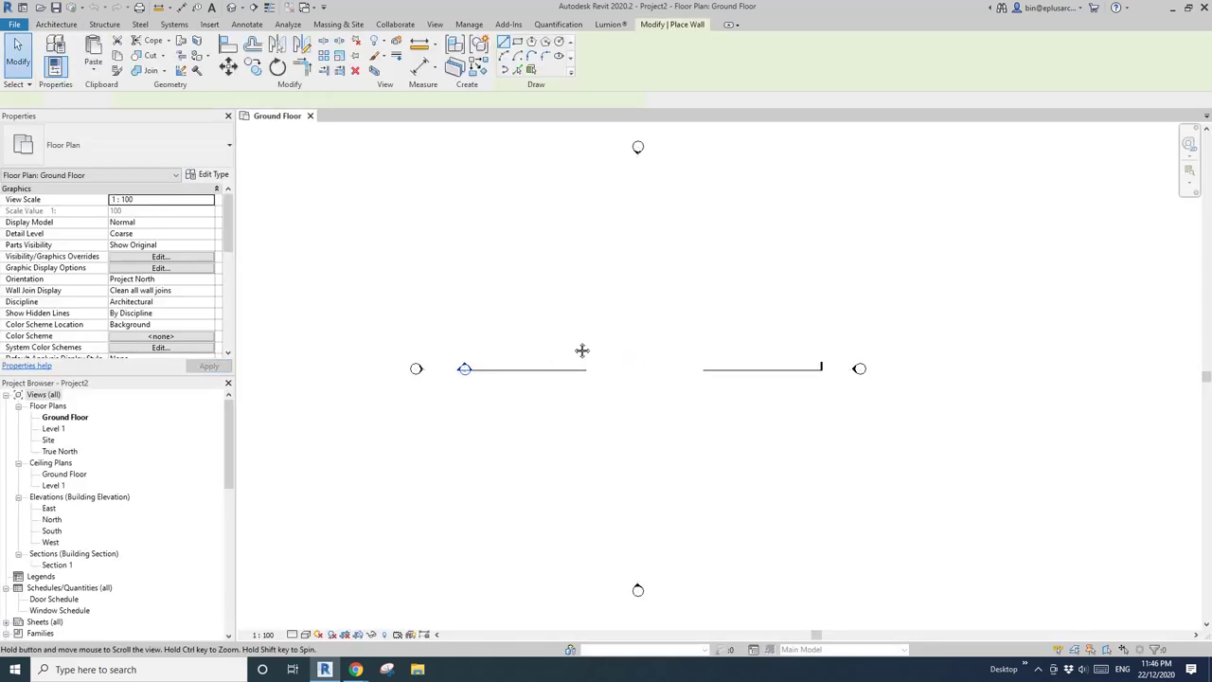
{"action": "left_click", "coordinate": [131, 152]}
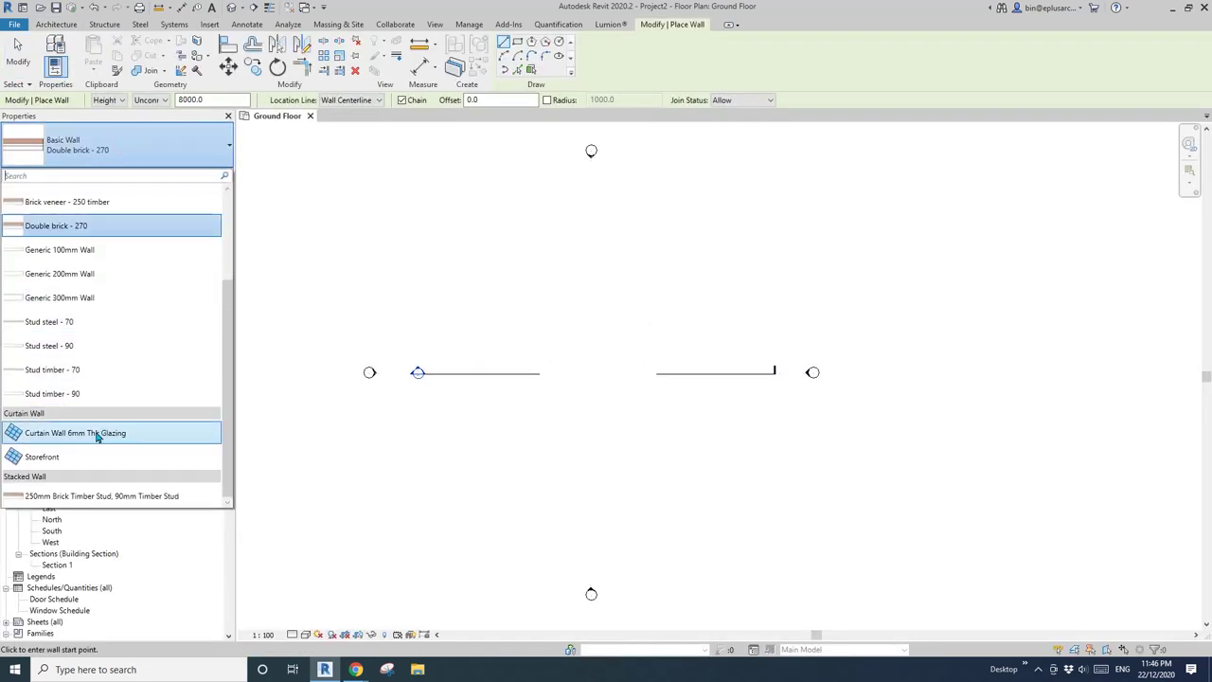
{"action": "left_click", "coordinate": [65, 458]}
{"action": "left_click", "coordinate": [499, 306]}
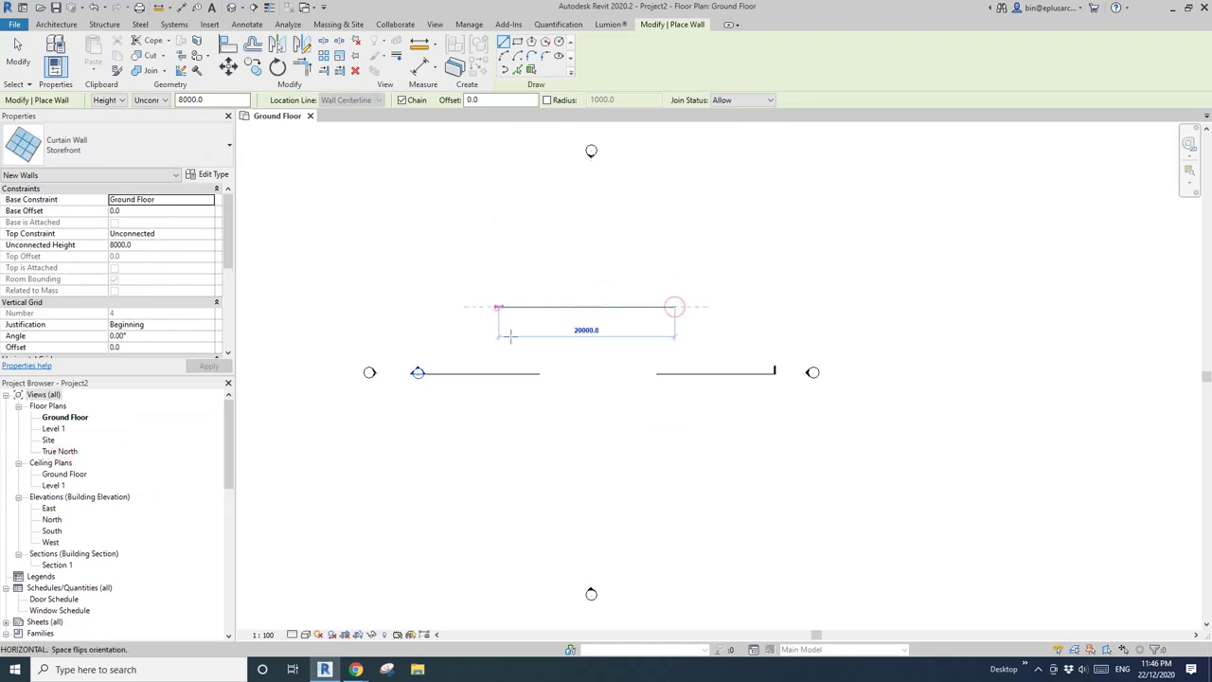
{"action": "left_click", "coordinate": [675, 306]}
{"action": "key", "text": "Escape"}
{"action": "key", "text": "Escape"}
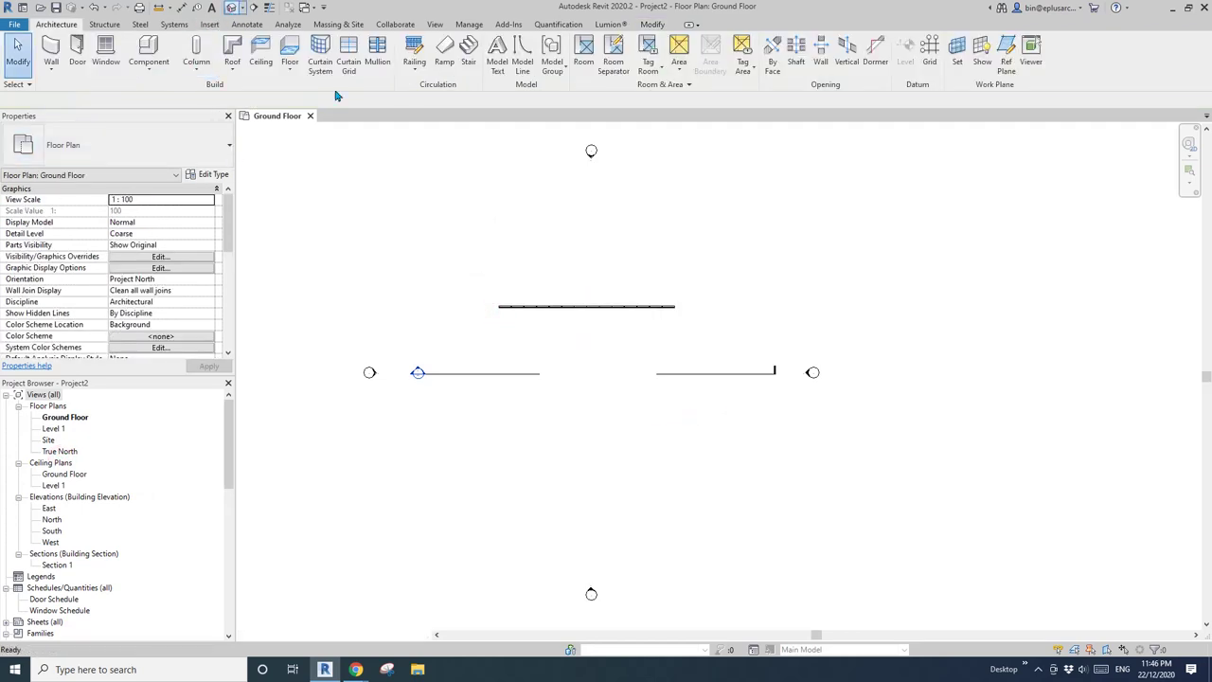
In the default 3D view, change the wall's Unconnected Height from 8000 to 1000 mm
{"action": "left_click", "coordinate": [230, 6]}
{"action": "middle_click_drag", "start_coordinate": [783, 268], "coordinate": [641, 351]}
{"action": "left_click", "coordinate": [641, 351]}
{"action": "left_click", "coordinate": [165, 246]}
{"action": "type", "text": "1000-"}
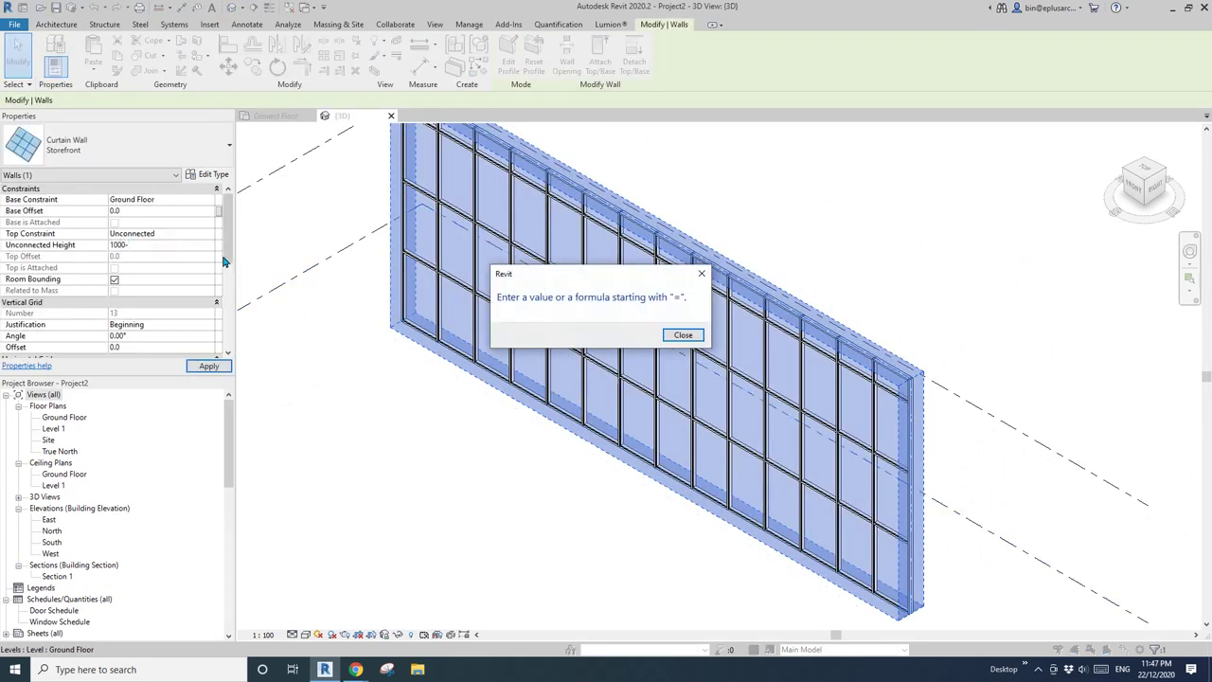
{"action": "left_click", "coordinate": [683, 335]}
{"action": "left_click", "coordinate": [169, 246]}
{"action": "left_click", "coordinate": [169, 246]}
{"action": "key", "text": "BackSpace"}
{"action": "left_click", "coordinate": [587, 380]}
{"action": "left_click", "coordinate": [649, 371]}
{"action": "middle_click_drag", "start_coordinate": [650, 371], "coordinate": [582, 333]}
{"action": "left_click", "coordinate": [404, 604]}
Switch to Chrome showing the mesh fence panels image results
{"action": "mouse_move", "coordinate": [355, 669]}
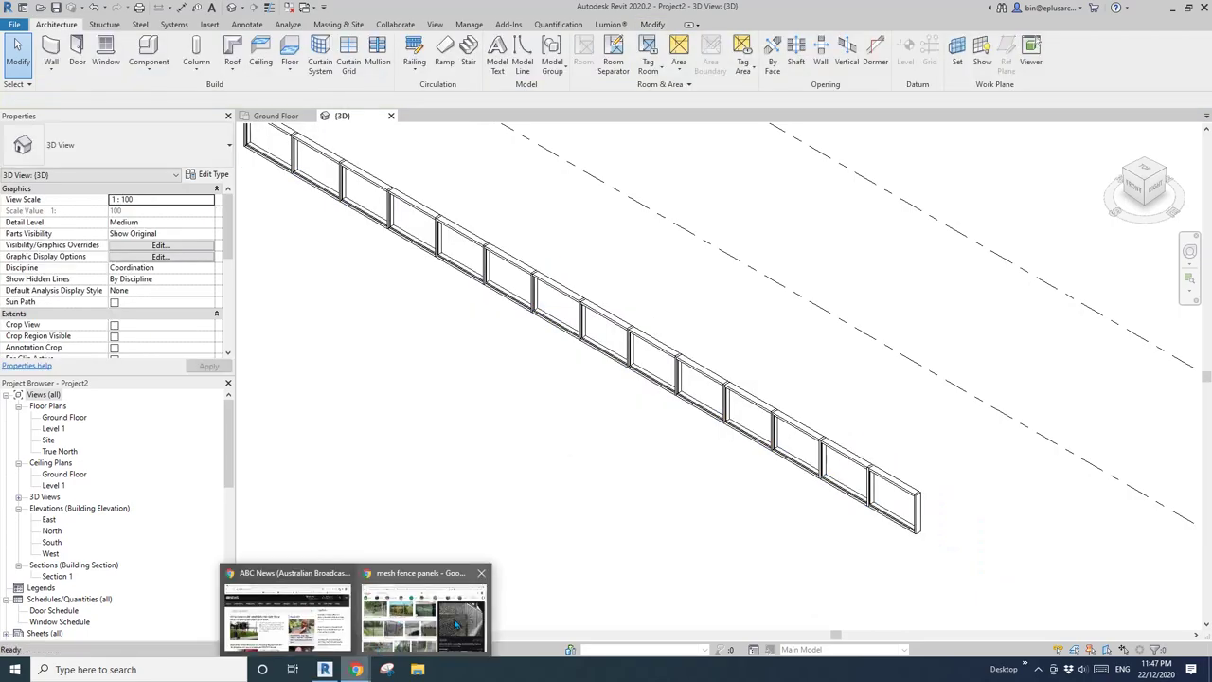
{"action": "left_click", "coordinate": [457, 623]}
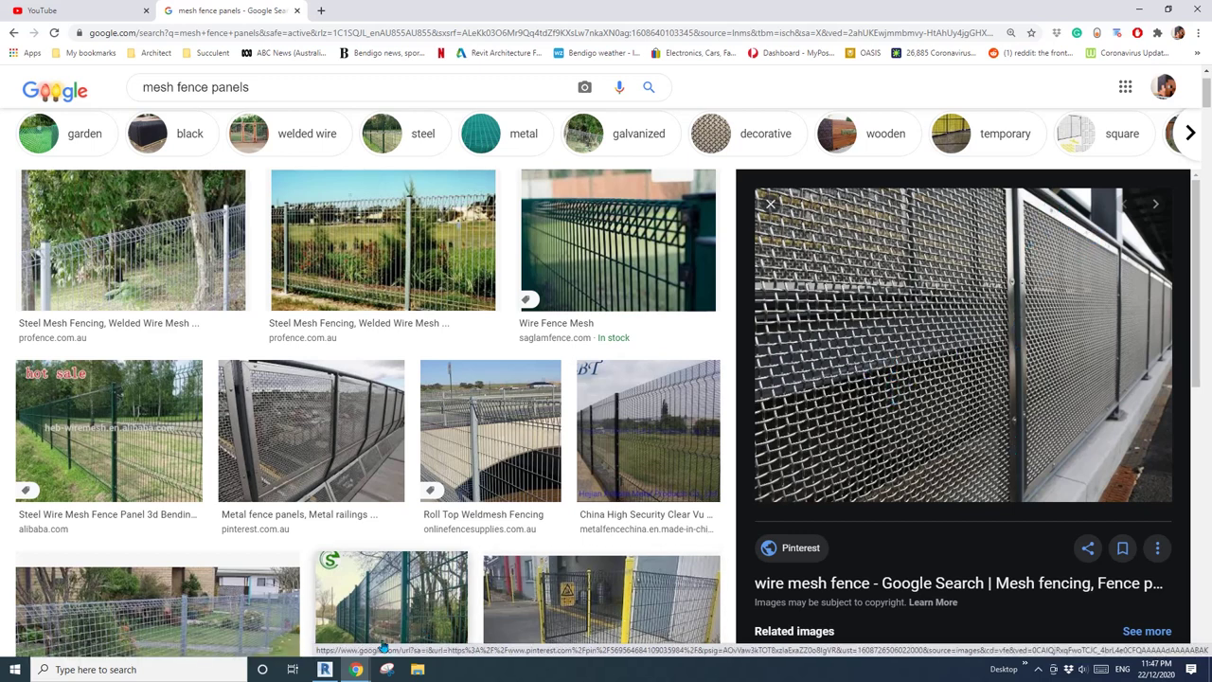
Select a fence panel and duplicate its Glazed type as 'Mesh Panel'
{"action": "left_click", "coordinate": [323, 670]}
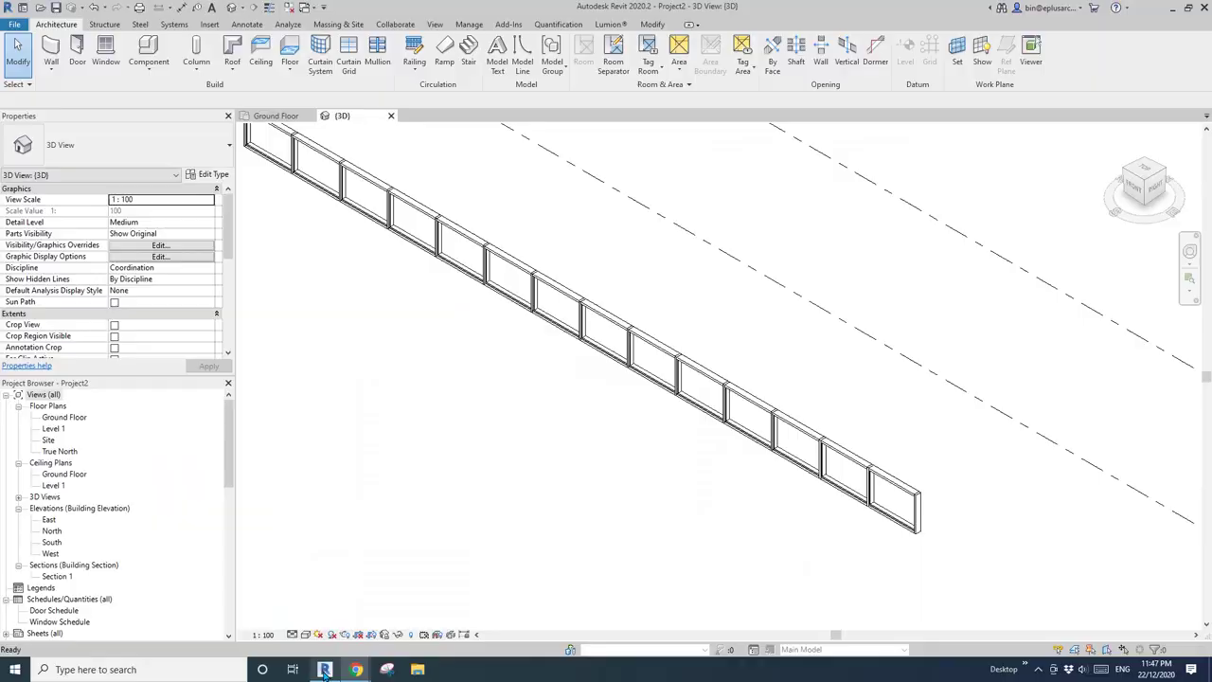
{"action": "scroll", "coordinate": [516, 422], "scroll_direction": "up", "scroll_amount": 3}
{"action": "scroll", "coordinate": [576, 360], "scroll_direction": "up", "scroll_amount": 3}
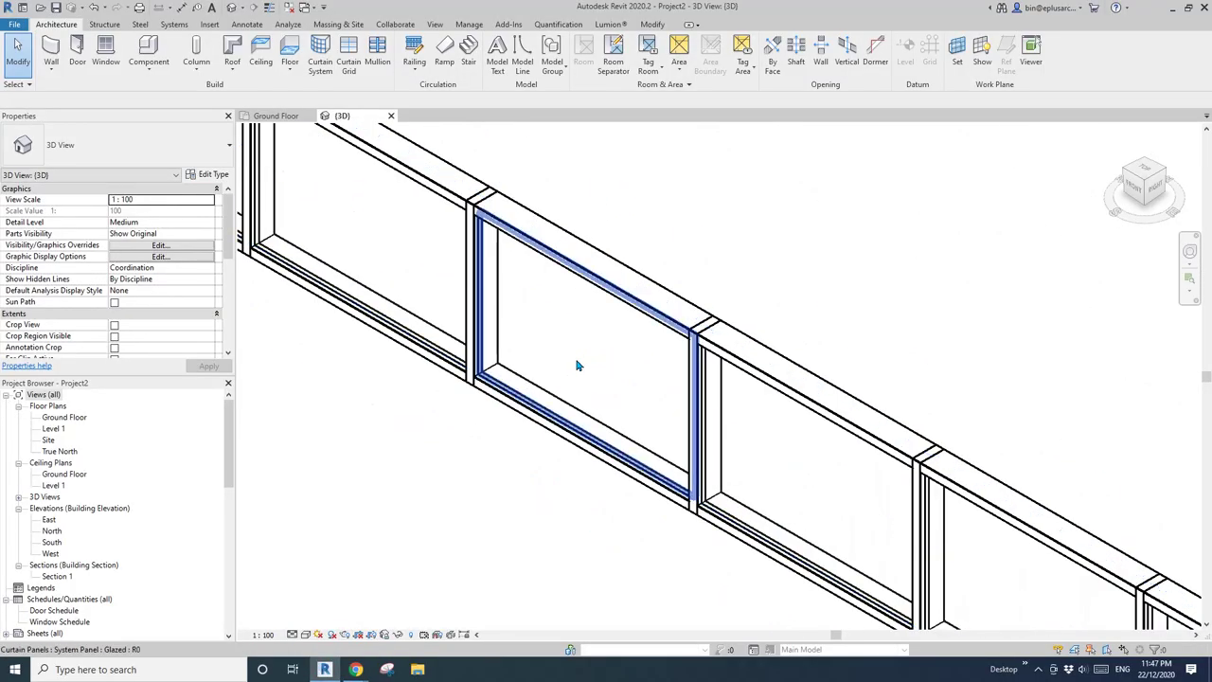
{"action": "left_click", "coordinate": [576, 358]}
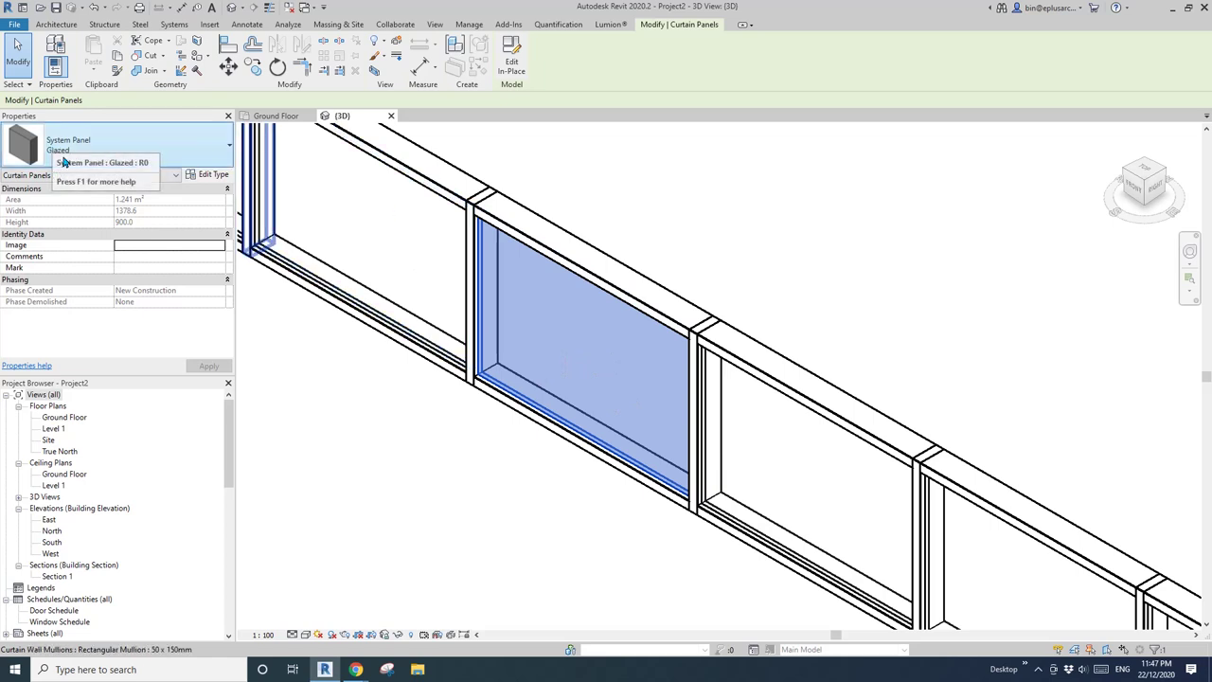
{"action": "left_click", "coordinate": [212, 175]}
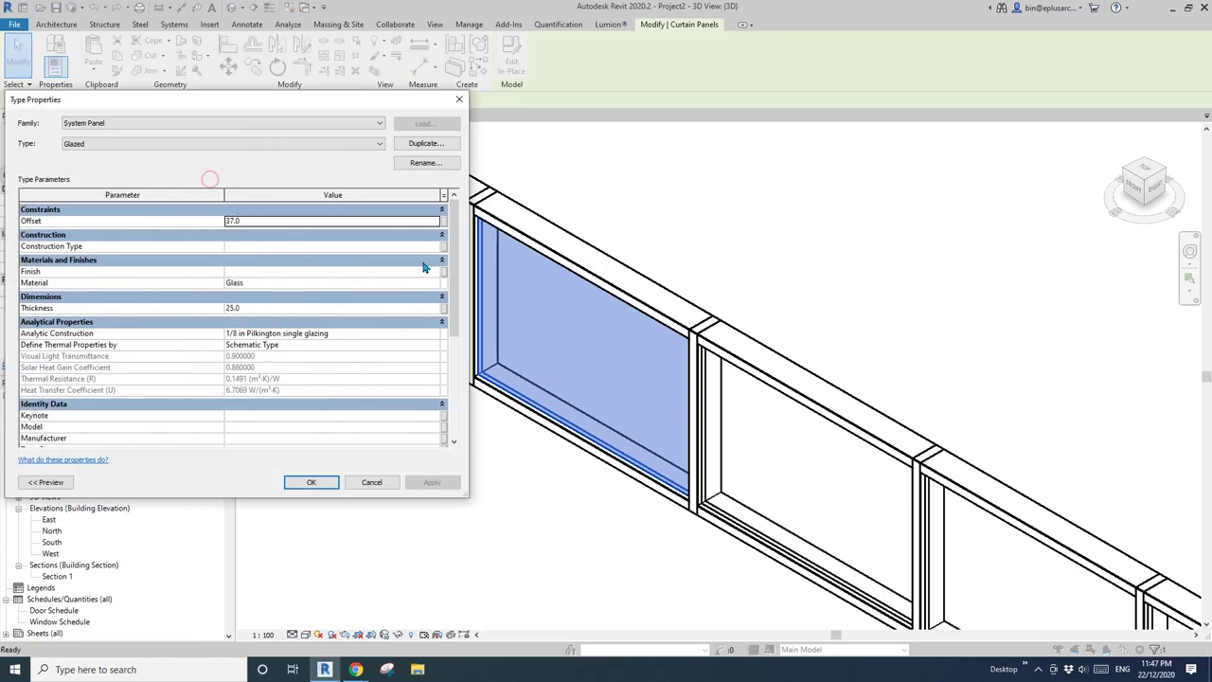
{"action": "left_click", "coordinate": [426, 143]}
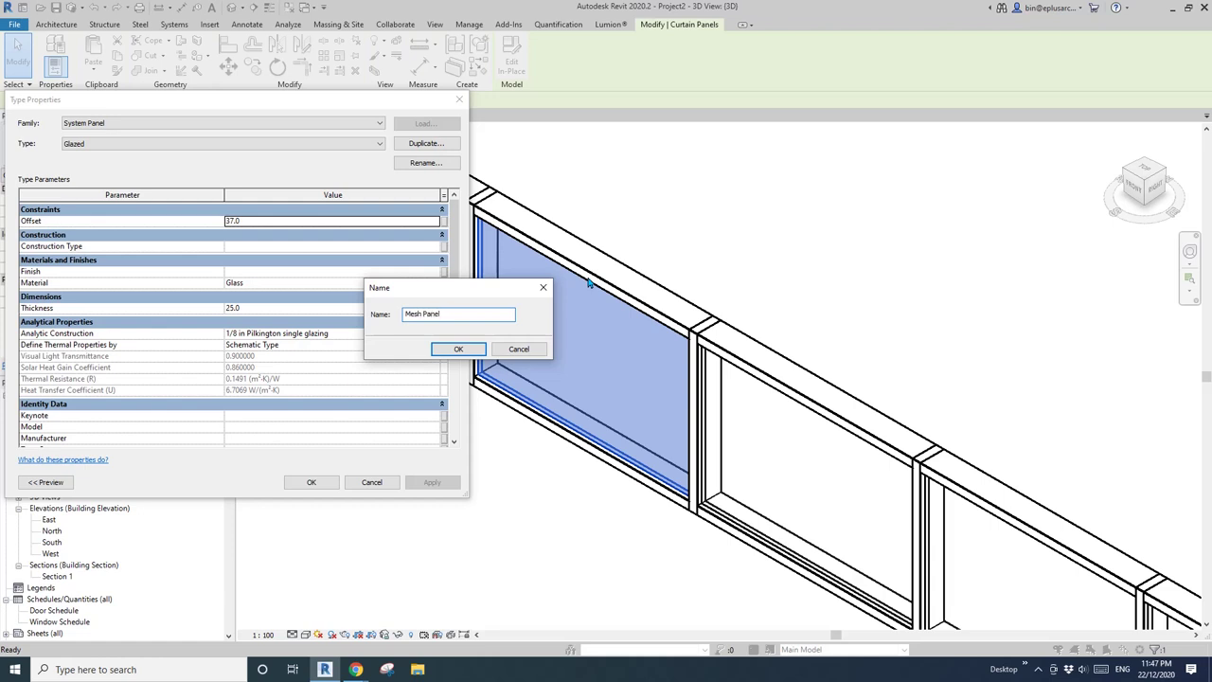
{"action": "type", "text": "Mesh Panel"}
{"action": "left_click", "coordinate": [458, 348]}
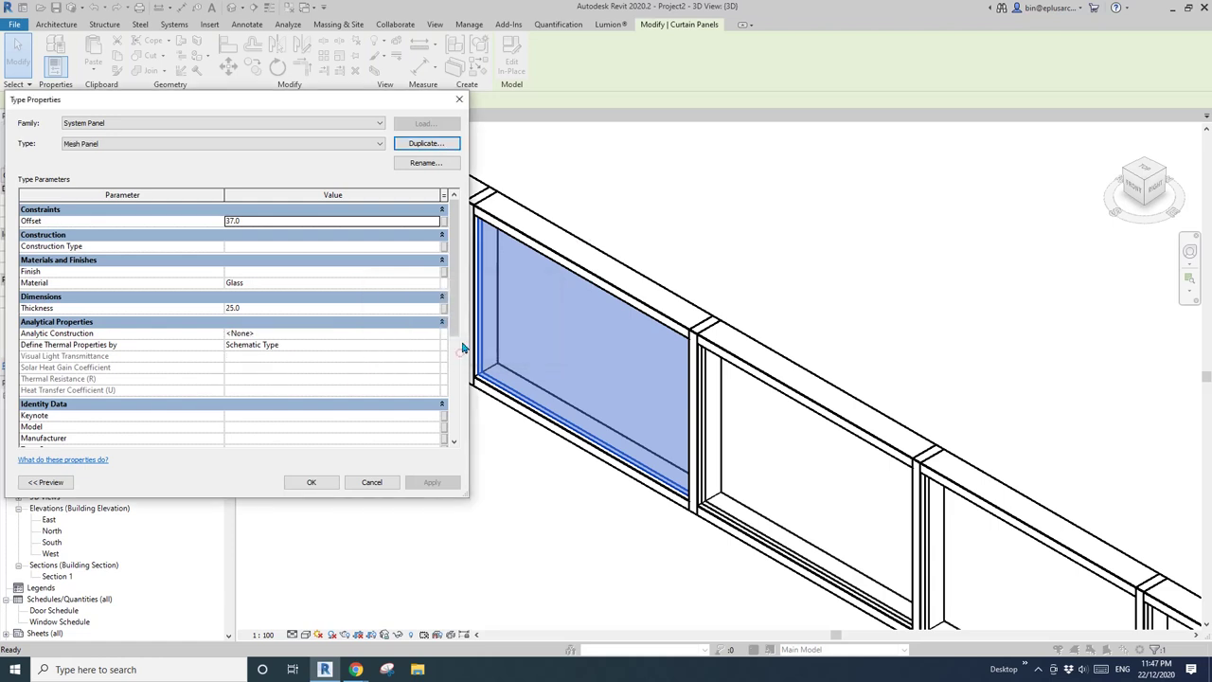
Set the Mesh Panel type's Offset to 0 and Thickness to 5 mm
{"action": "left_click", "coordinate": [277, 223]}
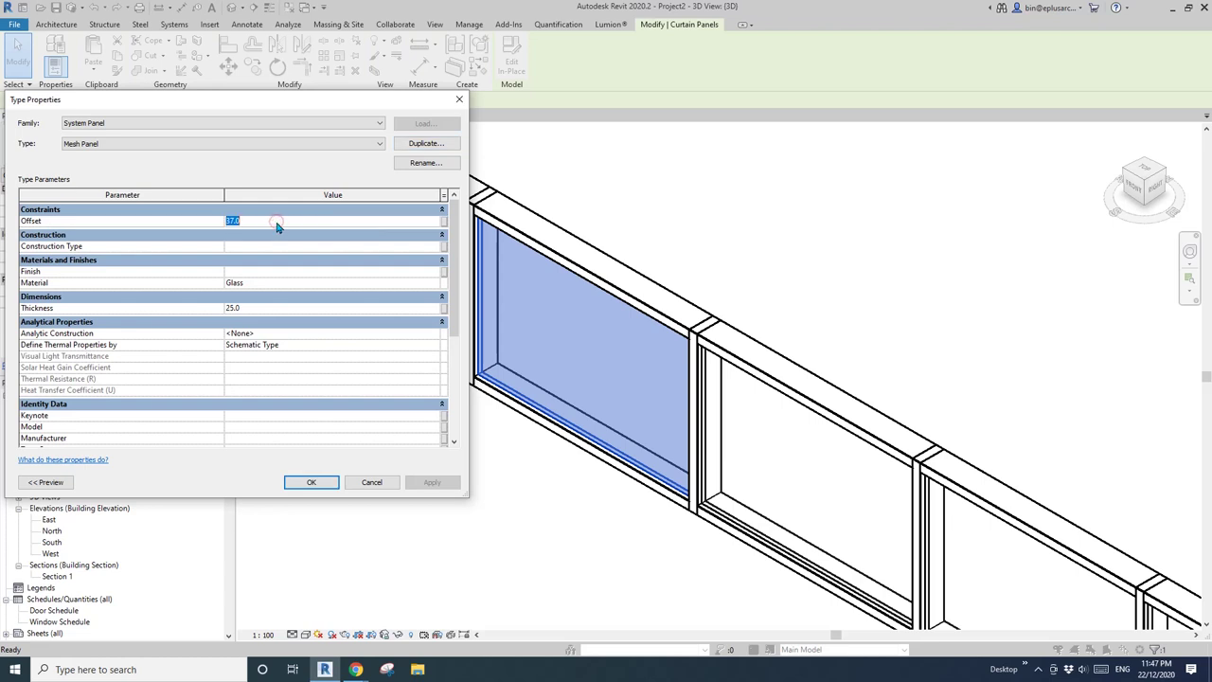
{"action": "type", "text": "0"}
{"action": "left_click", "coordinate": [284, 282]}
{"action": "left_click", "coordinate": [277, 308]}
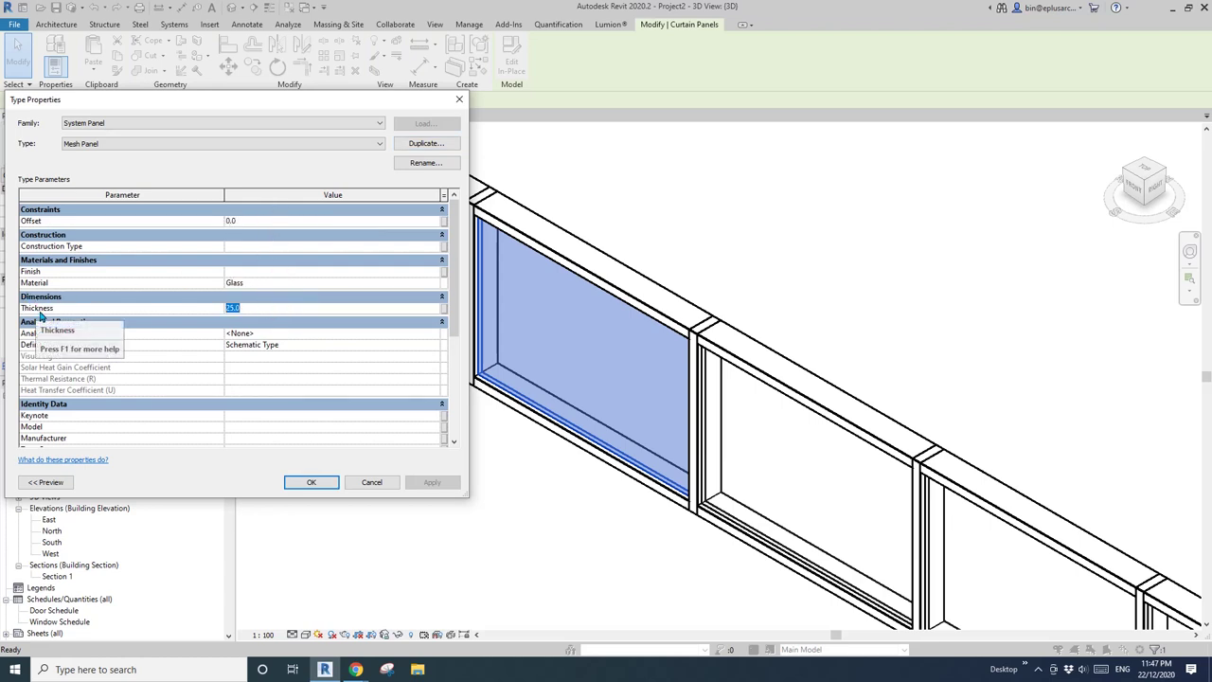
{"action": "type", "text": "5"}
{"action": "left_click", "coordinate": [392, 283]}
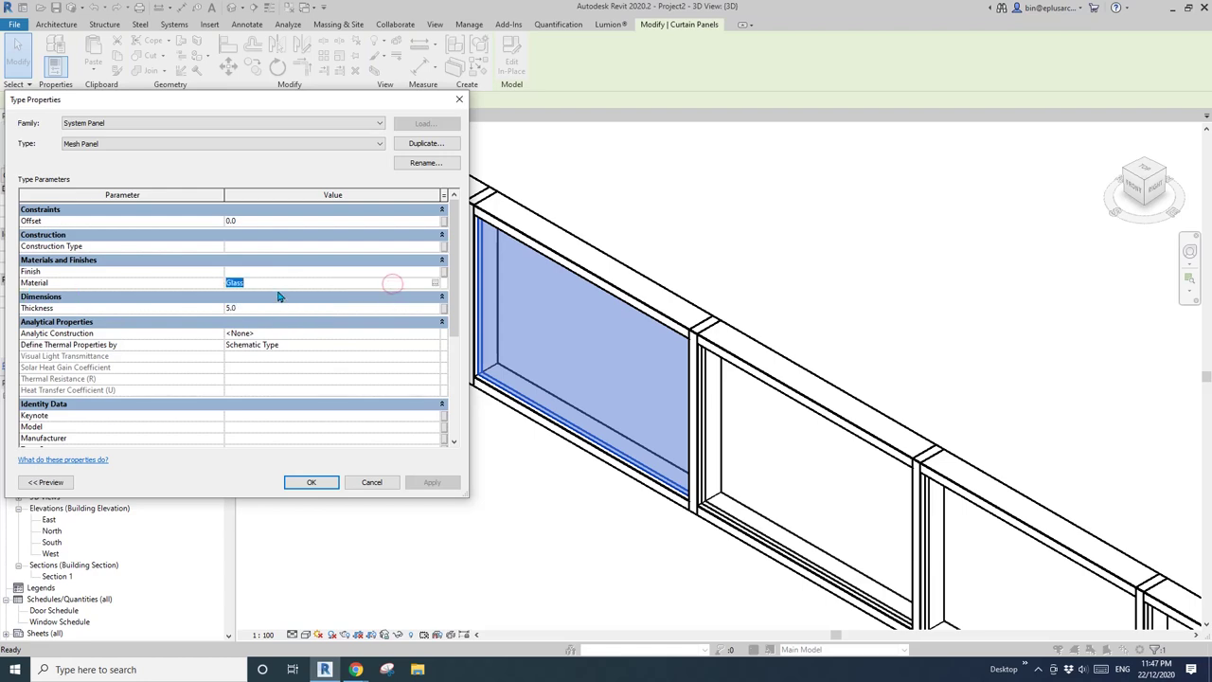
Create a new blank material, rename it 'Stell Mesh', and show its Appearance settings
{"action": "left_click", "coordinate": [435, 284]}
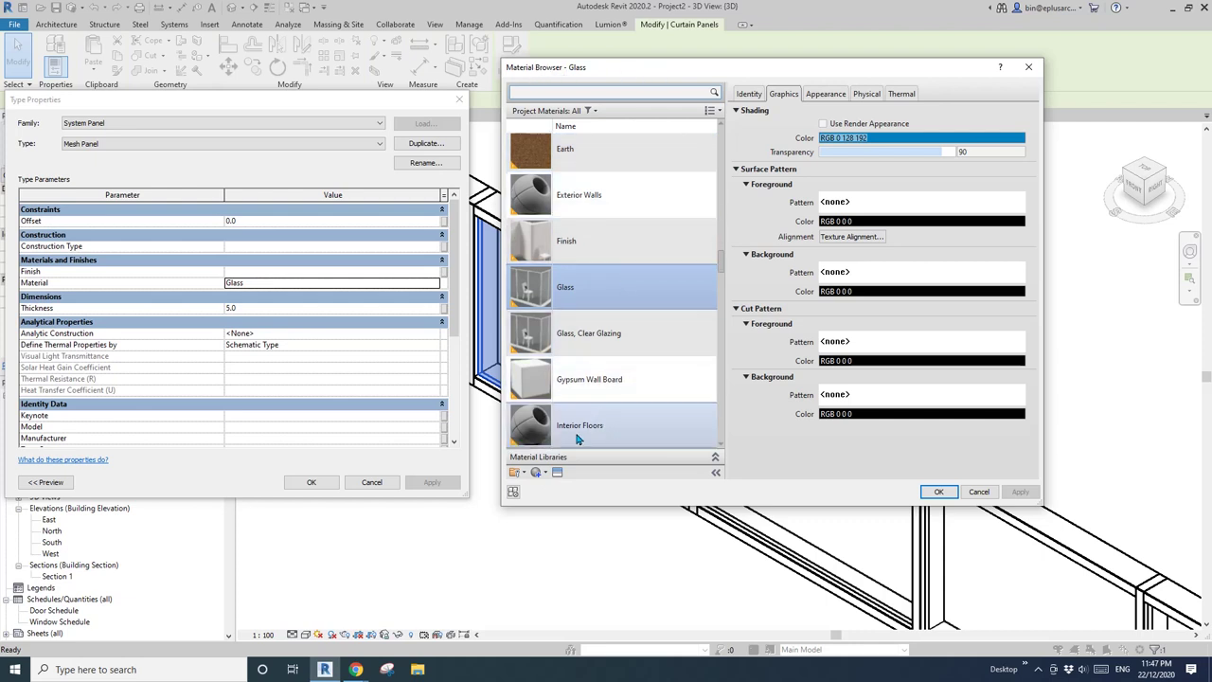
{"action": "left_click", "coordinate": [539, 473]}
{"action": "left_click", "coordinate": [566, 484]}
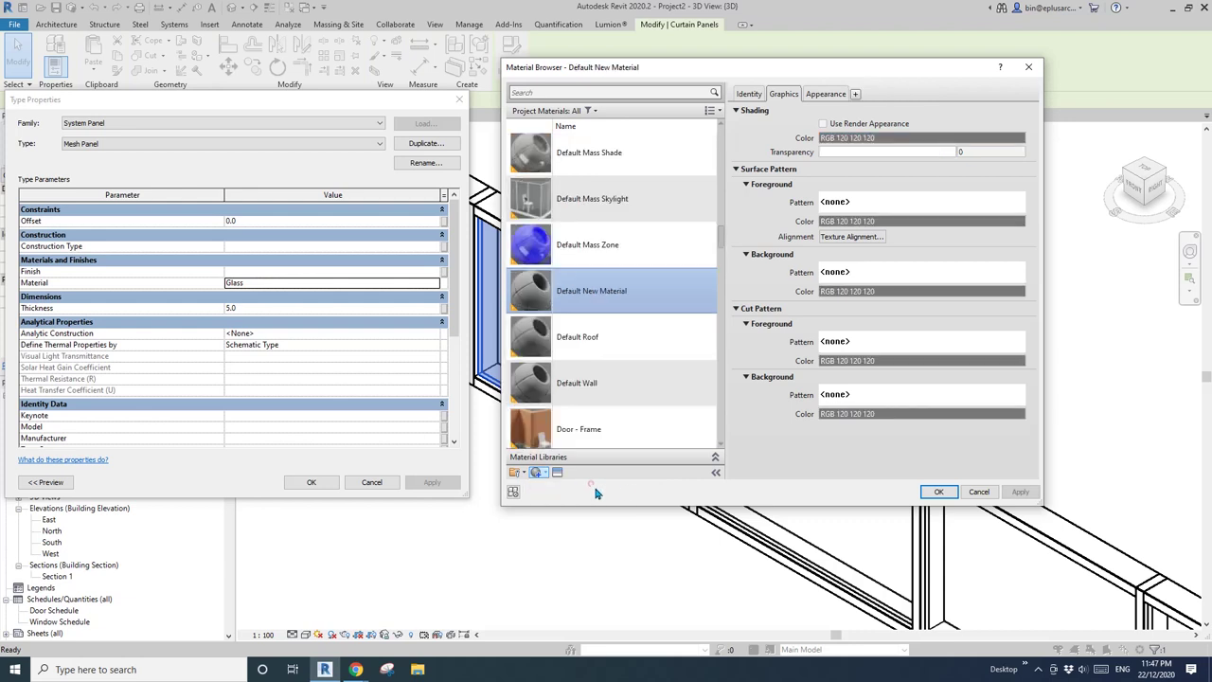
{"action": "right_click", "coordinate": [612, 288]}
{"action": "left_click", "coordinate": [624, 322]}
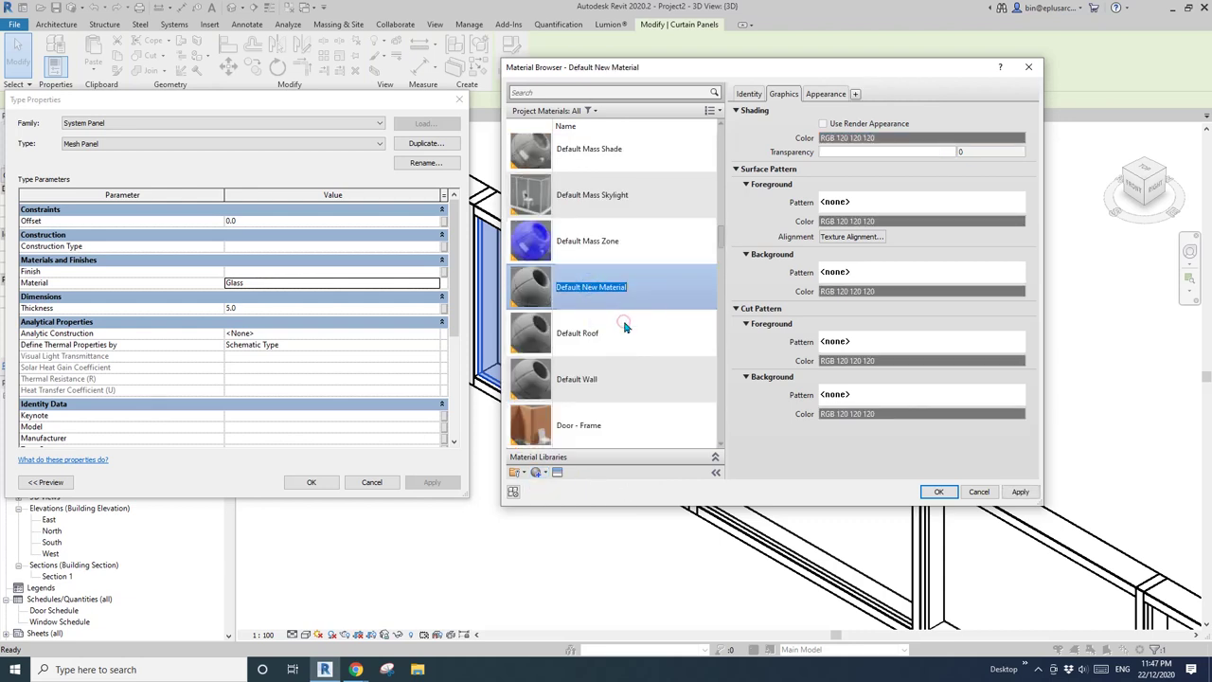
{"action": "type", "text": "M"}
{"action": "key", "text": "BackSpace"}
{"action": "key", "text": "BackSpace"}
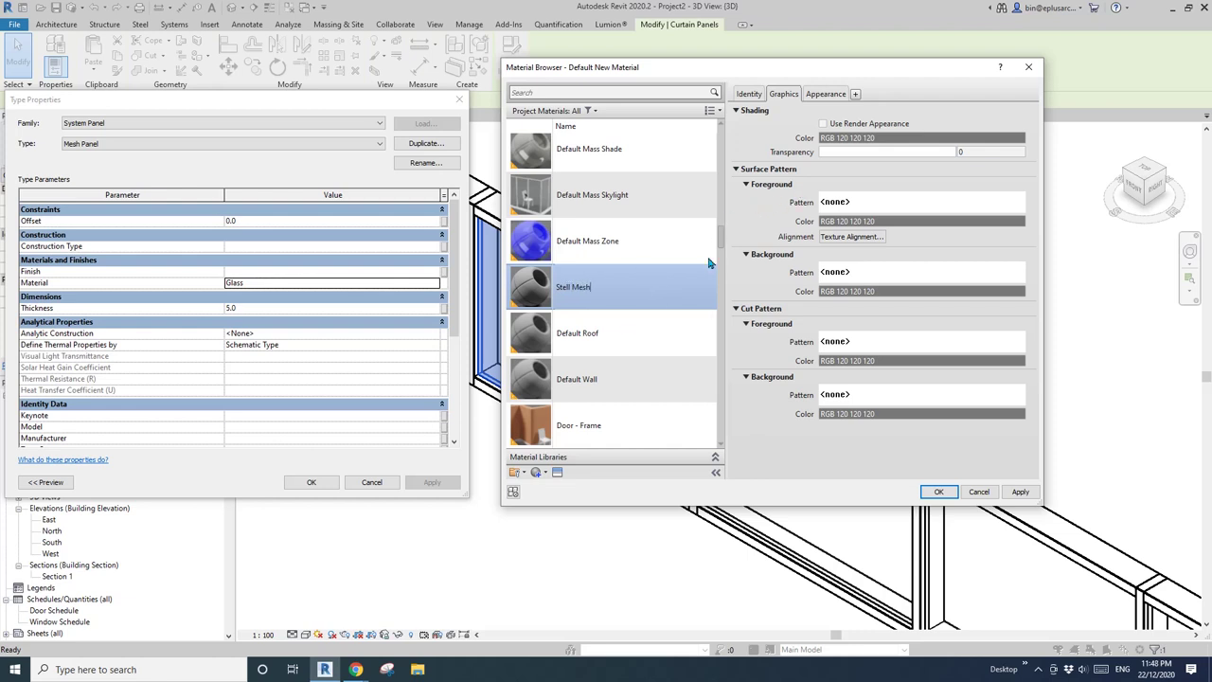
{"action": "left_click", "coordinate": [825, 95]}
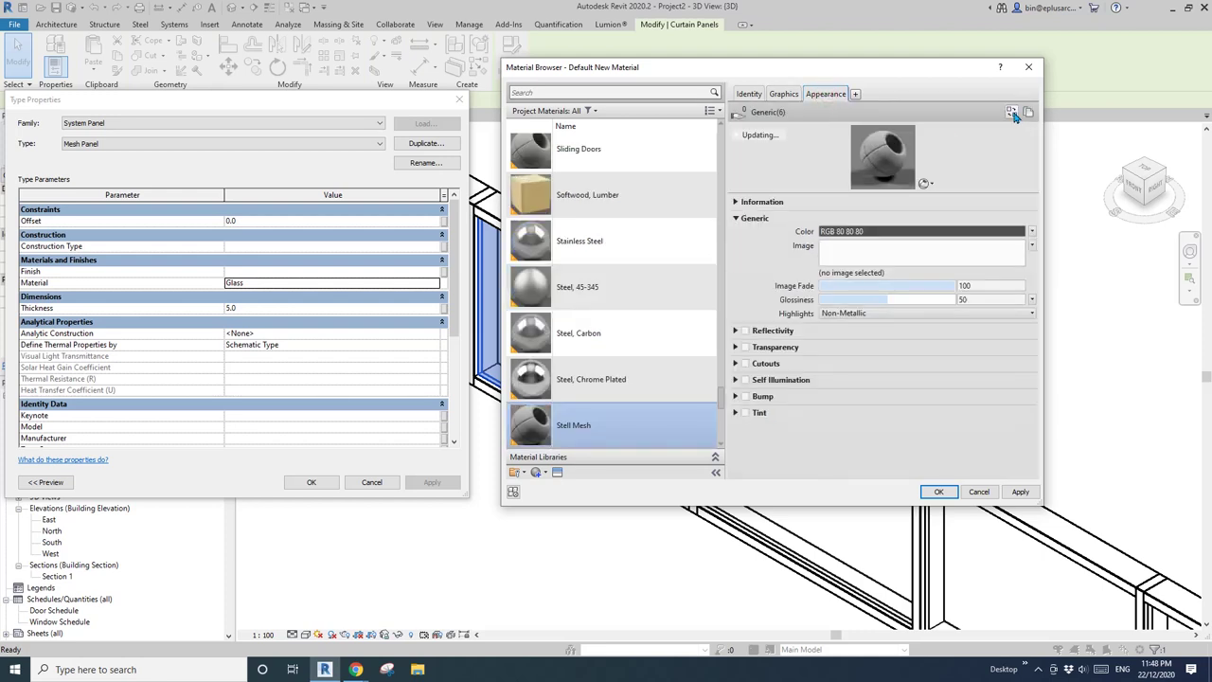
Browse the Appearance Library's Metal assets to replace the appearance
{"action": "left_click", "coordinate": [1012, 112]}
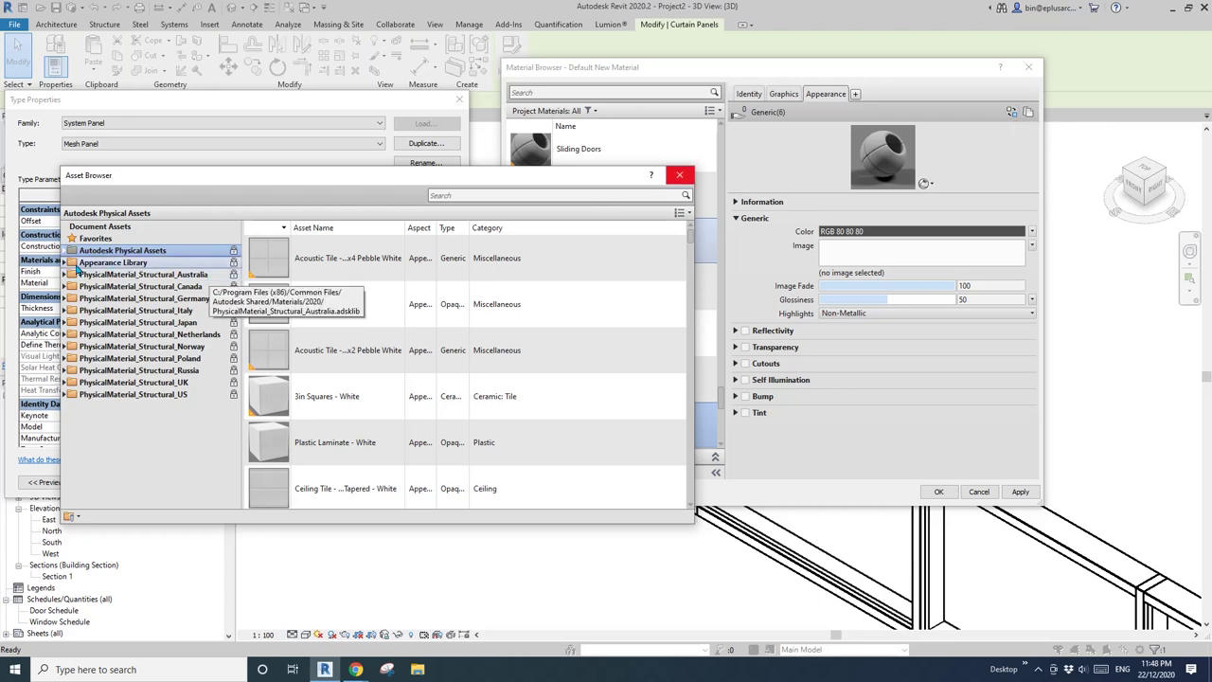
{"action": "left_click", "coordinate": [66, 265]}
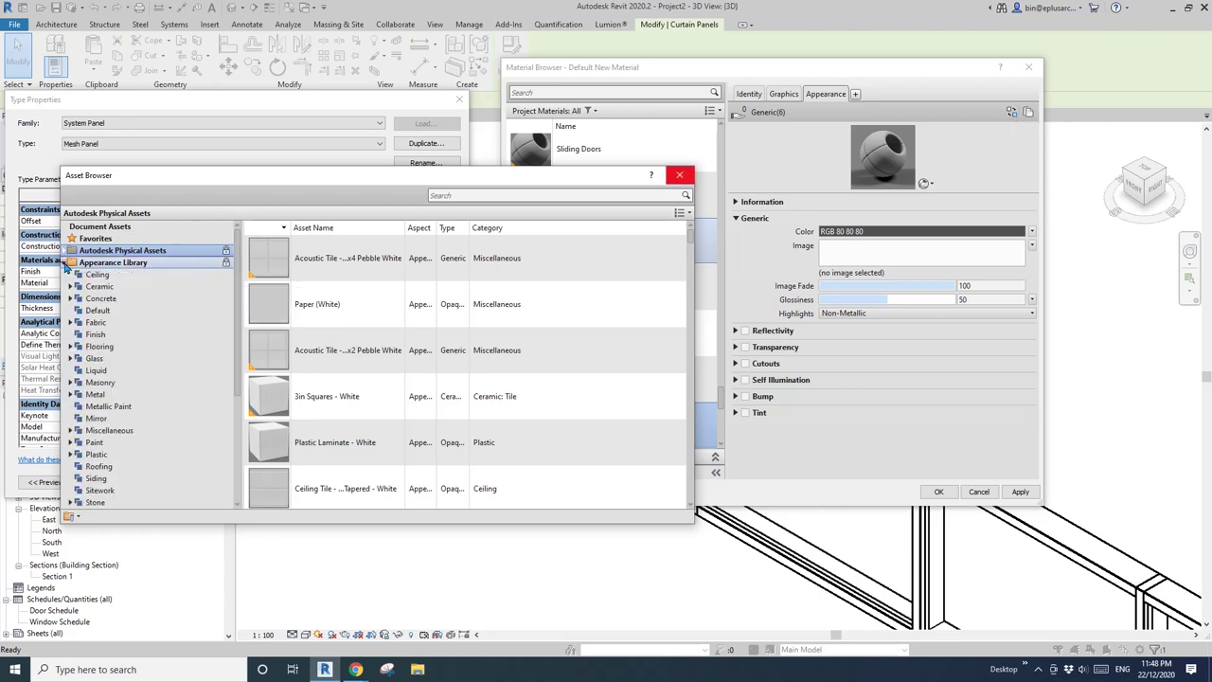
{"action": "left_click_drag", "start_coordinate": [616, 175], "coordinate": [658, 141]}
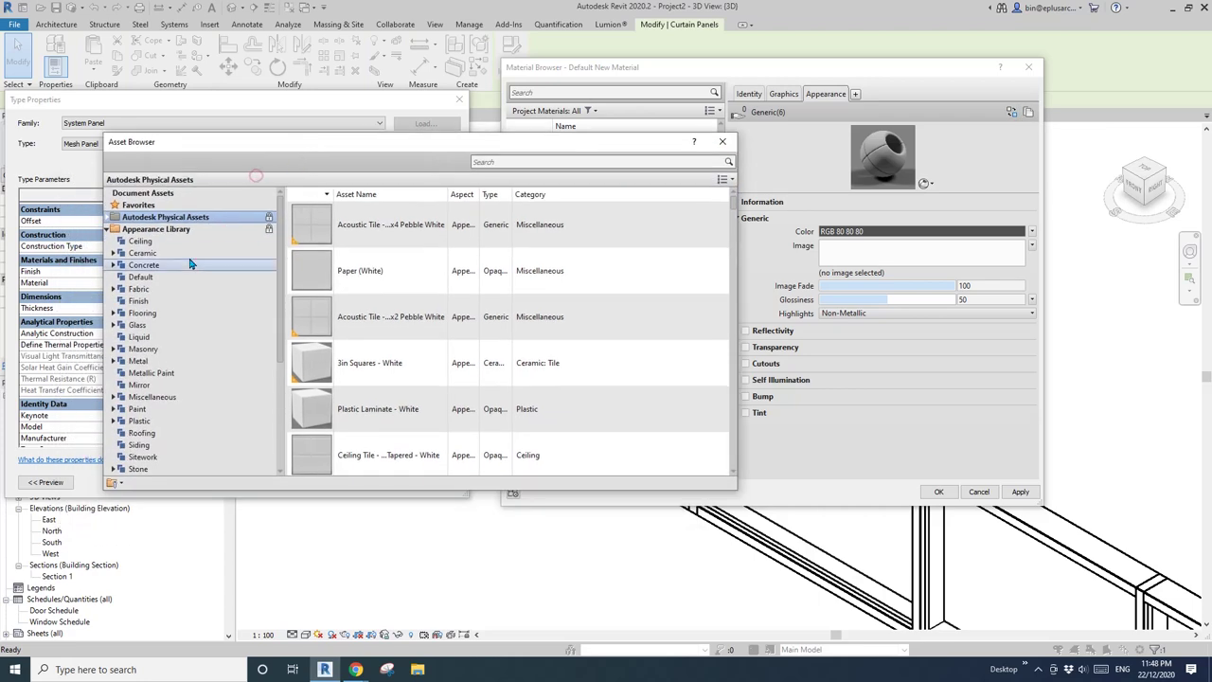
{"action": "left_click", "coordinate": [138, 362]}
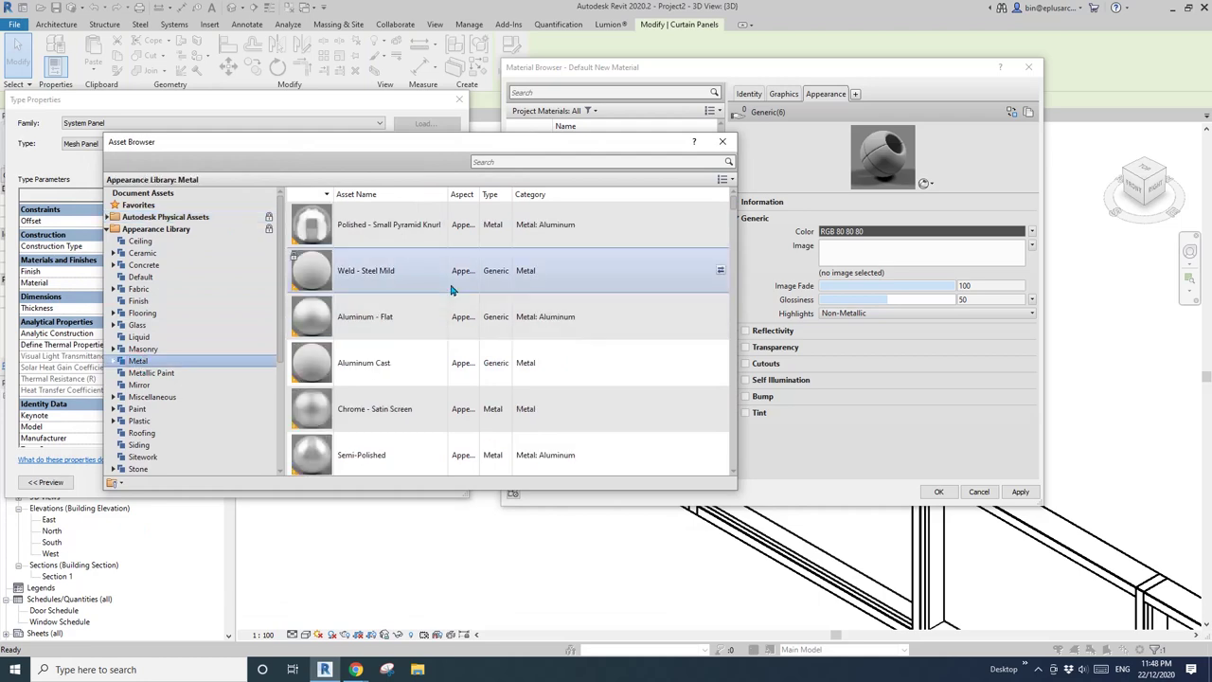
{"action": "left_click_drag", "start_coordinate": [441, 147], "coordinate": [382, 160]}
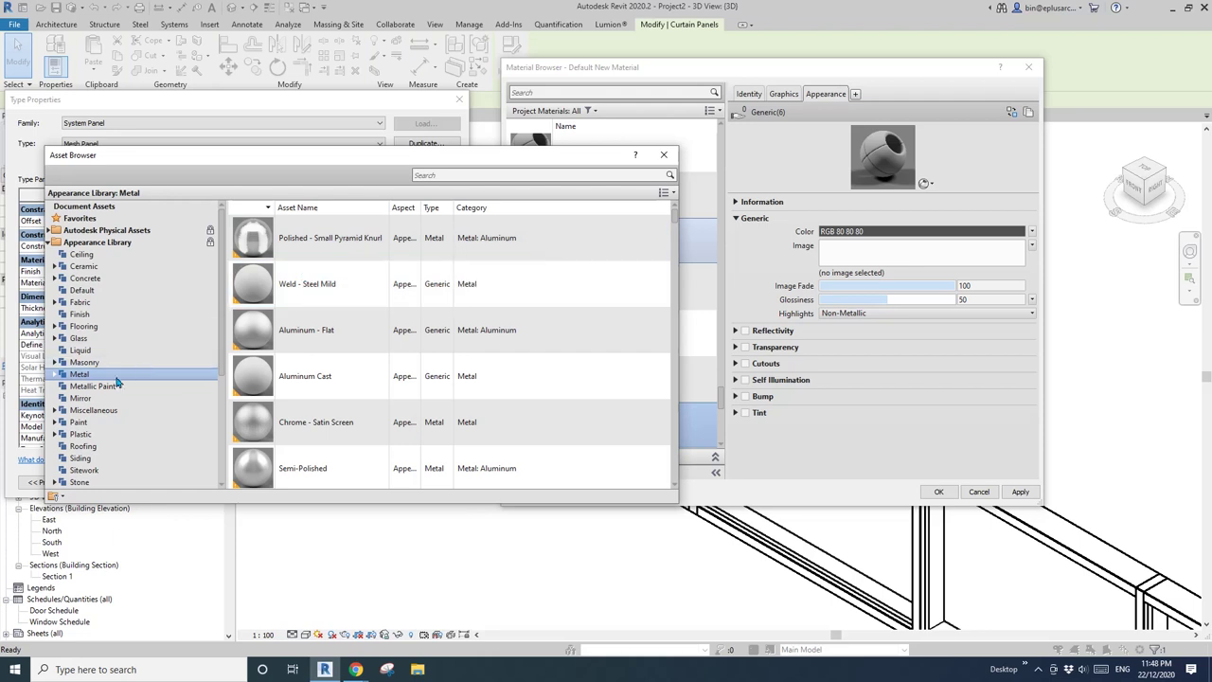
Search the assets for 'mesh' and apply Stainless Steel Mesh - Slot Staggered
{"action": "left_click", "coordinate": [482, 174]}
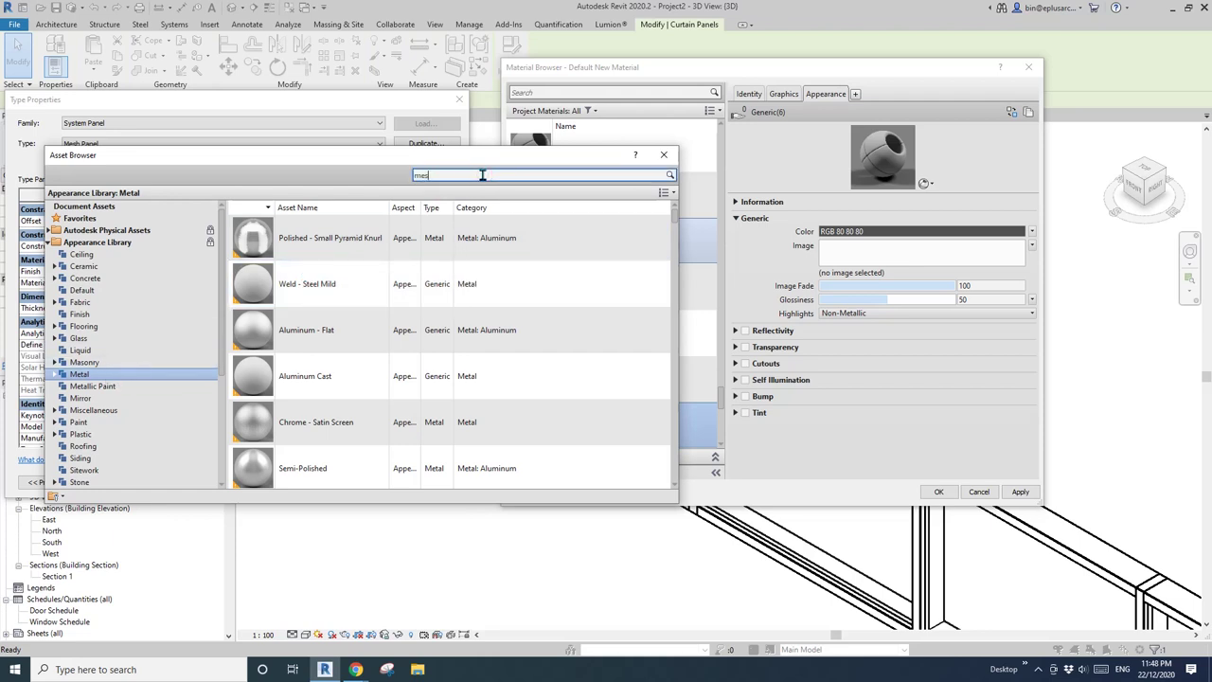
{"action": "type", "text": "mesh"}
{"action": "key", "text": "Return"}
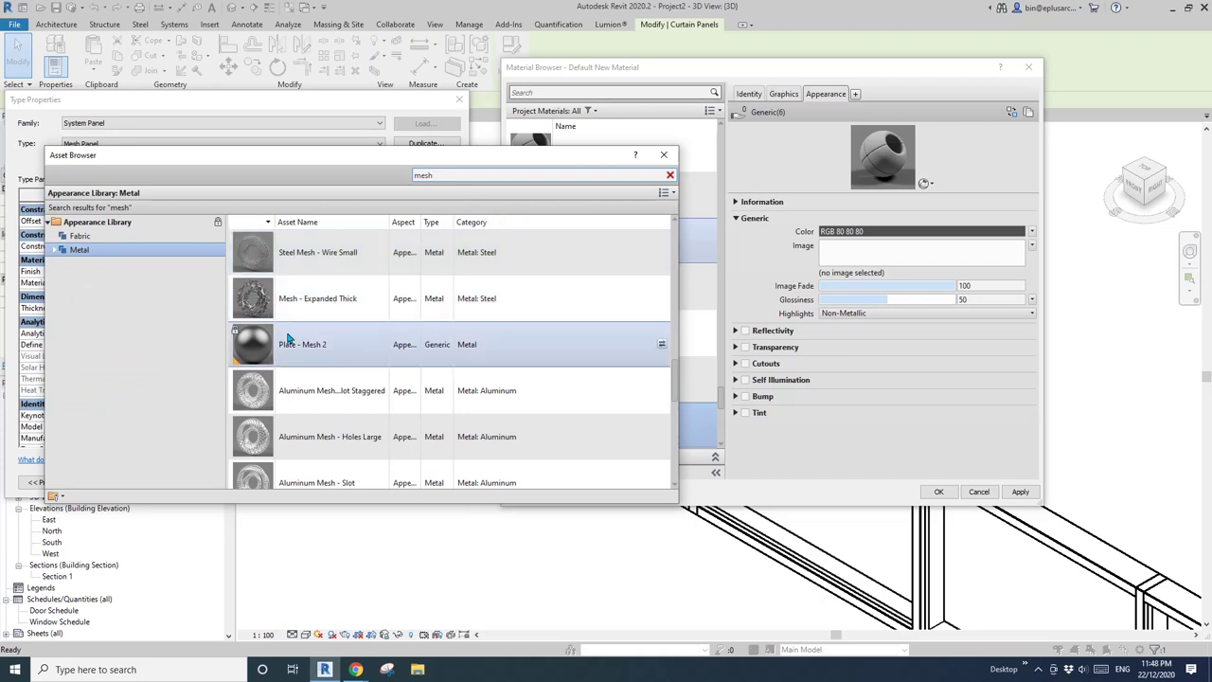
{"action": "scroll", "coordinate": [288, 338], "scroll_direction": "down", "scroll_amount": 3}
{"action": "scroll", "coordinate": [289, 338], "scroll_direction": "down", "scroll_amount": 5}
{"action": "scroll", "coordinate": [284, 341], "scroll_direction": "up", "scroll_amount": 8}
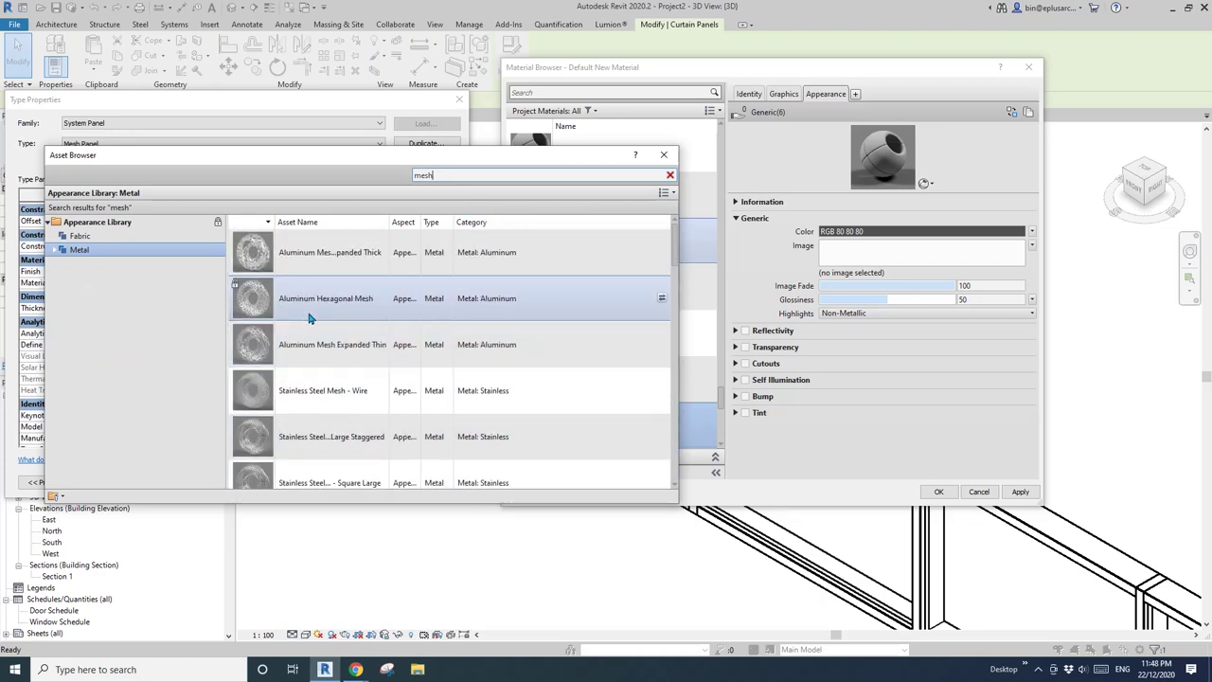
{"action": "scroll", "coordinate": [309, 319], "scroll_direction": "down", "scroll_amount": 3}
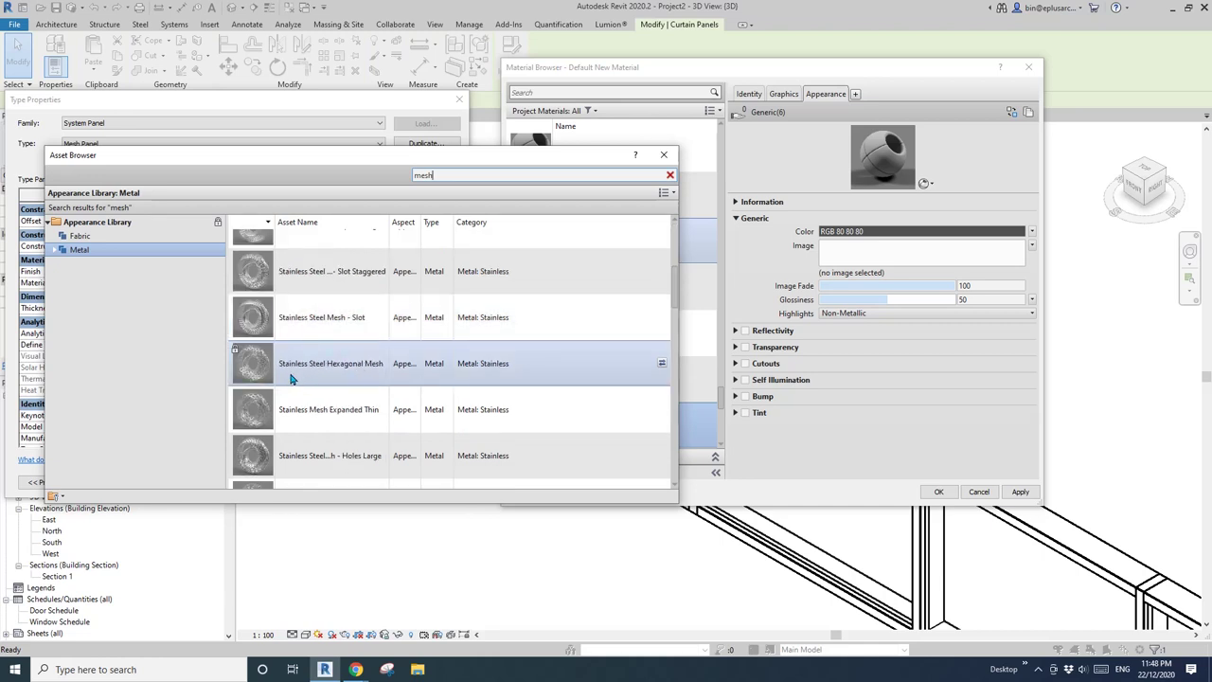
{"action": "scroll", "coordinate": [293, 378], "scroll_direction": "up", "scroll_amount": 1}
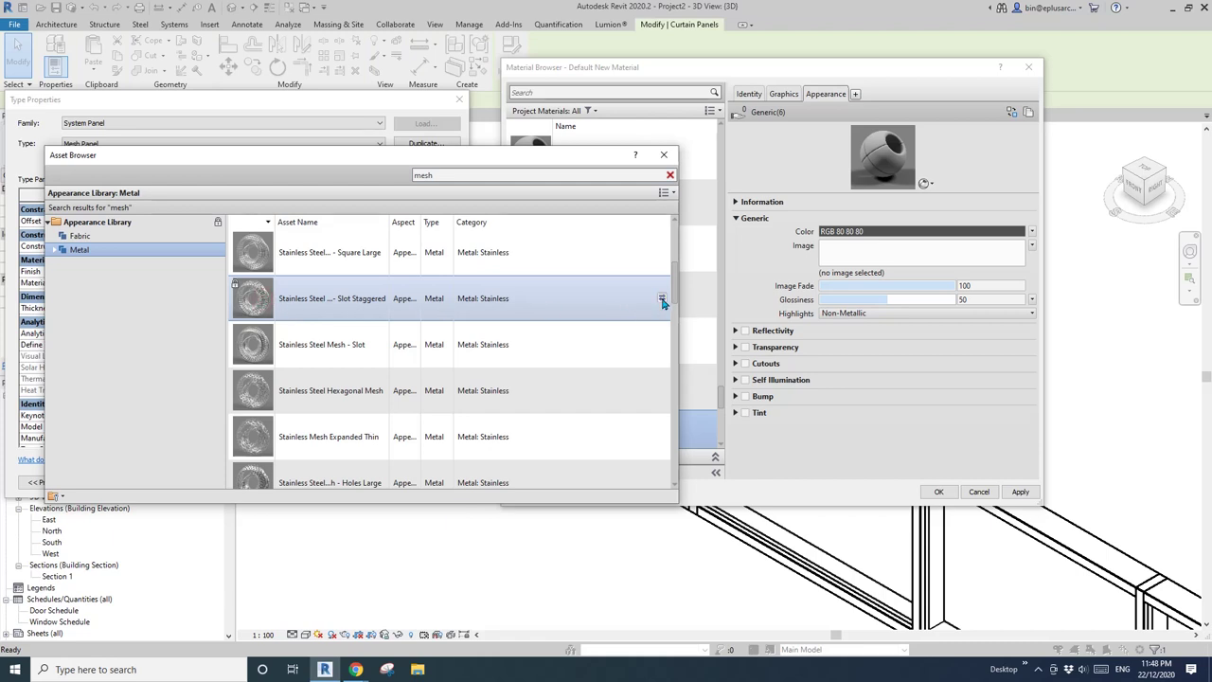
{"action": "double_click", "coordinate": [269, 307]}
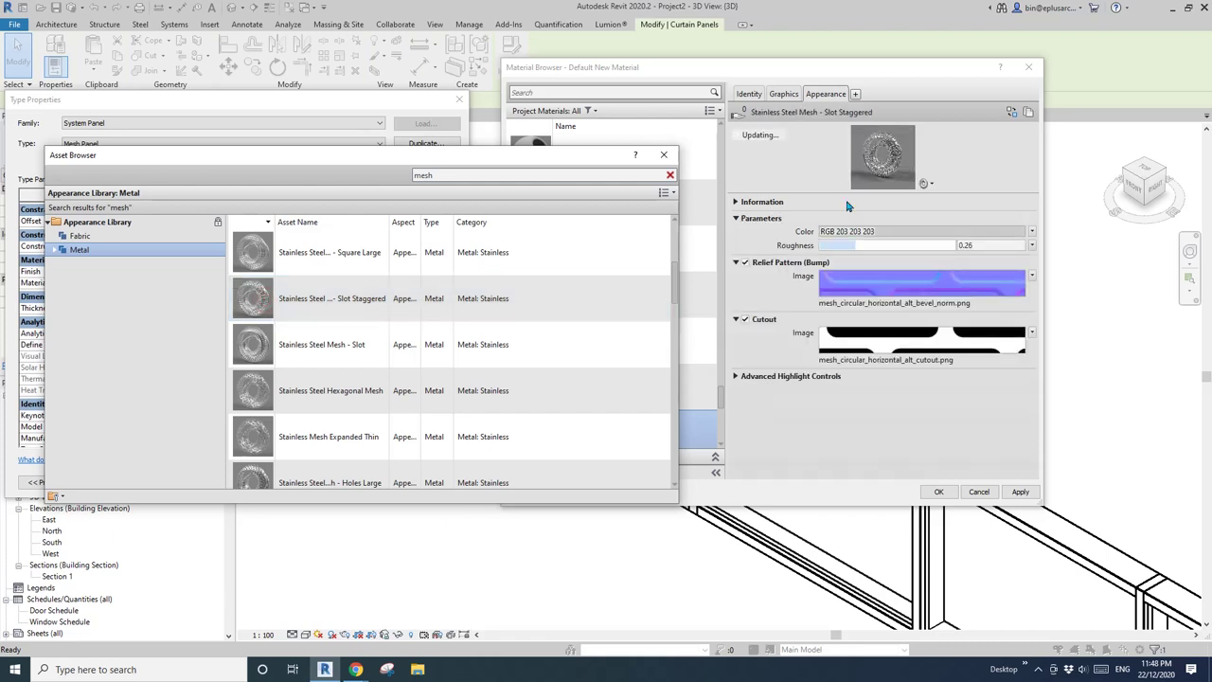
Enlarge the appearance preview, render it on a Cube, and review the relief and cutout settings
{"action": "left_click_drag", "start_coordinate": [964, 192], "coordinate": [968, 291]}
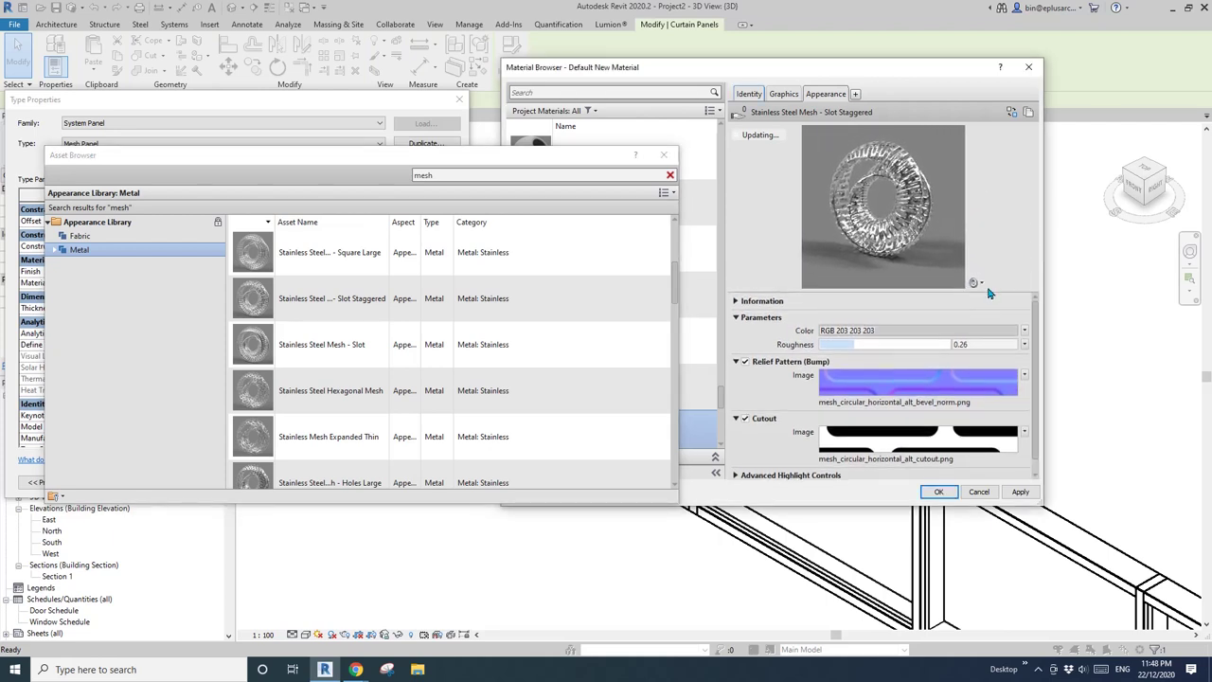
{"action": "left_click", "coordinate": [974, 282]}
{"action": "mouse_move", "coordinate": [967, 299]}
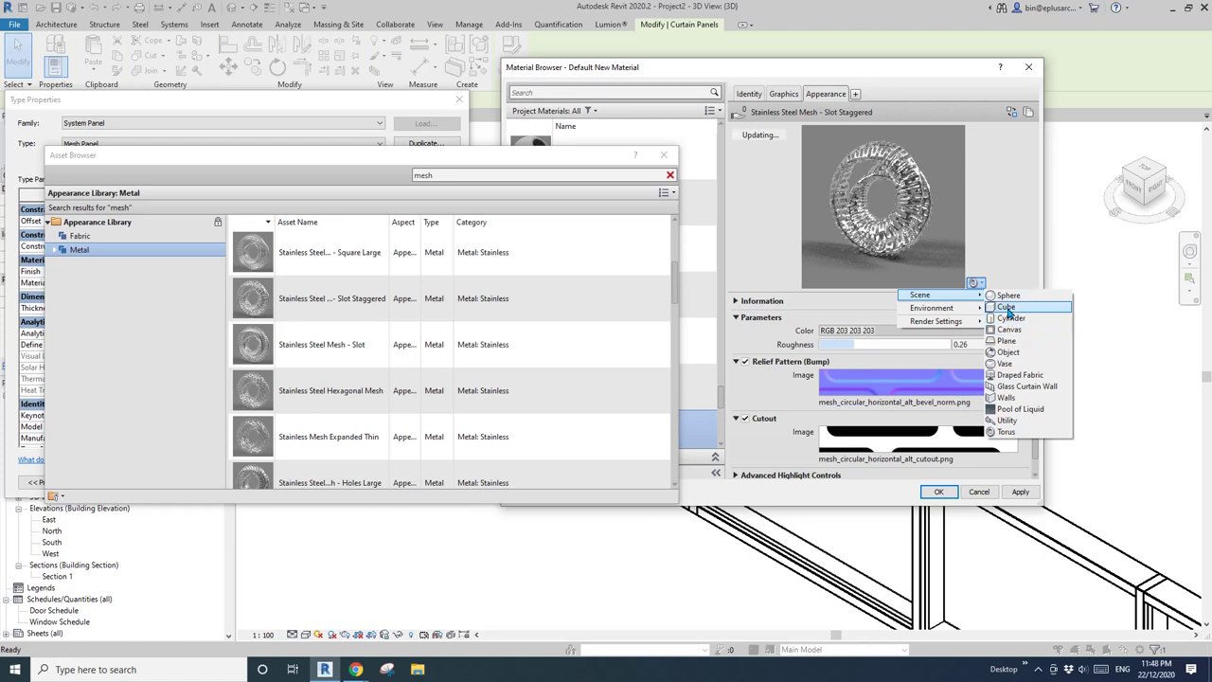
{"action": "left_click", "coordinate": [1005, 309]}
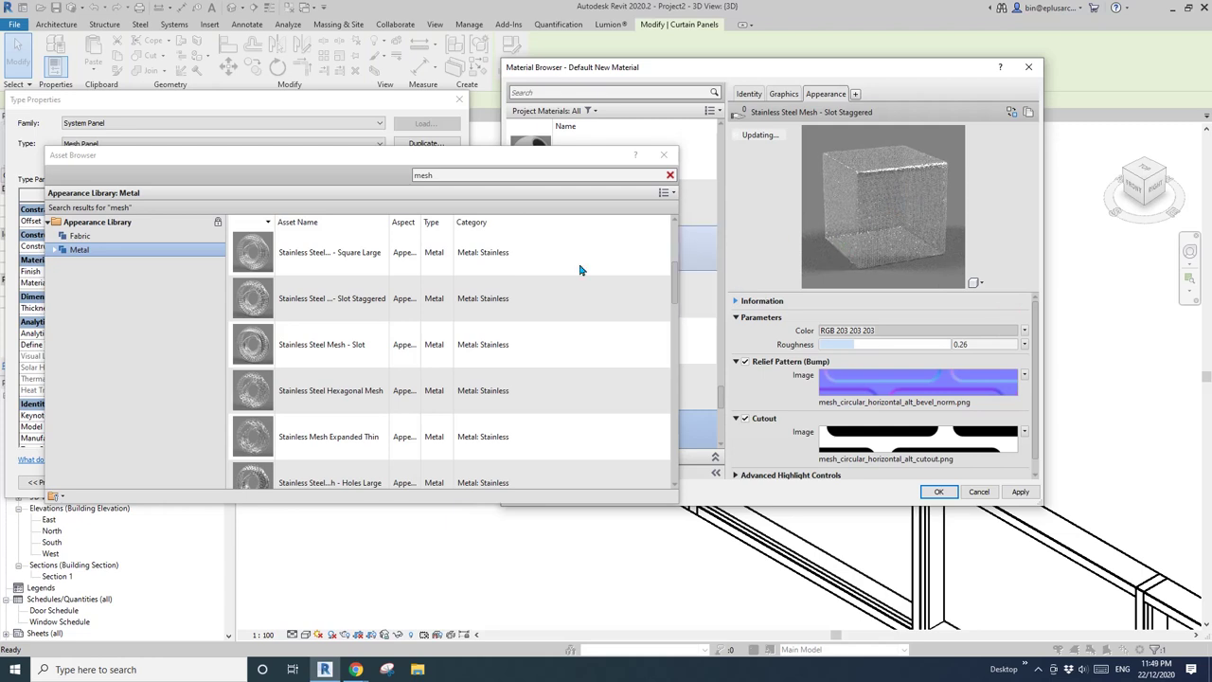
{"action": "scroll", "coordinate": [653, 305], "scroll_direction": "up", "scroll_amount": 3}
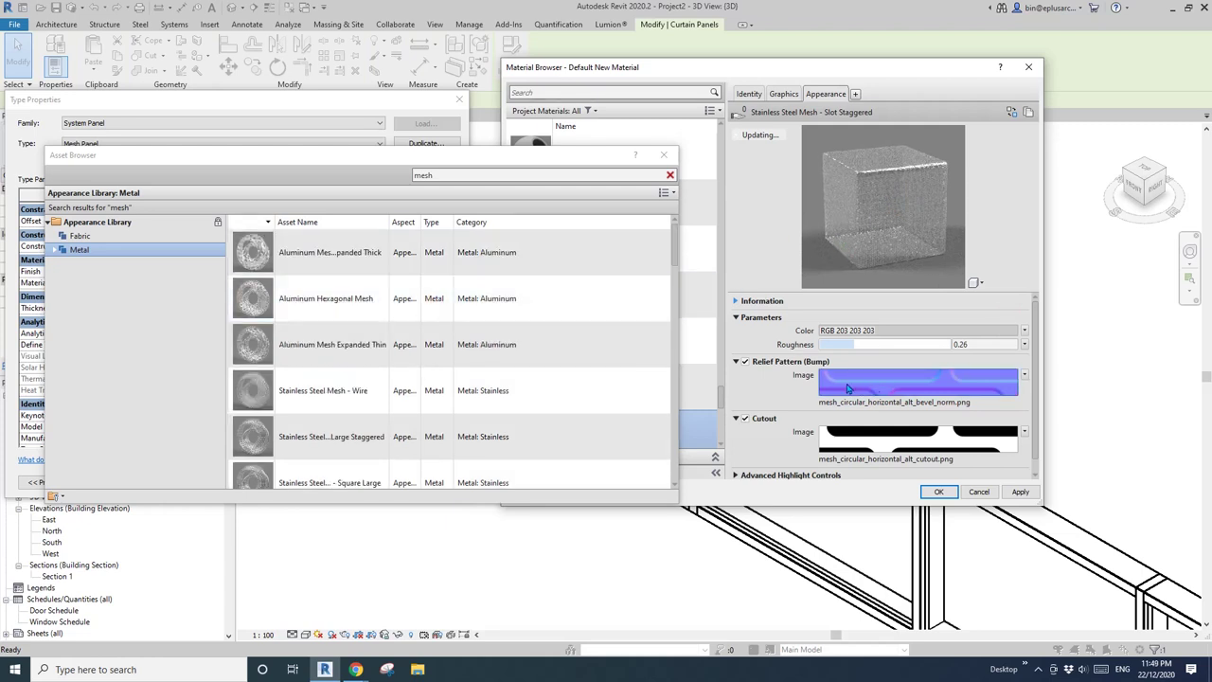
{"action": "left_click", "coordinate": [736, 362]}
{"action": "left_click", "coordinate": [736, 377]}
{"action": "left_click", "coordinate": [736, 378]}
{"action": "left_click", "coordinate": [736, 362]}
Try Aluminum Hexagonal Mesh and Expanded Thick, then apply Stainless Steel Mesh - Wire
{"action": "double_click", "coordinate": [265, 298]}
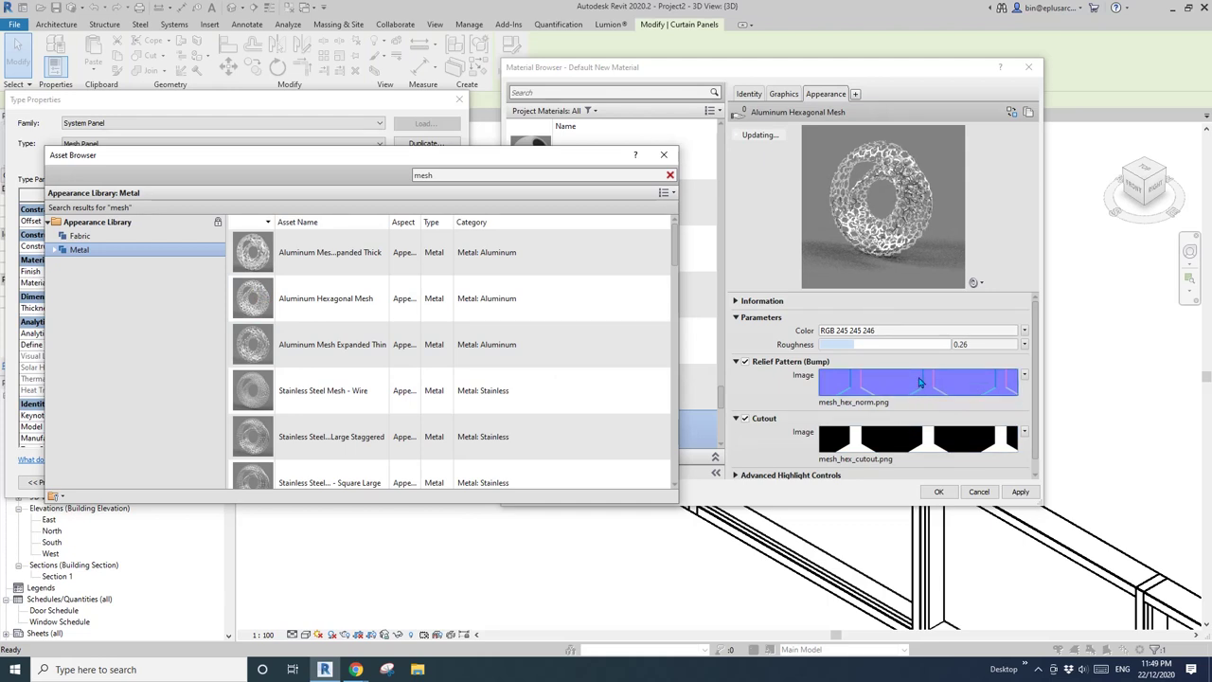
{"action": "double_click", "coordinate": [258, 254]}
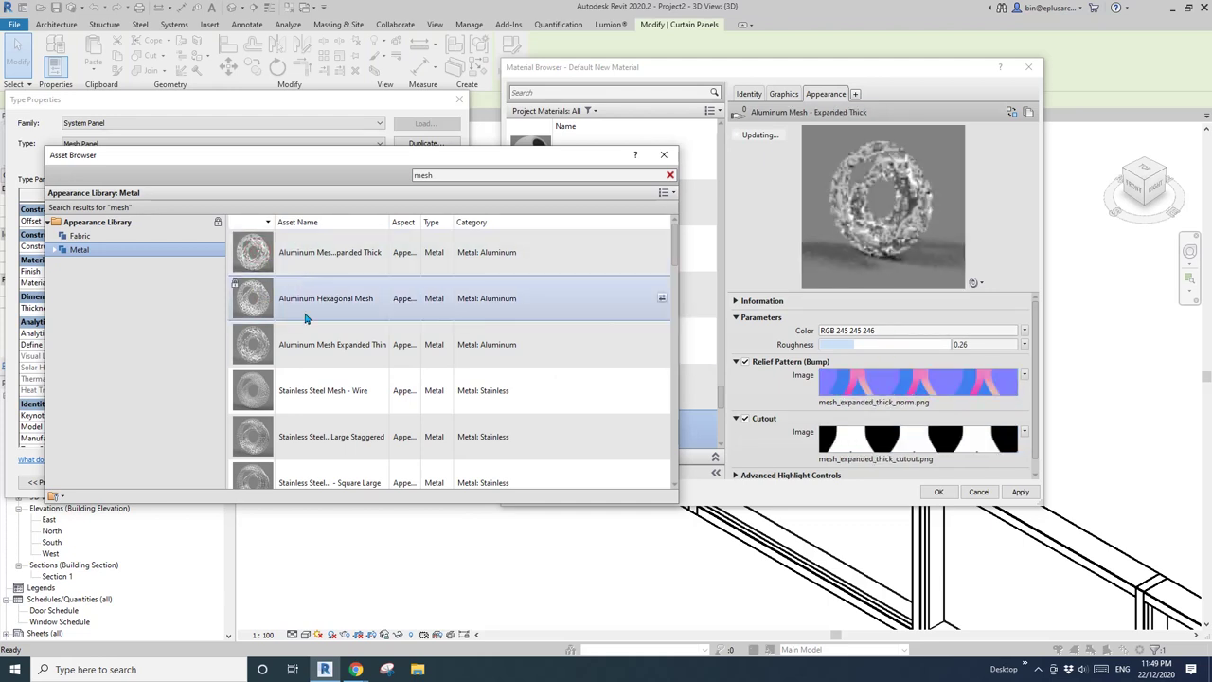
{"action": "double_click", "coordinate": [254, 396]}
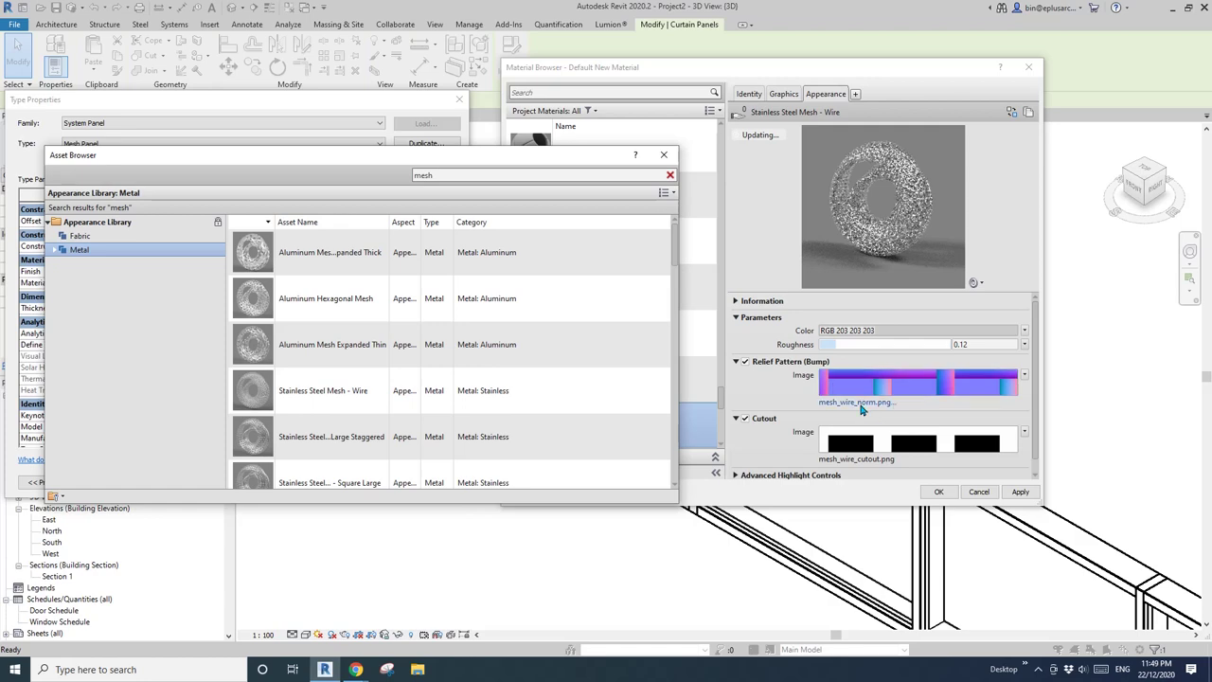
Accept the Stell Mesh material and confirm the Mesh Panel type properties
{"action": "left_click", "coordinate": [939, 491]}
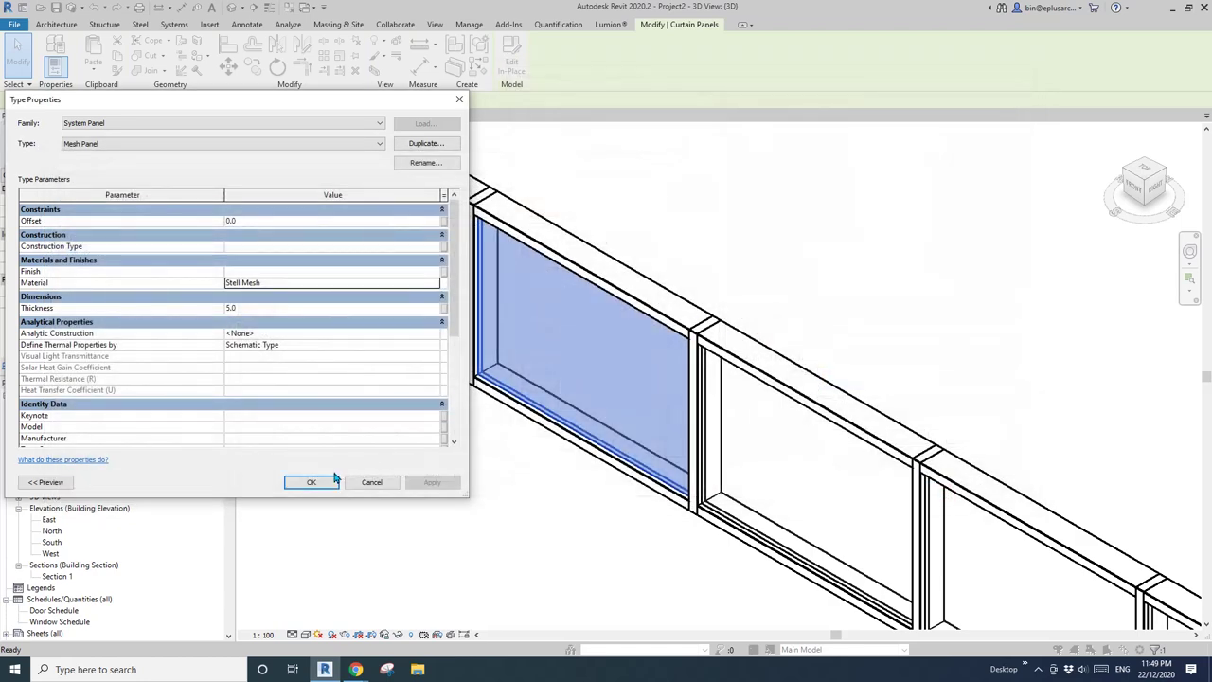
{"action": "left_click", "coordinate": [332, 481]}
{"action": "left_click", "coordinate": [517, 462]}
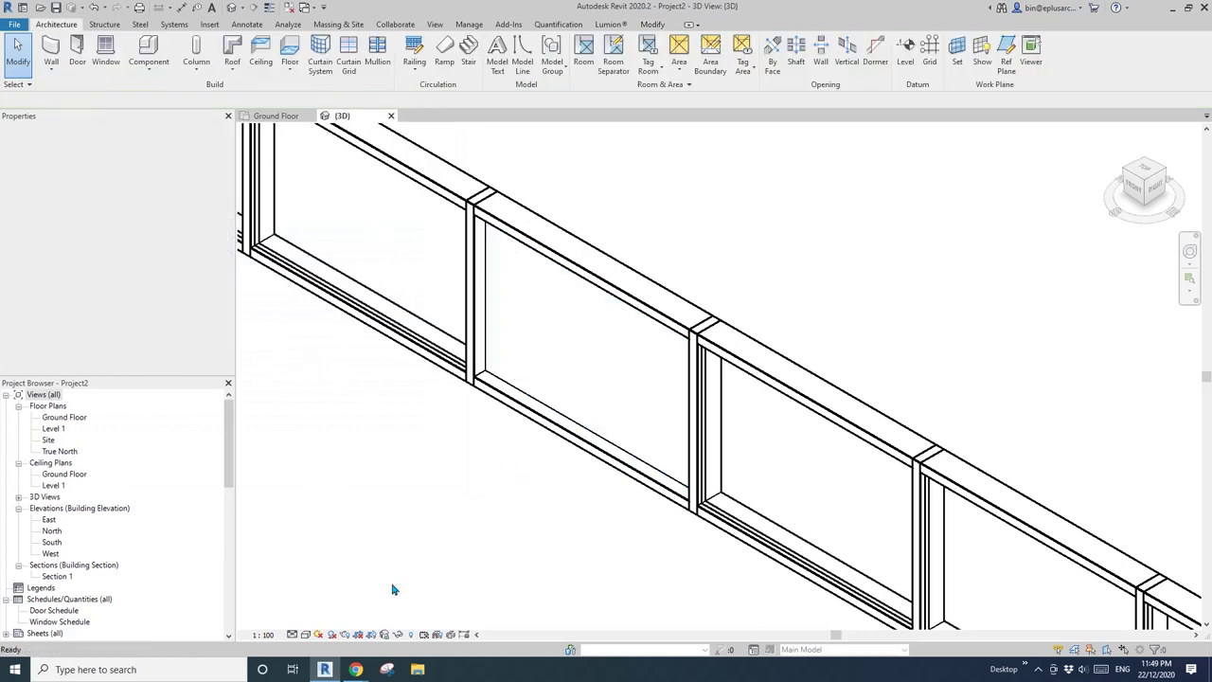
Set the 3D view to the Realistic visual style and zoom in on the fence
{"action": "left_click", "coordinate": [304, 634]}
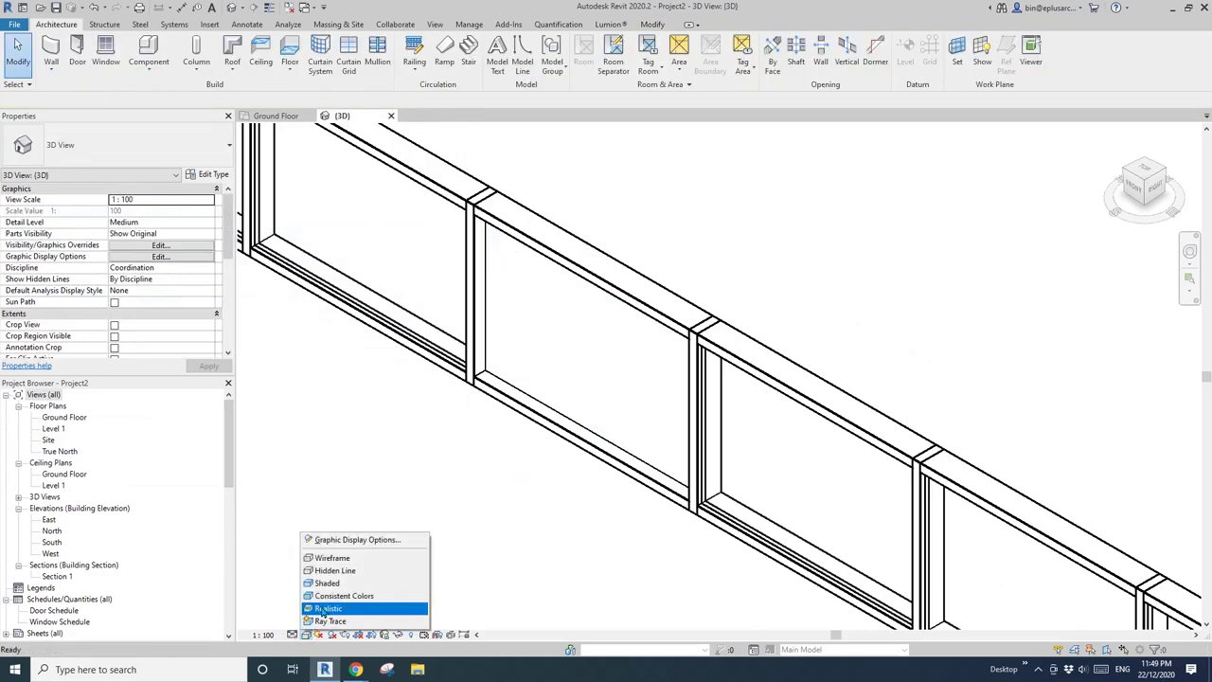
{"action": "left_click", "coordinate": [322, 608]}
{"action": "scroll", "coordinate": [780, 452], "scroll_direction": "up", "scroll_amount": 5}
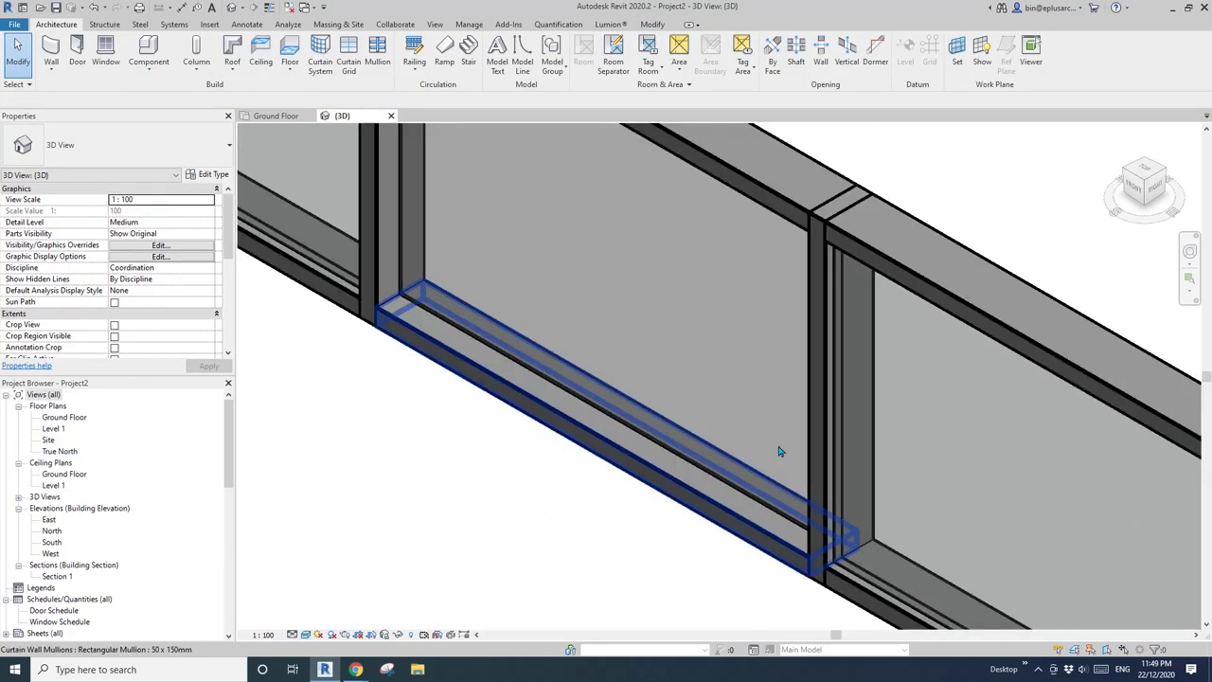
{"action": "scroll", "coordinate": [779, 452], "scroll_direction": "up", "scroll_amount": 6}
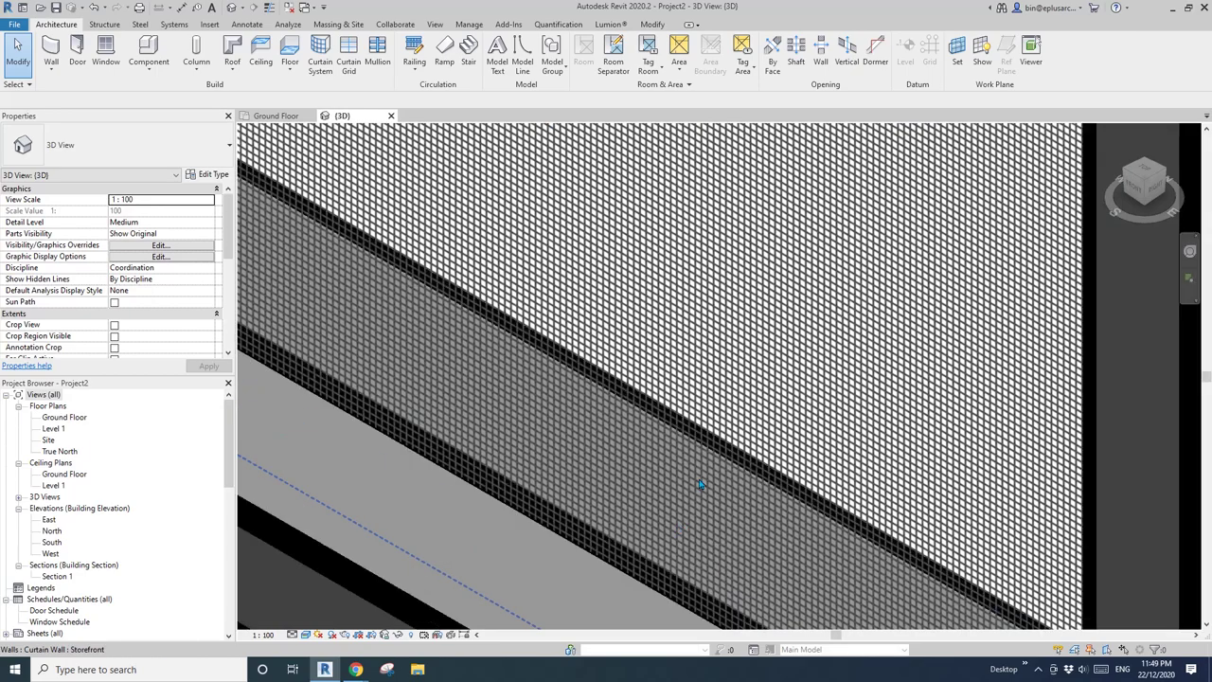
{"action": "scroll", "coordinate": [716, 451], "scroll_direction": "up", "scroll_amount": 5}
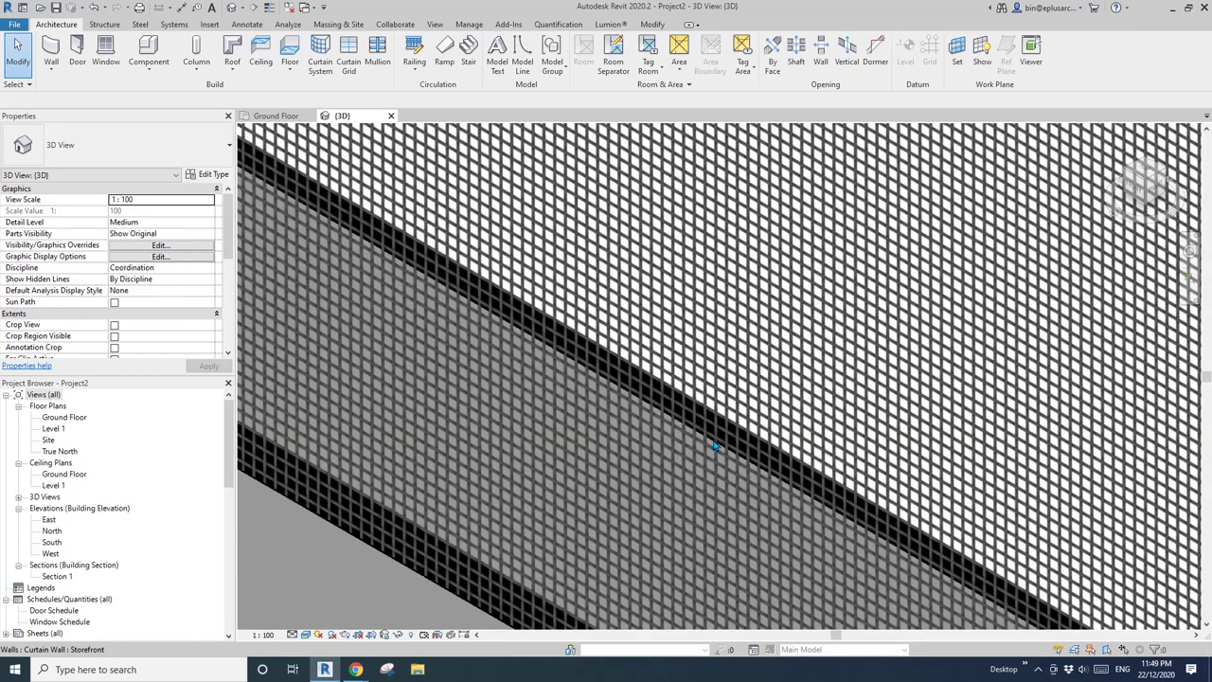
{"action": "scroll", "coordinate": [701, 436], "scroll_direction": "down", "scroll_amount": 3}
{"action": "scroll", "coordinate": [379, 565], "scroll_direction": "up", "scroll_amount": 2}
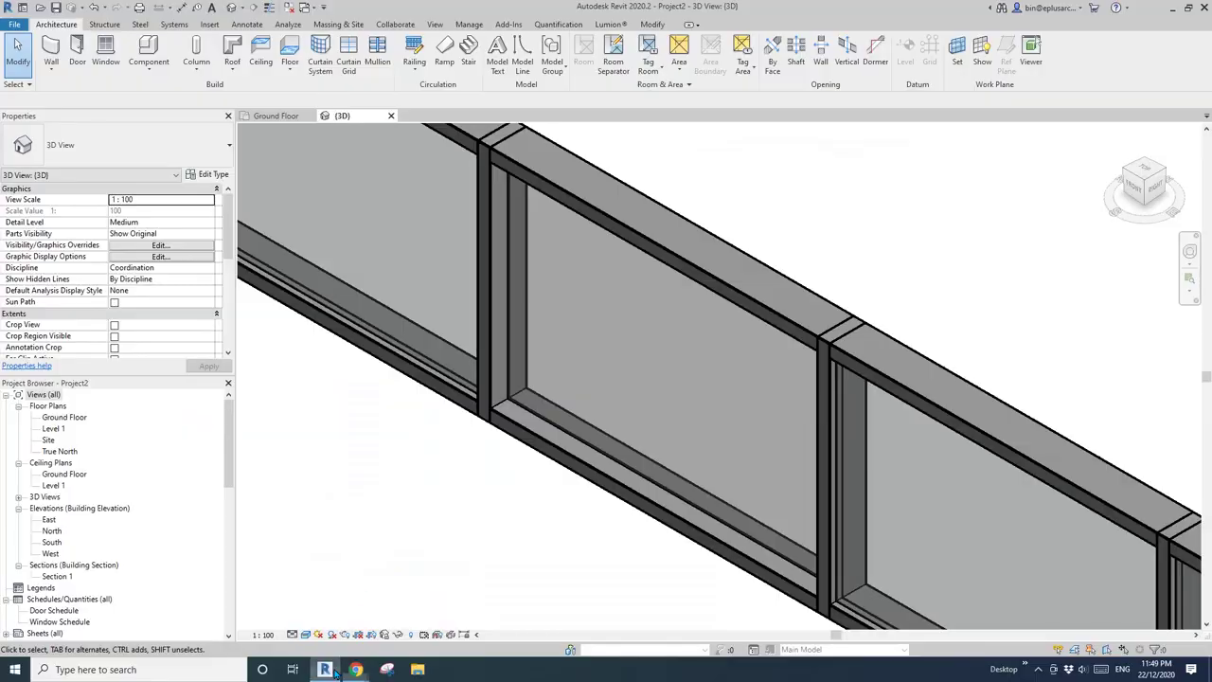
{"action": "key", "text": "alt+Tab"}
Select a fence panel of the Mesh Panel type and reopen the Stell Mesh material's appearance
{"action": "left_click", "coordinate": [621, 399]}
{"action": "key", "text": "Tab"}
{"action": "left_click", "coordinate": [617, 401]}
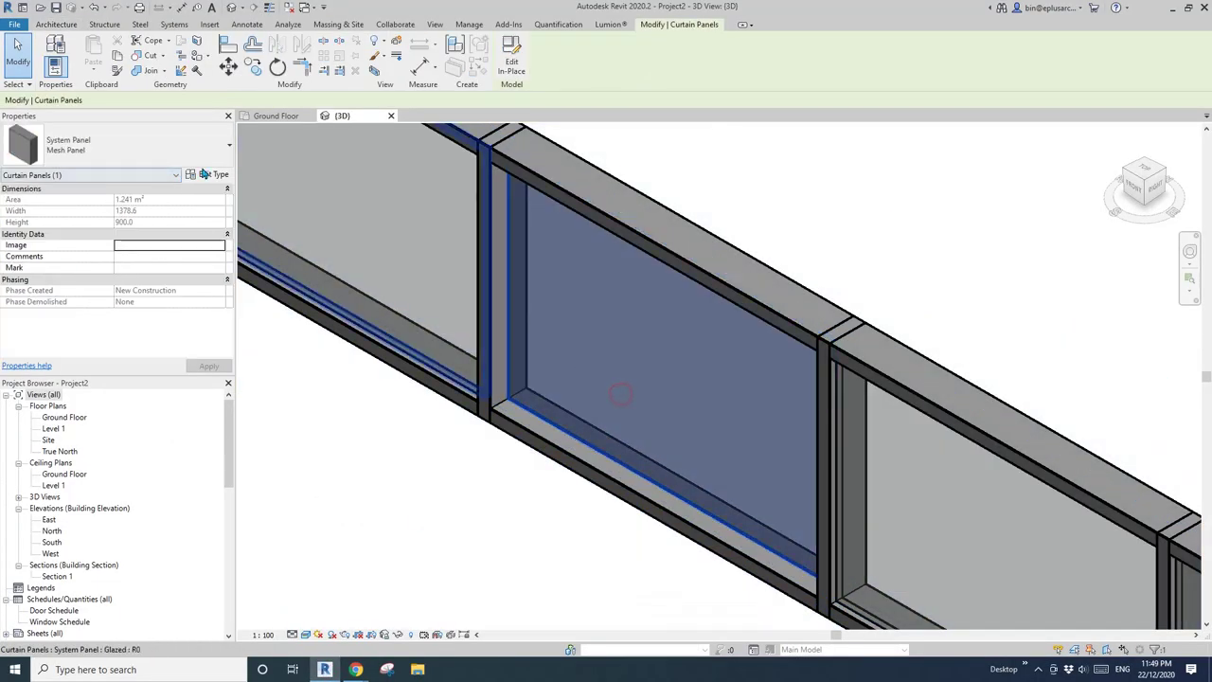
{"action": "left_click", "coordinate": [213, 147]}
{"action": "key", "text": "Return"}
{"action": "left_click", "coordinate": [213, 173]}
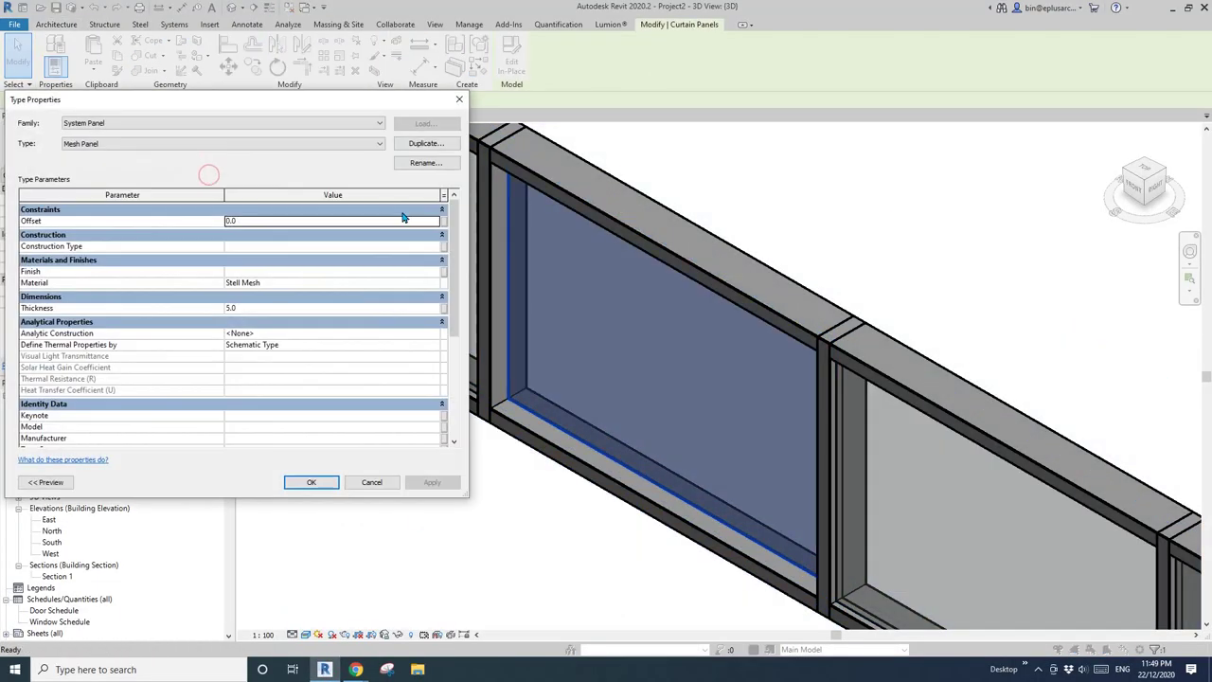
{"action": "left_click", "coordinate": [365, 282]}
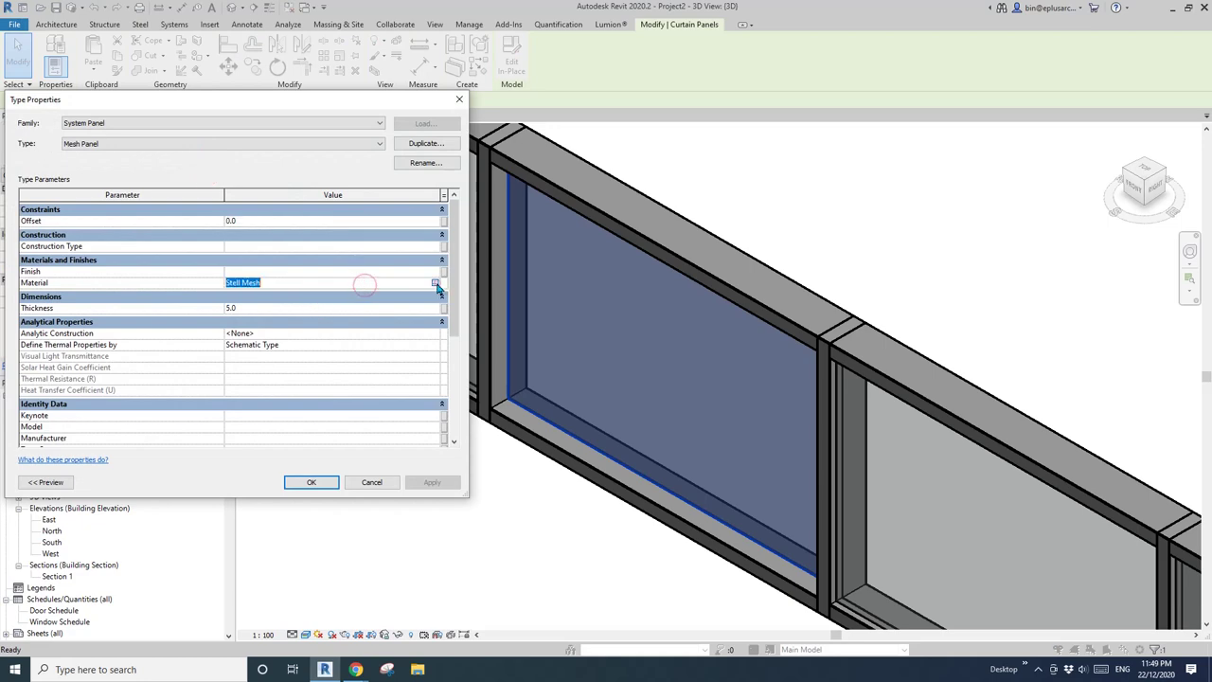
{"action": "left_click", "coordinate": [443, 282]}
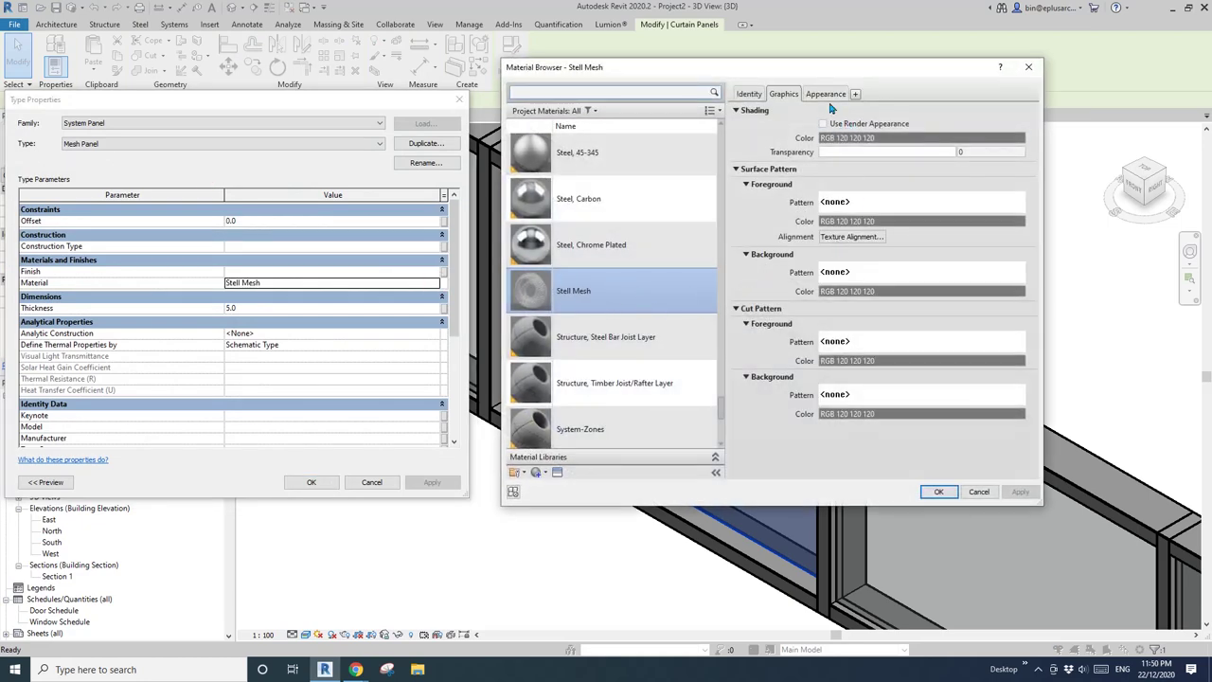
{"action": "left_click", "coordinate": [826, 95]}
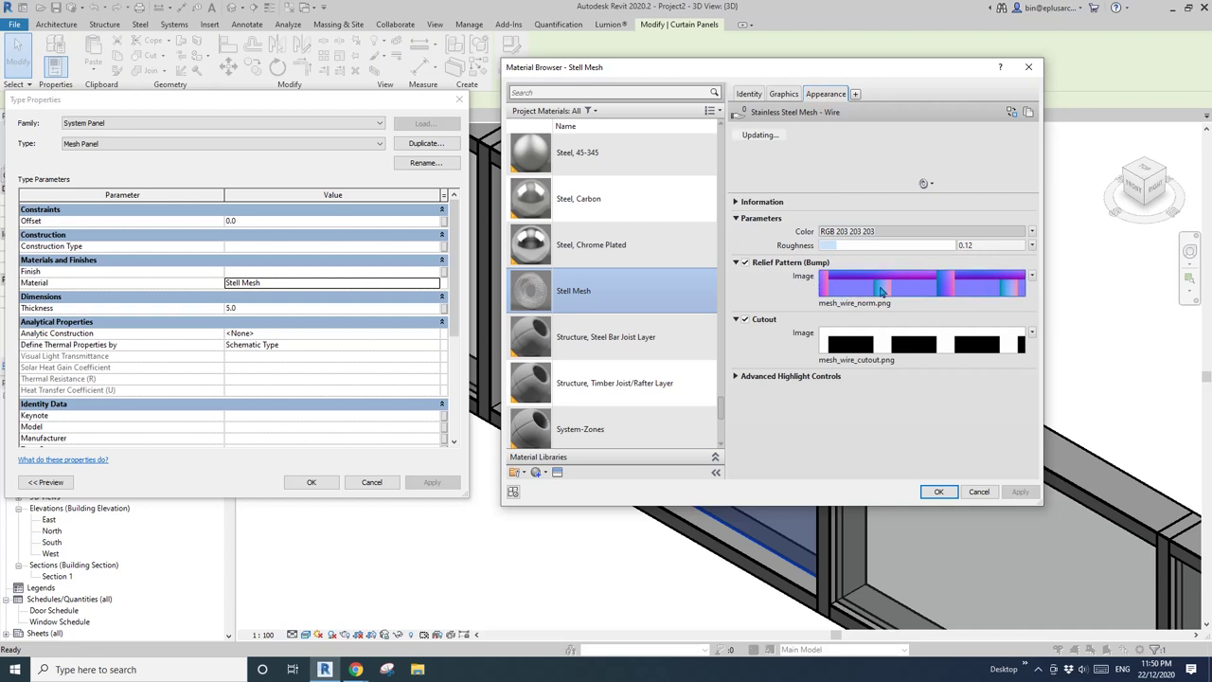
Set the bump image's sample size to 30 mm by 30 mm
{"action": "left_click", "coordinate": [909, 292]}
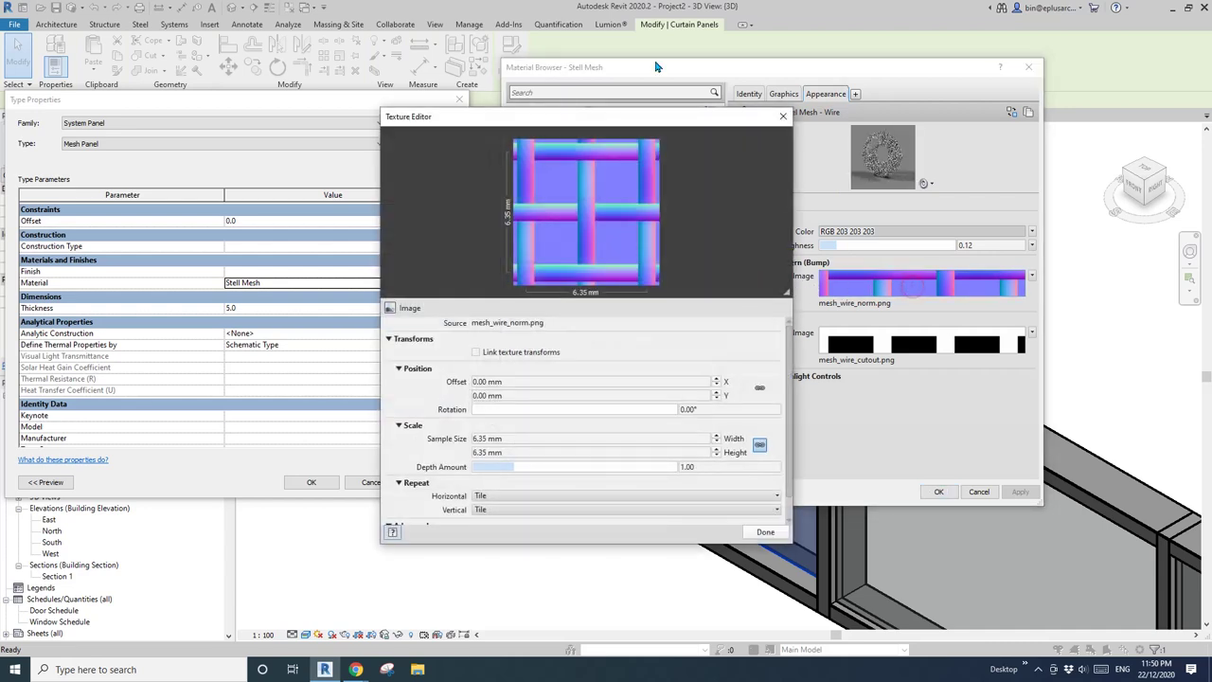
{"action": "left_click_drag", "start_coordinate": [644, 123], "coordinate": [594, 113]}
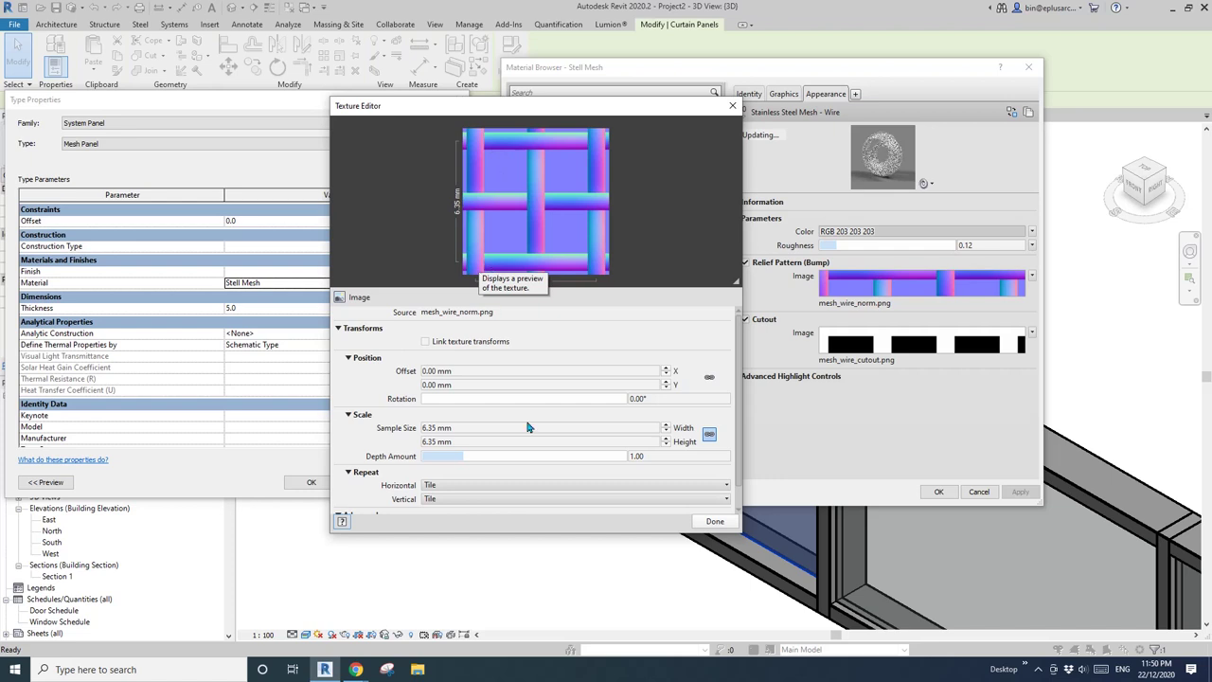
{"action": "left_click", "coordinate": [471, 429]}
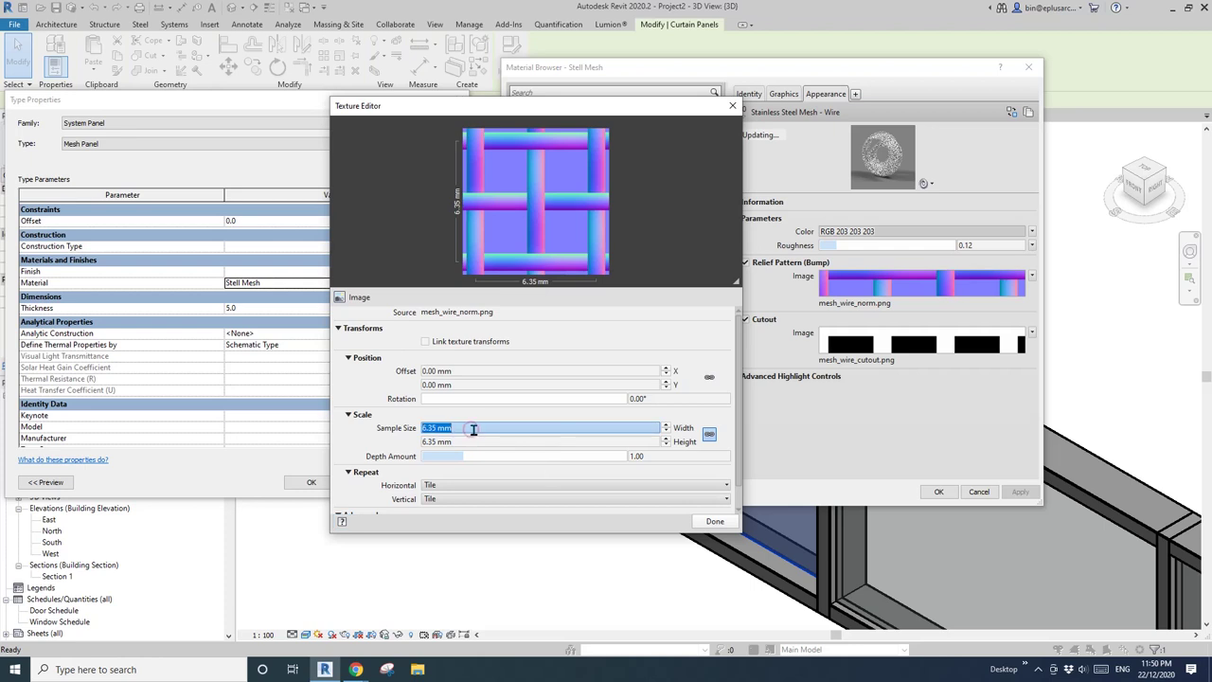
{"action": "type", "text": "30"}
{"action": "left_click", "coordinate": [471, 441]}
{"action": "type", "text": "30"}
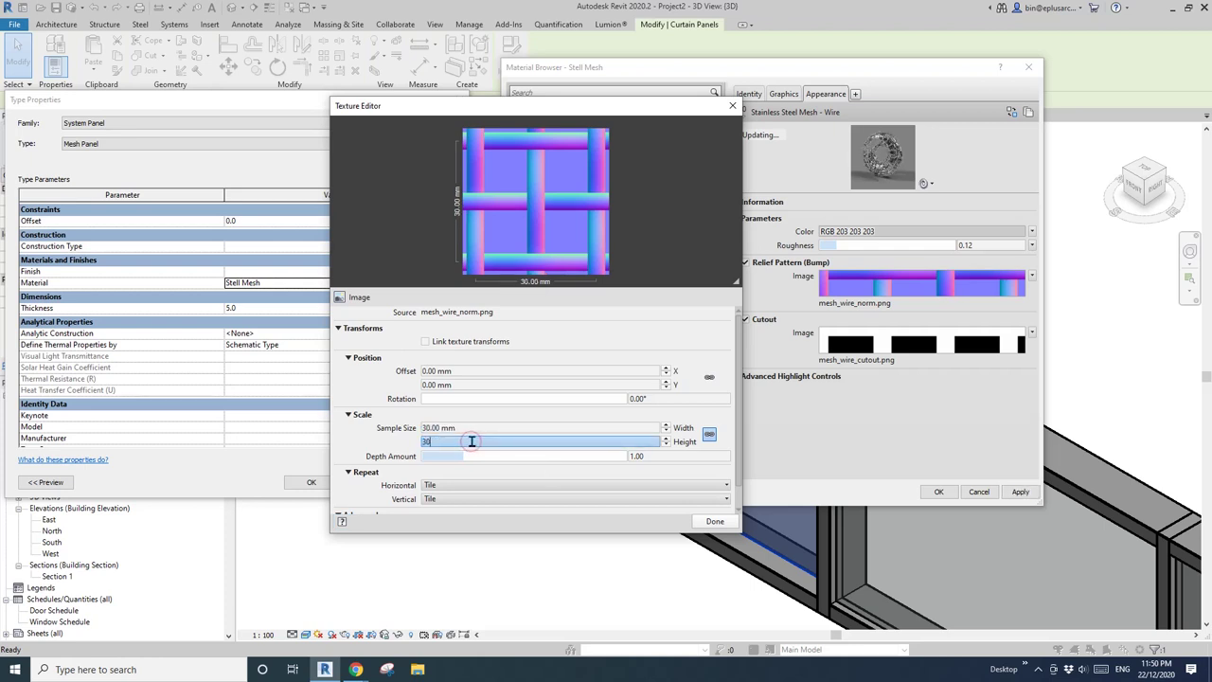
{"action": "left_click", "coordinate": [474, 428]}
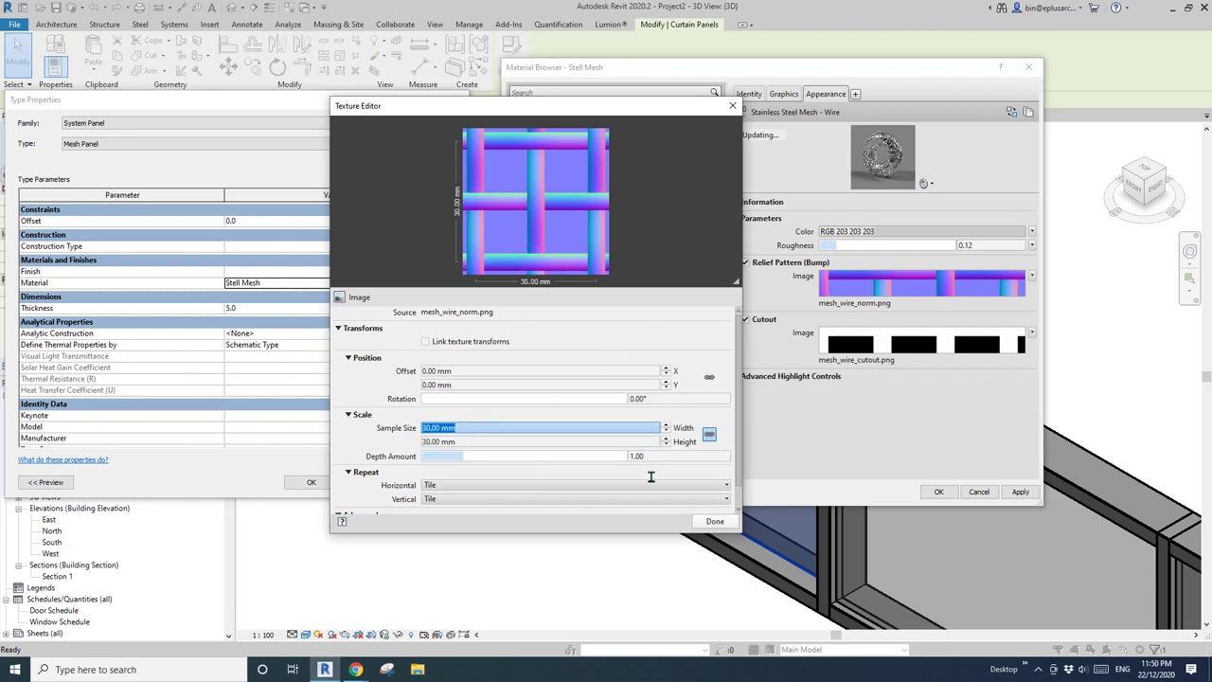
{"action": "left_click", "coordinate": [714, 521]}
Set the cutout image's sample size to 30 mm by 30 mm
{"action": "left_click", "coordinate": [885, 345]}
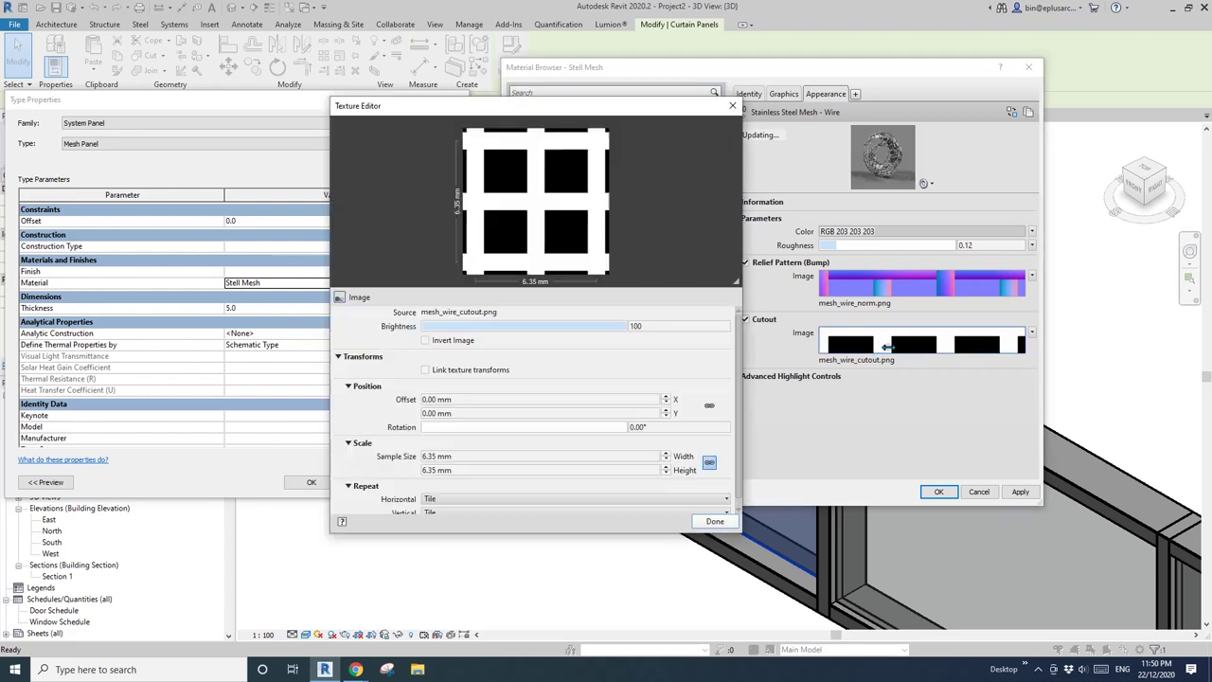
{"action": "left_click", "coordinate": [478, 456]}
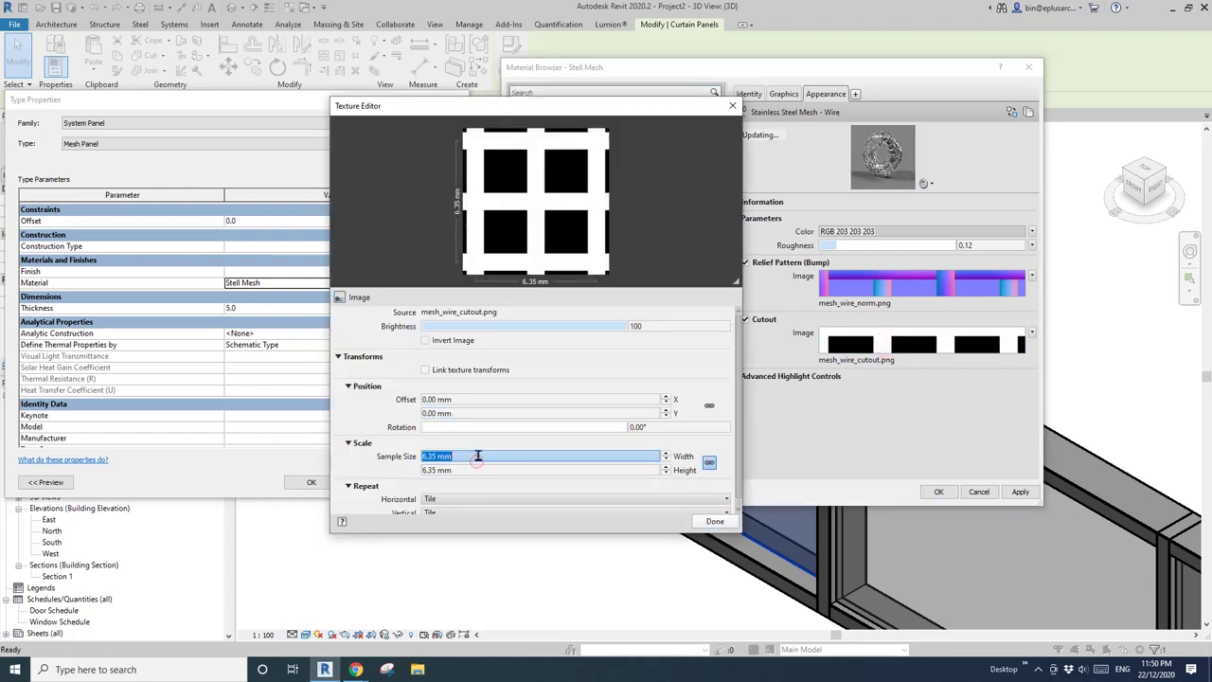
{"action": "type", "text": "30"}
{"action": "left_click", "coordinate": [474, 470]}
{"action": "type", "text": "30"}
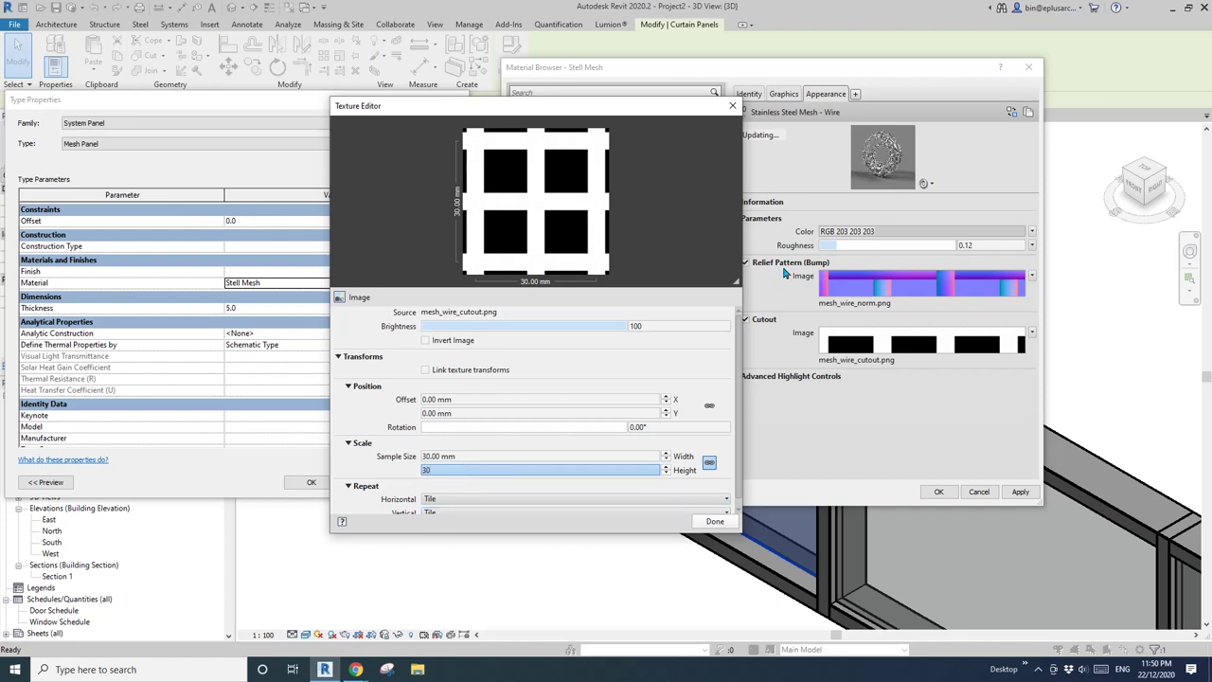
{"action": "left_click", "coordinate": [714, 520]}
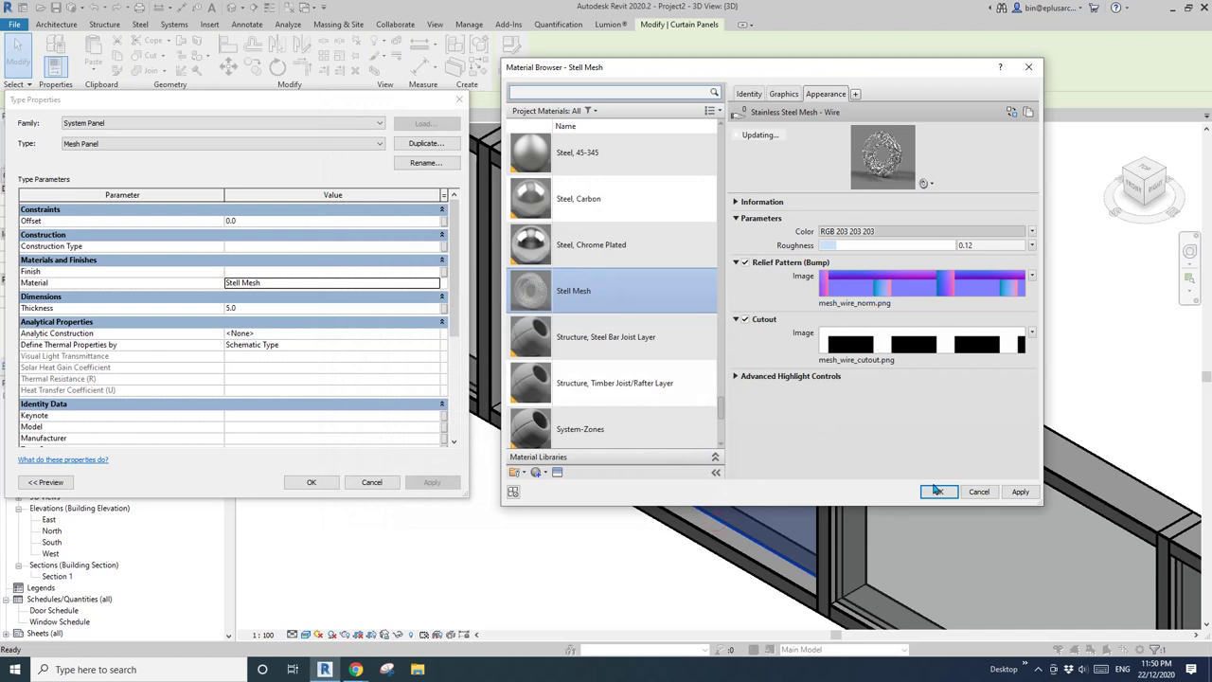
Apply the updated Stell Mesh material and orbit around the fence to check the wire grid
{"action": "left_click", "coordinate": [936, 491]}
{"action": "left_click", "coordinate": [312, 483]}
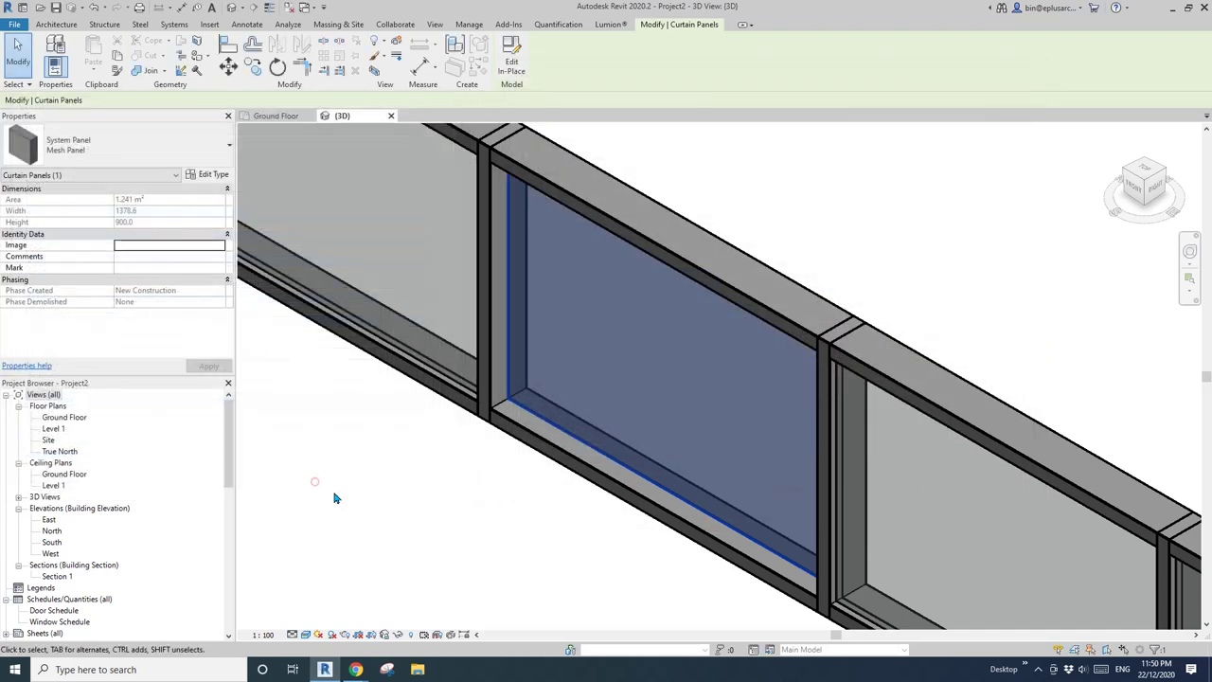
{"action": "key", "text": "Escape"}
{"action": "scroll", "coordinate": [606, 478], "scroll_direction": "up", "scroll_amount": 3}
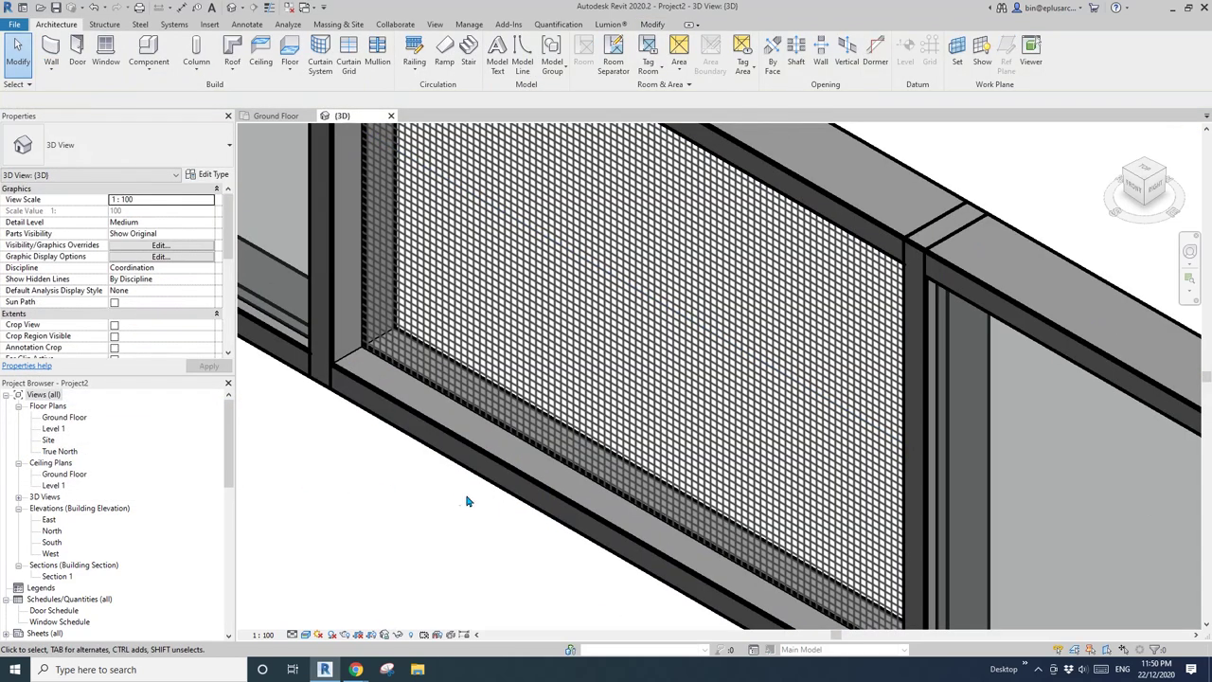
{"action": "scroll", "coordinate": [468, 495], "scroll_direction": "down", "scroll_amount": 5}
{"action": "middle_click_drag", "start_coordinate": [468, 490], "coordinate": [514, 503], "text": "shift"}
{"action": "scroll", "coordinate": [555, 382], "scroll_direction": "up", "scroll_amount": 5}
{"action": "left_click", "coordinate": [546, 355]}
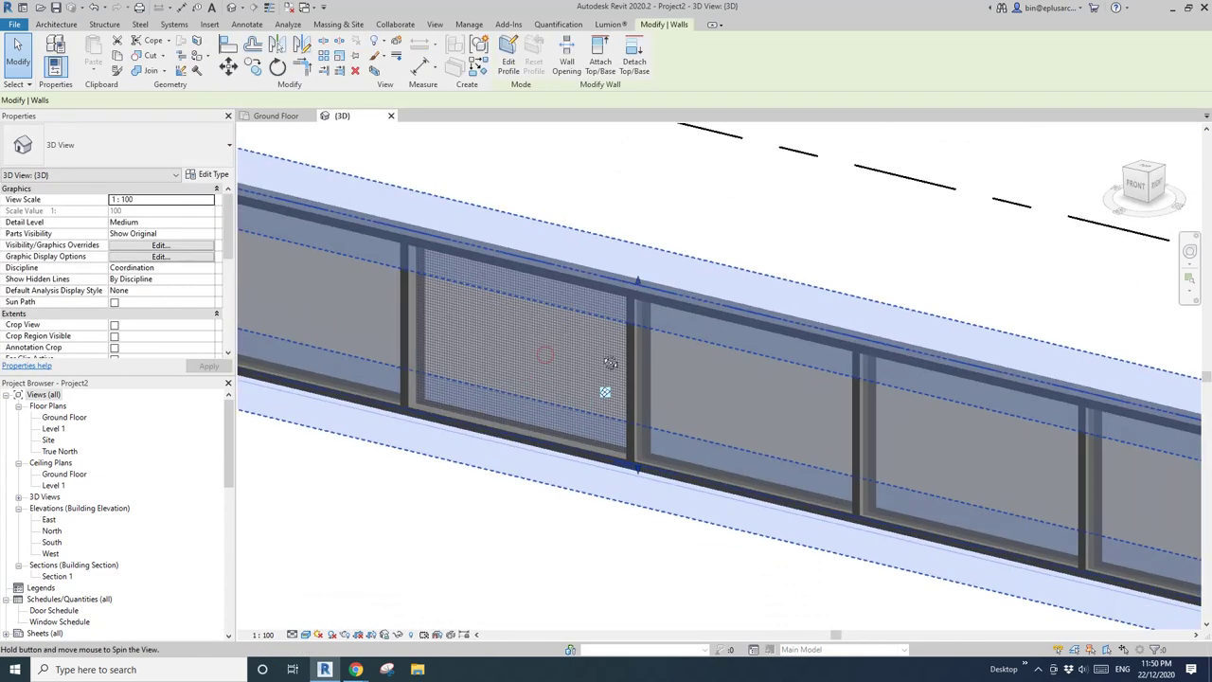
{"action": "middle_click_drag", "start_coordinate": [635, 353], "coordinate": [596, 392], "text": "shift"}
{"action": "key", "text": "Escape"}
{"action": "scroll", "coordinate": [606, 389], "scroll_direction": "up", "scroll_amount": 5}
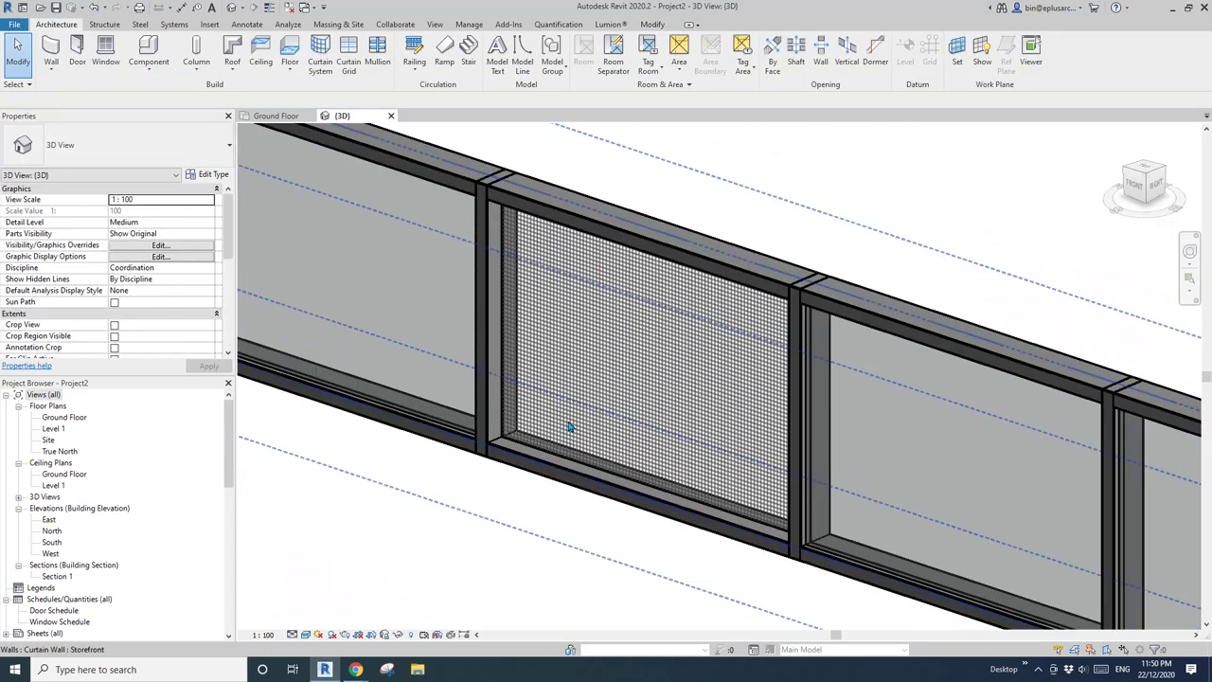
{"action": "scroll", "coordinate": [446, 540], "scroll_direction": "down", "scroll_amount": 5}
{"action": "scroll", "coordinate": [432, 481], "scroll_direction": "up", "scroll_amount": 2}
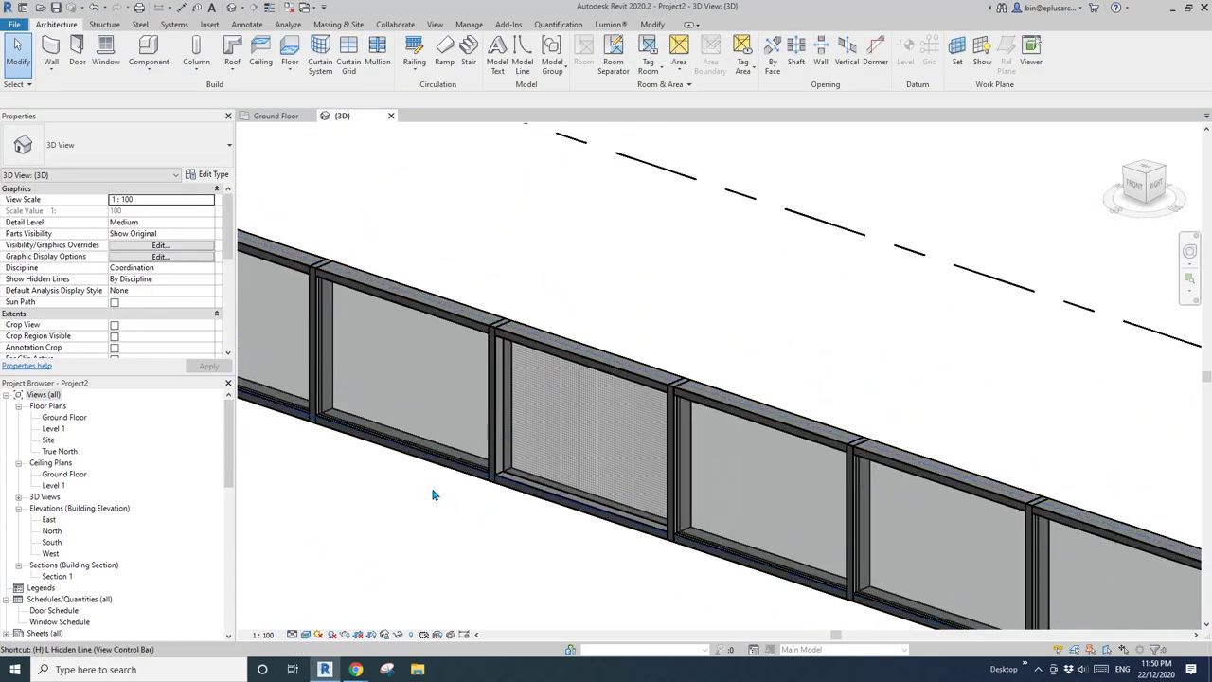
Switch the 3D view to Hidden Line with HL and orbit to a flatter angle
{"action": "key", "text": "h"}
{"action": "key", "text": "l"}
{"action": "mouse_move", "coordinate": [500, 474]}
{"action": "middle_mouse_down", "text": "shift"}
{"action": "mouse_move", "coordinate": [617, 461]}
{"action": "mouse_move", "coordinate": [581, 479]}
{"action": "middle_mouse_up", "text": "shift"}
{"action": "scroll", "coordinate": [634, 458], "scroll_direction": "up", "scroll_amount": 4}
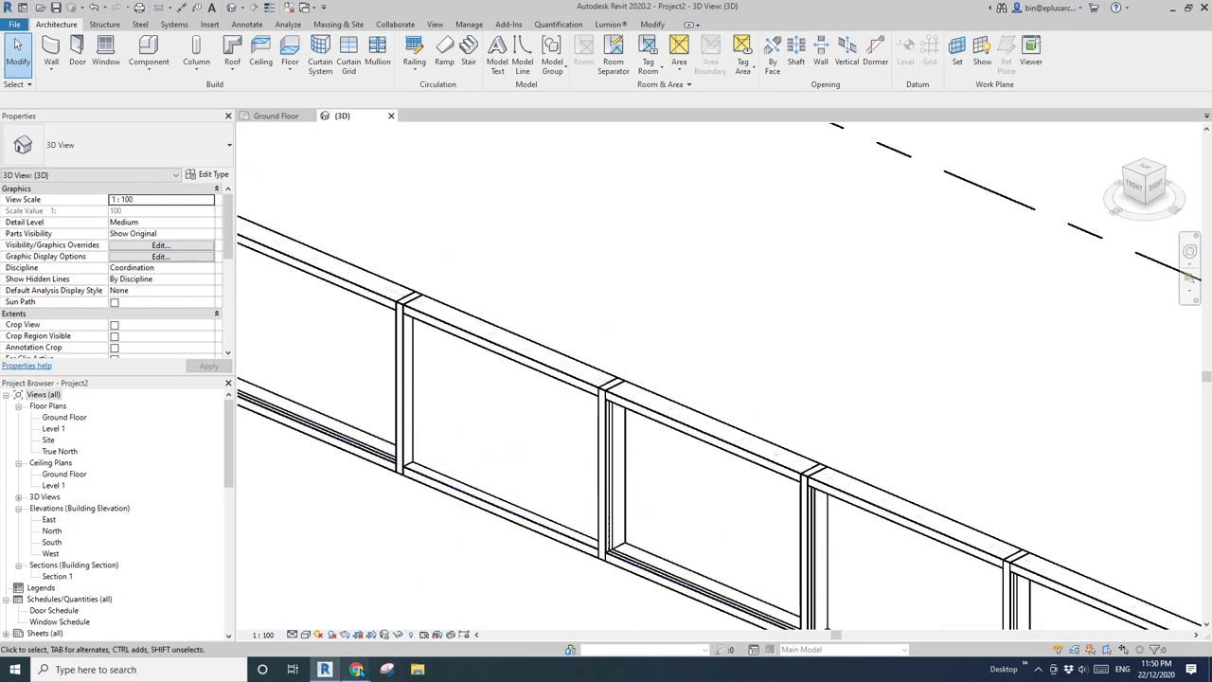
Compare against the mesh fence reference photos in Chrome, then return to Revit
{"action": "mouse_move", "coordinate": [355, 668]}
{"action": "left_click", "coordinate": [431, 621]}
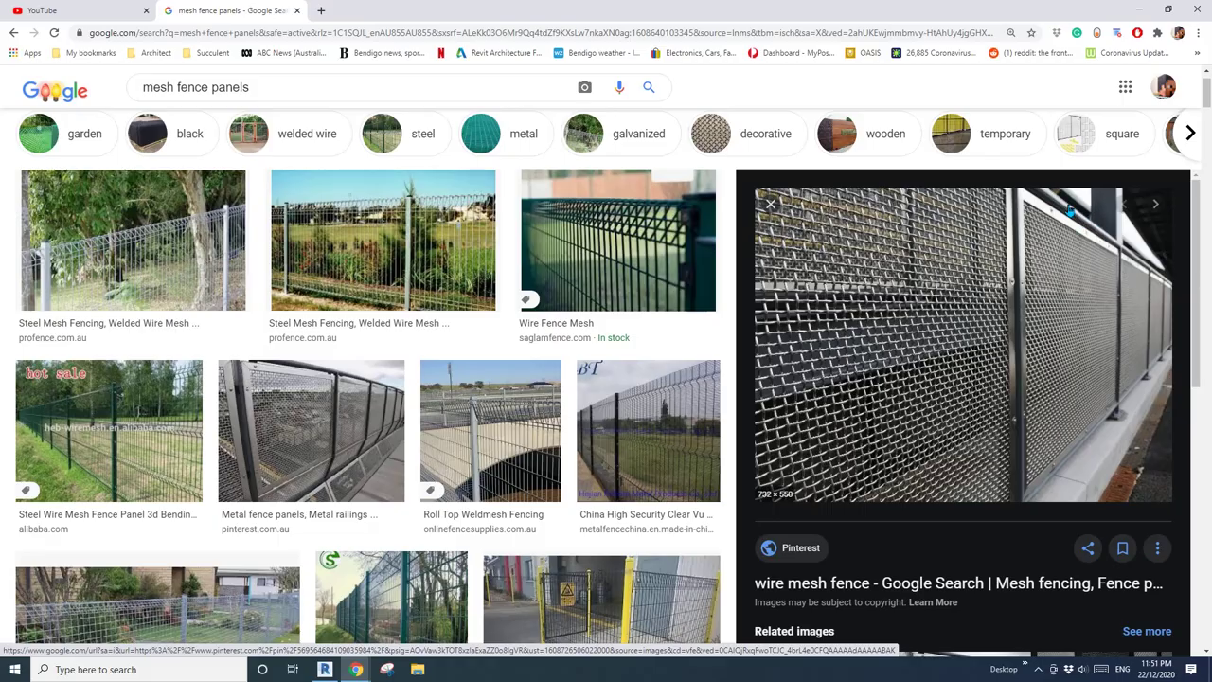
{"action": "left_click", "coordinate": [325, 669]}
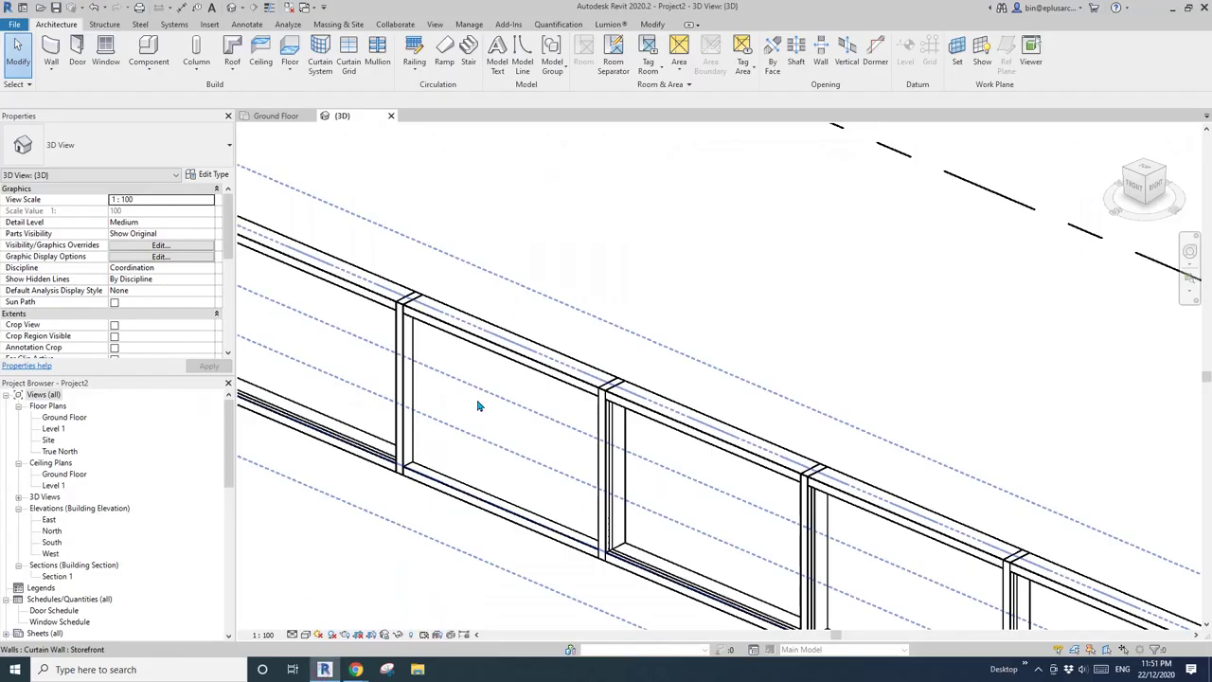
Duplicate the top rail's mullion type as a new 40x40 rectangular mullion
{"action": "left_click", "coordinate": [526, 368]}
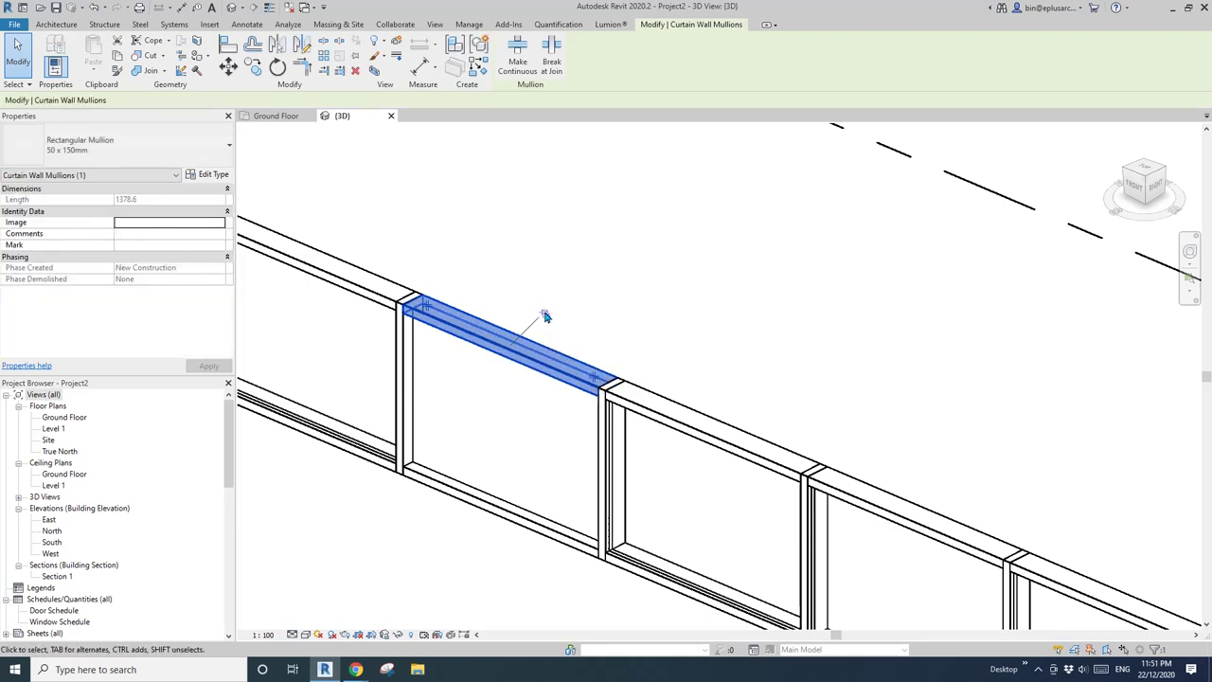
{"action": "left_click", "coordinate": [213, 176]}
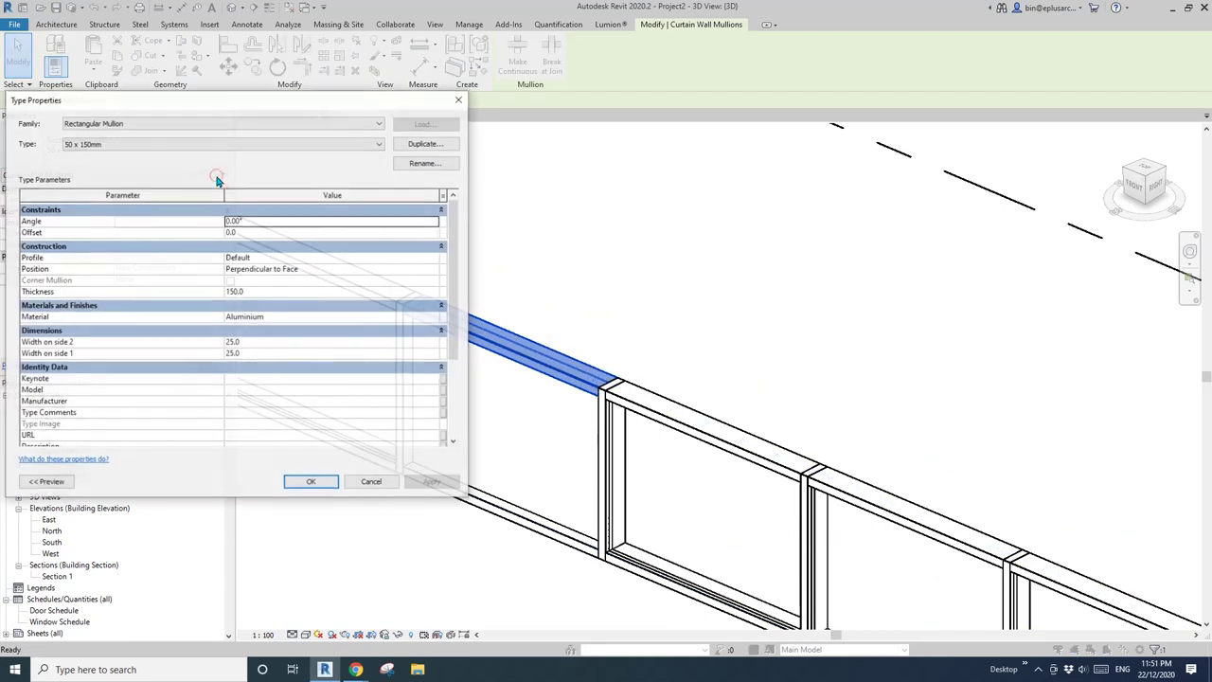
{"action": "left_click", "coordinate": [426, 143]}
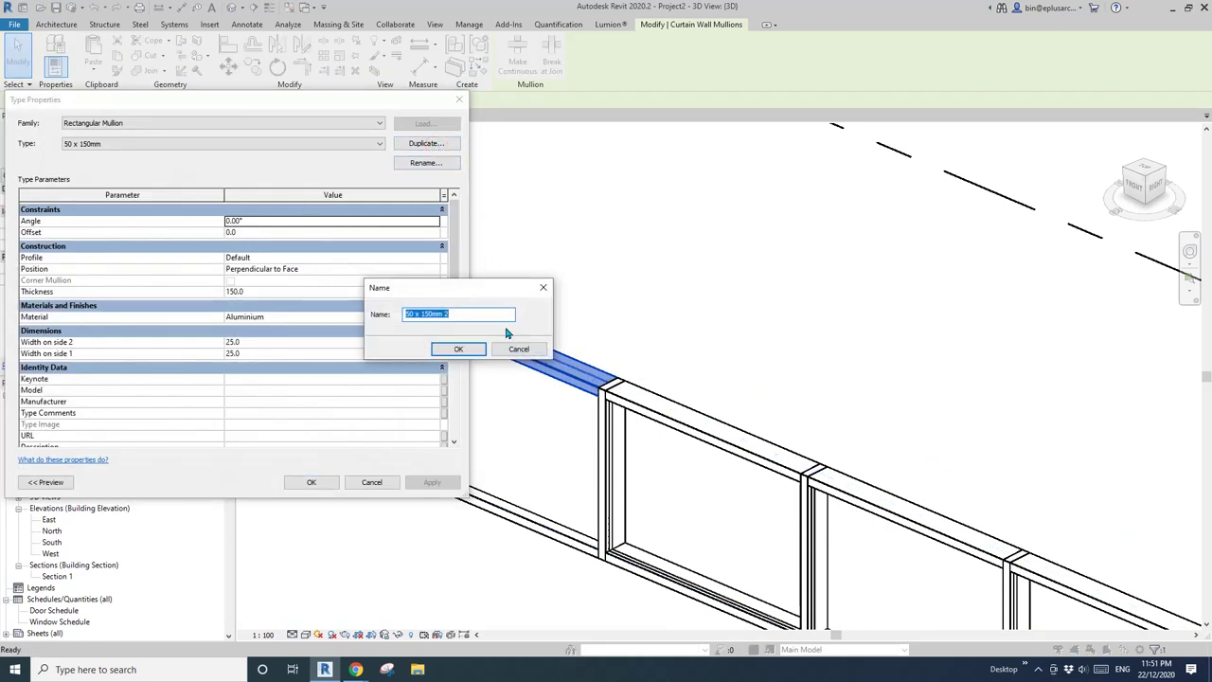
{"action": "type", "text": "40x40"}
{"action": "left_click", "coordinate": [461, 348]}
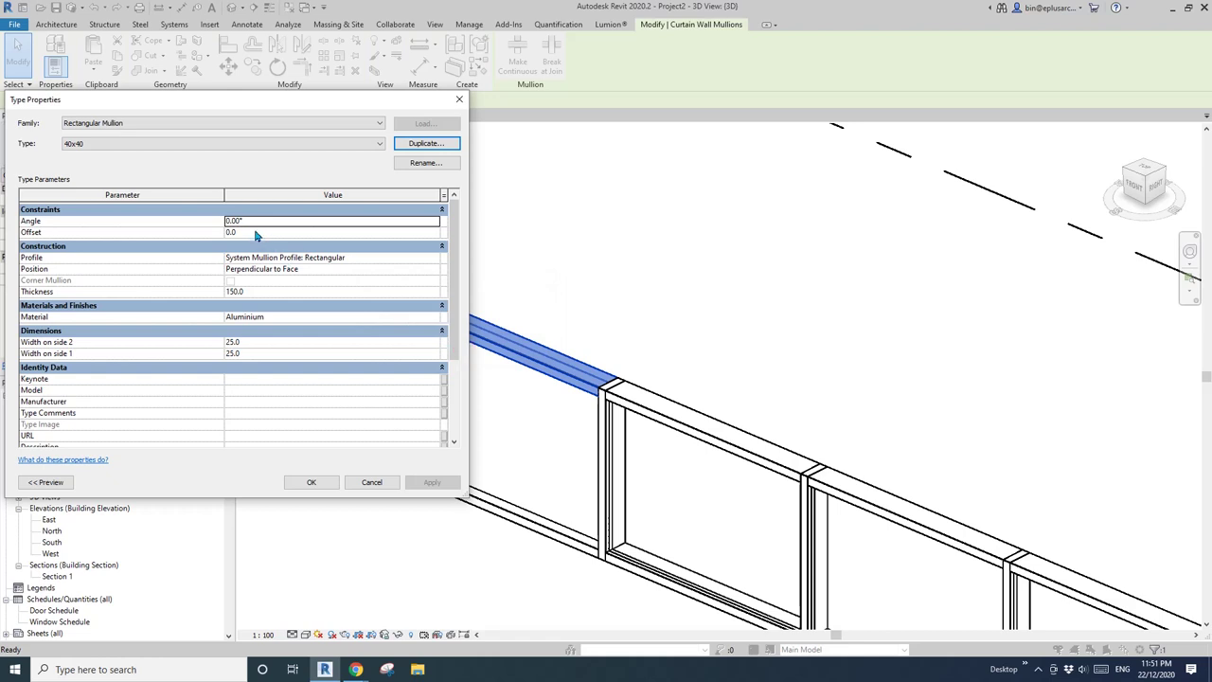
Give the 40x40 mullion type 40 mm thickness and 20 mm widths on both sides
{"action": "left_click", "coordinate": [278, 296]}
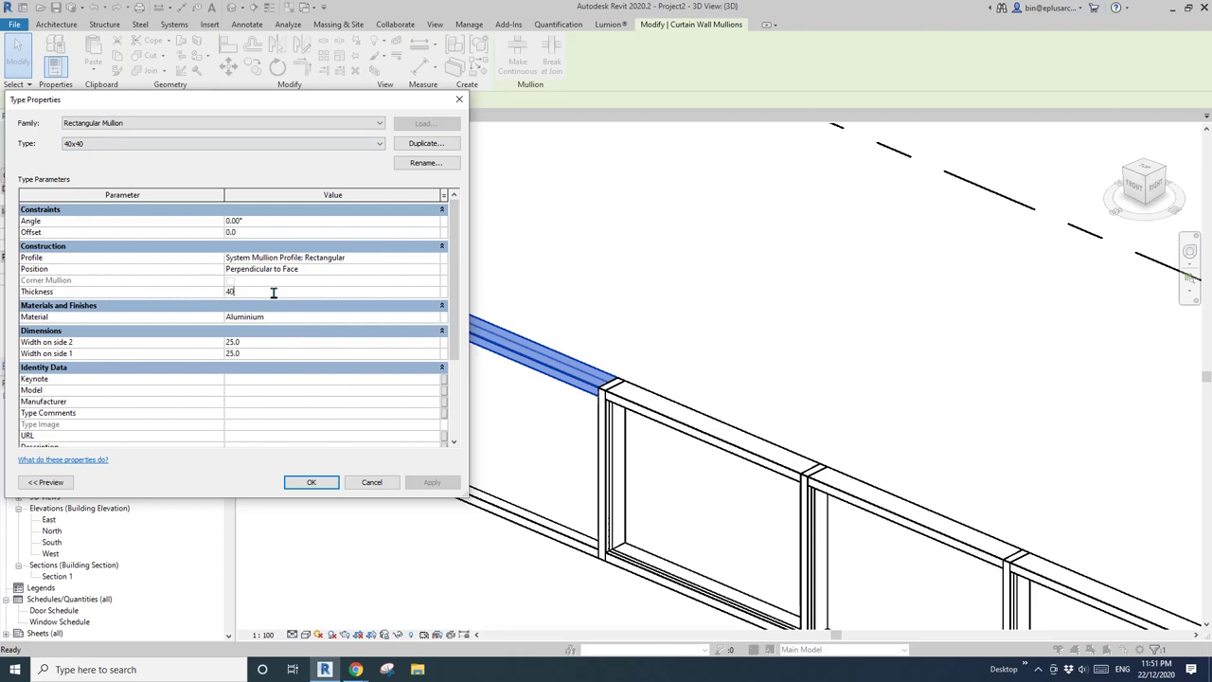
{"action": "left_click", "coordinate": [254, 342]}
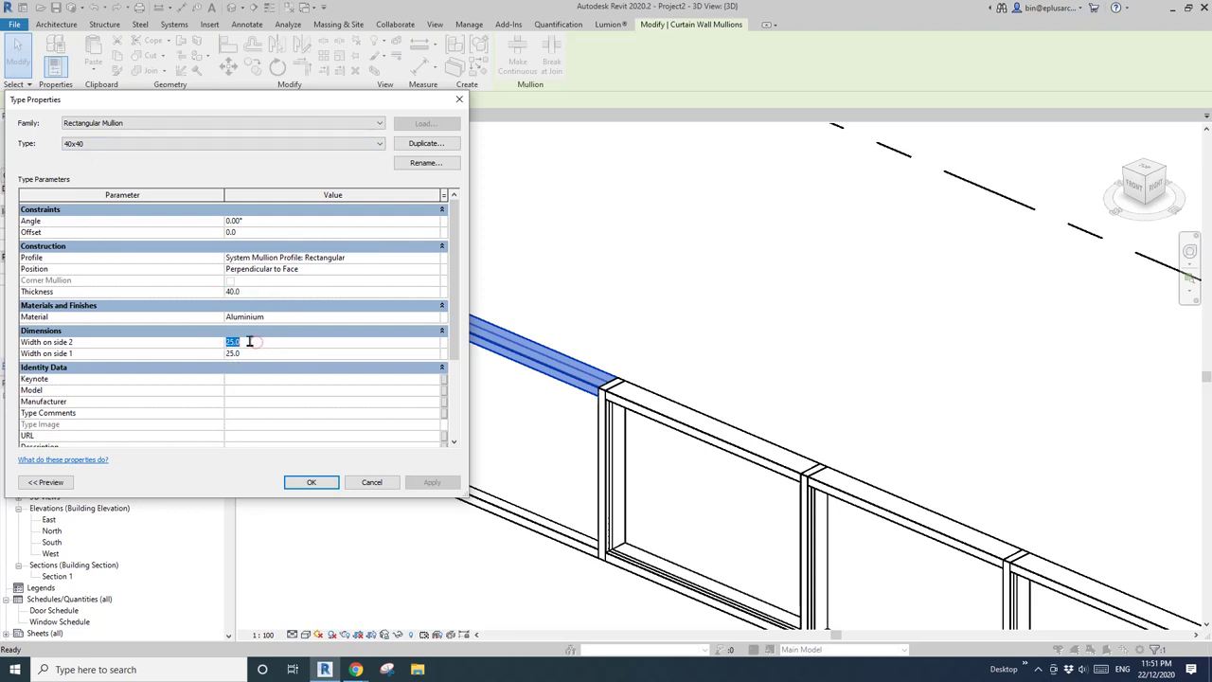
{"action": "left_click", "coordinate": [308, 353]}
{"action": "type", "text": "20"}
{"action": "left_click", "coordinate": [311, 483]}
{"action": "scroll", "coordinate": [565, 347], "scroll_direction": "down", "scroll_amount": 2}
{"action": "key", "text": "Escape"}
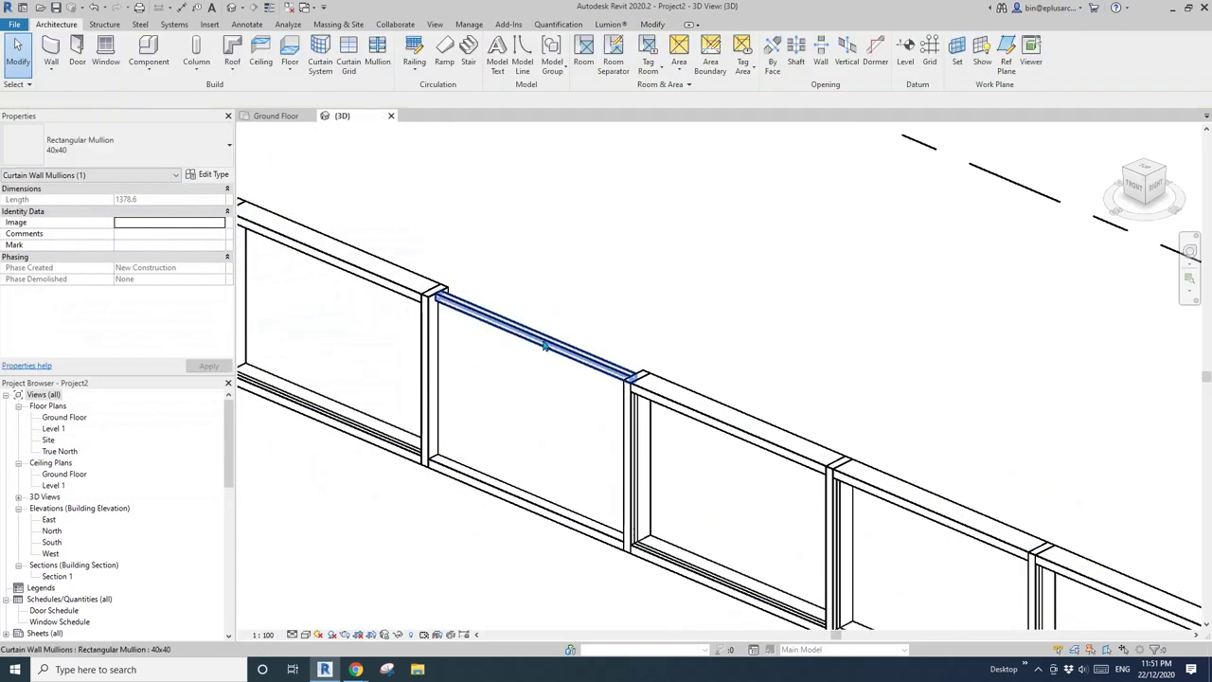
Glance at the mesh fence reference images, then return to the Revit fence model
{"action": "scroll", "coordinate": [554, 356], "scroll_direction": "up", "scroll_amount": 3}
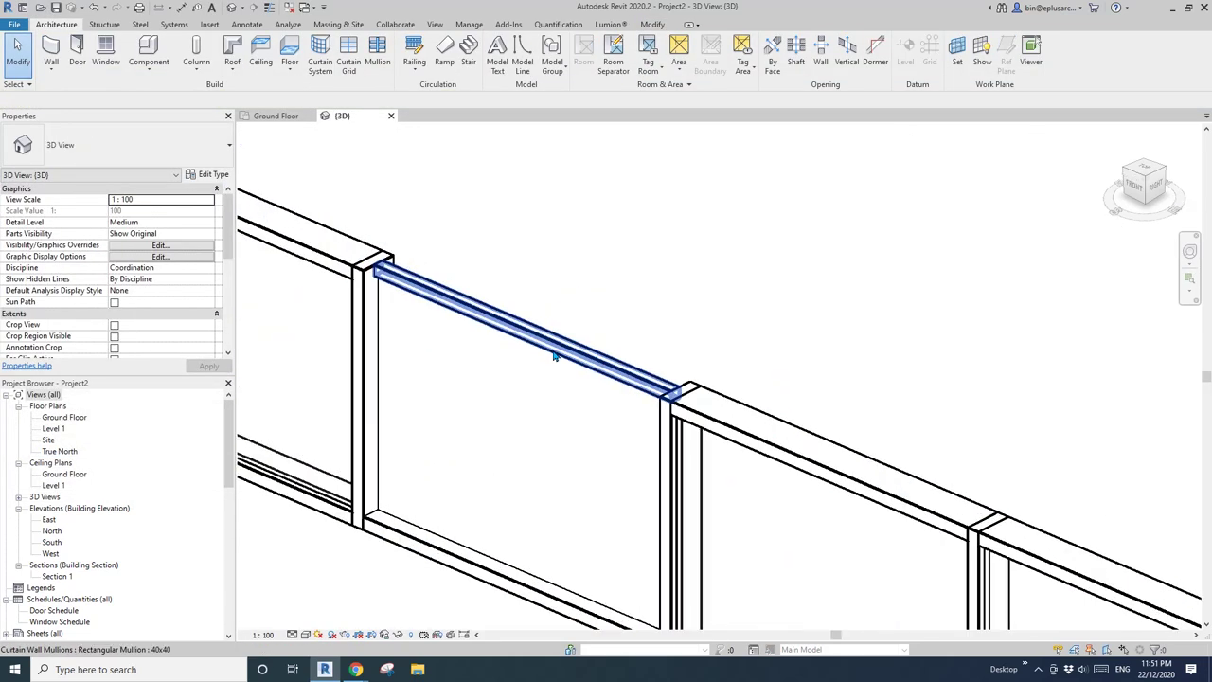
{"action": "left_click", "coordinate": [355, 669]}
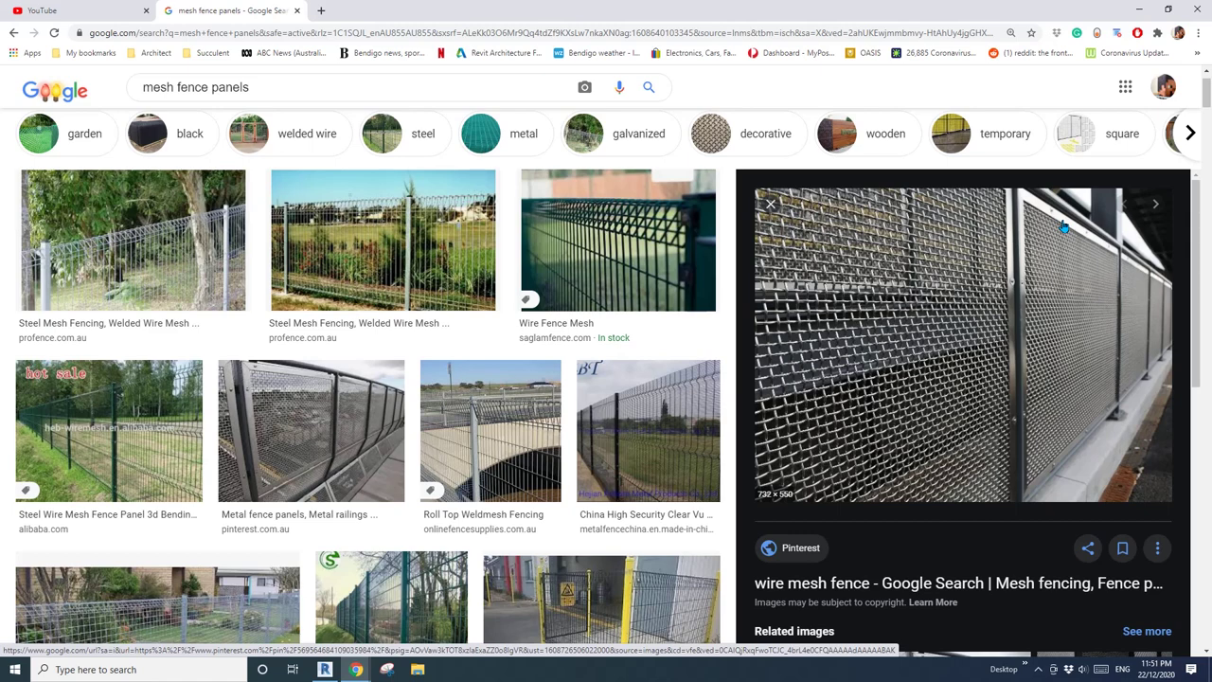
{"action": "left_click", "coordinate": [325, 670]}
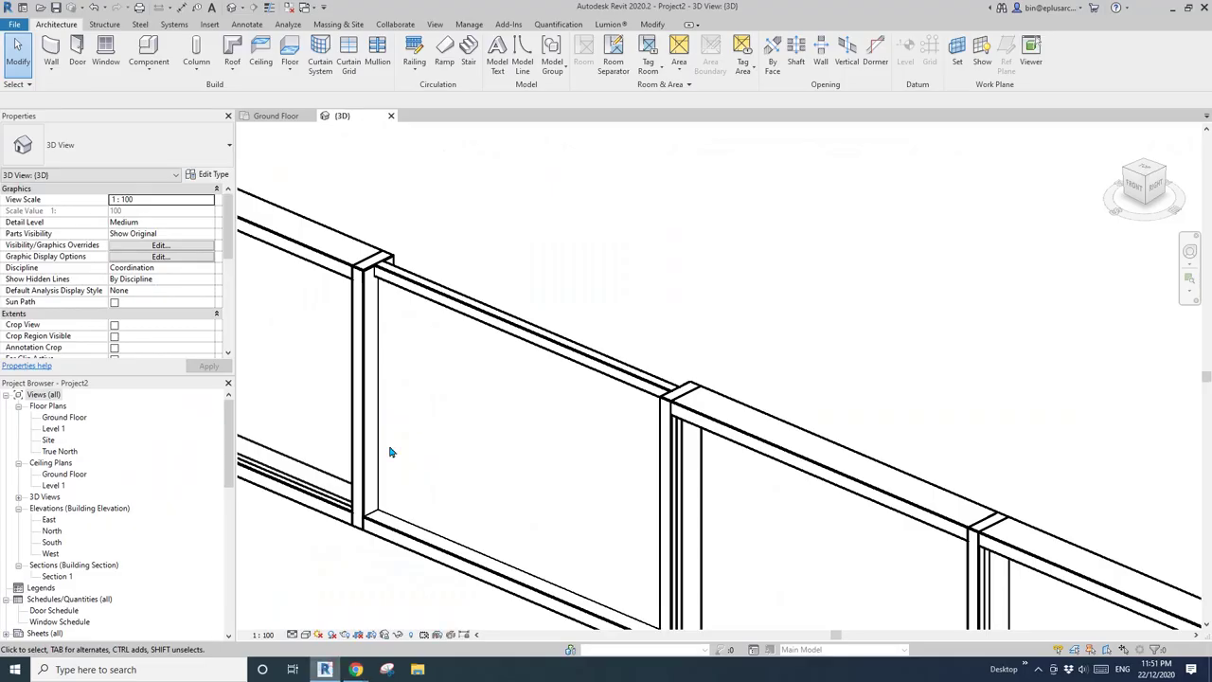
{"action": "left_click", "coordinate": [468, 317]}
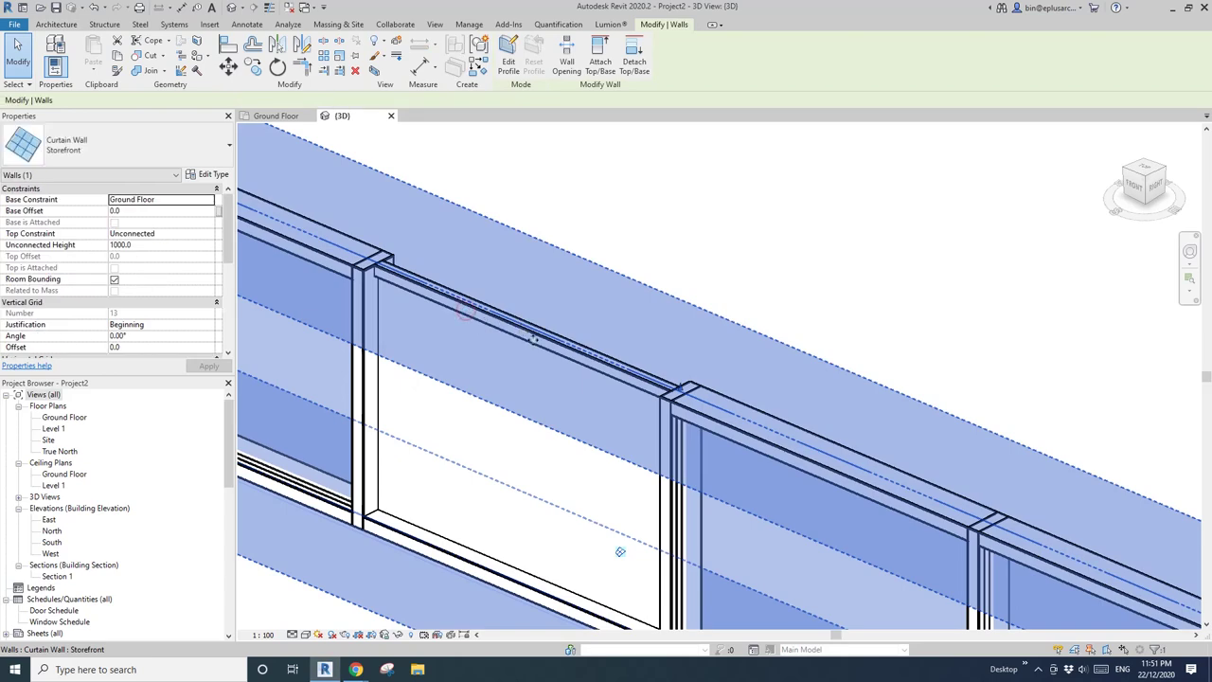
{"action": "key", "text": "Escape"}
Duplicate the top rail's 40x40 mullion type as a new 40x20 type
{"action": "left_click", "coordinate": [553, 346]}
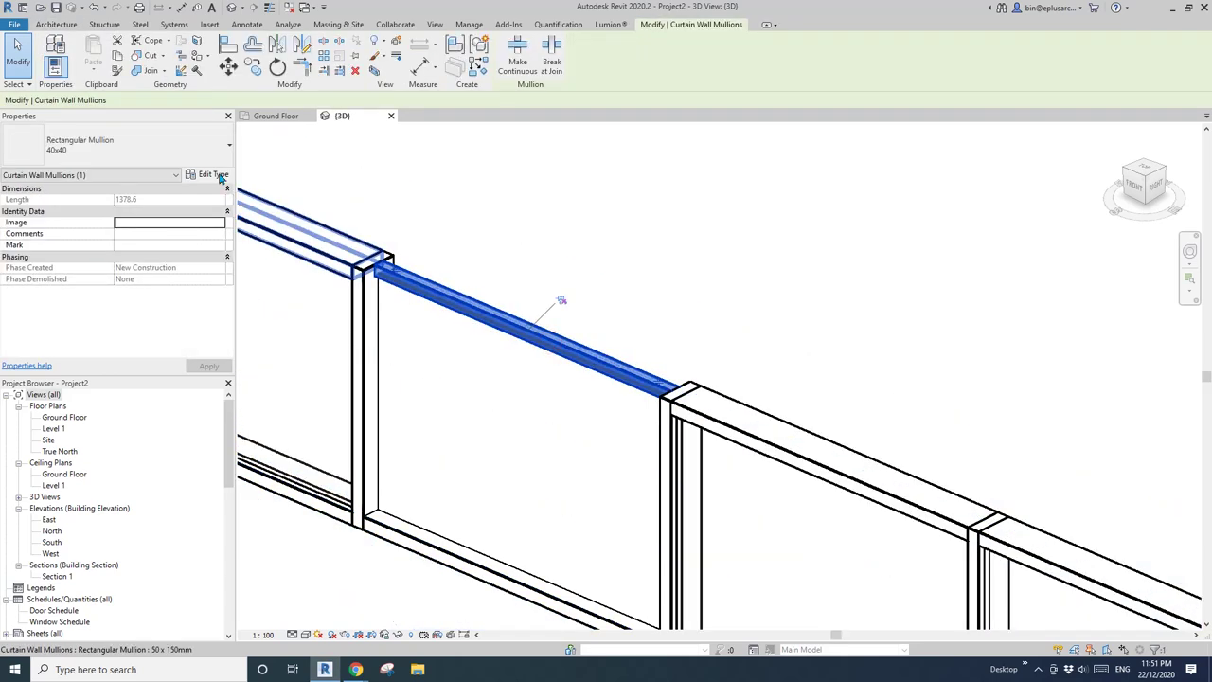
{"action": "left_click", "coordinate": [221, 176]}
{"action": "left_click", "coordinate": [424, 144]}
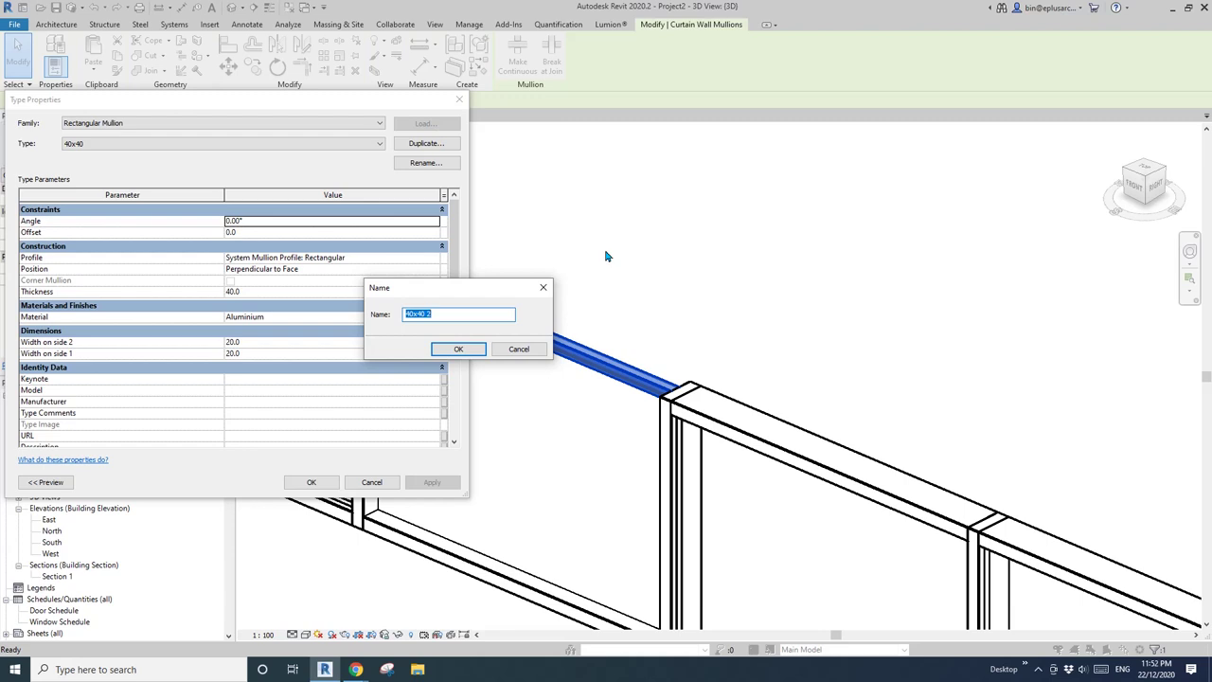
{"action": "type", "text": "40"}
{"action": "left_click", "coordinate": [457, 348]}
Set the 40x20 mullion type's thickness to 20 mm and apply it
{"action": "left_click_drag", "start_coordinate": [365, 105], "coordinate": [993, 144]}
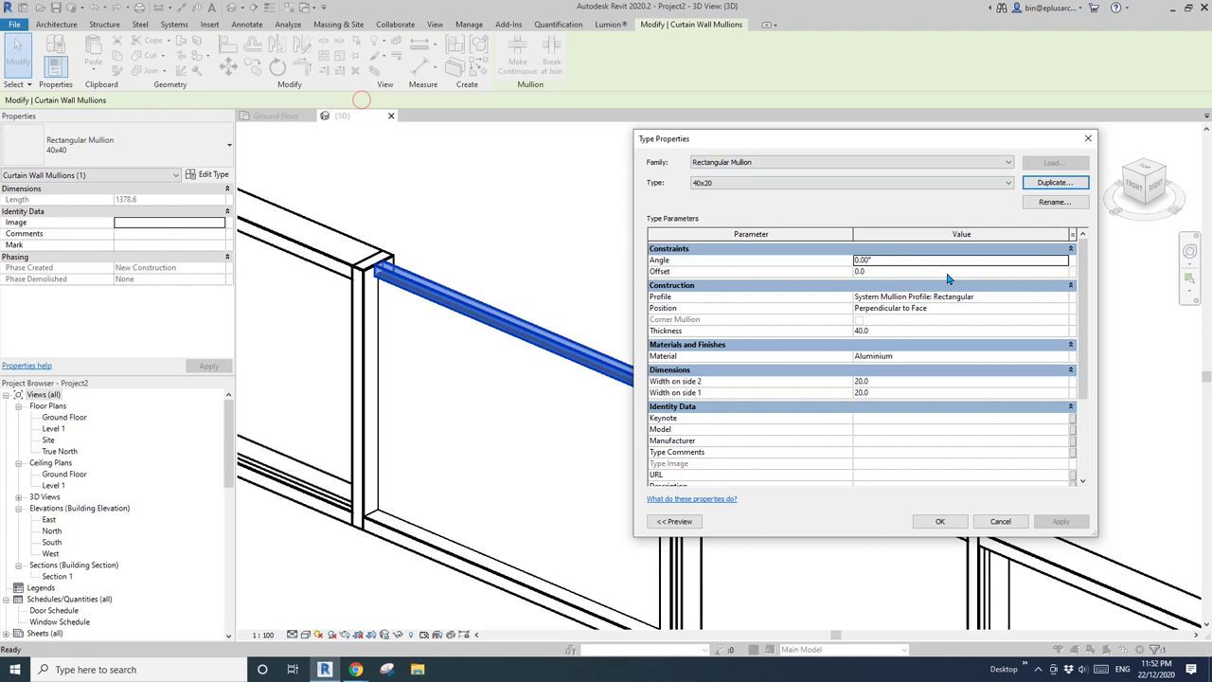
{"action": "left_click", "coordinate": [879, 332]}
{"action": "type", "text": "20"}
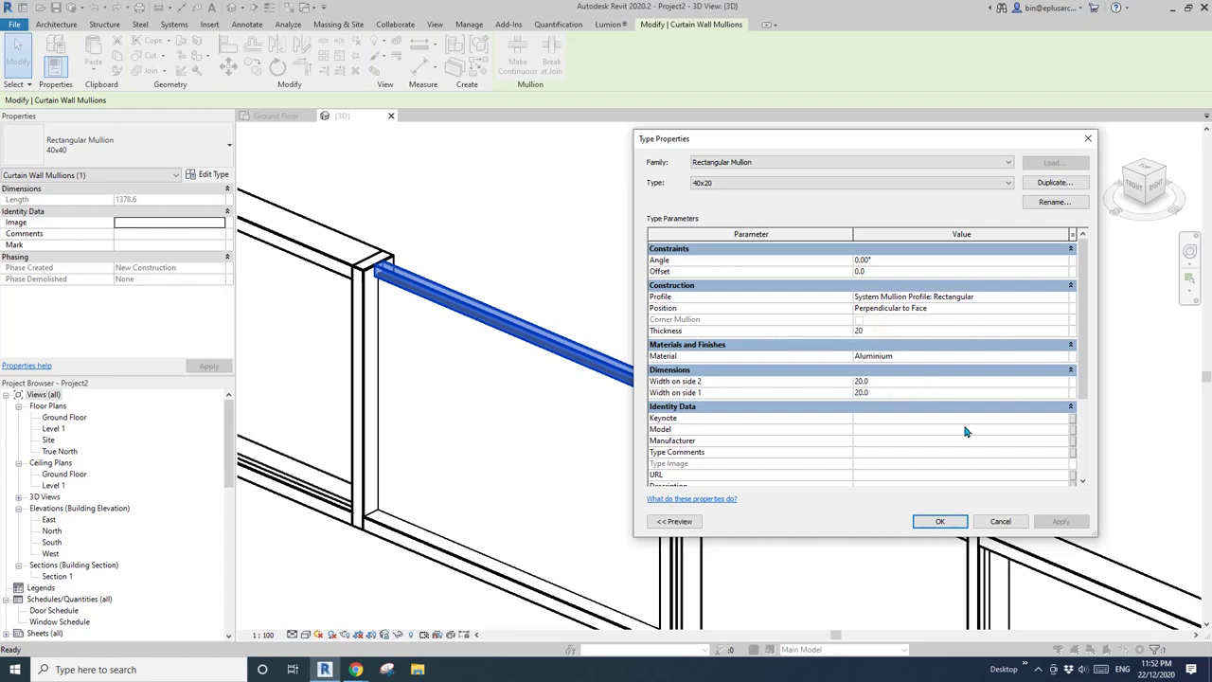
{"action": "left_click", "coordinate": [947, 523]}
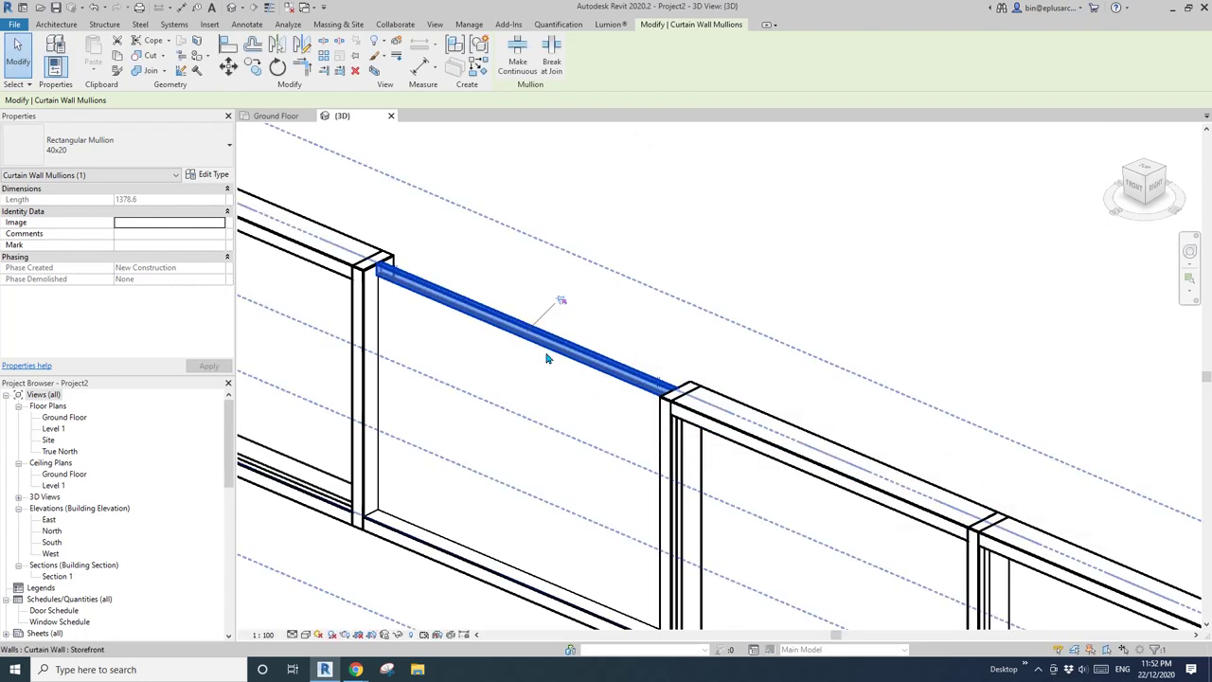
Pan along the fence in the 3D view, then switch to the mesh fence reference images
{"action": "scroll", "coordinate": [480, 289], "scroll_direction": "up", "scroll_amount": 2}
{"action": "key", "text": "Escape"}
{"action": "scroll", "coordinate": [413, 273], "scroll_direction": "up", "scroll_amount": 1}
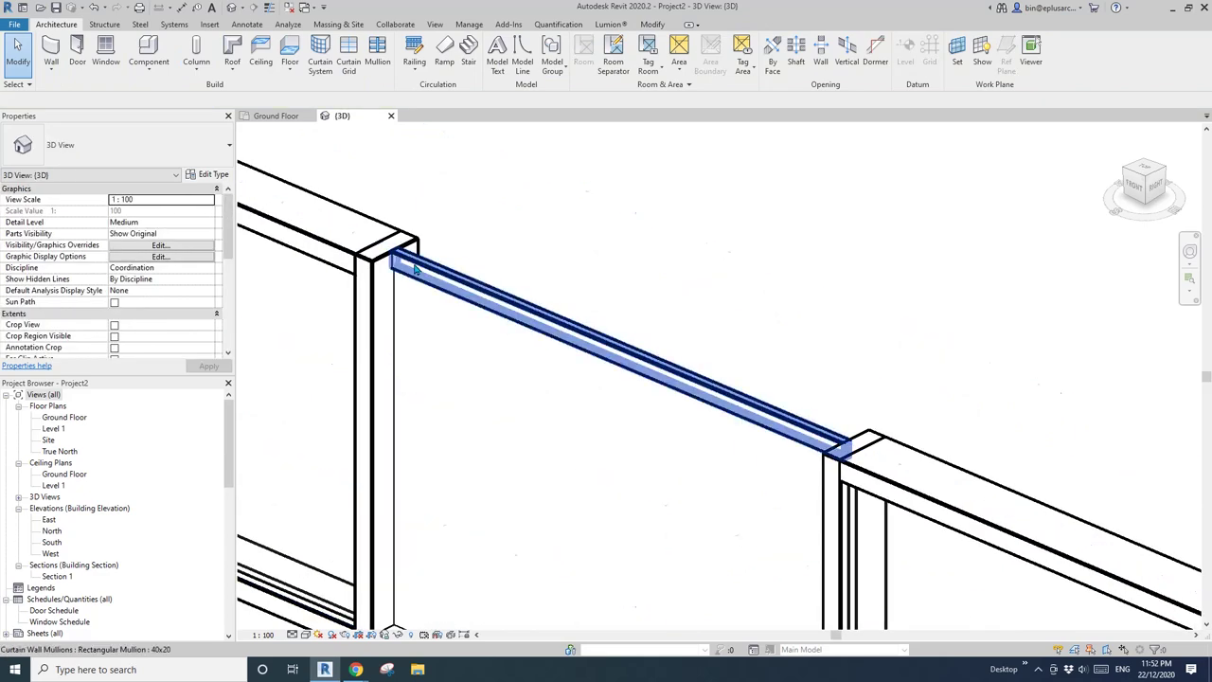
{"action": "scroll", "coordinate": [413, 263], "scroll_direction": "down", "scroll_amount": 1}
{"action": "scroll", "coordinate": [455, 308], "scroll_direction": "down", "scroll_amount": 2}
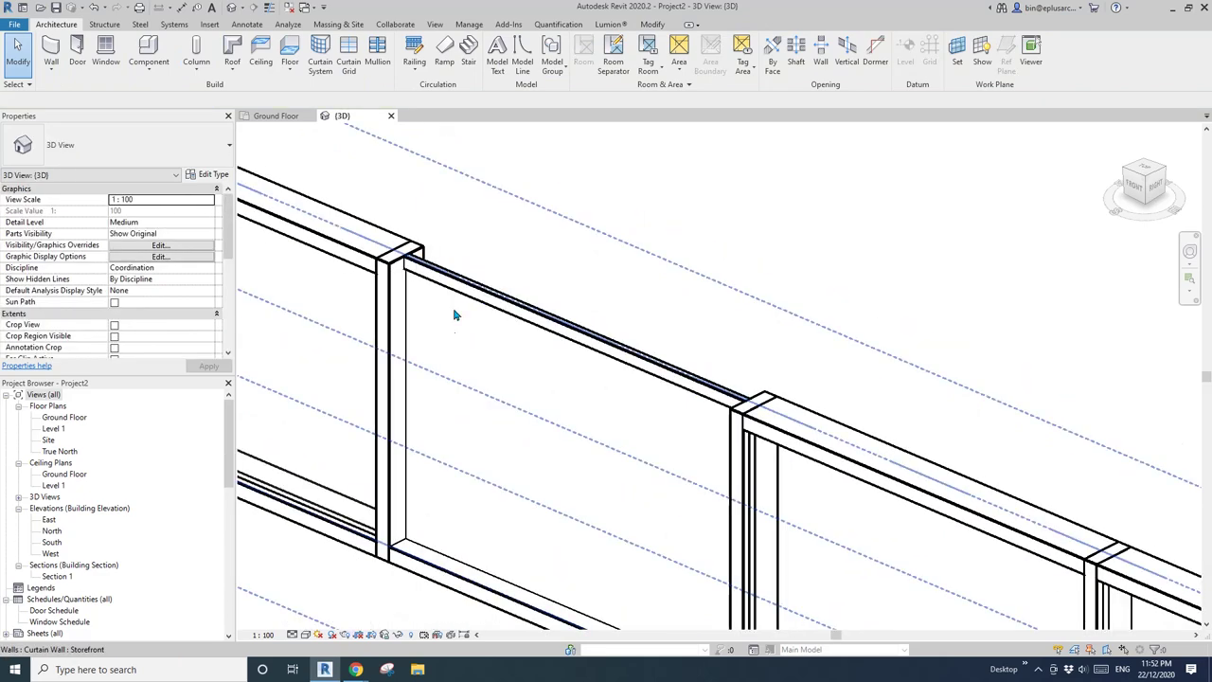
{"action": "middle_click_drag", "start_coordinate": [462, 300], "coordinate": [526, 296]}
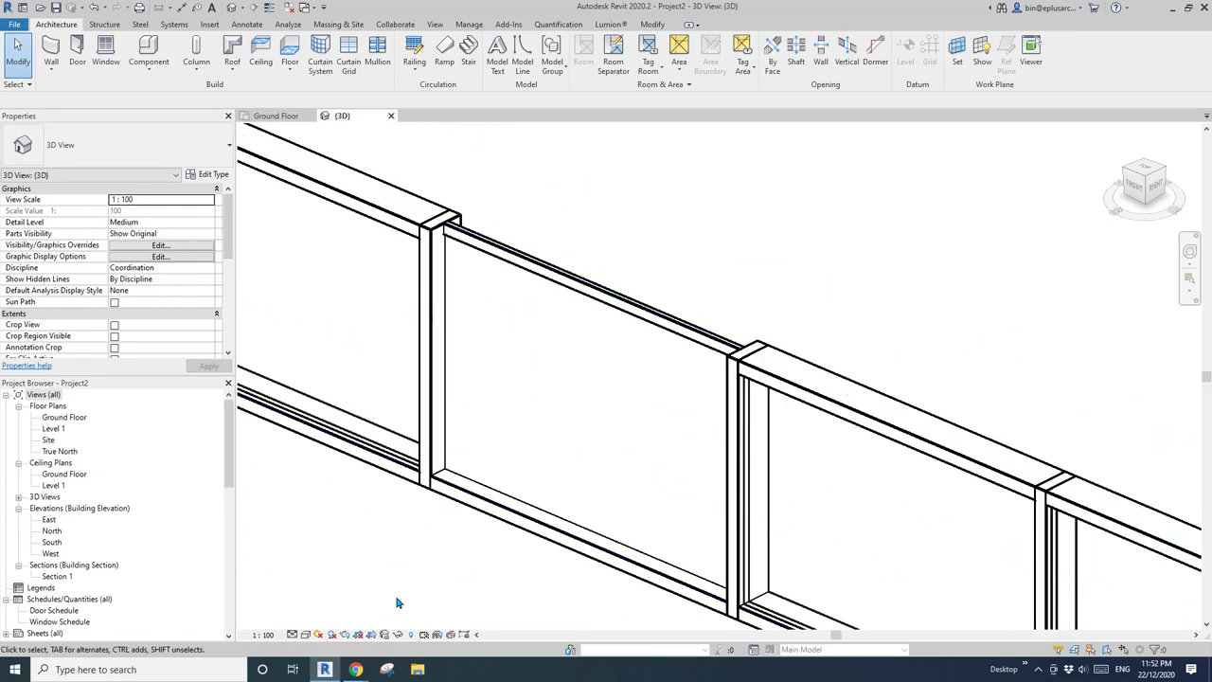
{"action": "mouse_move", "coordinate": [358, 667]}
{"action": "left_click", "coordinate": [414, 627]}
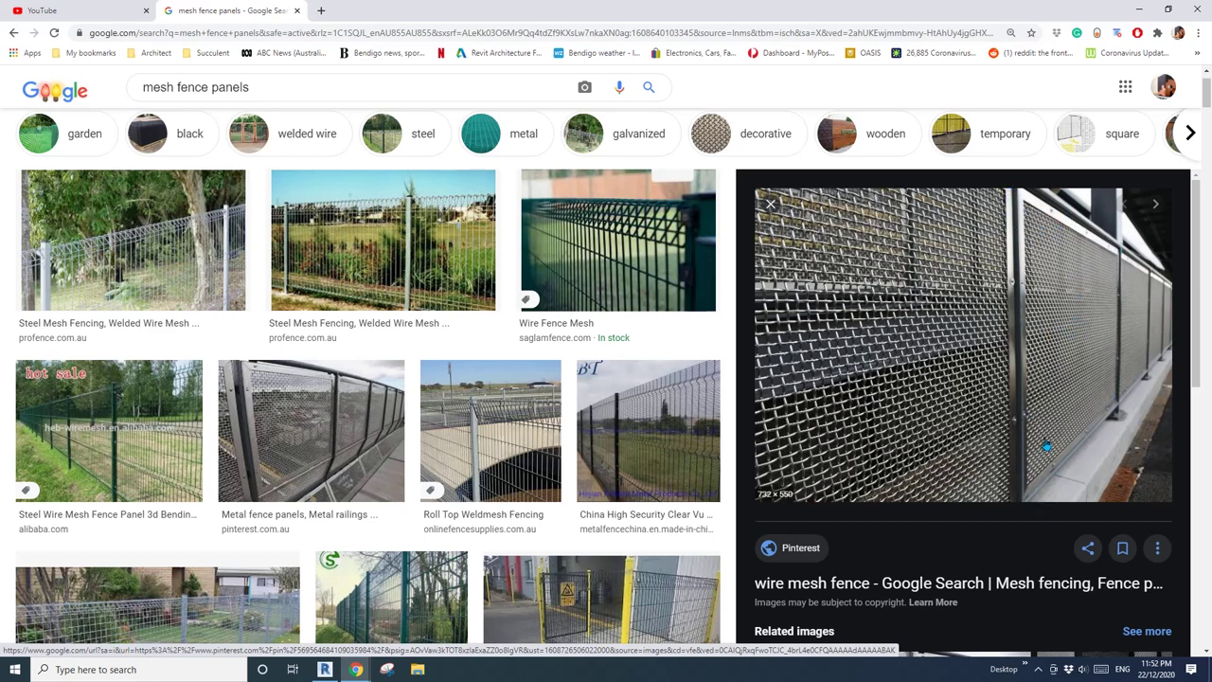
Back in Revit, Create Similar (CS) from the storefront curtain wall and open its Storefront type properties
{"action": "key", "text": "alt+Tab"}
{"action": "scroll", "coordinate": [571, 291], "scroll_direction": "down", "scroll_amount": 5}
{"action": "left_click", "coordinate": [560, 405]}
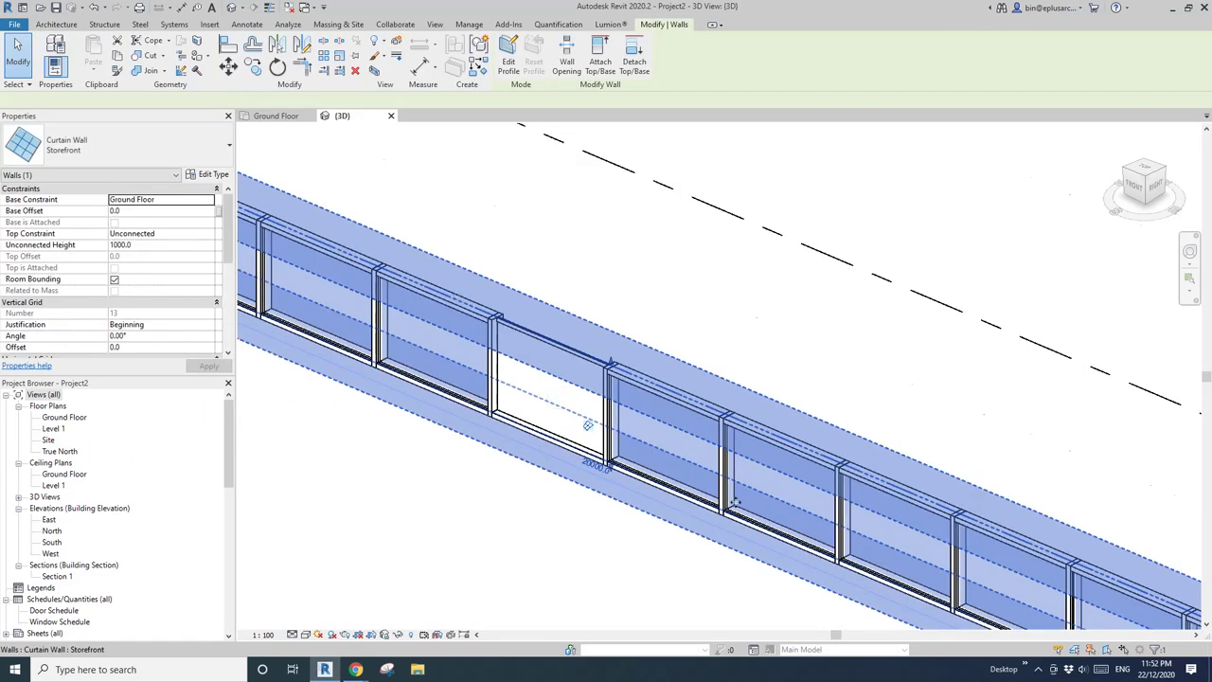
{"action": "scroll", "coordinate": [736, 504], "scroll_direction": "down", "scroll_amount": 2}
{"action": "key", "text": "c"}
{"action": "key", "text": "s"}
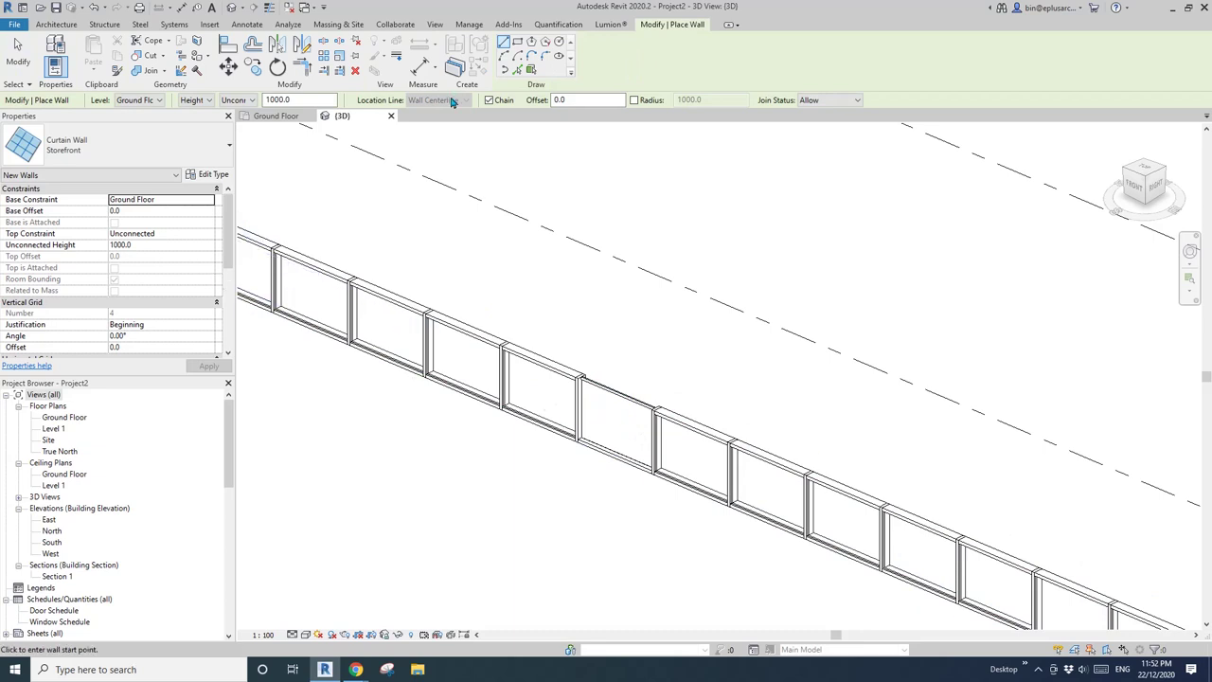
{"action": "left_click", "coordinate": [209, 174]}
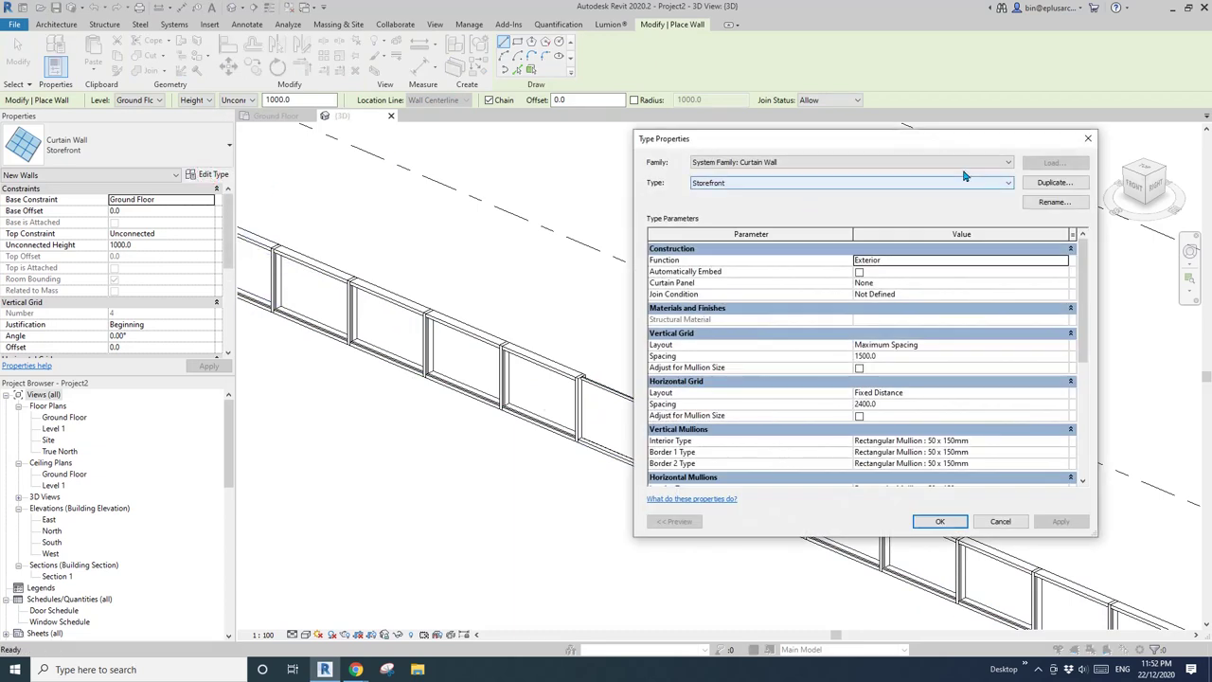
Duplicate the Storefront type as a new type named 'Single mesh panel'
{"action": "left_click", "coordinate": [1056, 183]}
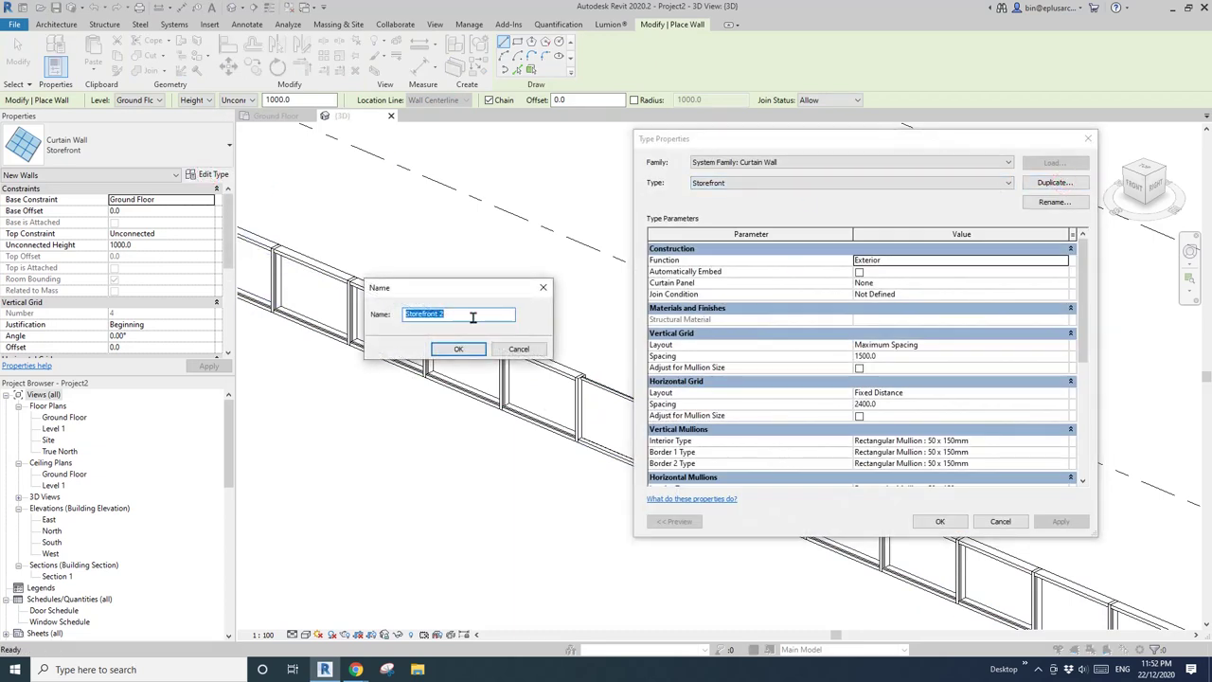
{"action": "type", "text": "M"}
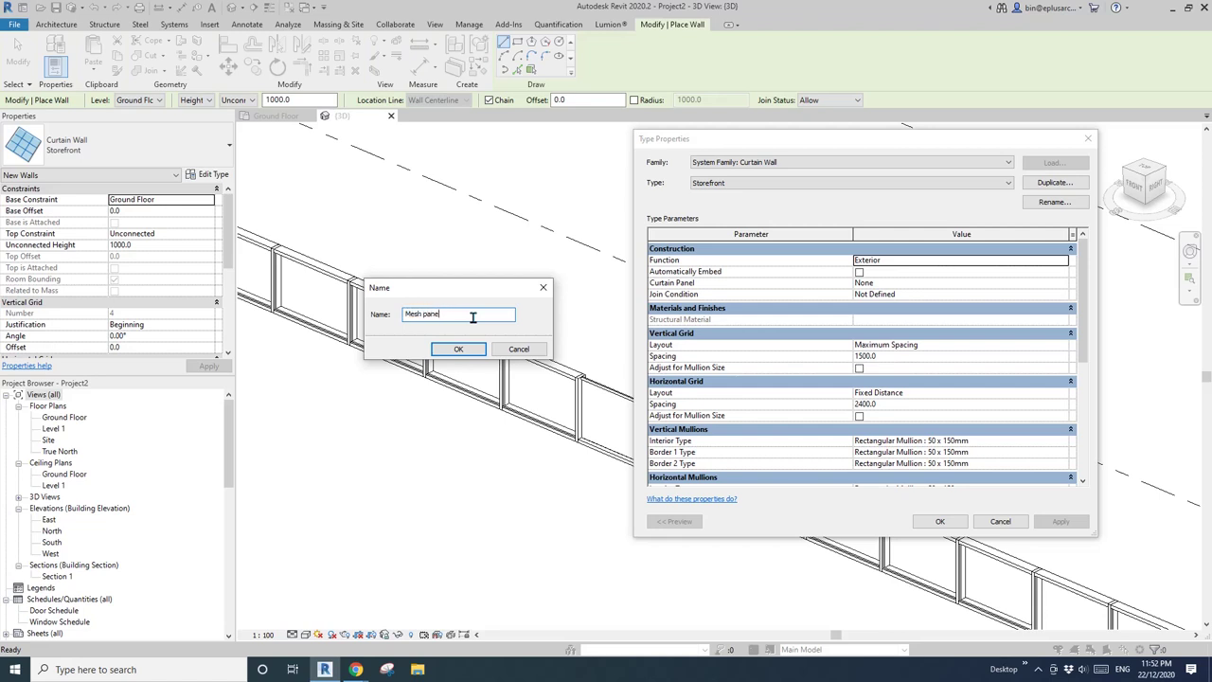
{"action": "type", "text": "es"}
{"action": "key", "text": "BackSpace"}
{"action": "key", "text": "BackSpace"}
{"action": "key", "text": "BackSpace"}
{"action": "type", "text": "Sing"}
{"action": "left_click", "coordinate": [464, 350]}
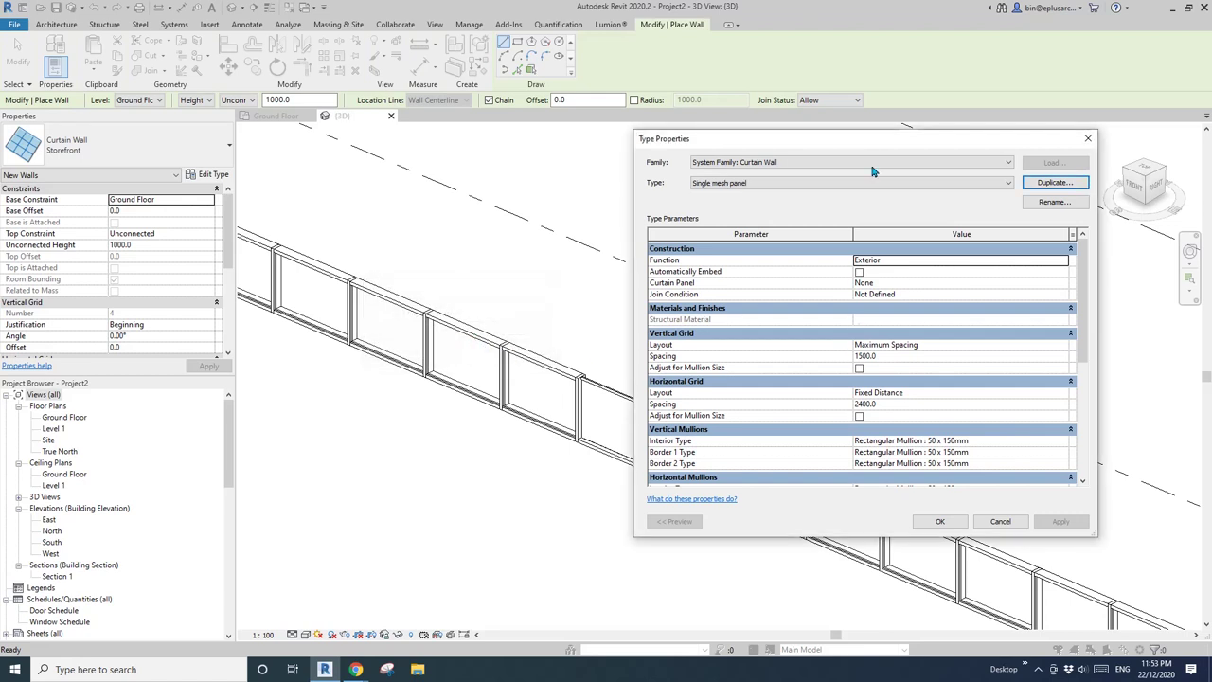
Set the curtain panel to Mesh Panel and both grid layouts to None
{"action": "left_click_drag", "start_coordinate": [886, 149], "coordinate": [613, 153]}
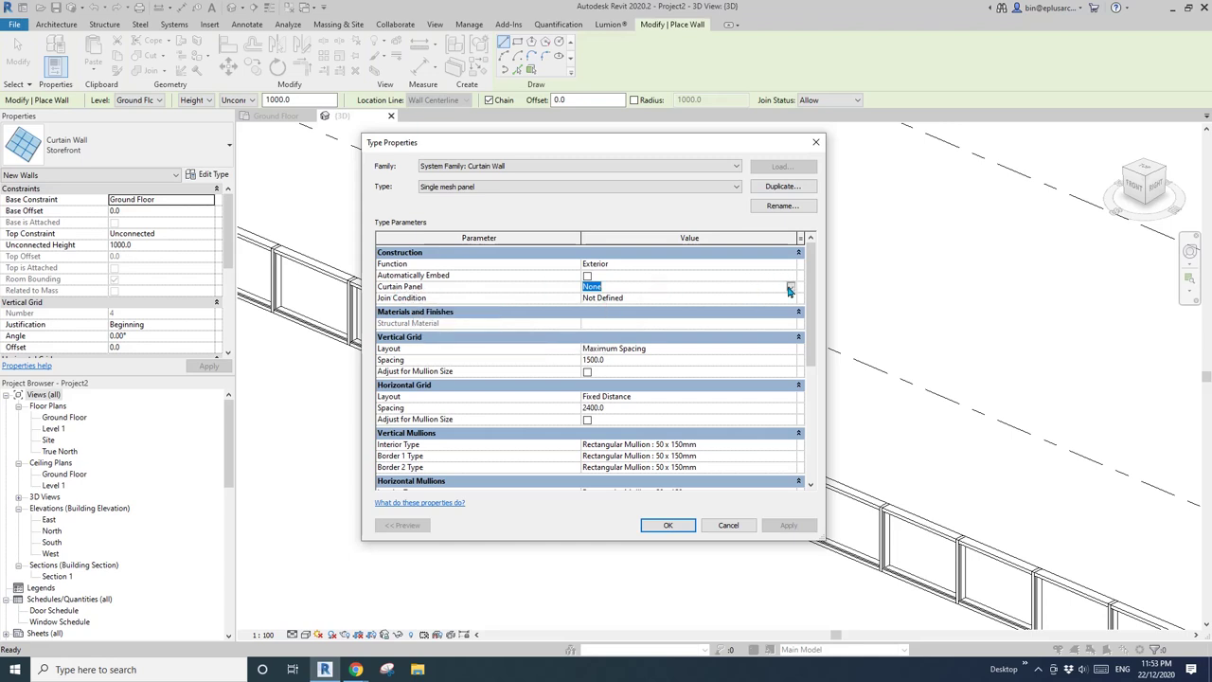
{"action": "left_click", "coordinate": [789, 287]}
{"action": "left_click_drag", "start_coordinate": [789, 305], "coordinate": [791, 344]}
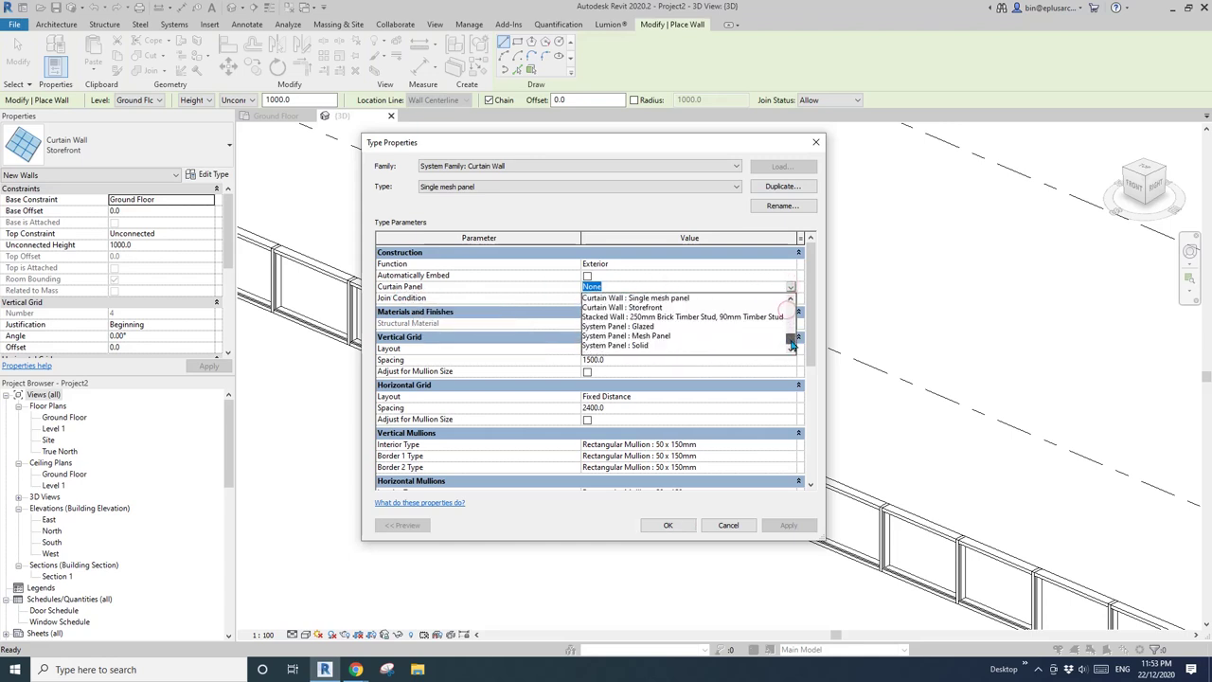
{"action": "left_click", "coordinate": [657, 336]}
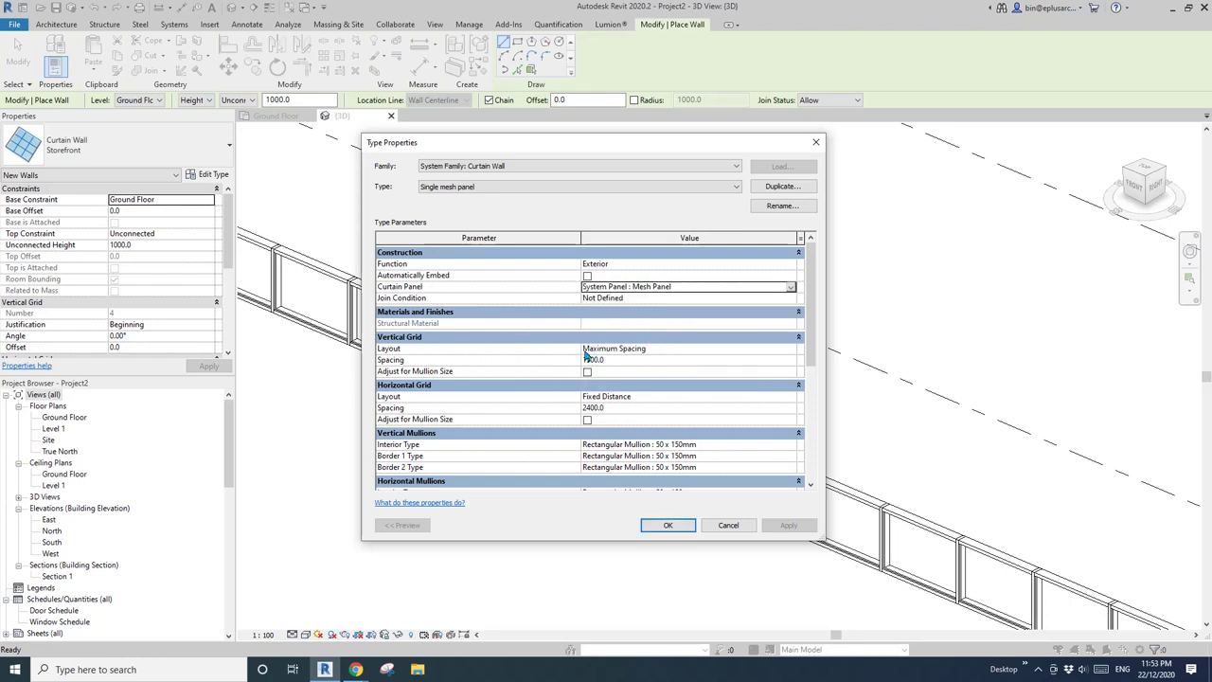
{"action": "left_click", "coordinate": [684, 350]}
{"action": "left_click", "coordinate": [790, 349]}
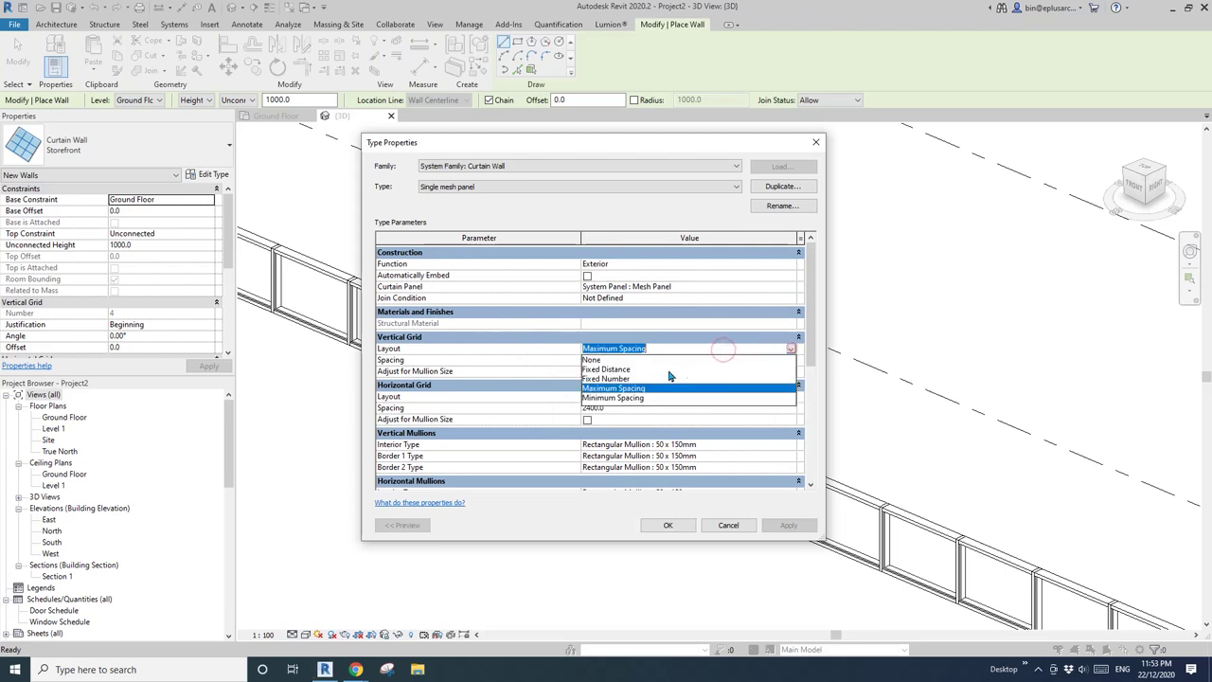
{"action": "left_click", "coordinate": [600, 361]}
{"action": "left_click", "coordinate": [764, 396]}
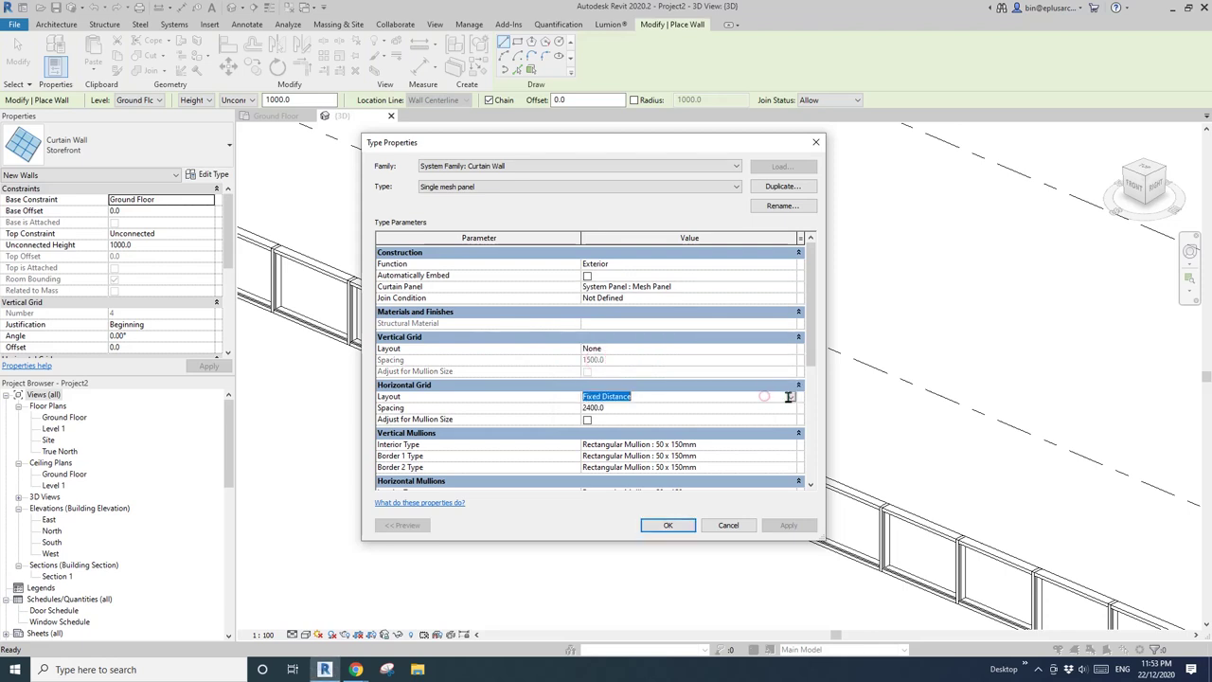
{"action": "left_click", "coordinate": [790, 396]}
{"action": "left_click", "coordinate": [603, 407]}
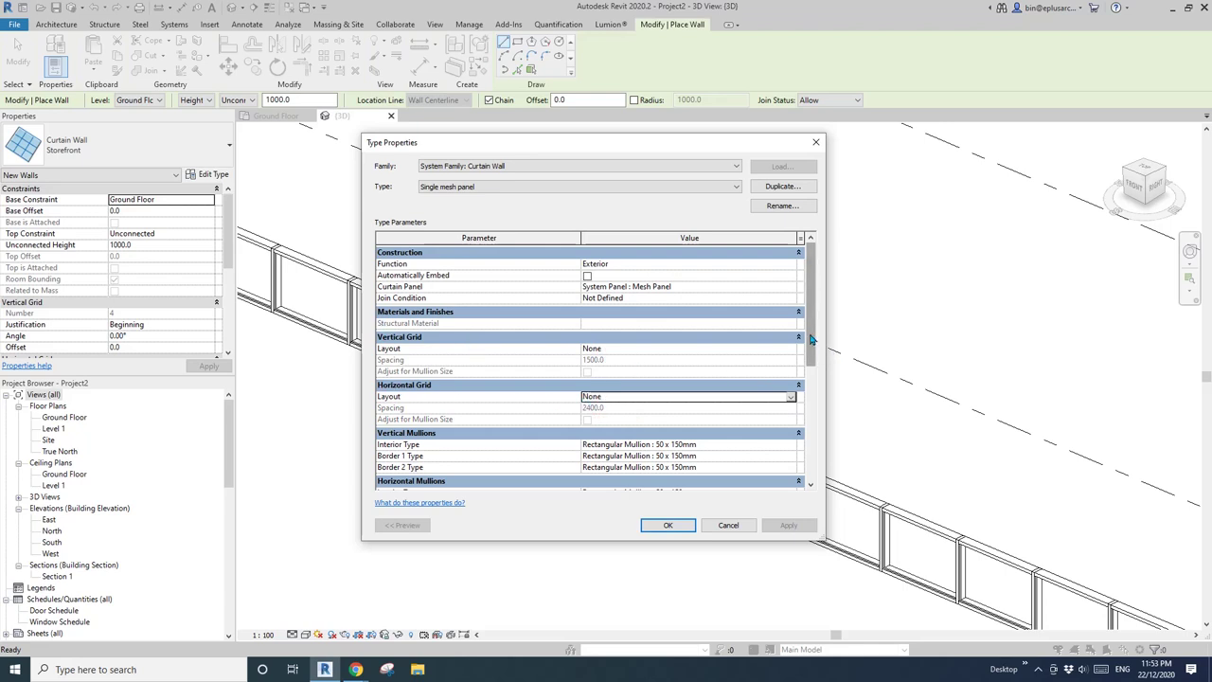
Set vertical and horizontal interior mullions to None
{"action": "scroll", "coordinate": [750, 365], "scroll_direction": "down", "scroll_amount": 3}
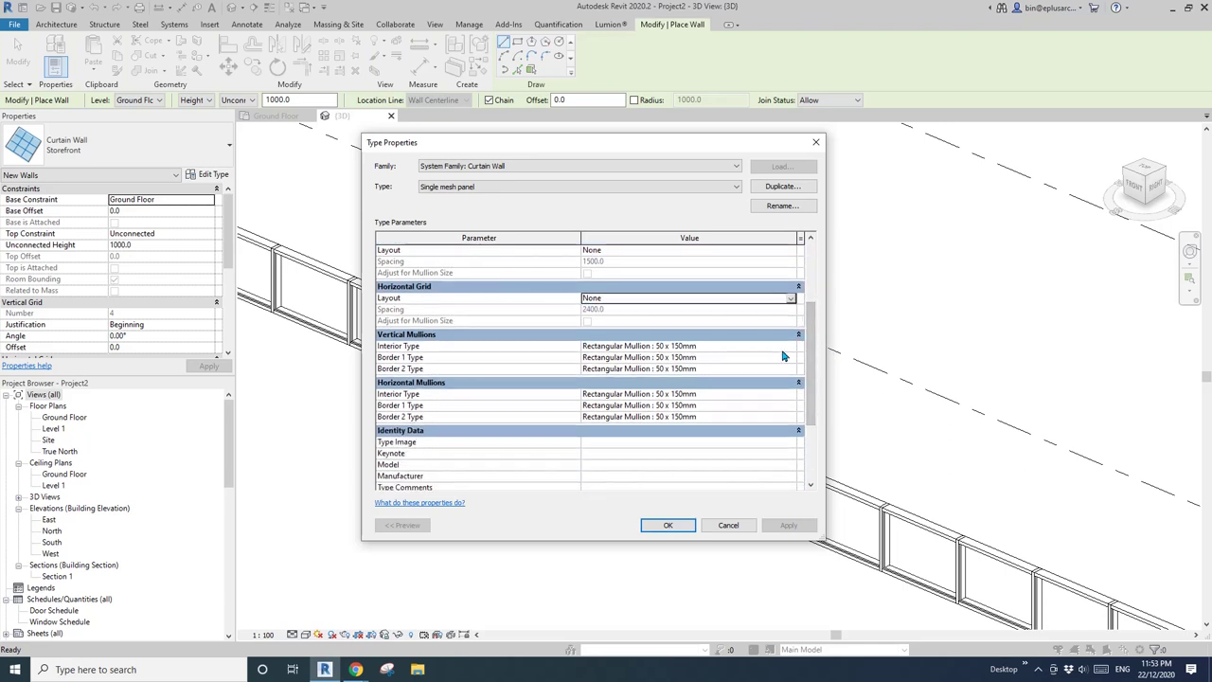
{"action": "left_click", "coordinate": [790, 346]}
{"action": "left_click", "coordinate": [790, 345]}
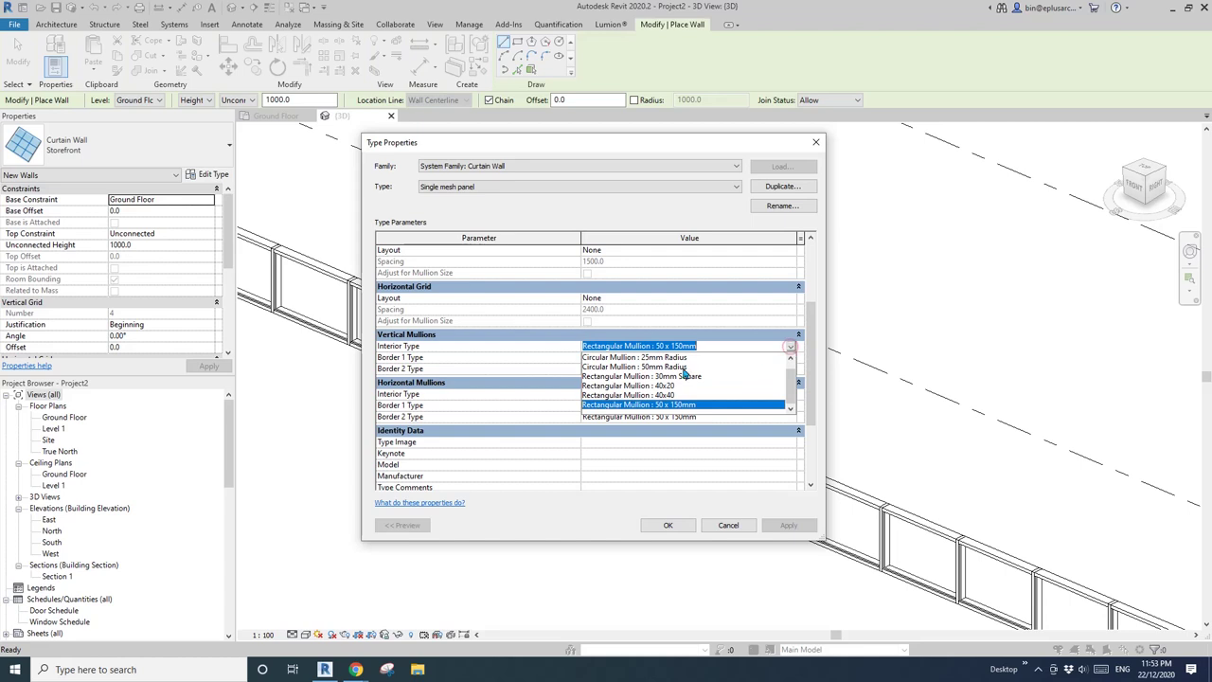
{"action": "left_click", "coordinate": [790, 358]}
{"action": "left_click", "coordinate": [616, 357]}
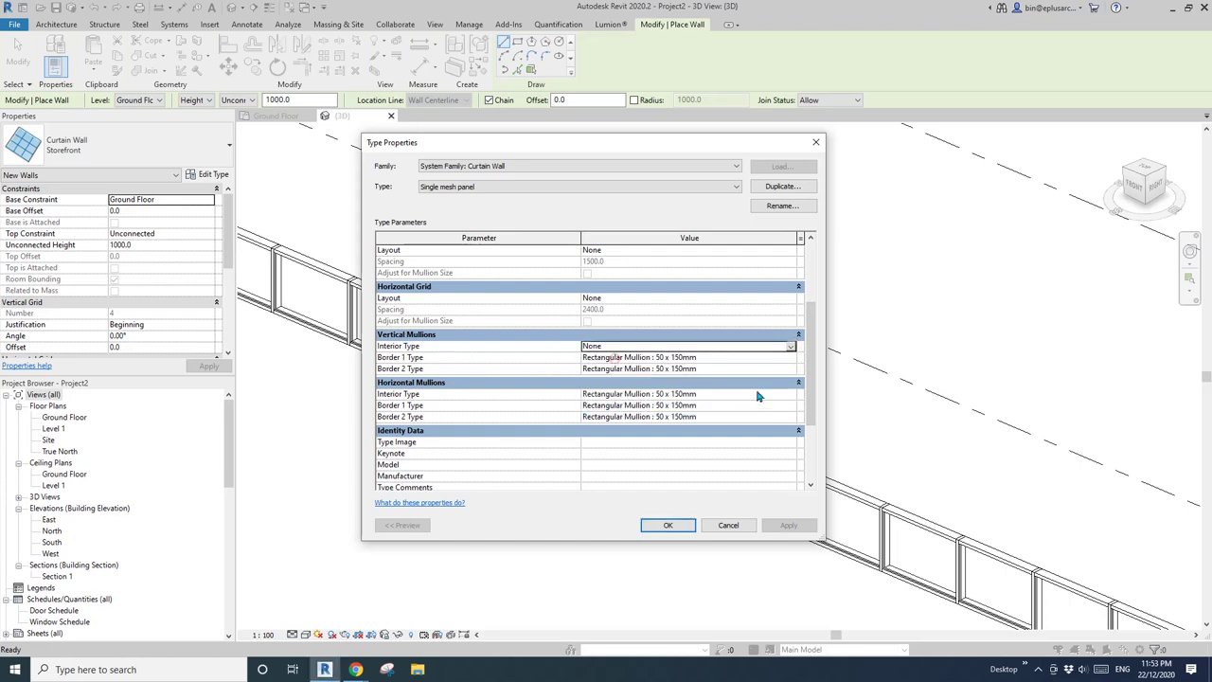
{"action": "left_click", "coordinate": [790, 394]}
{"action": "left_click", "coordinate": [790, 393]}
{"action": "left_click", "coordinate": [790, 409]}
Make all four border mullions 40x20, apply the type, and pick the new wall's start point
{"action": "left_click", "coordinate": [639, 405]}
{"action": "left_click", "coordinate": [768, 356]}
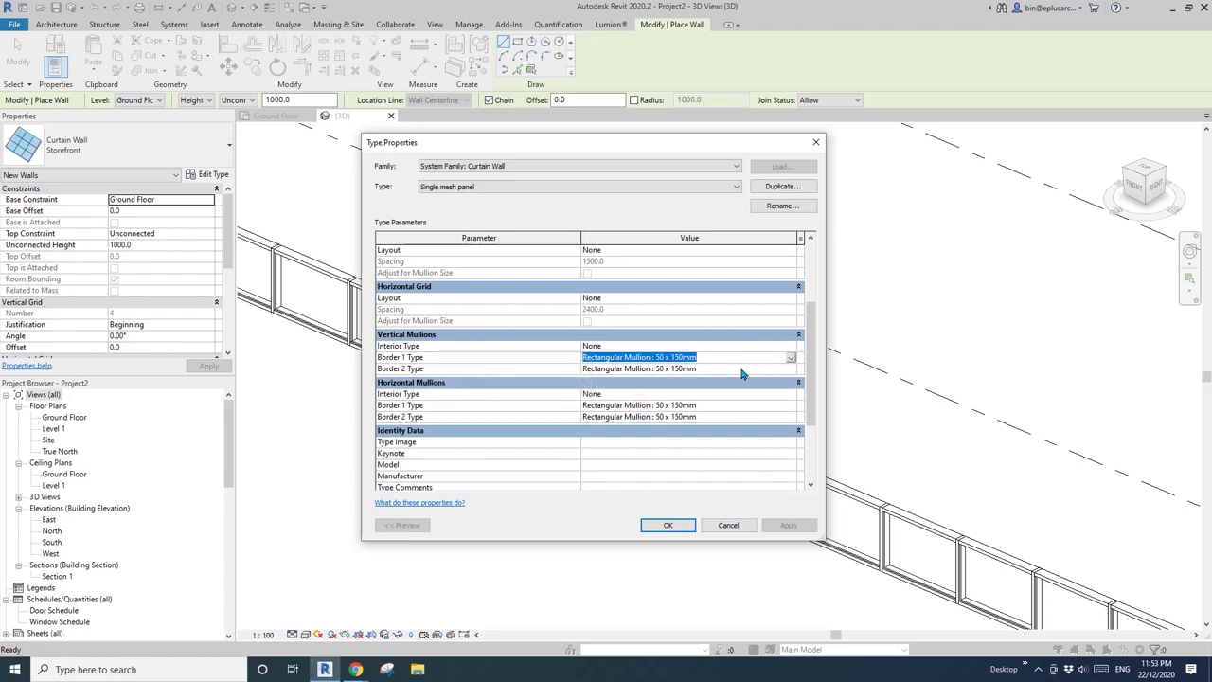
{"action": "left_click", "coordinate": [790, 357]}
{"action": "scroll", "coordinate": [790, 389], "scroll_direction": "up", "scroll_amount": 2}
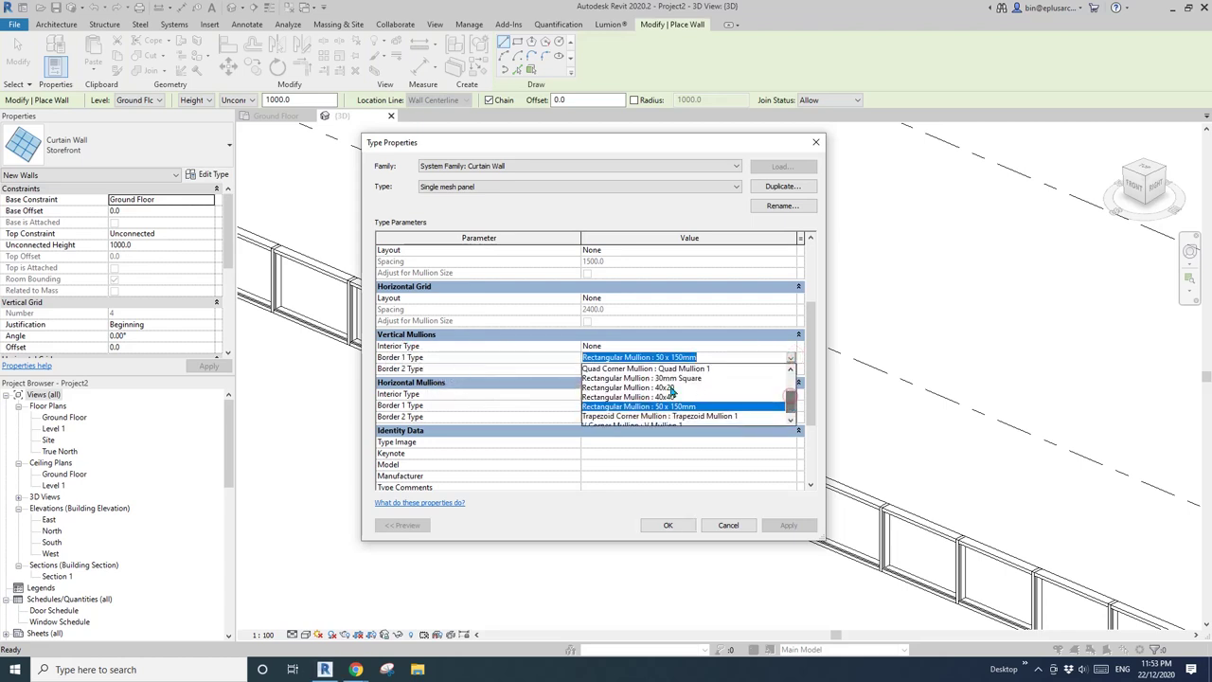
{"action": "left_click", "coordinate": [677, 388]}
{"action": "left_click", "coordinate": [790, 368]}
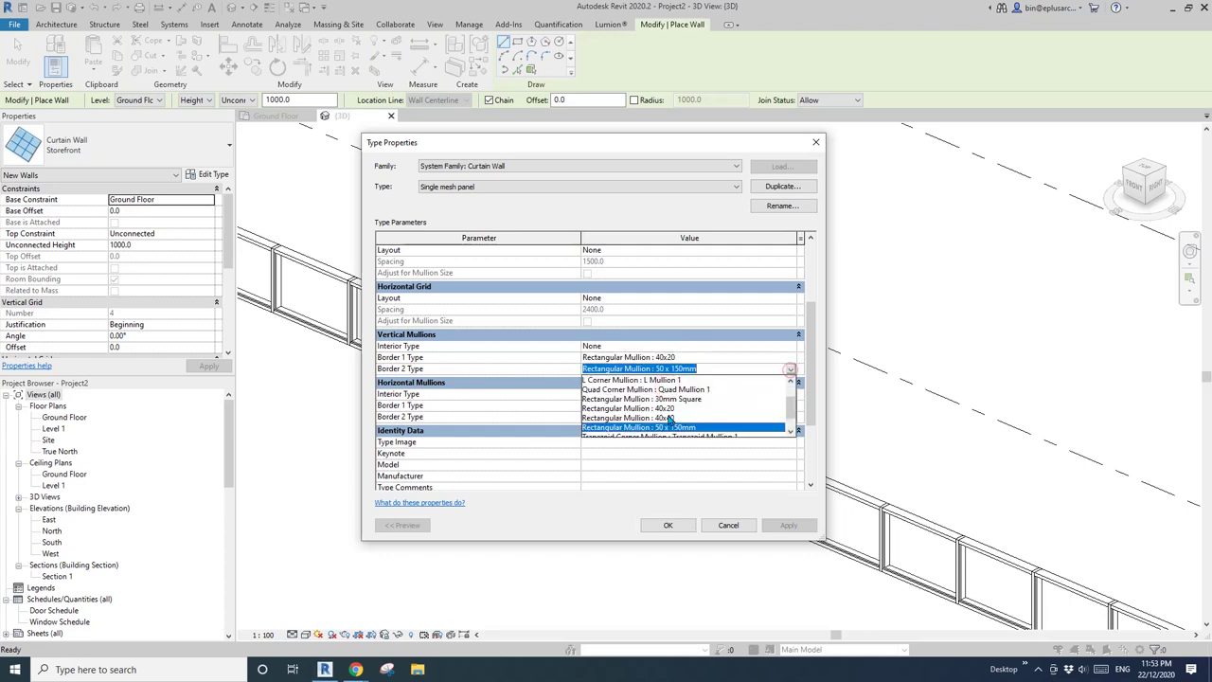
{"action": "left_click", "coordinate": [663, 399]}
{"action": "left_click", "coordinate": [790, 405]}
{"action": "left_click", "coordinate": [663, 447]}
{"action": "left_click", "coordinate": [786, 417]}
{"action": "left_click", "coordinate": [669, 466]}
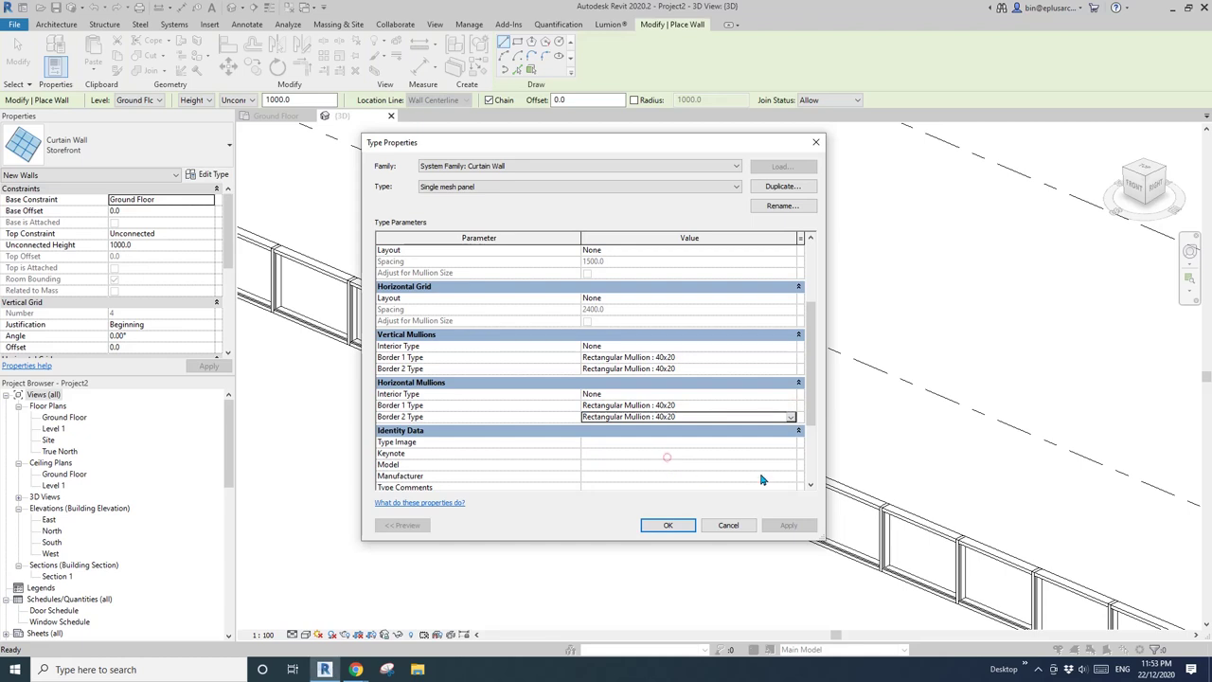
{"action": "left_click", "coordinate": [668, 525]}
{"action": "scroll", "coordinate": [591, 468], "scroll_direction": "down", "scroll_amount": 1}
{"action": "left_click", "coordinate": [490, 479]}
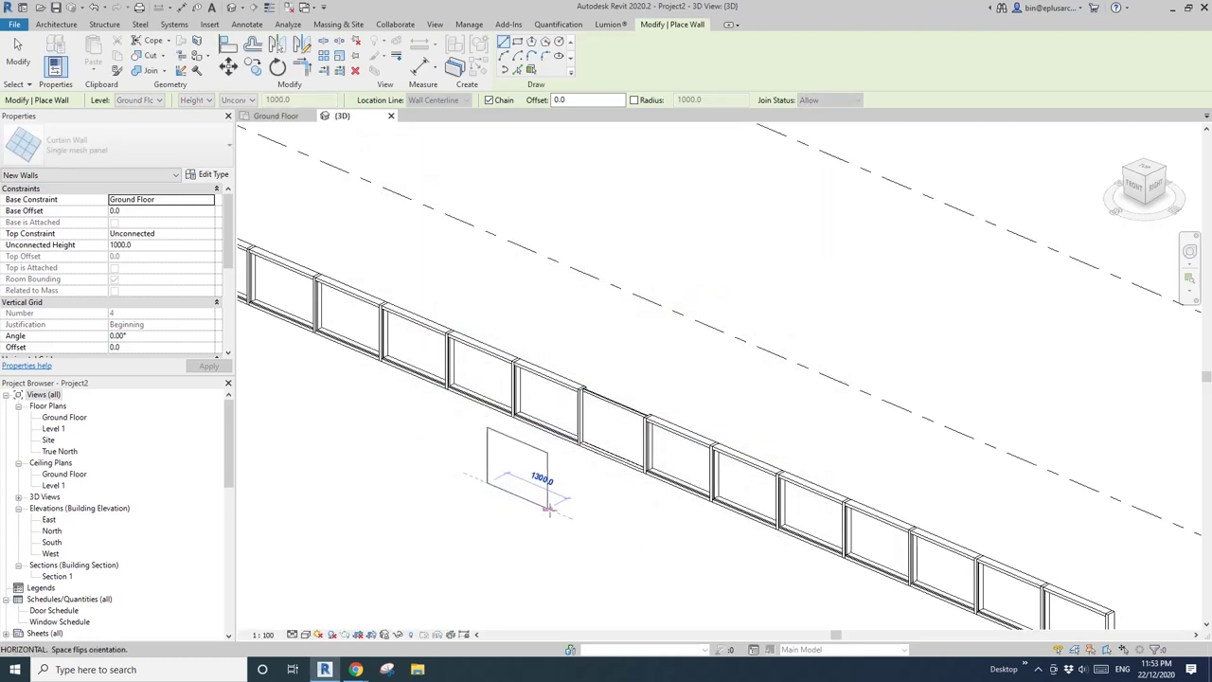
Pick the end point to place the short Single mesh panel wall, then select it to check
{"action": "scroll", "coordinate": [522, 485], "scroll_direction": "up", "scroll_amount": 1}
{"action": "left_click", "coordinate": [522, 485]}
{"action": "scroll", "coordinate": [523, 485], "scroll_direction": "up", "scroll_amount": 1}
{"action": "key", "text": "Escape"}
{"action": "key", "text": "Escape"}
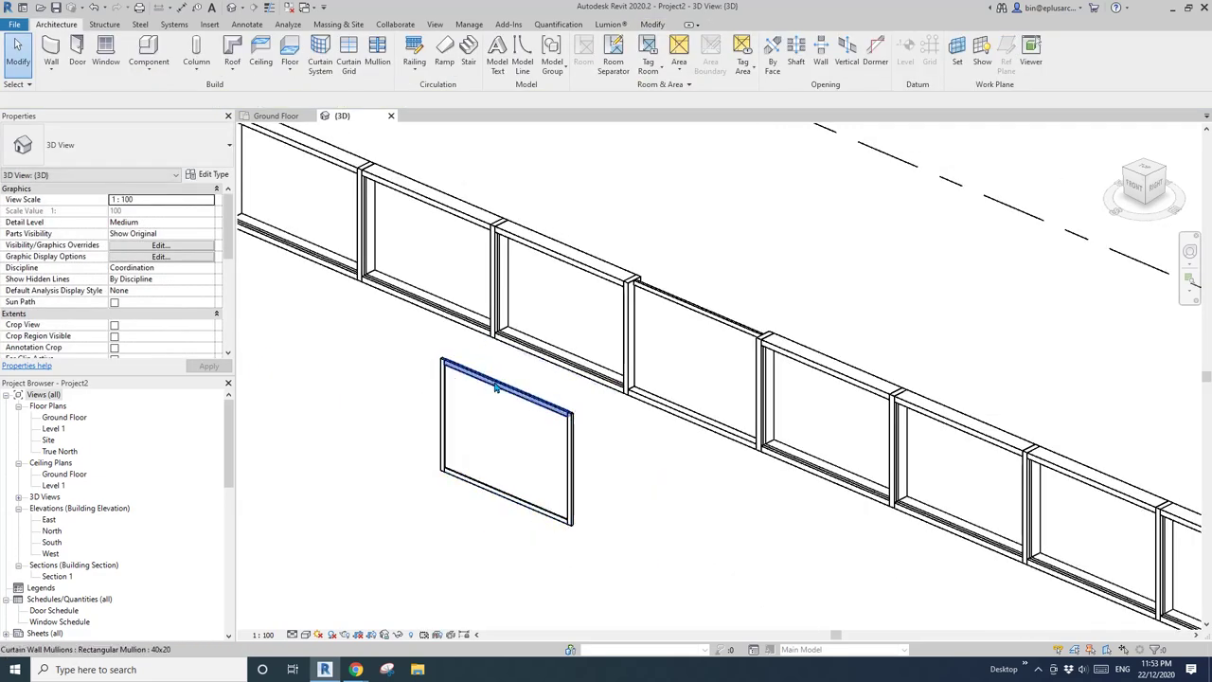
{"action": "left_click", "coordinate": [543, 449]}
{"action": "scroll", "coordinate": [544, 449], "scroll_direction": "down", "scroll_amount": 4}
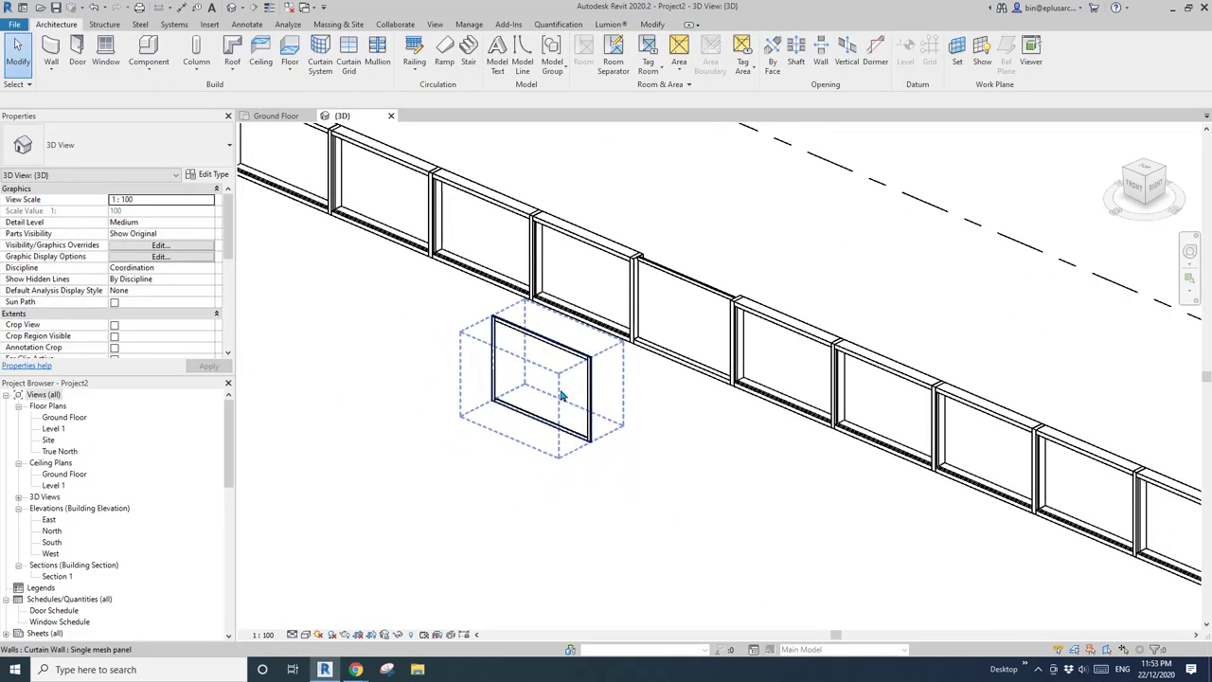
{"action": "left_click", "coordinate": [607, 413]}
{"action": "middle_click_drag", "start_coordinate": [607, 413], "coordinate": [628, 427]}
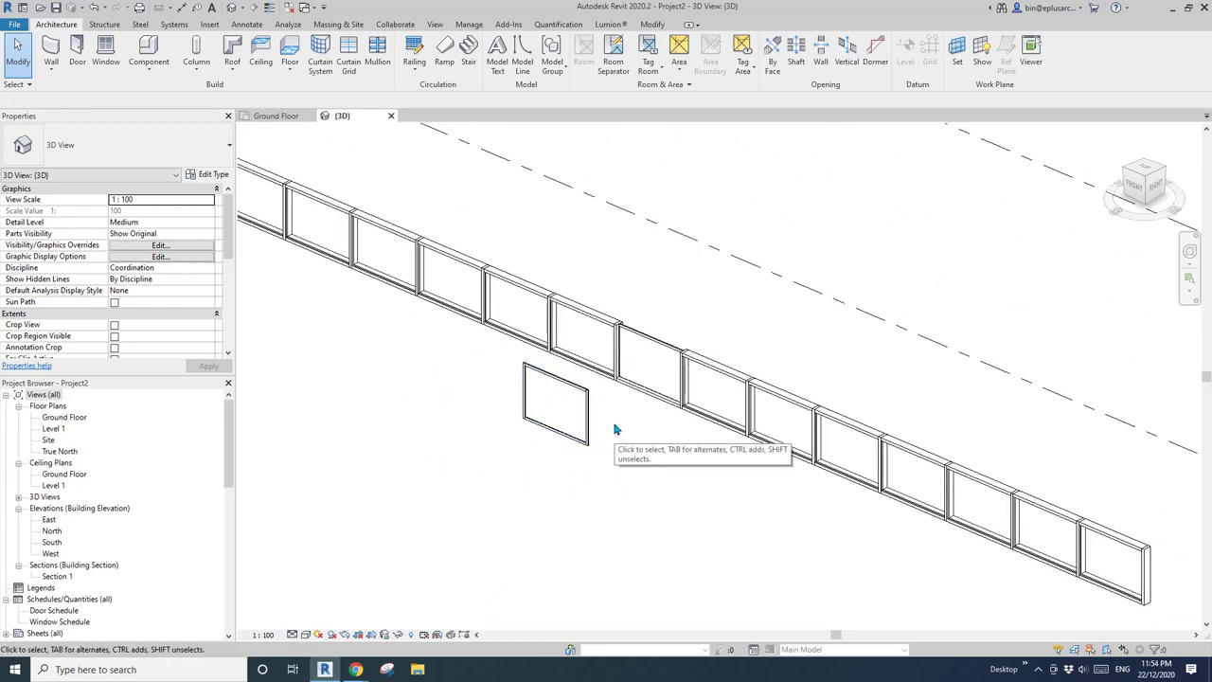
{"action": "scroll", "coordinate": [589, 416], "scroll_direction": "up", "scroll_amount": 2}
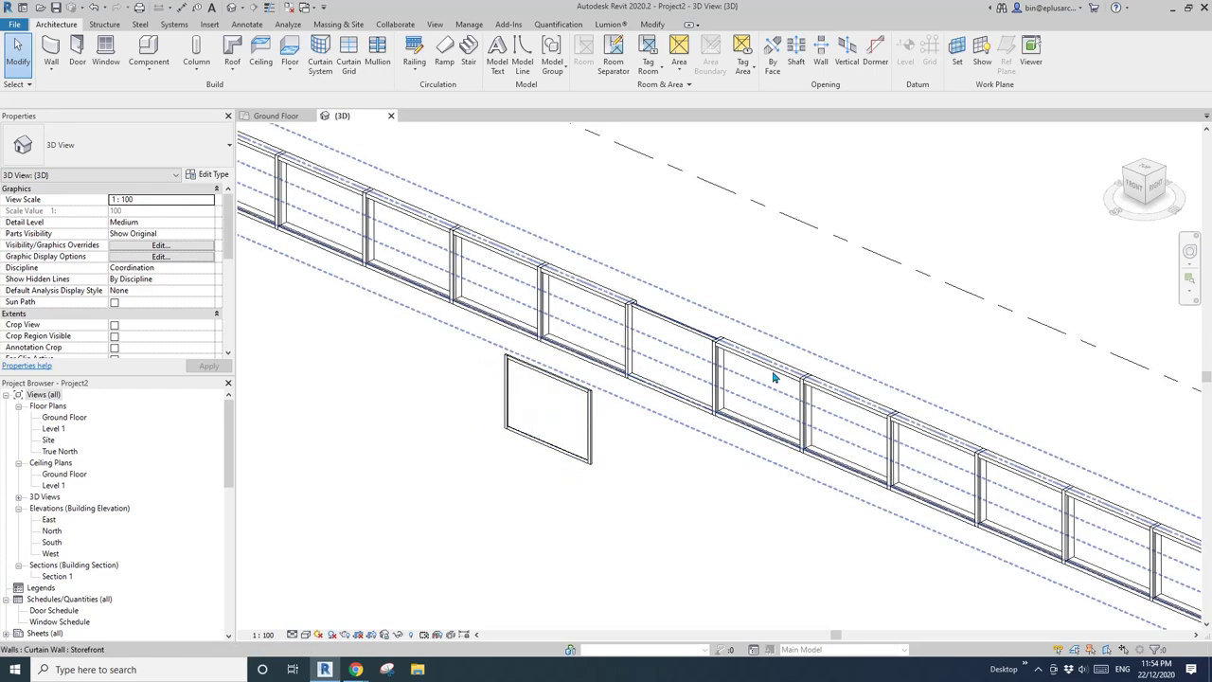
{"action": "scroll", "coordinate": [739, 398], "scroll_direction": "down", "scroll_amount": 3}
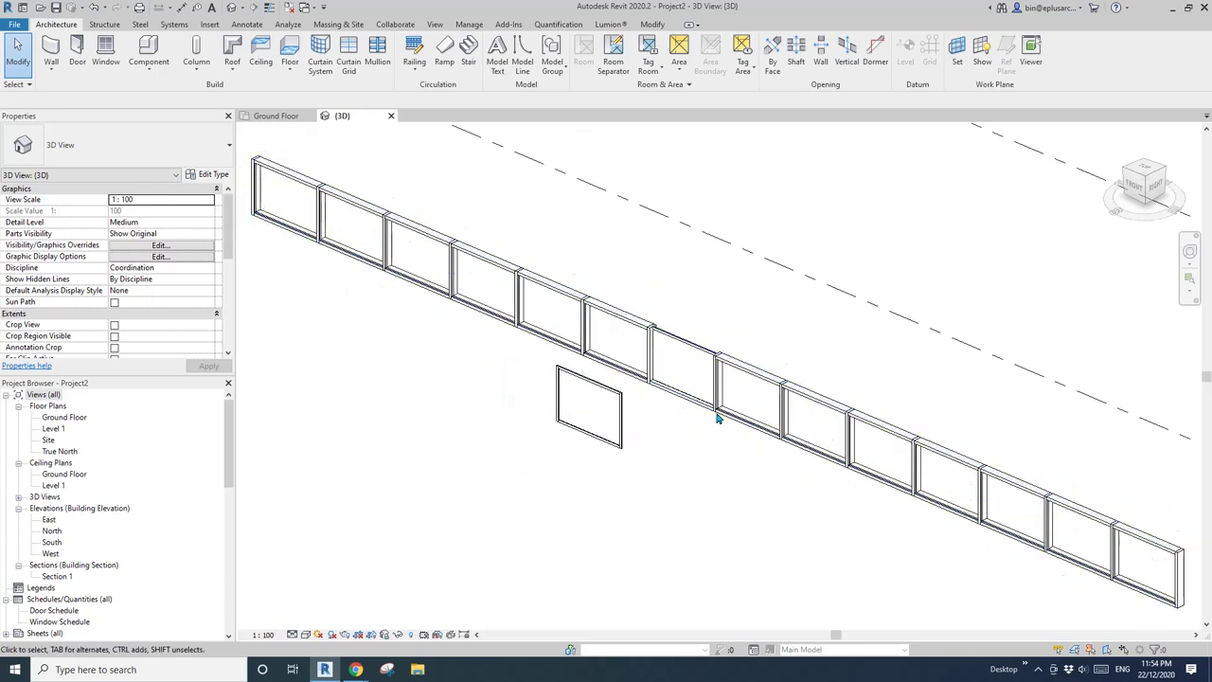
Create Similar from the storefront wall and duplicate its type as 'Mesh panel curtain wall'
{"action": "left_click", "coordinate": [745, 402]}
{"action": "scroll", "coordinate": [734, 417], "scroll_direction": "down", "scroll_amount": 2}
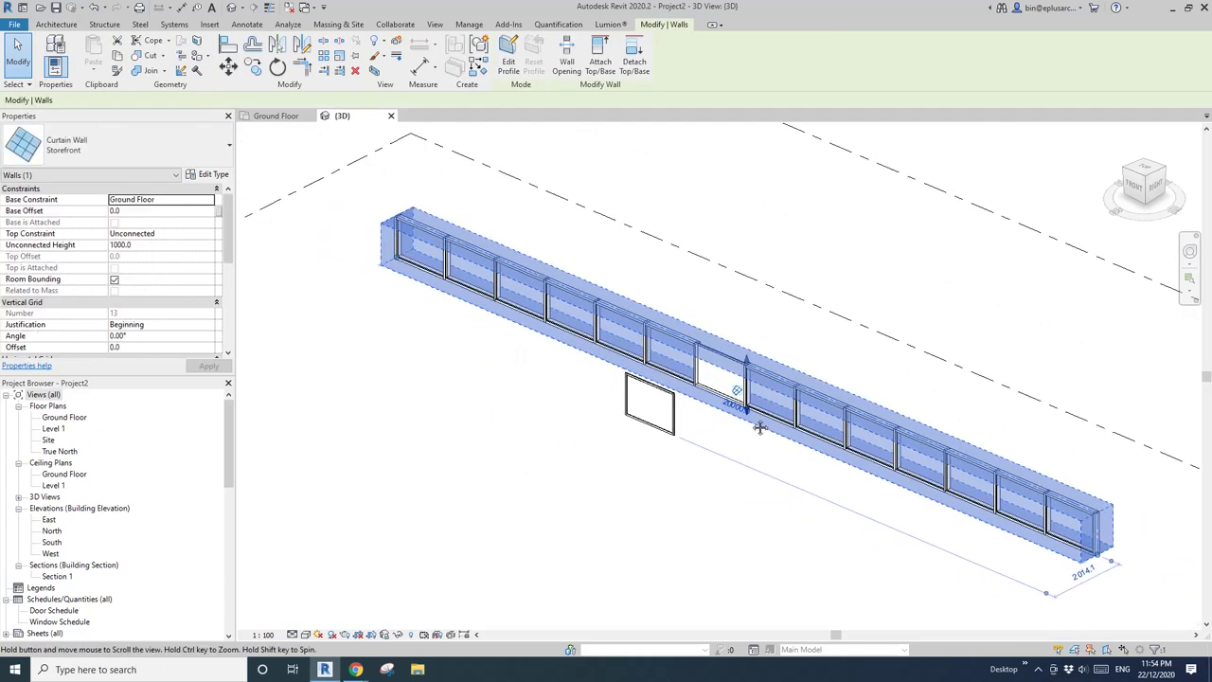
{"action": "key", "text": "c"}
{"action": "key", "text": "s"}
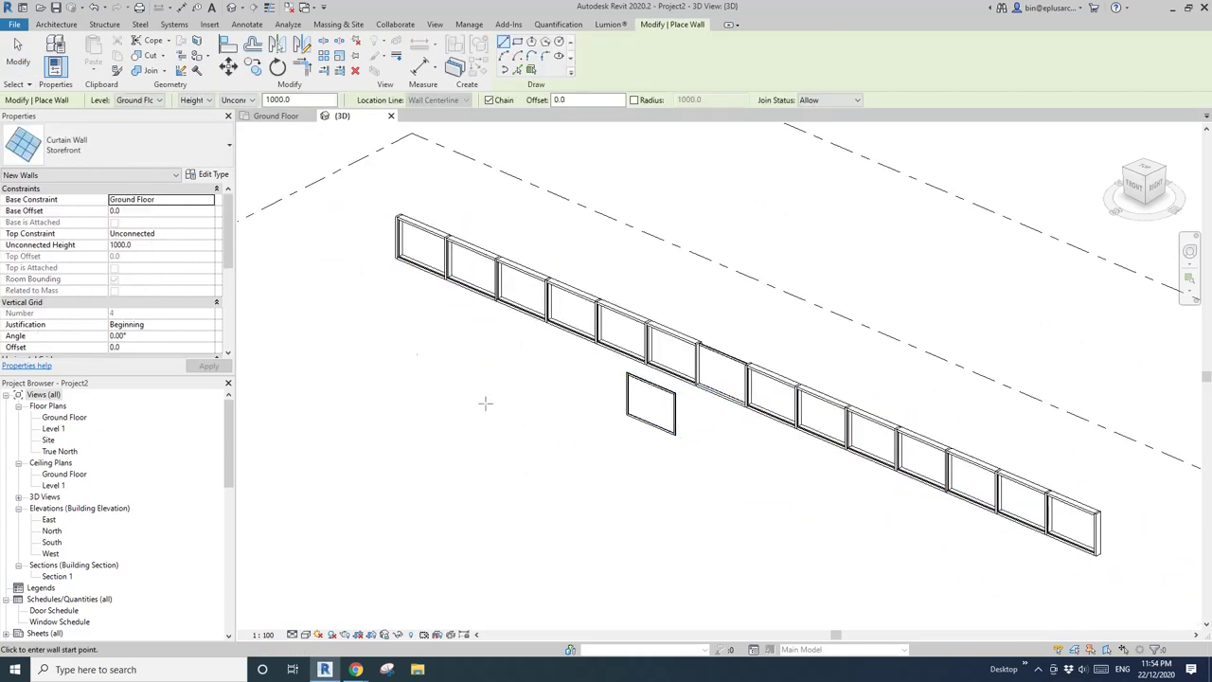
{"action": "left_click", "coordinate": [213, 176]}
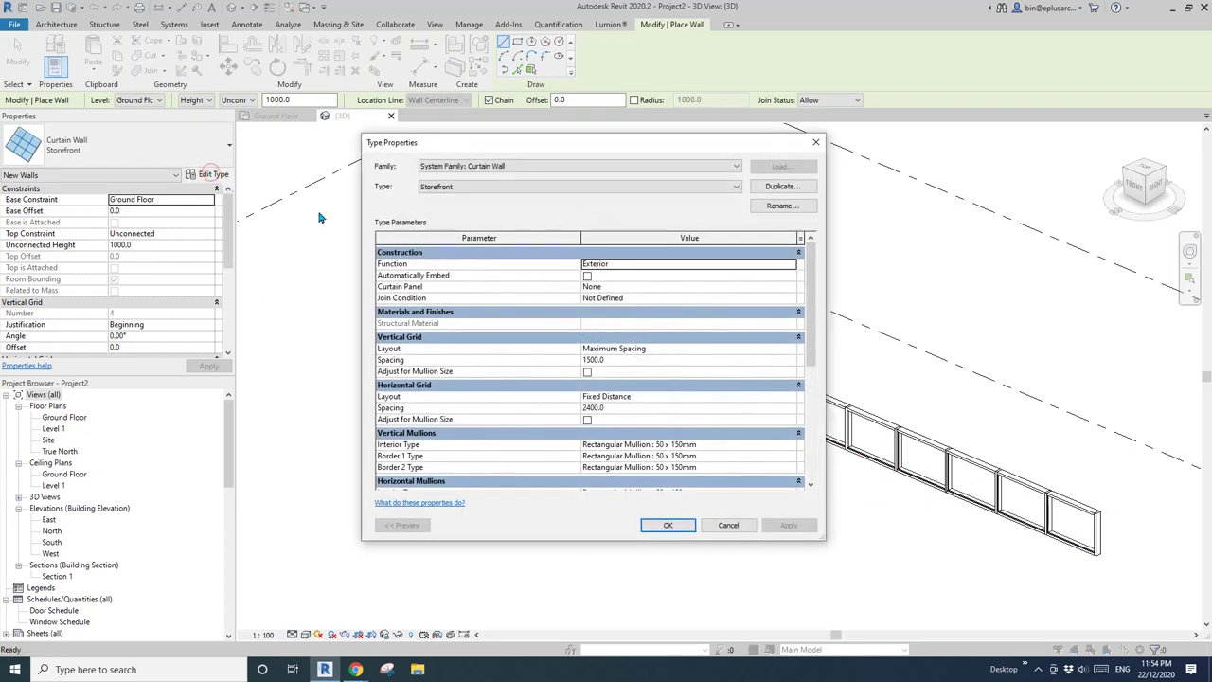
{"action": "left_click", "coordinate": [782, 188]}
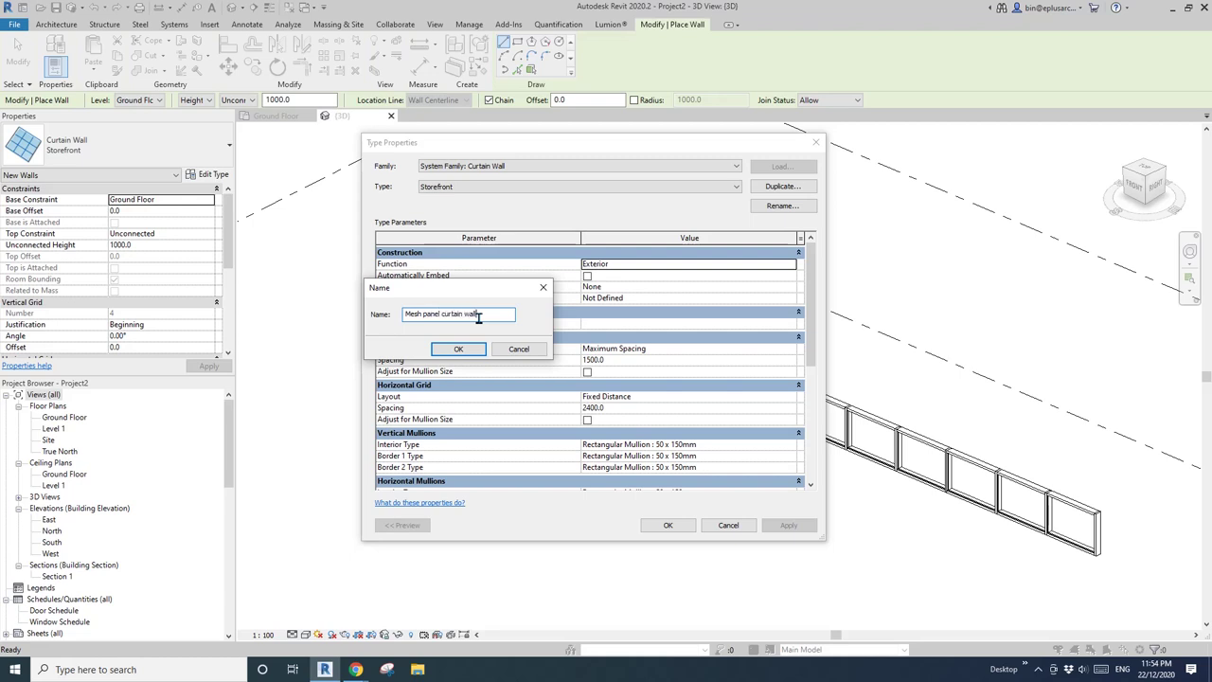
{"action": "left_click", "coordinate": [469, 348]}
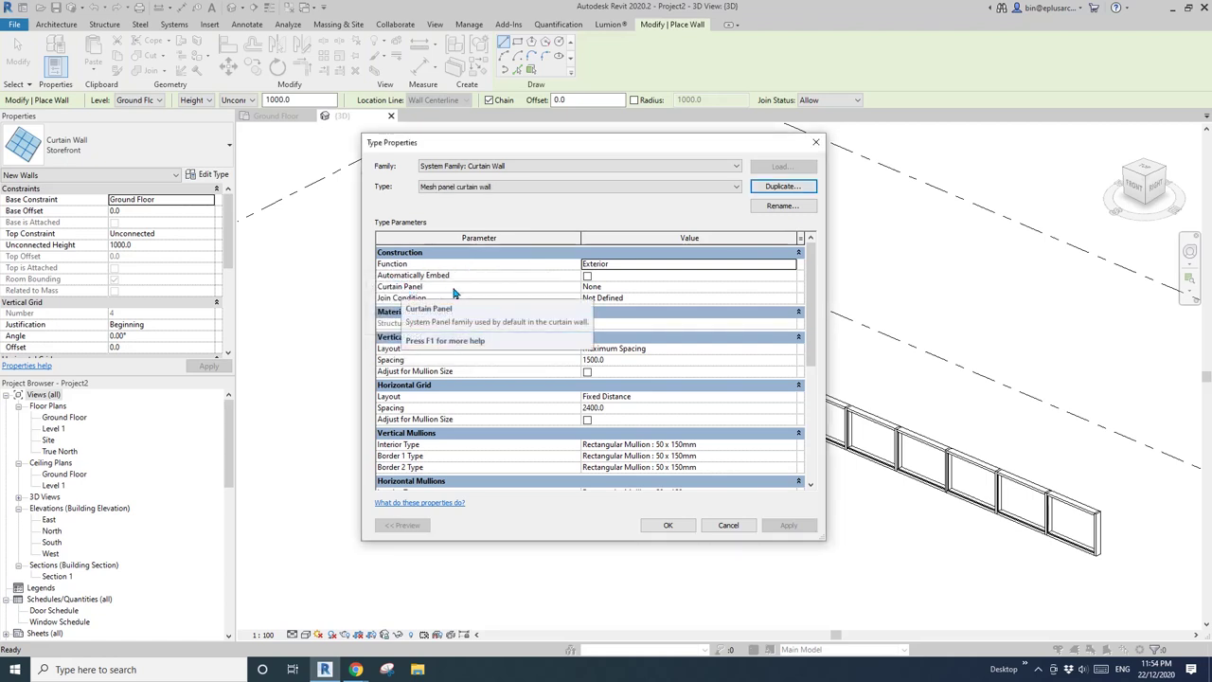
Use Single mesh panel as the curtain panel, 1200 vertical spacing, and no horizontal grid
{"action": "left_click", "coordinate": [623, 286]}
{"action": "left_click", "coordinate": [792, 287]}
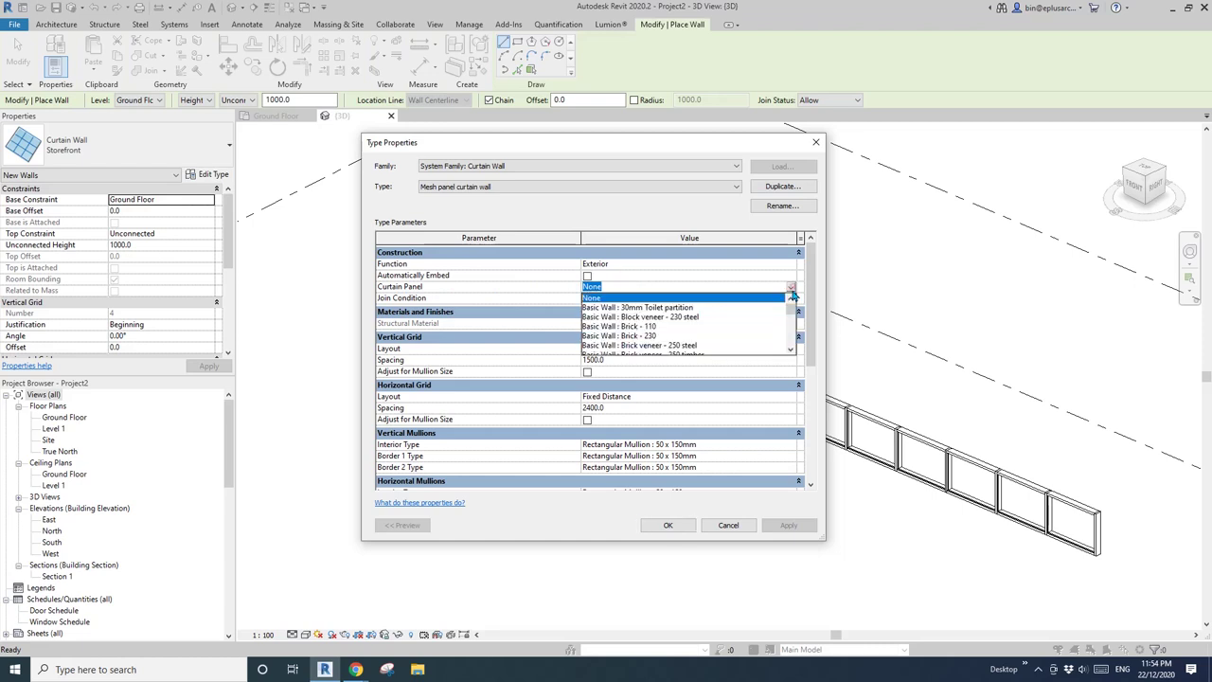
{"action": "left_click_drag", "start_coordinate": [793, 312], "coordinate": [794, 340]}
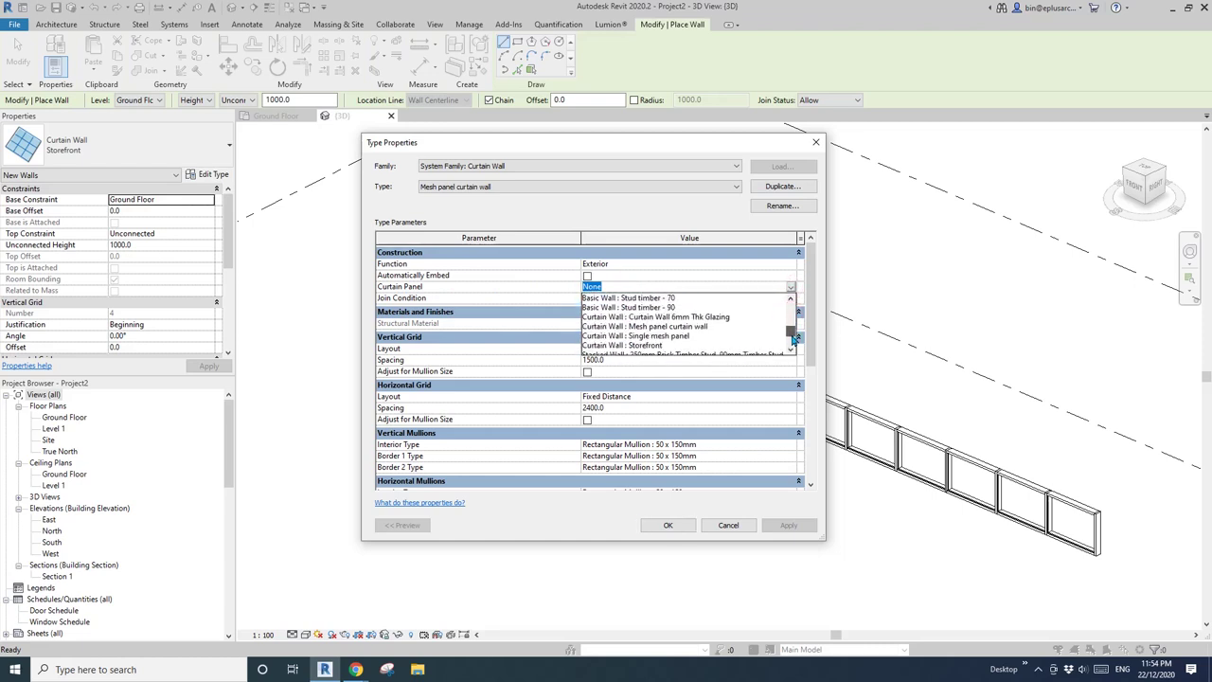
{"action": "left_click", "coordinate": [656, 337]}
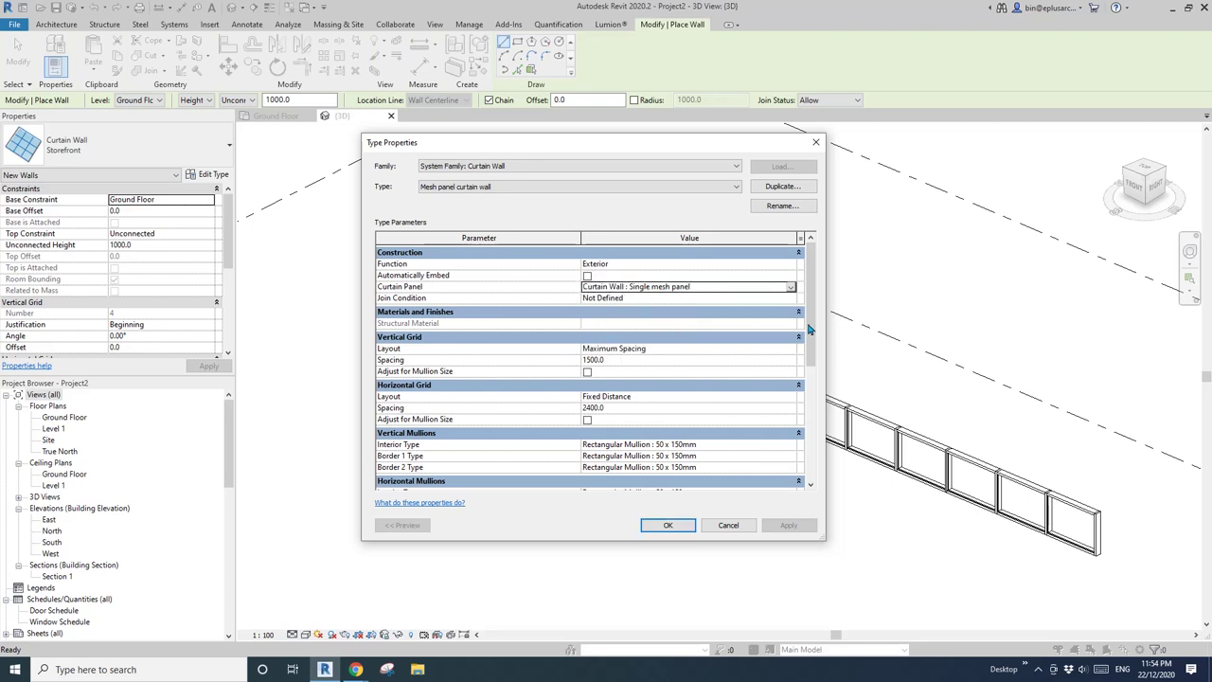
{"action": "left_click_drag", "start_coordinate": [810, 329], "coordinate": [810, 350]}
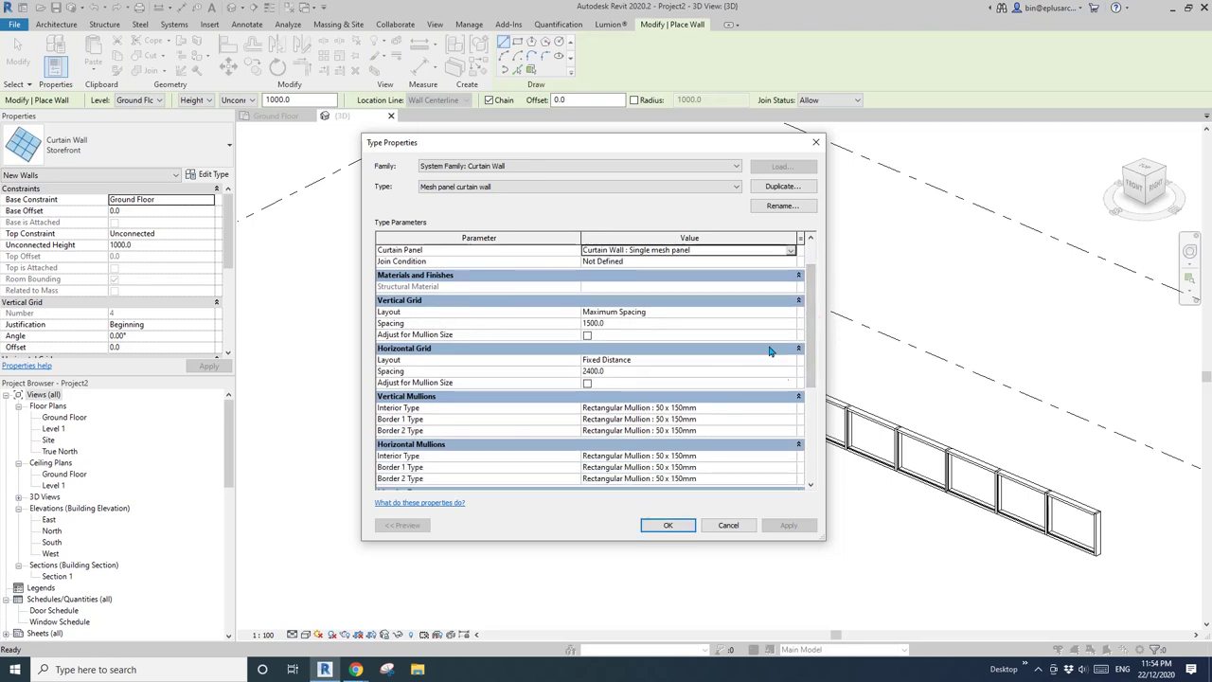
{"action": "left_click", "coordinate": [624, 327]}
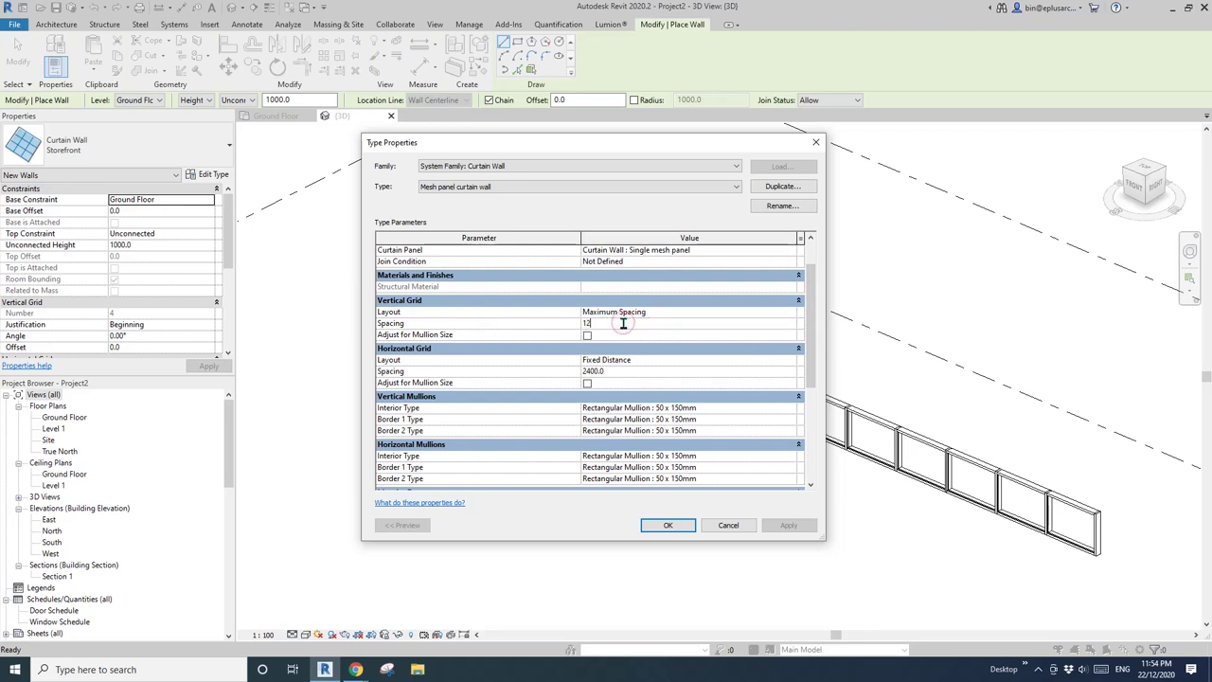
{"action": "left_click", "coordinate": [719, 359]}
{"action": "left_click", "coordinate": [790, 362]}
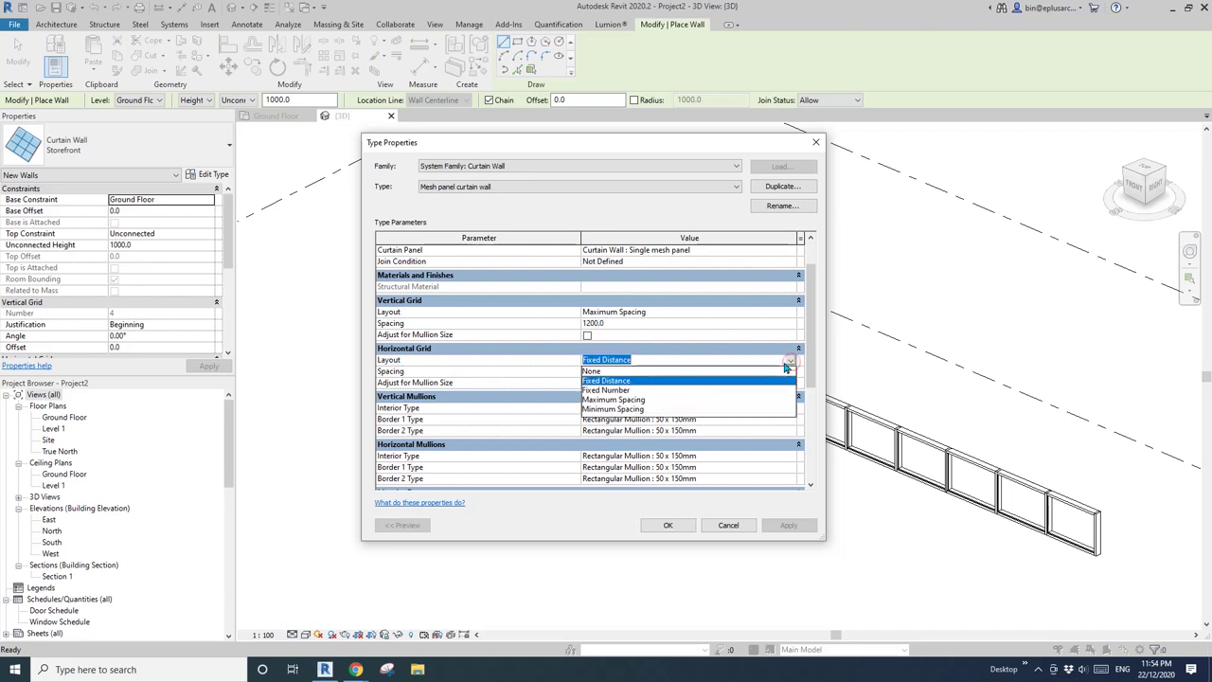
{"action": "left_click", "coordinate": [590, 370]}
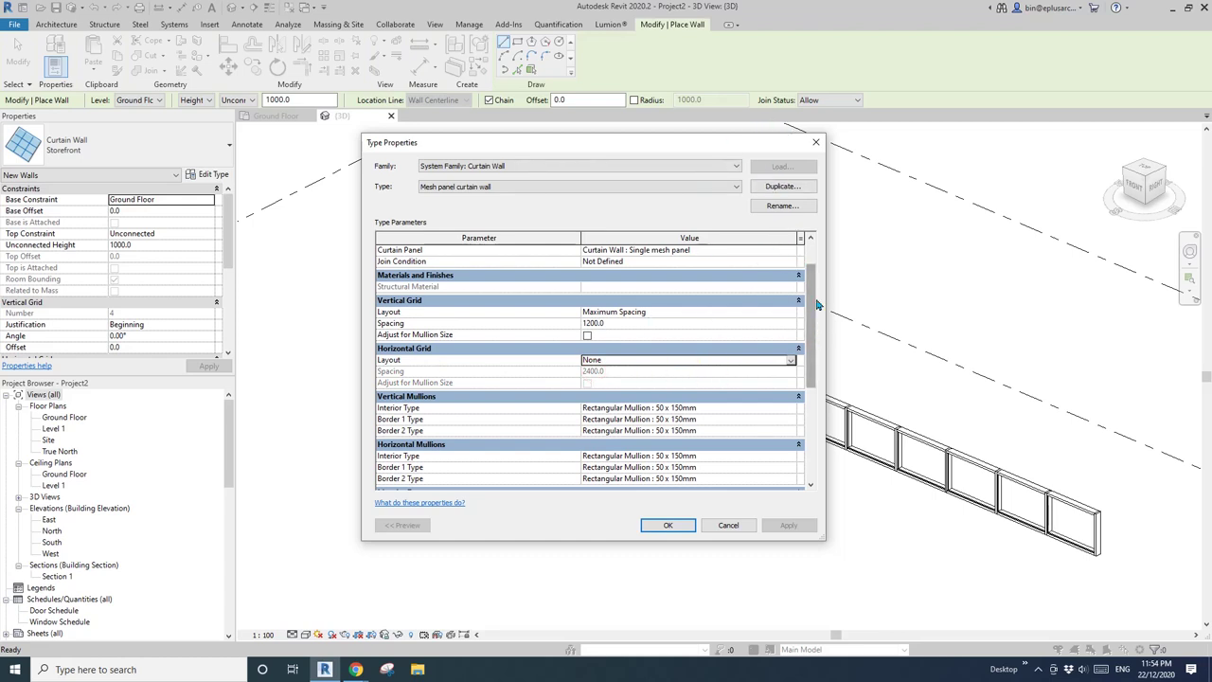
{"action": "scroll", "coordinate": [811, 331], "scroll_direction": "down", "scroll_amount": 2}
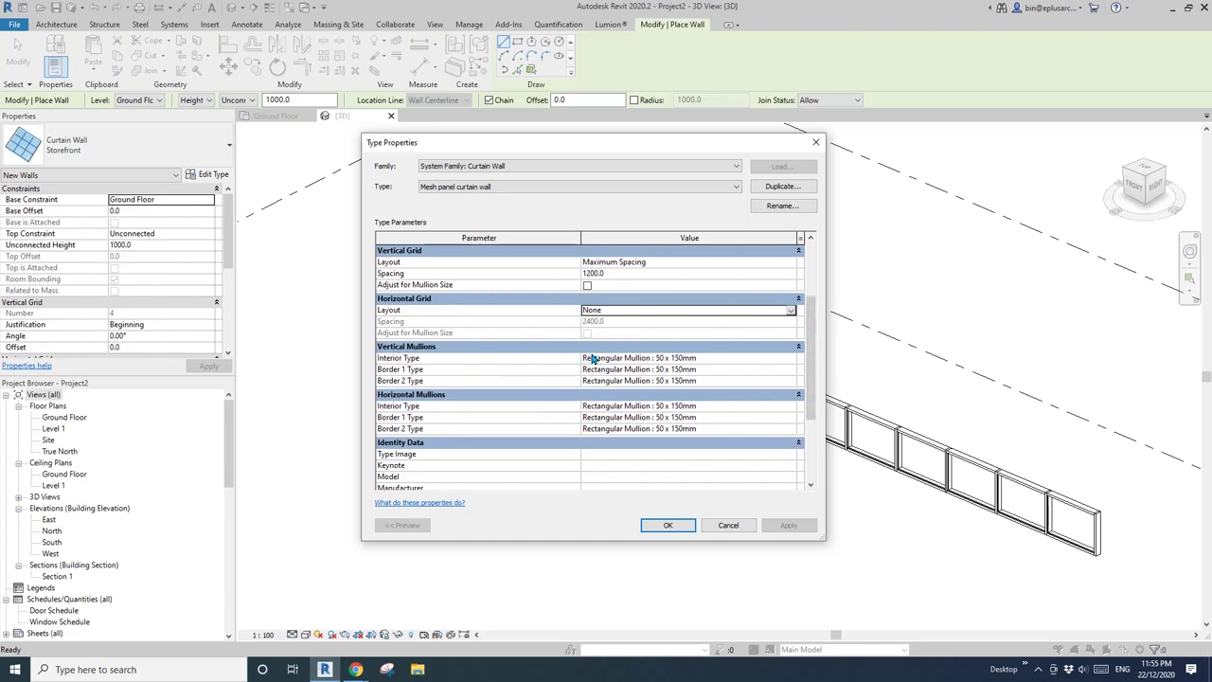
Make interior posts, interior rails and both vertical borders Rectangular 40x40, checking the reference images
{"action": "left_click", "coordinate": [665, 360]}
{"action": "left_click", "coordinate": [790, 358]}
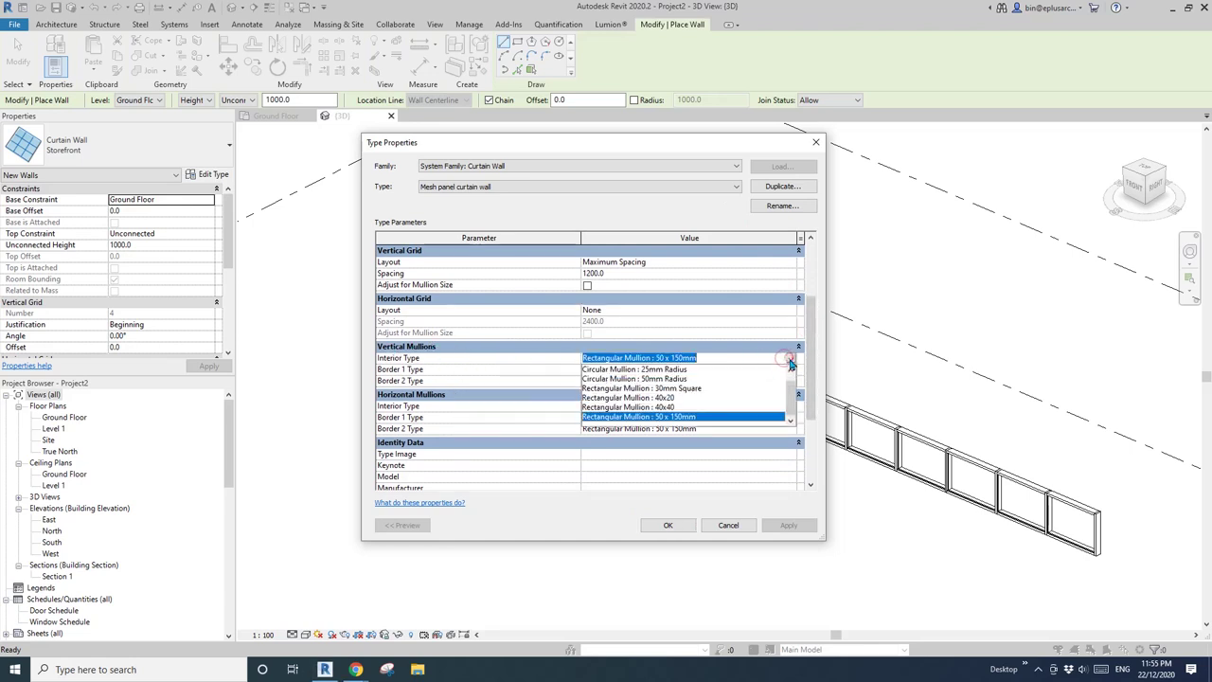
{"action": "left_click", "coordinate": [663, 407]}
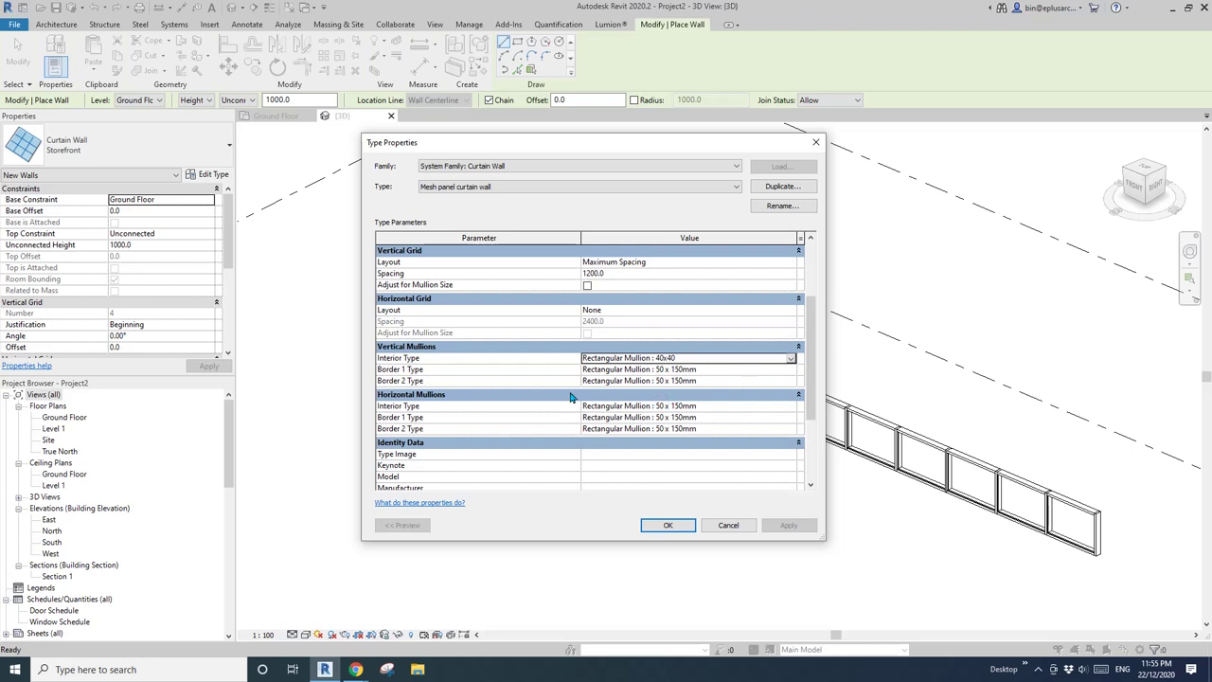
{"action": "left_click", "coordinate": [663, 369]}
{"action": "left_click", "coordinate": [789, 369]}
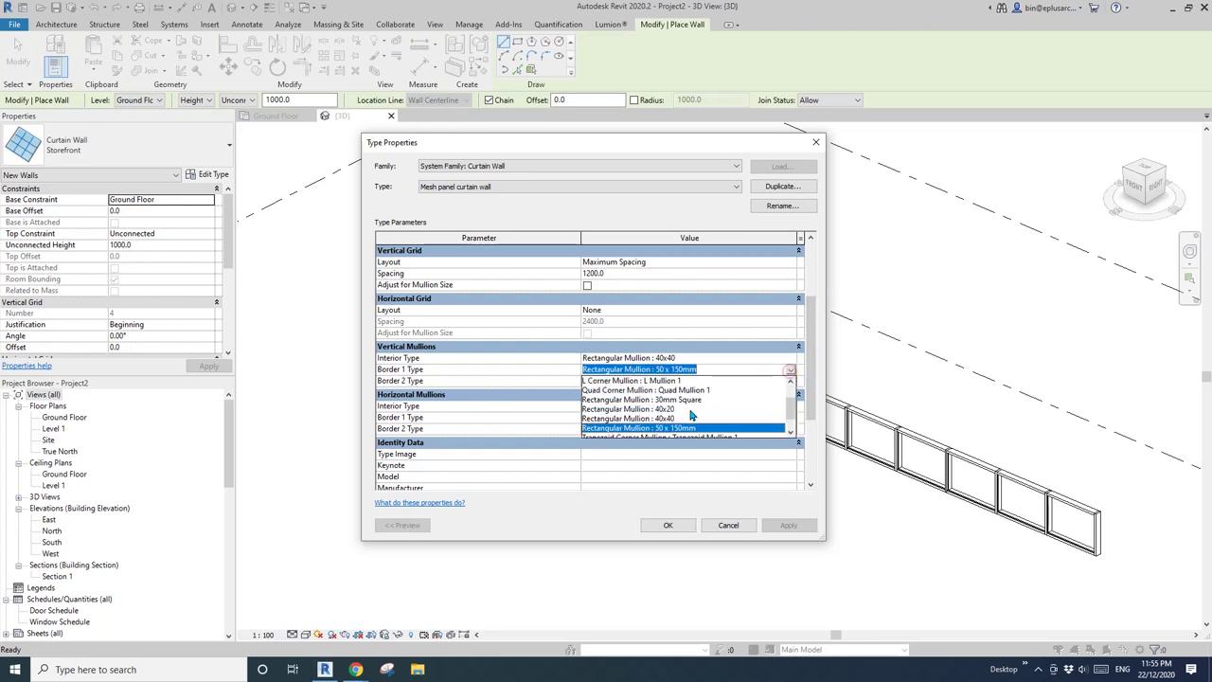
{"action": "left_click", "coordinate": [682, 421]}
{"action": "left_click", "coordinate": [794, 380]}
{"action": "left_click", "coordinate": [672, 431]}
{"action": "left_click", "coordinate": [789, 406]}
{"action": "left_click", "coordinate": [790, 408]}
{"action": "left_click", "coordinate": [669, 455]}
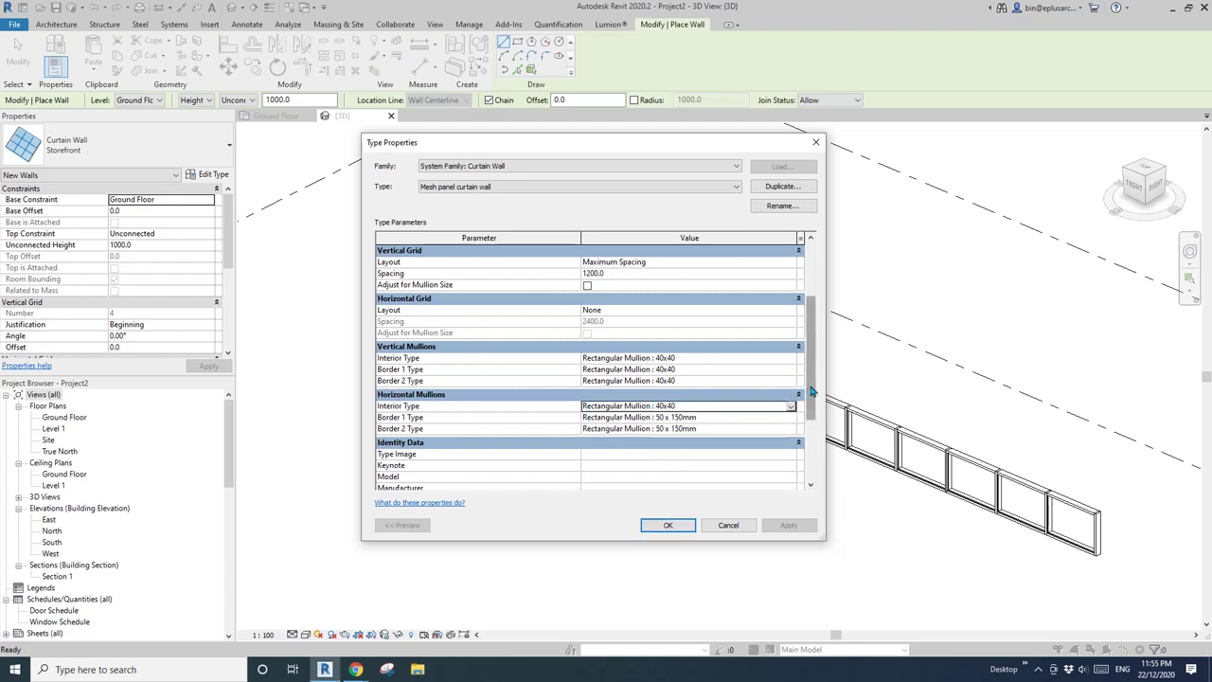
{"action": "left_click_drag", "start_coordinate": [809, 388], "coordinate": [809, 409]}
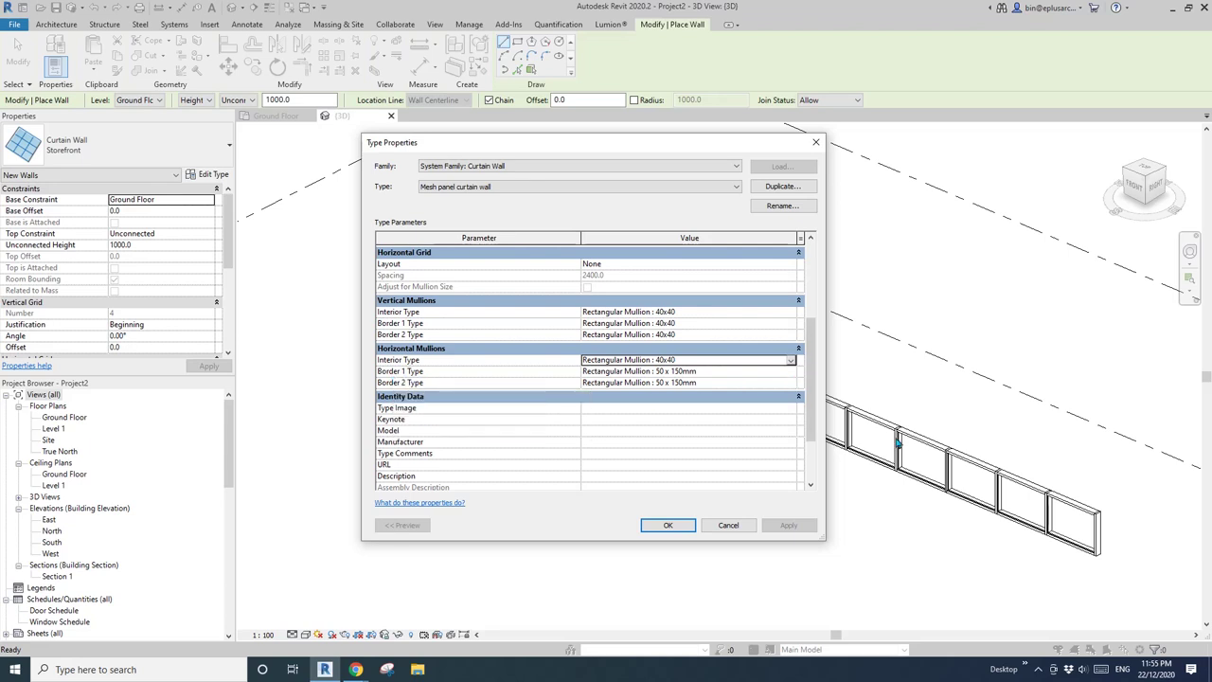
{"action": "mouse_move", "coordinate": [355, 669]}
{"action": "left_click", "coordinate": [430, 620]}
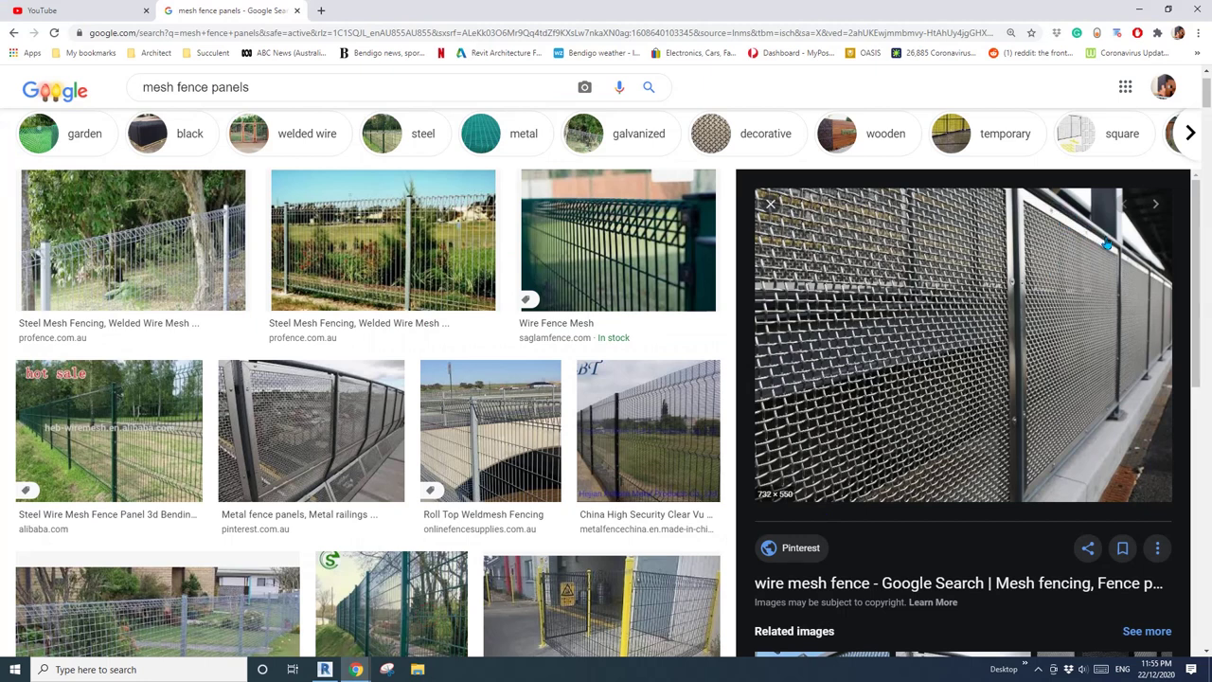
{"action": "left_click", "coordinate": [325, 670]}
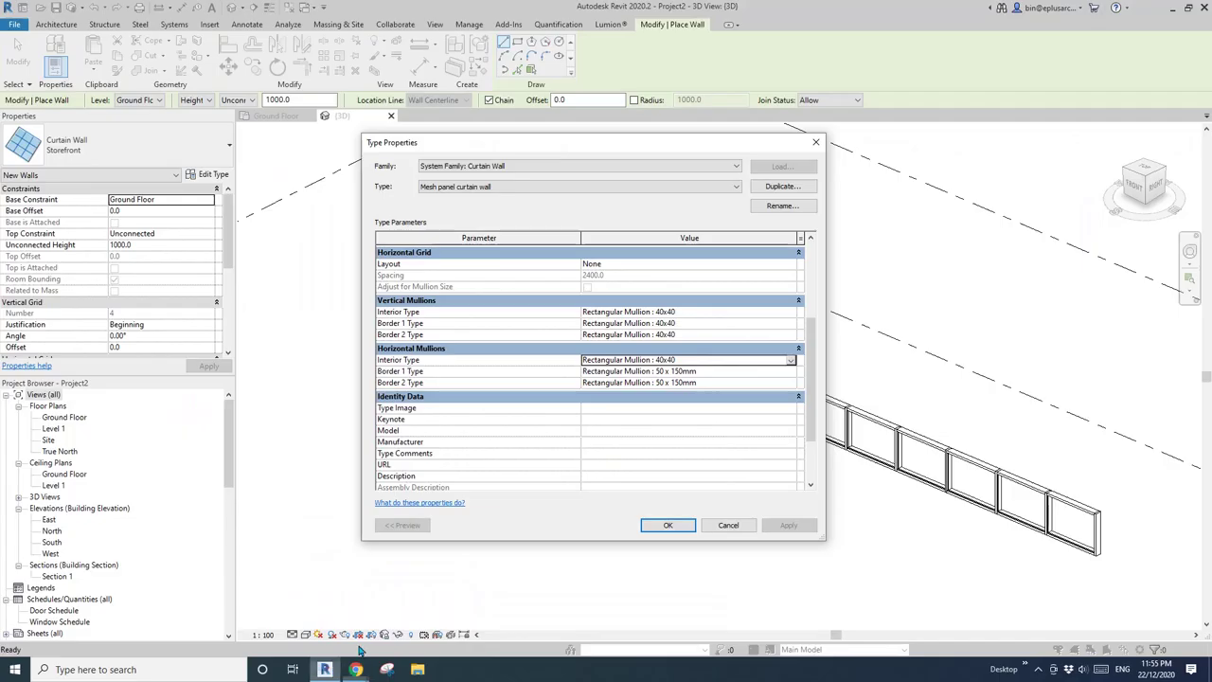
Set Horizontal Mullions Border 1 and Border 2 to Rectangular Mullion 40x40 and confirm
{"action": "left_click", "coordinate": [792, 376]}
{"action": "left_click", "coordinate": [792, 377]}
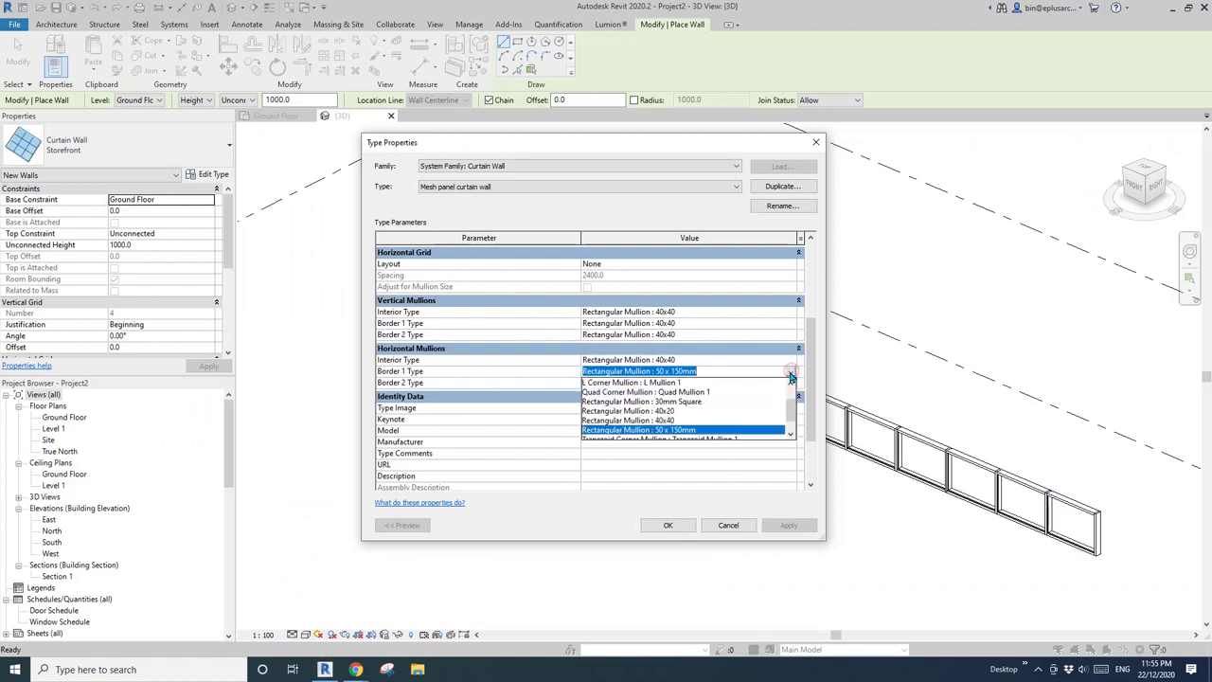
{"action": "left_click", "coordinate": [670, 420]}
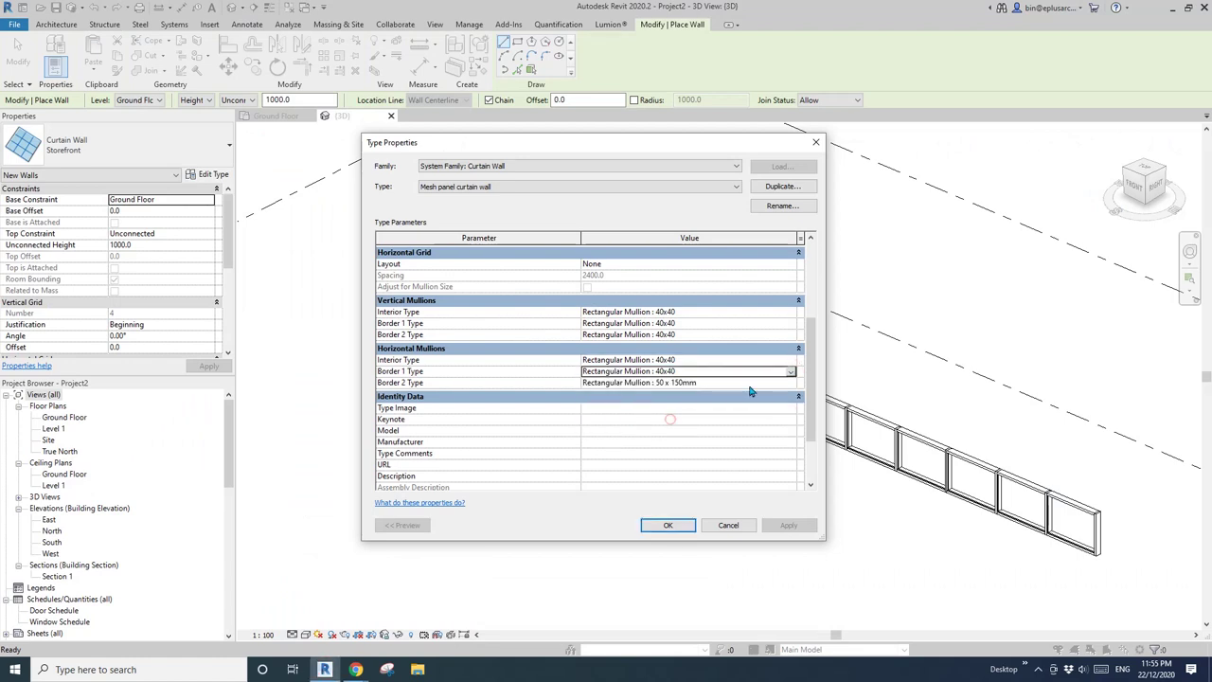
{"action": "left_click", "coordinate": [791, 383]}
{"action": "left_click", "coordinate": [690, 429]}
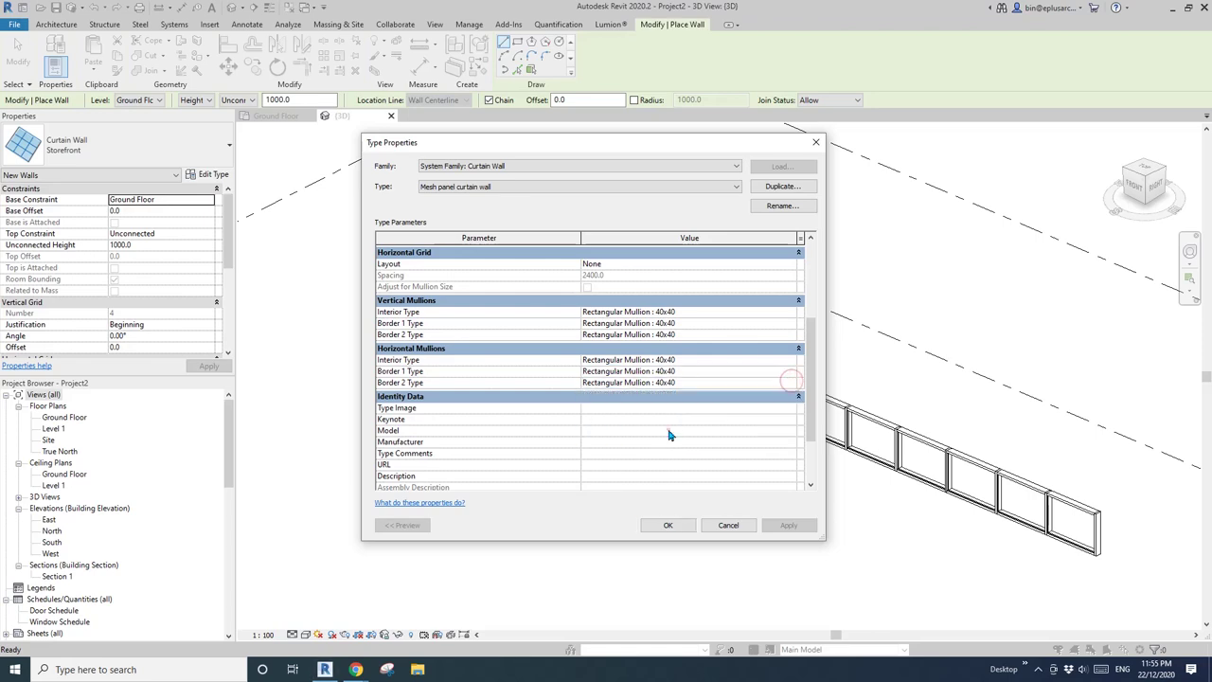
{"action": "left_click", "coordinate": [669, 527]}
Draw a new Mesh panel curtain wall fence run between two points
{"action": "scroll", "coordinate": [620, 467], "scroll_direction": "up", "scroll_amount": 2}
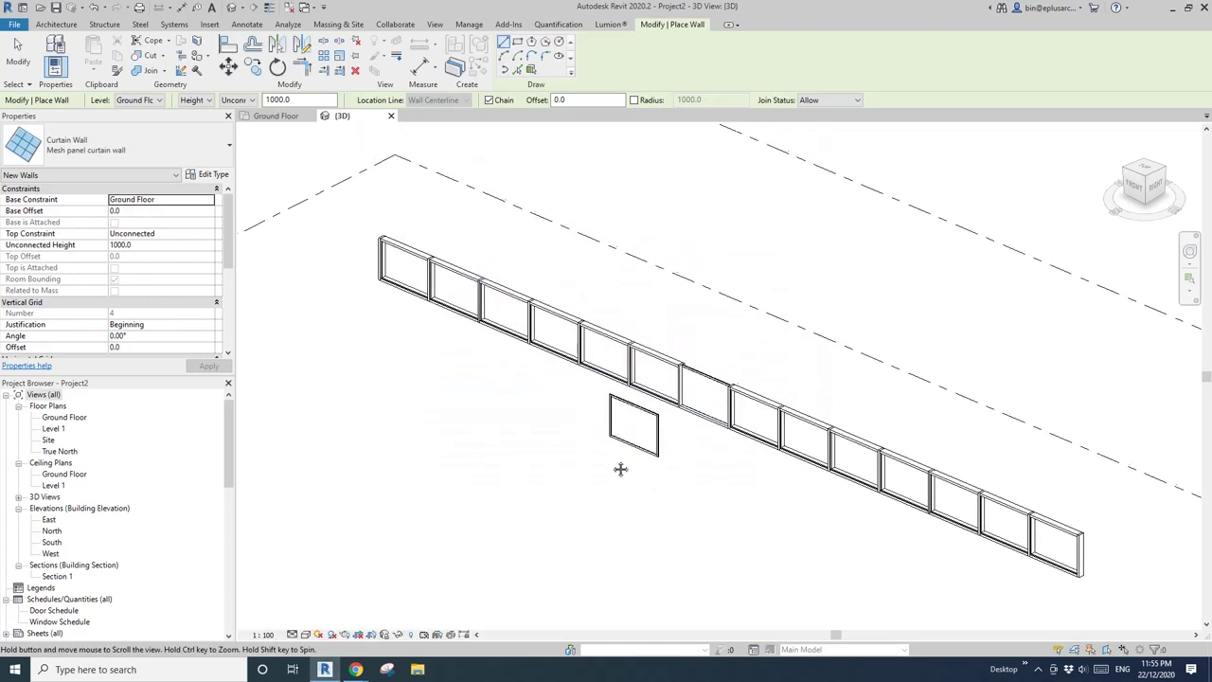
{"action": "left_click", "coordinate": [414, 434]}
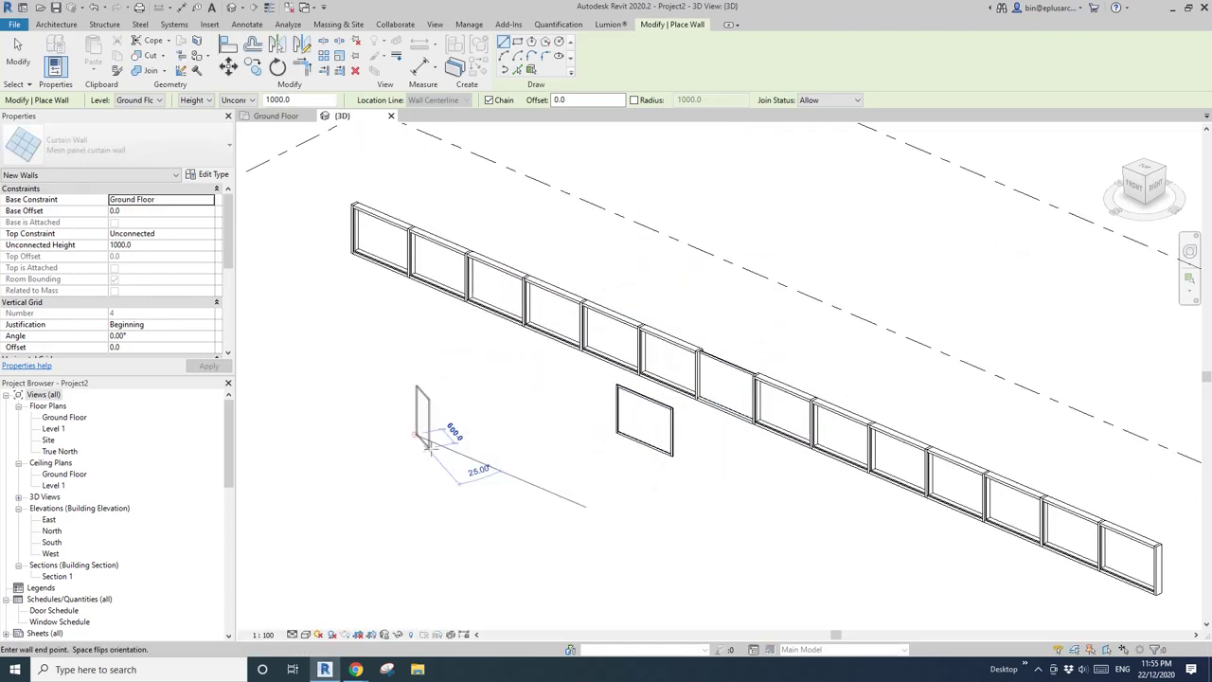
{"action": "left_click", "coordinate": [613, 516]}
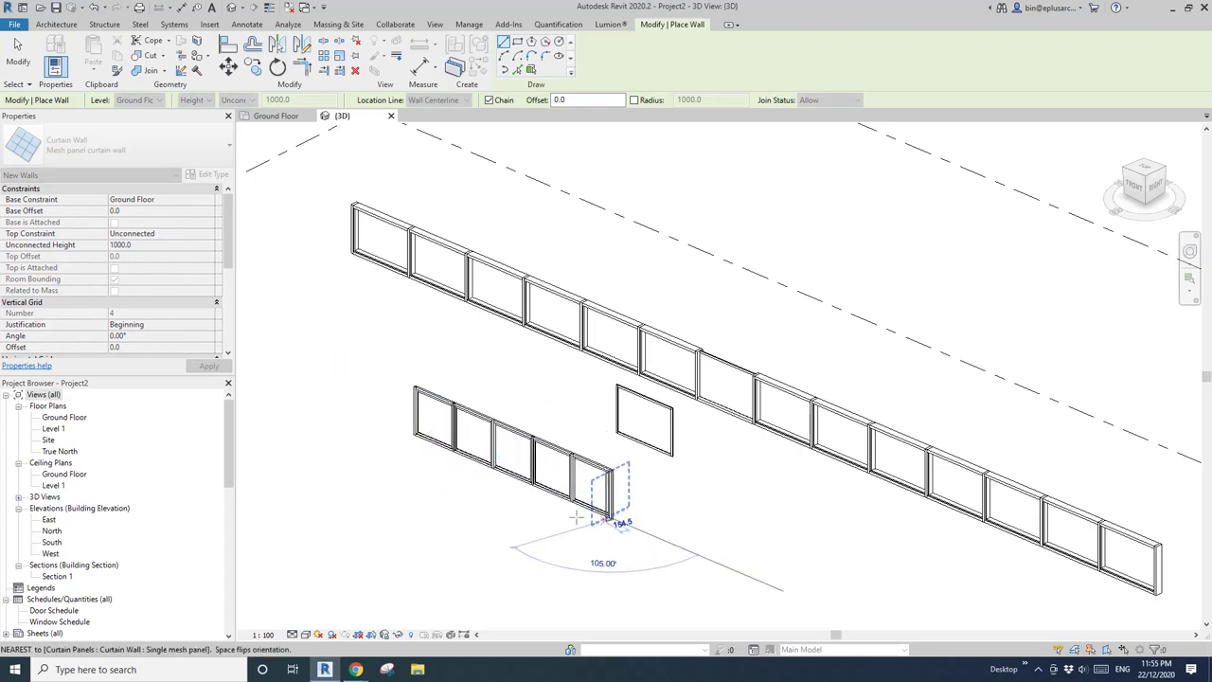
{"action": "key", "text": "Escape"}
Orbit around the new fence and switch the view to Shaded display with SD
{"action": "middle_click_drag", "start_coordinate": [520, 503], "coordinate": [745, 457], "text": "shift"}
{"action": "scroll", "coordinate": [661, 483], "scroll_direction": "up", "scroll_amount": 4}
{"action": "key", "text": "Escape"}
{"action": "left_click", "coordinate": [706, 465]}
{"action": "key", "text": "Escape"}
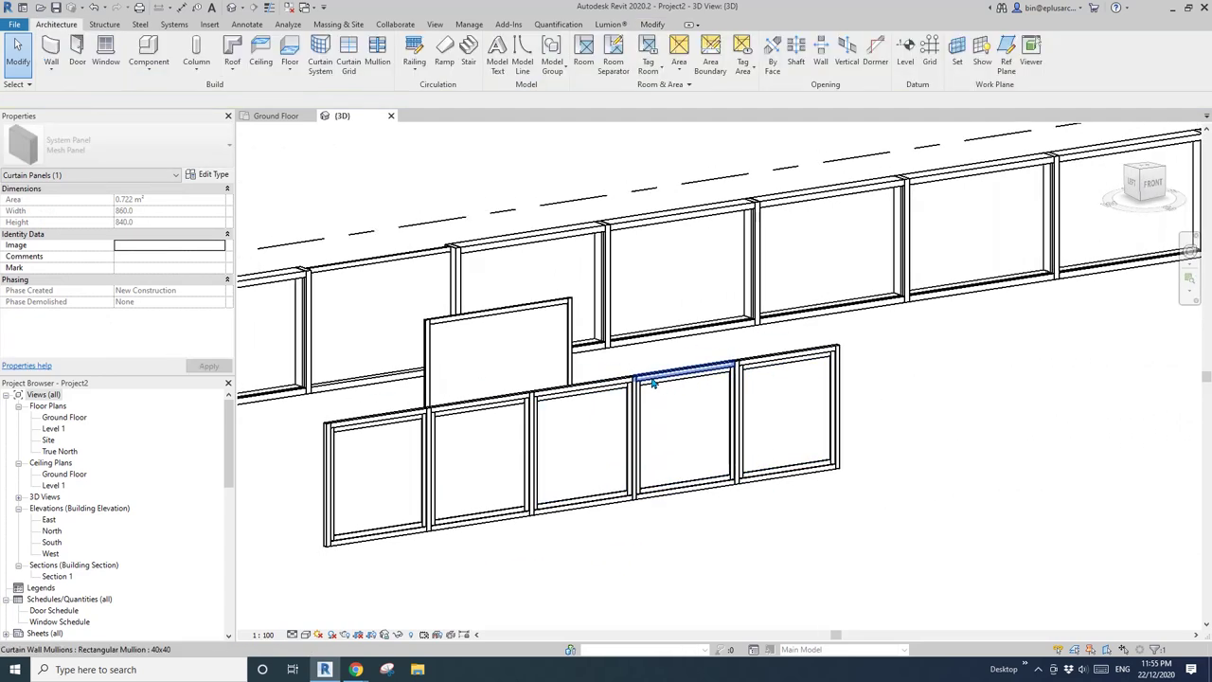
{"action": "middle_click_drag", "start_coordinate": [479, 445], "coordinate": [652, 443]}
{"action": "scroll", "coordinate": [782, 448], "scroll_direction": "up", "scroll_amount": 1}
{"action": "middle_click_drag", "start_coordinate": [782, 449], "coordinate": [773, 436], "text": "shift"}
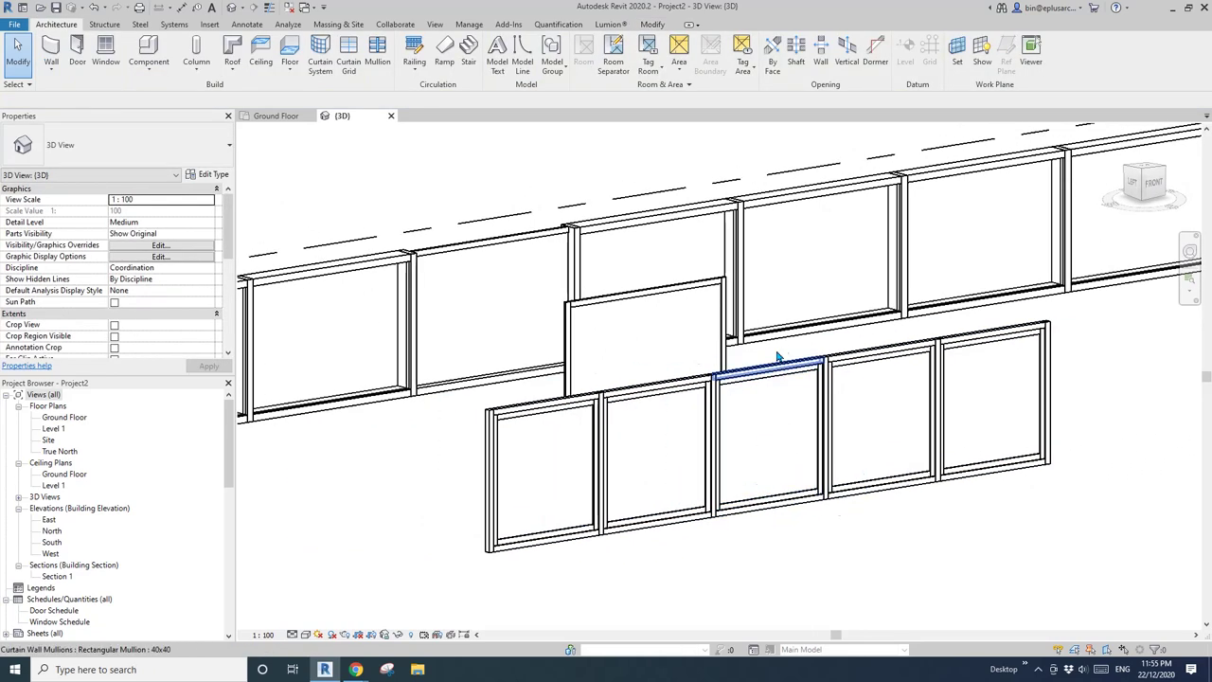
{"action": "mouse_move", "coordinate": [791, 455]}
{"action": "middle_mouse_down", "text": "shift"}
{"action": "mouse_move", "coordinate": [916, 463]}
{"action": "mouse_move", "coordinate": [649, 495]}
{"action": "mouse_move", "coordinate": [928, 498]}
{"action": "mouse_move", "coordinate": [898, 449]}
{"action": "mouse_move", "coordinate": [825, 538]}
{"action": "middle_mouse_up", "text": "shift"}
{"action": "key", "text": "s"}
{"action": "key", "text": "d"}
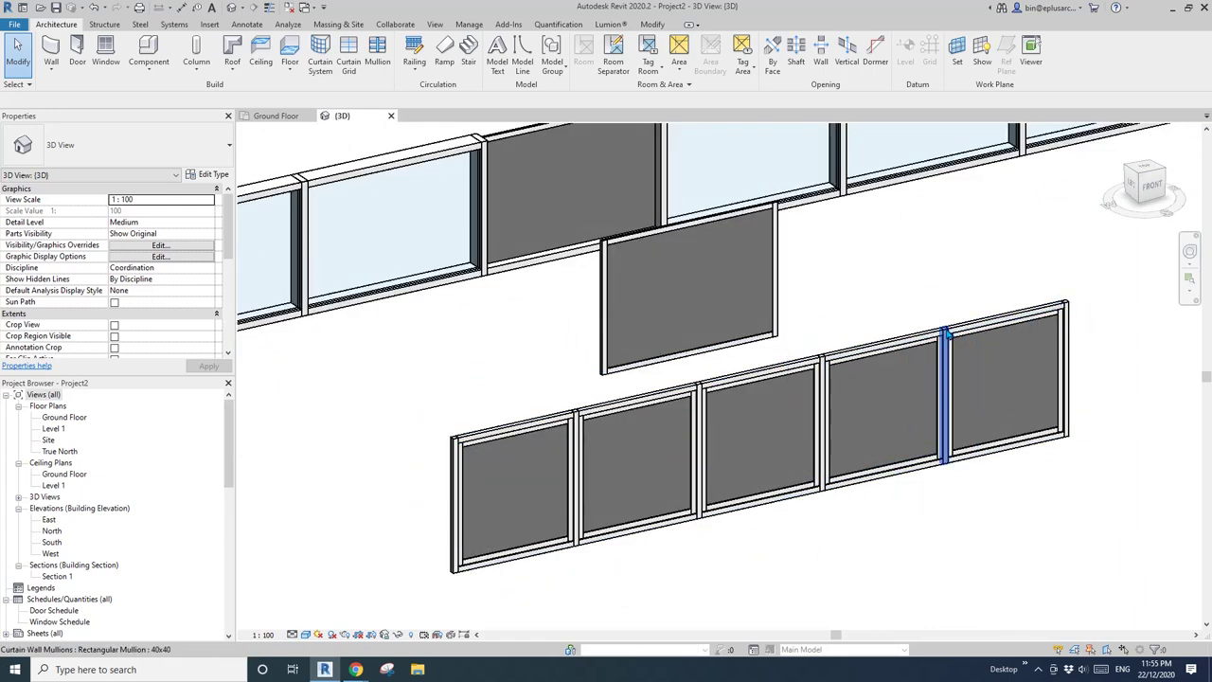
{"action": "scroll", "coordinate": [967, 319], "scroll_direction": "up", "scroll_amount": 3}
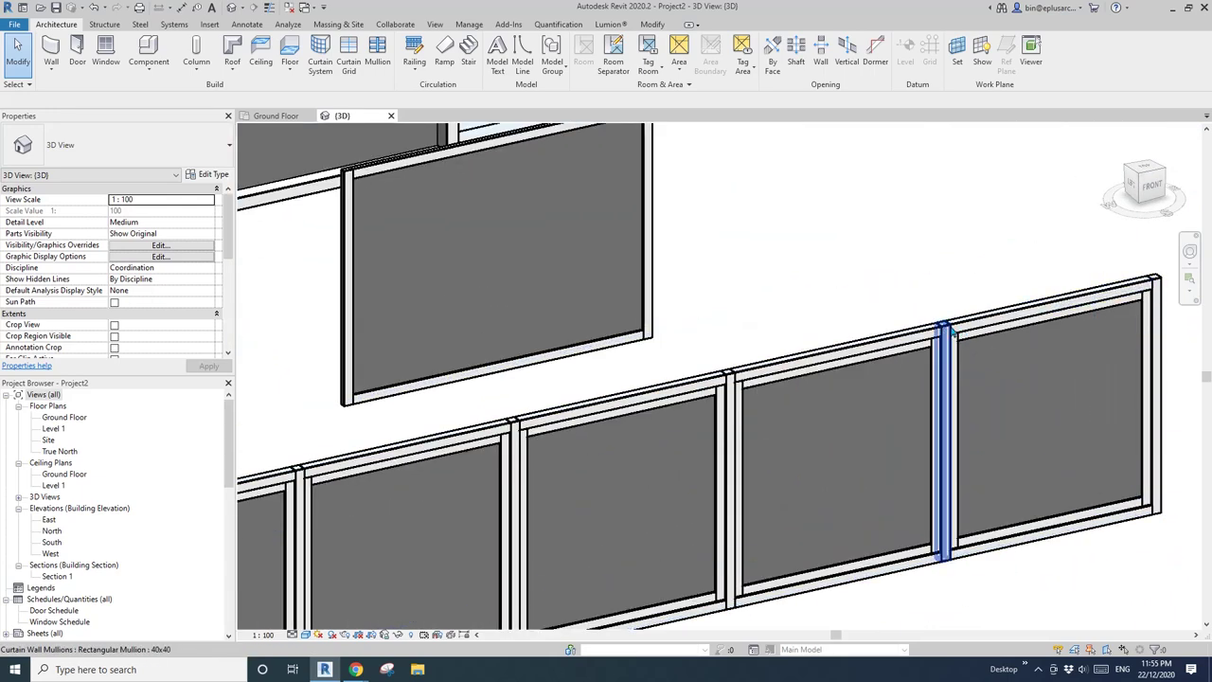
{"action": "middle_click_drag", "start_coordinate": [913, 340], "coordinate": [760, 405], "text": "shift"}
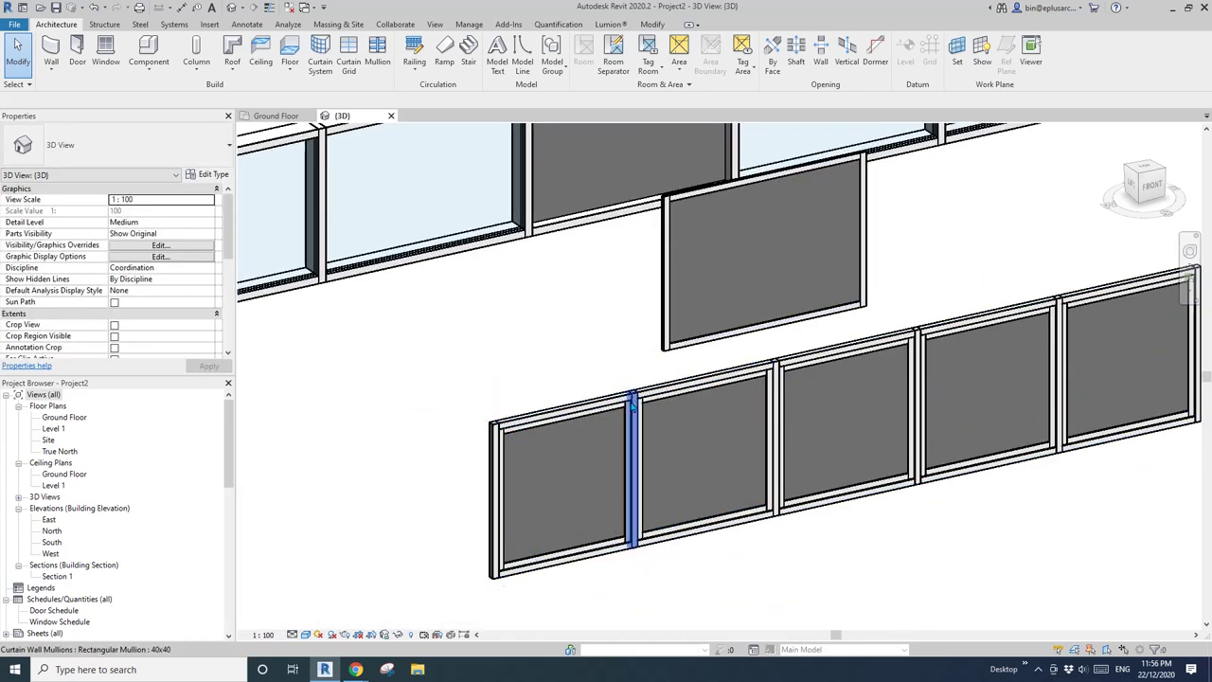
Set the new curtain wall type's Join Condition to Border and Horizontal Grid Continuous
{"action": "key", "text": "Tab"}
{"action": "left_click", "coordinate": [656, 389]}
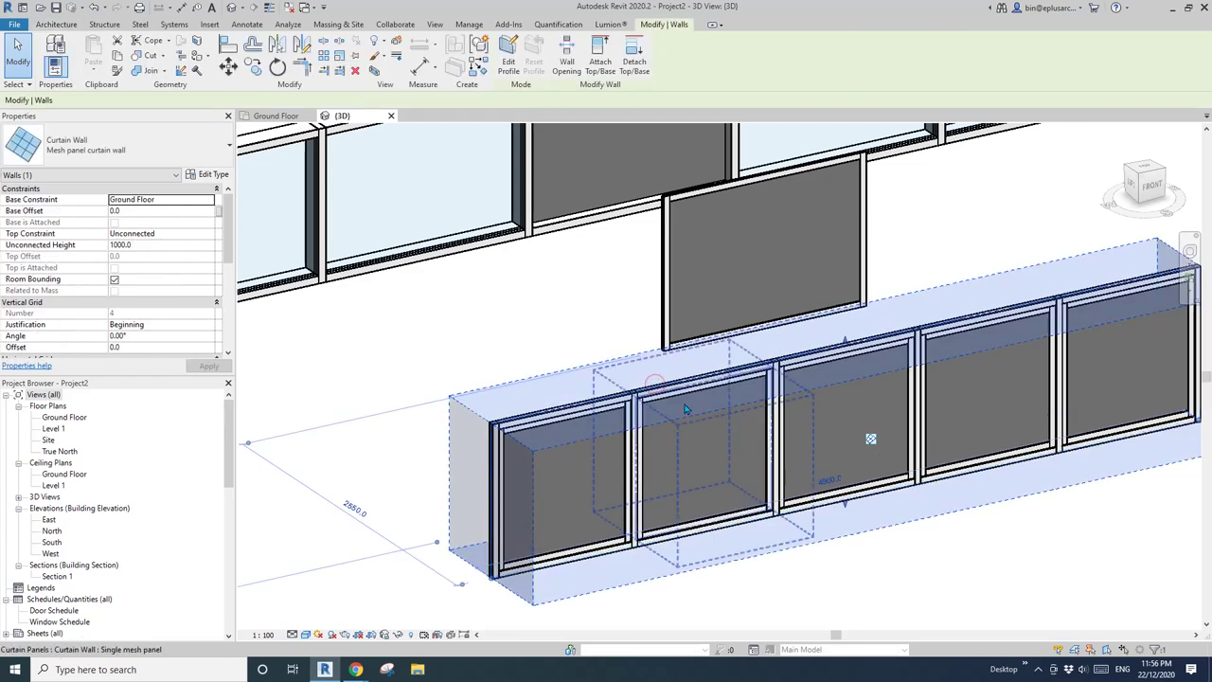
{"action": "left_click", "coordinate": [222, 176]}
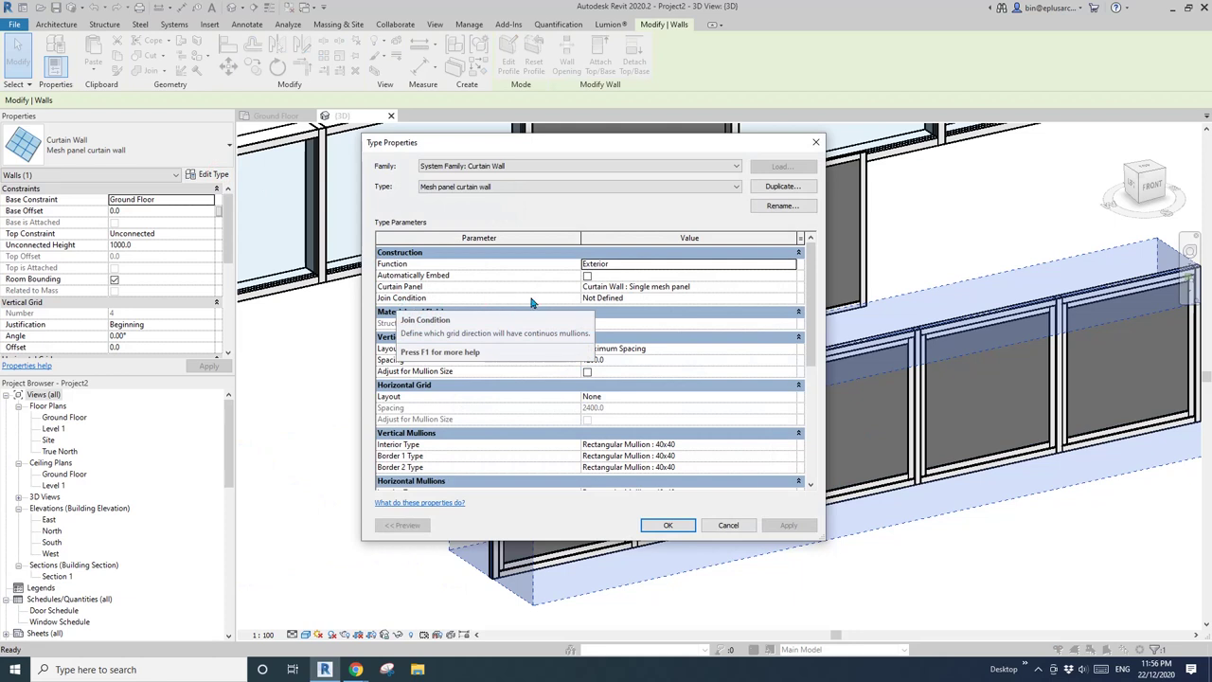
{"action": "left_click", "coordinate": [705, 298]}
{"action": "left_click", "coordinate": [791, 298]}
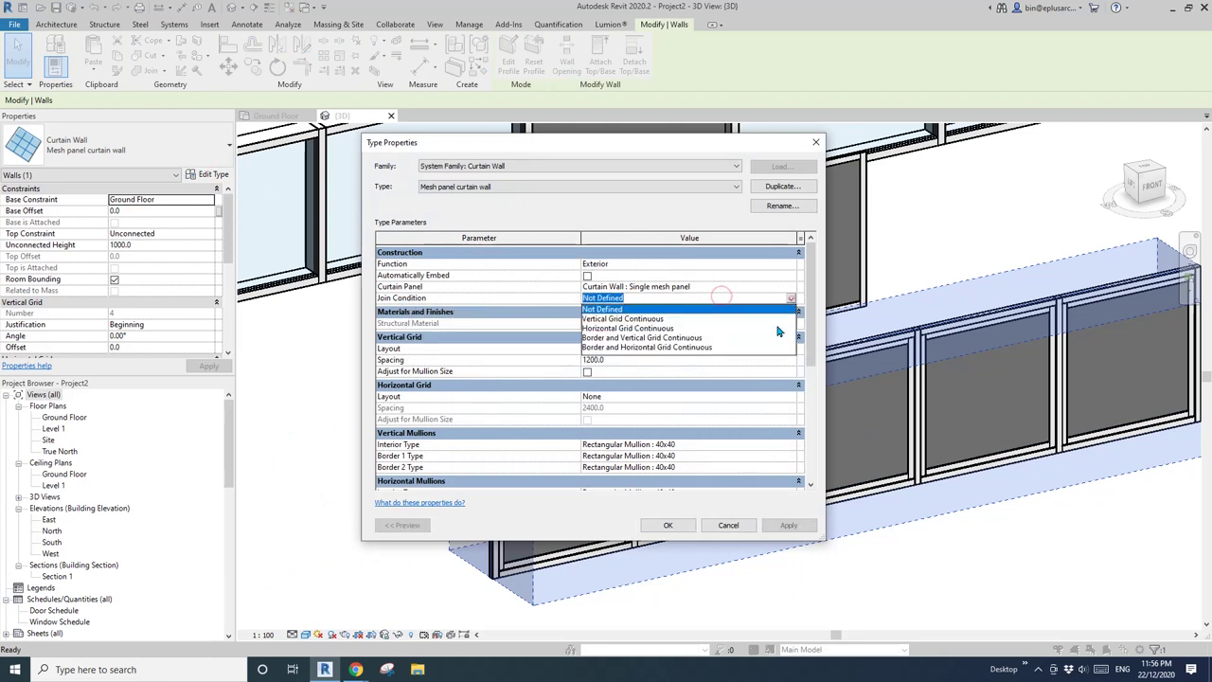
{"action": "left_click", "coordinate": [640, 347]}
{"action": "left_click", "coordinate": [789, 526]}
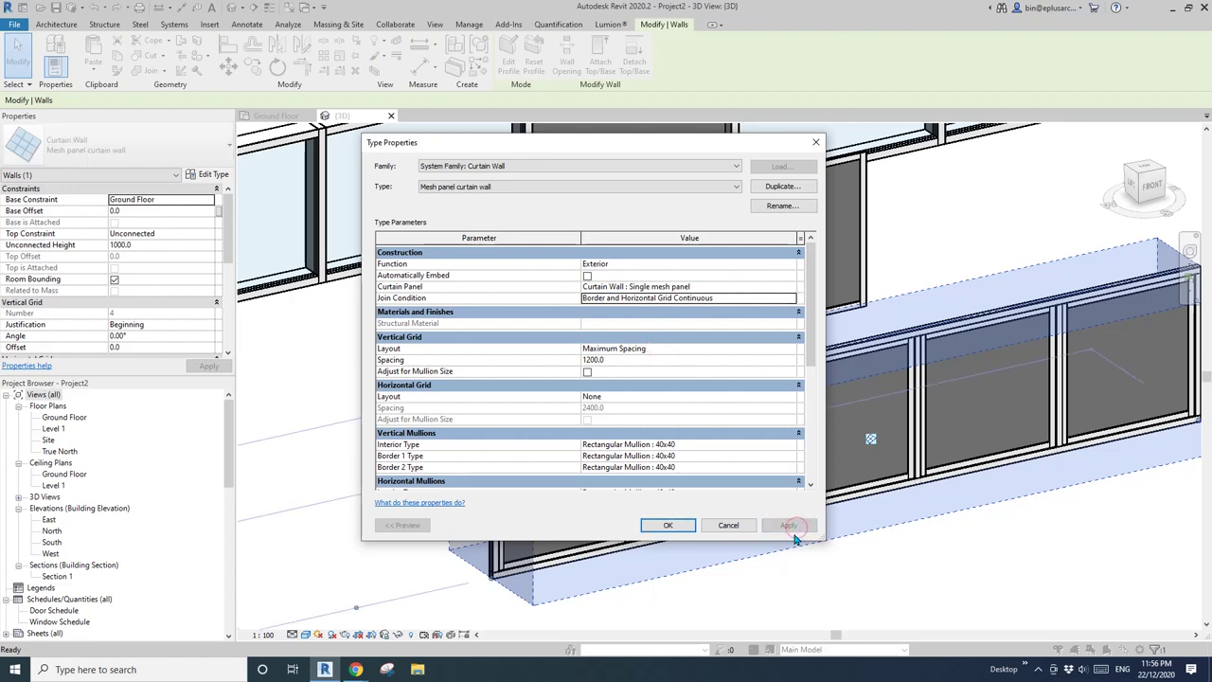
{"action": "left_click", "coordinate": [667, 525]}
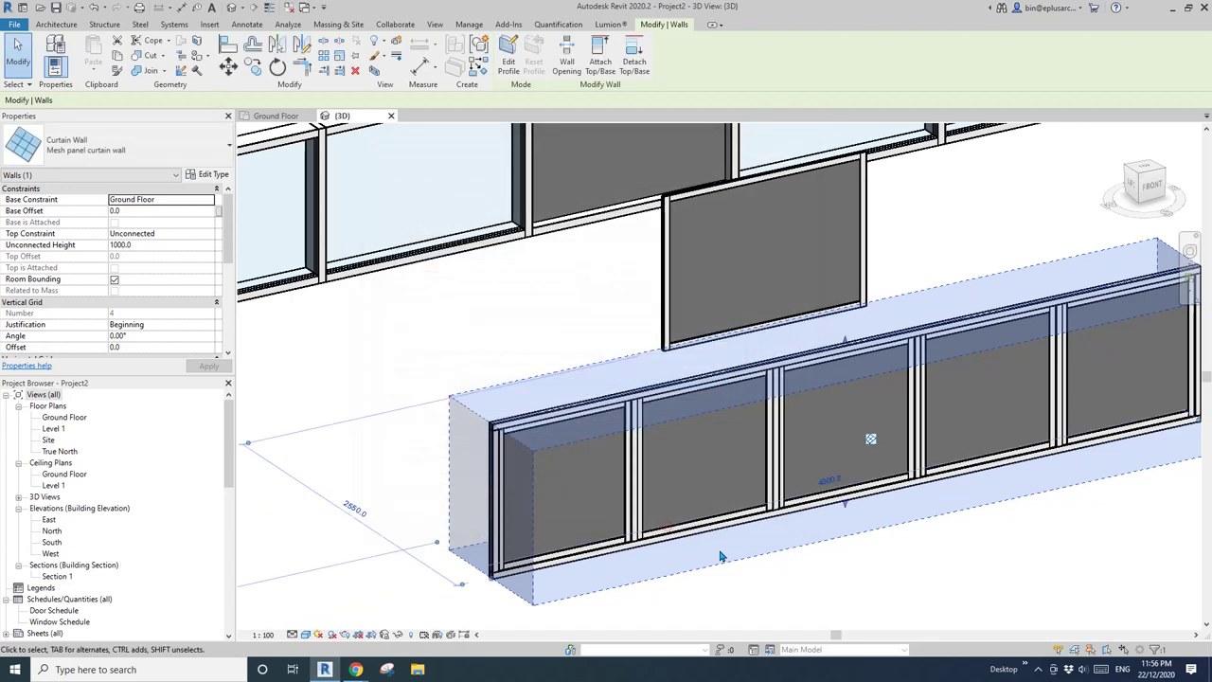
Show the 3D view in Realistic visual style and orbit to inspect the mesh panels
{"action": "scroll", "coordinate": [719, 359], "scroll_direction": "down", "scroll_amount": 2}
{"action": "middle_click_drag", "start_coordinate": [741, 367], "coordinate": [530, 449], "text": "shift"}
{"action": "scroll", "coordinate": [513, 455], "scroll_direction": "up", "scroll_amount": 2}
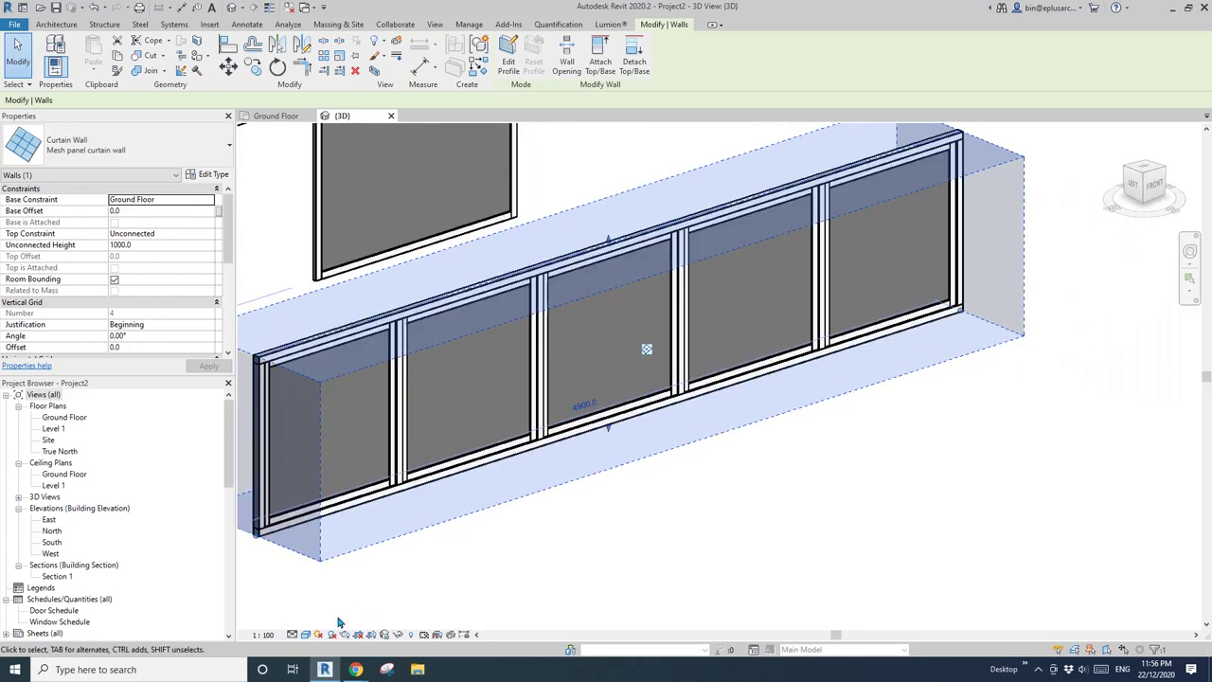
{"action": "left_click", "coordinate": [305, 634]}
{"action": "left_click", "coordinate": [326, 610]}
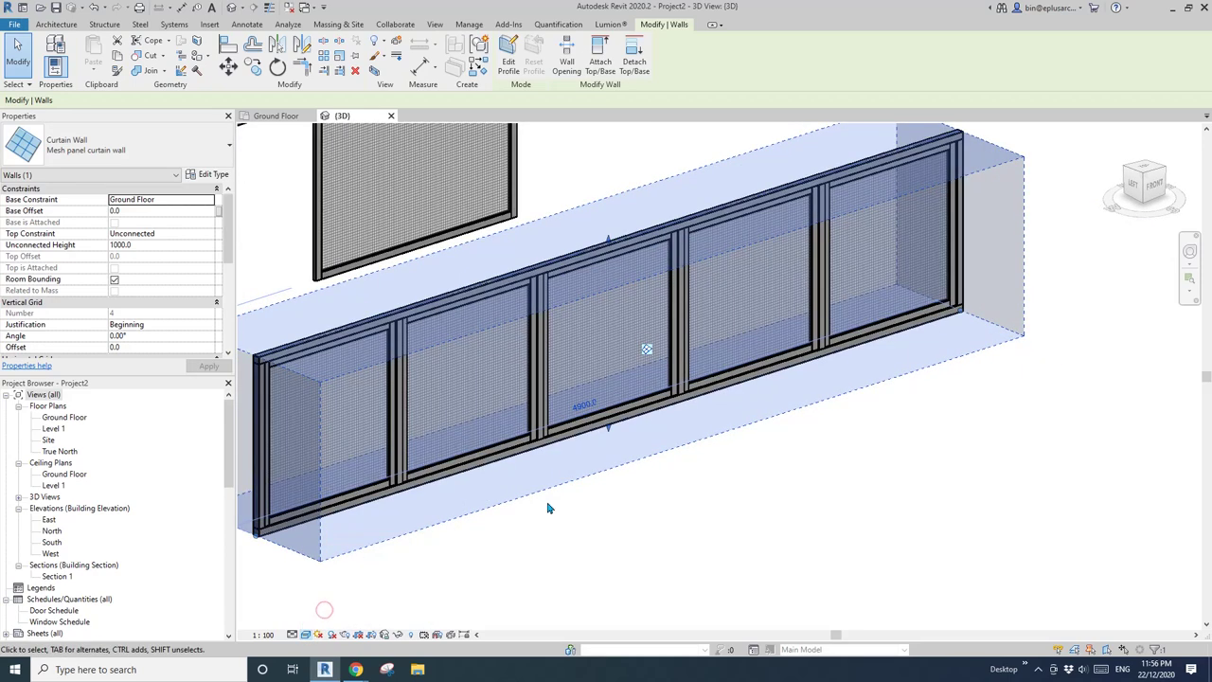
{"action": "scroll", "coordinate": [663, 469], "scroll_direction": "up", "scroll_amount": 4}
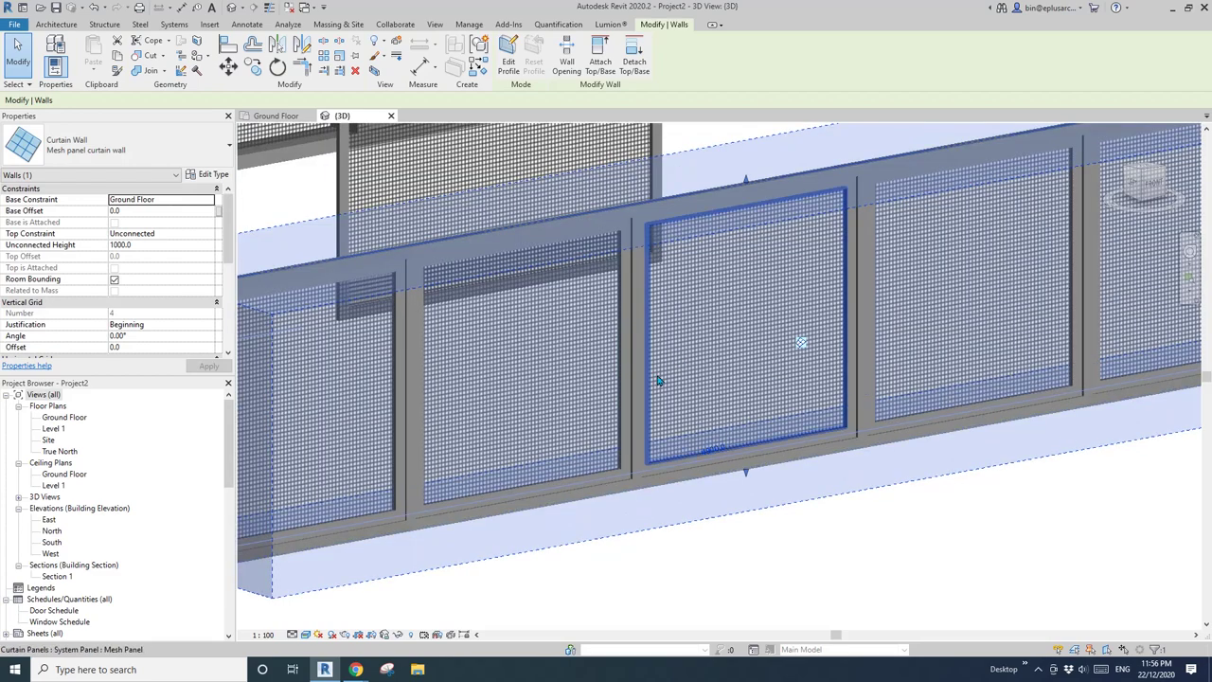
{"action": "middle_click_drag", "start_coordinate": [726, 371], "coordinate": [694, 443], "text": "shift"}
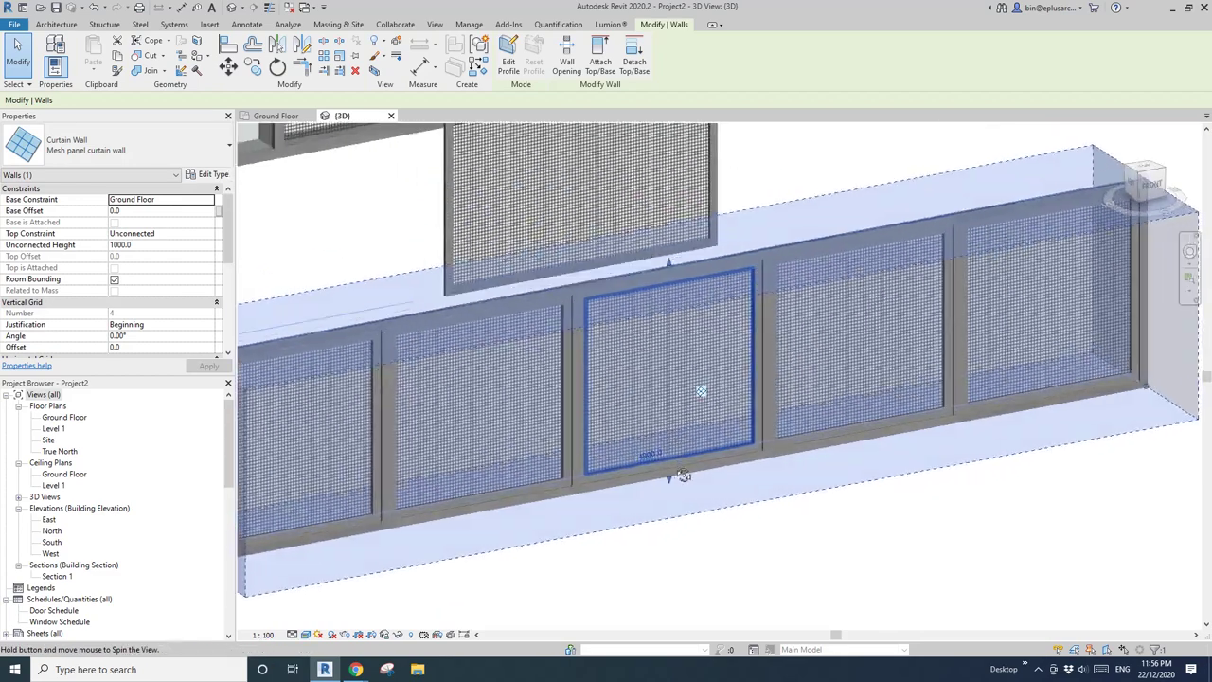
{"action": "scroll", "coordinate": [644, 378], "scroll_direction": "up", "scroll_amount": 2}
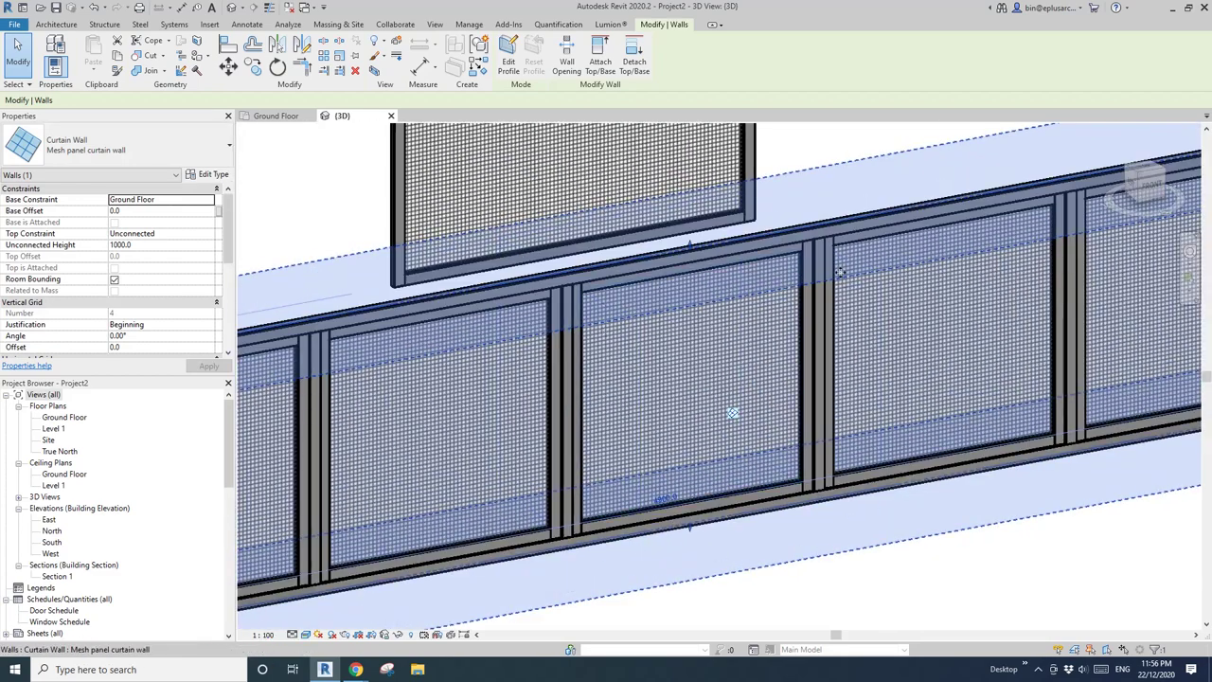
{"action": "scroll", "coordinate": [840, 272], "scroll_direction": "down", "scroll_amount": 3}
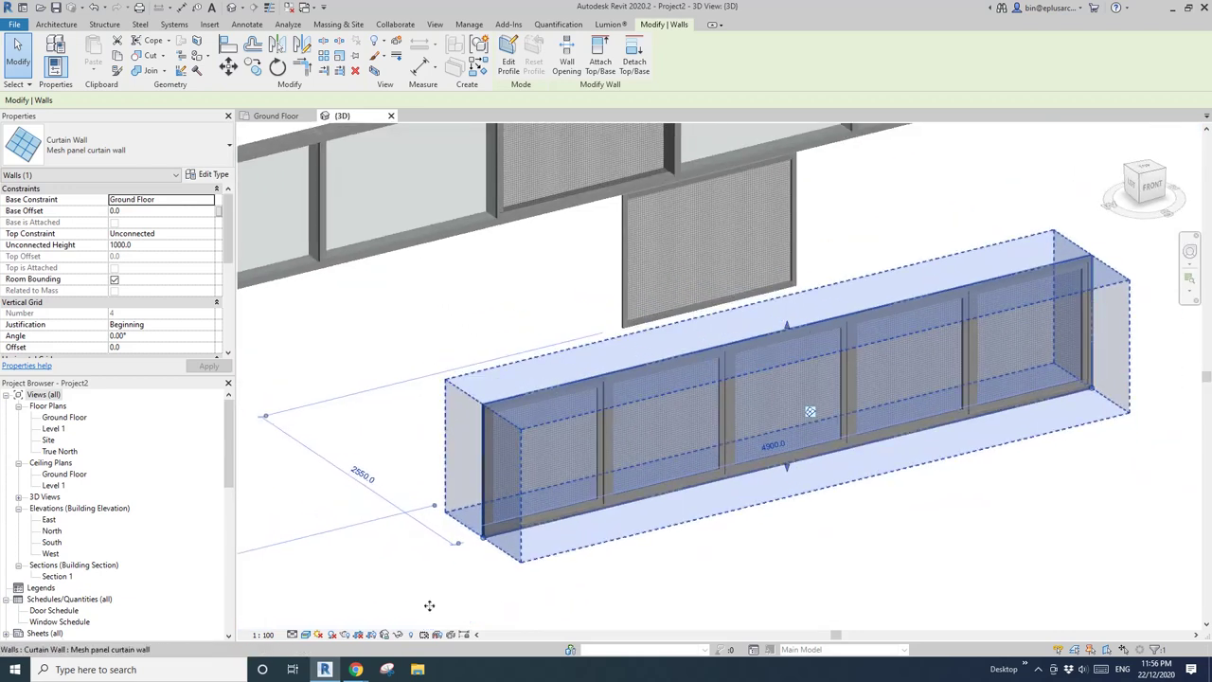
Deselect the curtain wall and switch the 3D view to Wireframe with WF
{"action": "left_click", "coordinate": [429, 605]}
{"action": "left_click", "coordinate": [305, 633]}
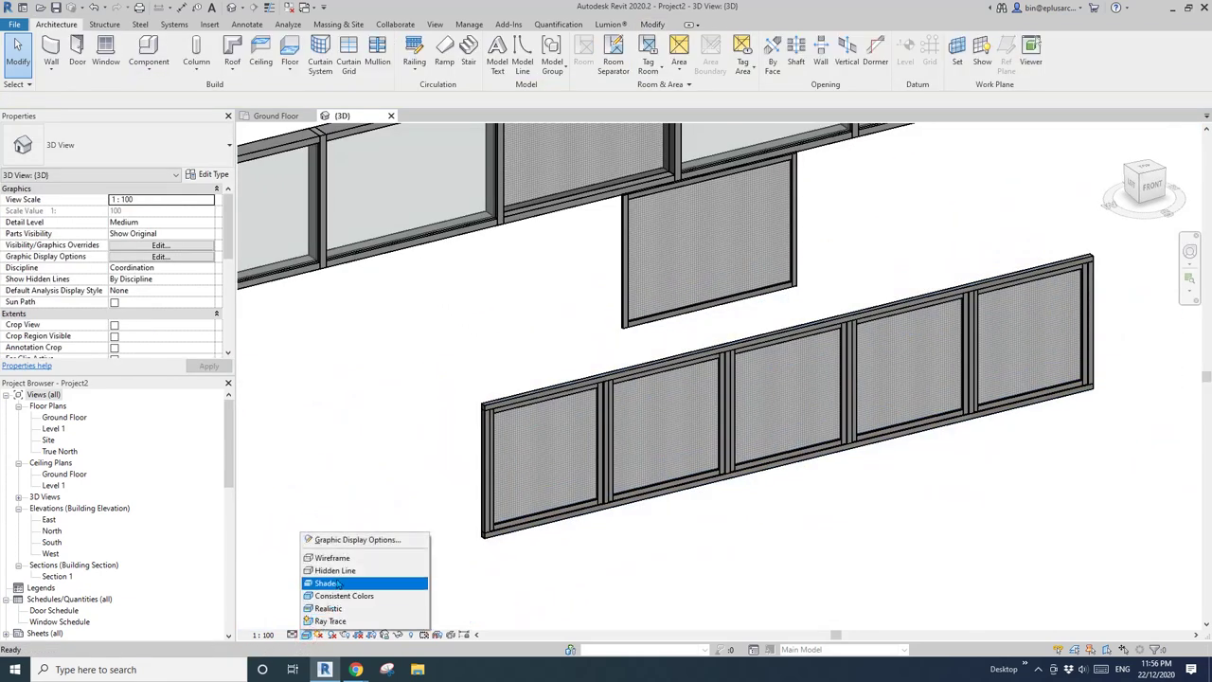
{"action": "left_click", "coordinate": [555, 583]}
{"action": "key", "text": "w"}
{"action": "key", "text": "f"}
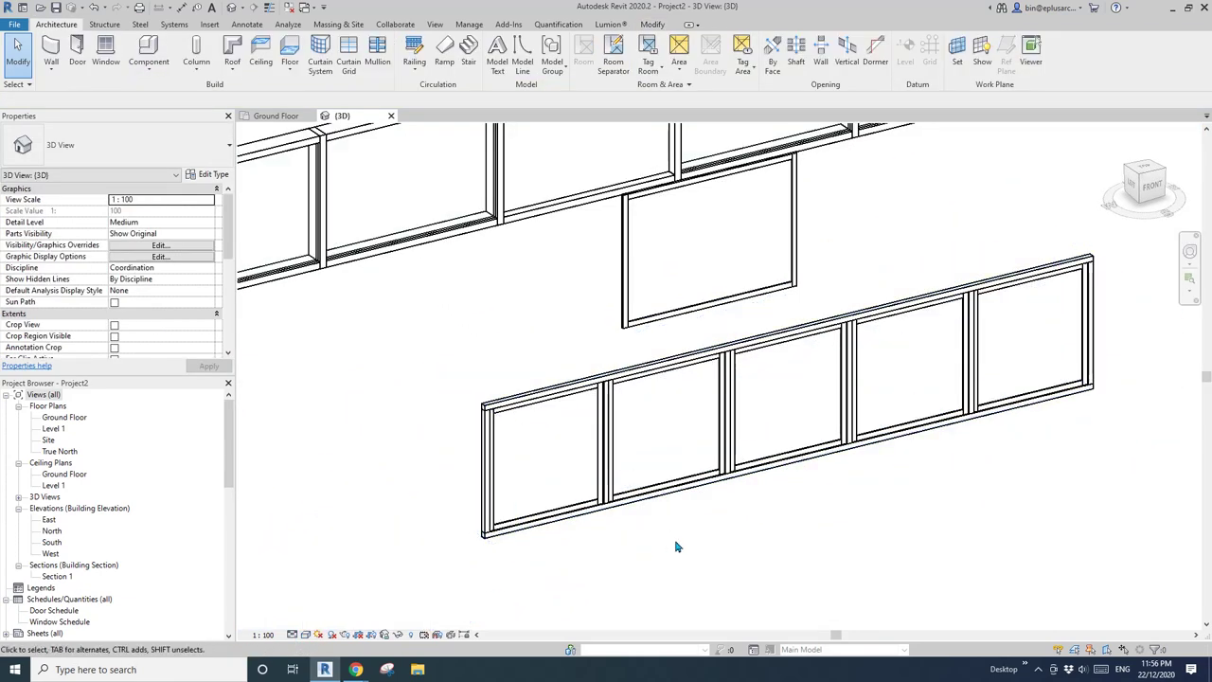
{"action": "scroll", "coordinate": [739, 453], "scroll_direction": "up", "scroll_amount": 2}
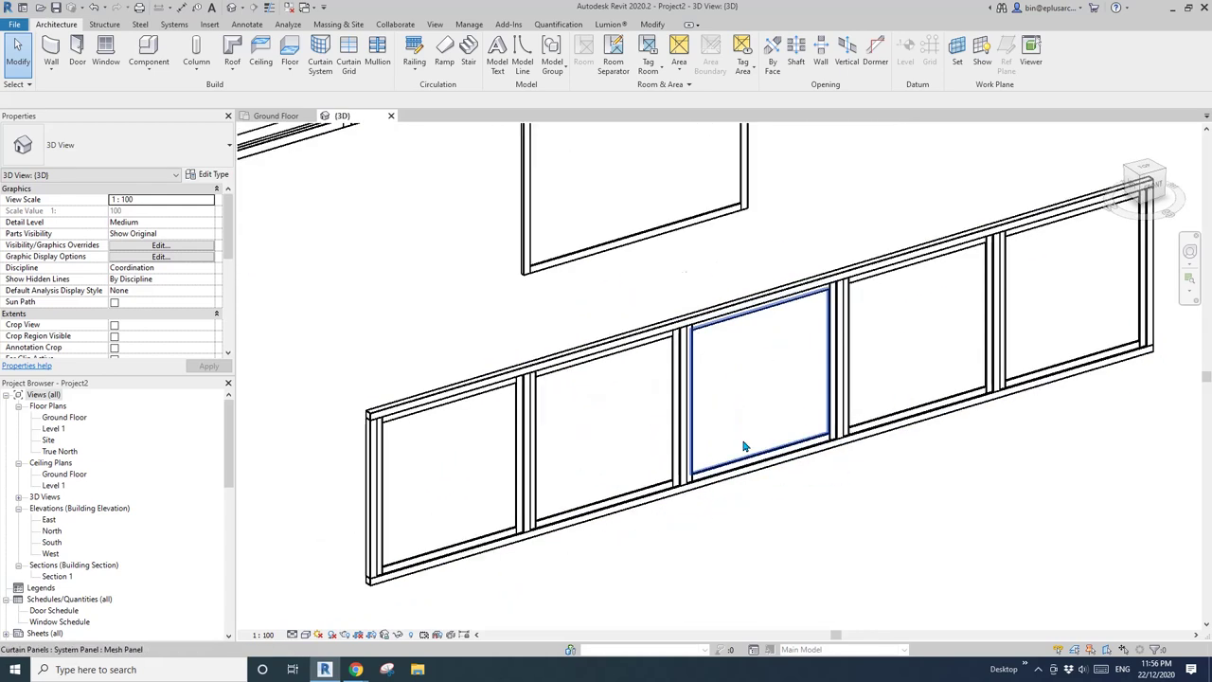
View the wire mesh fence reference photo in Chrome, then return to Revit
{"action": "mouse_move", "coordinate": [355, 669]}
{"action": "left_click", "coordinate": [417, 615]}
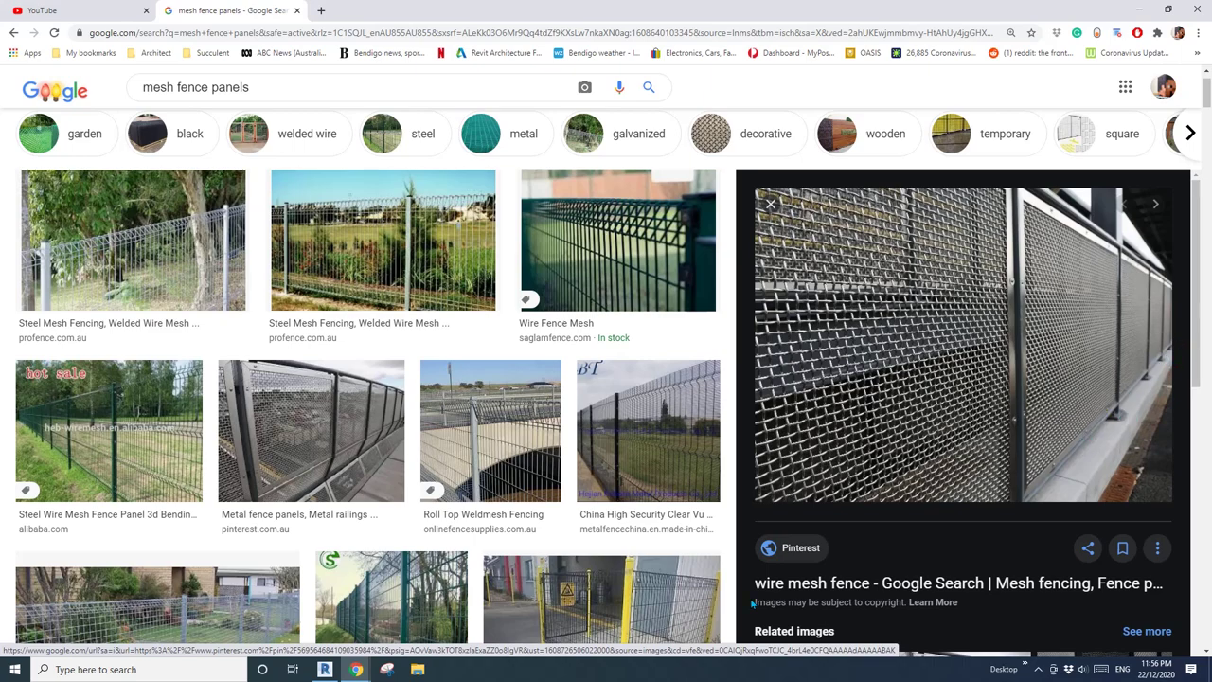
{"action": "left_click", "coordinate": [323, 669]}
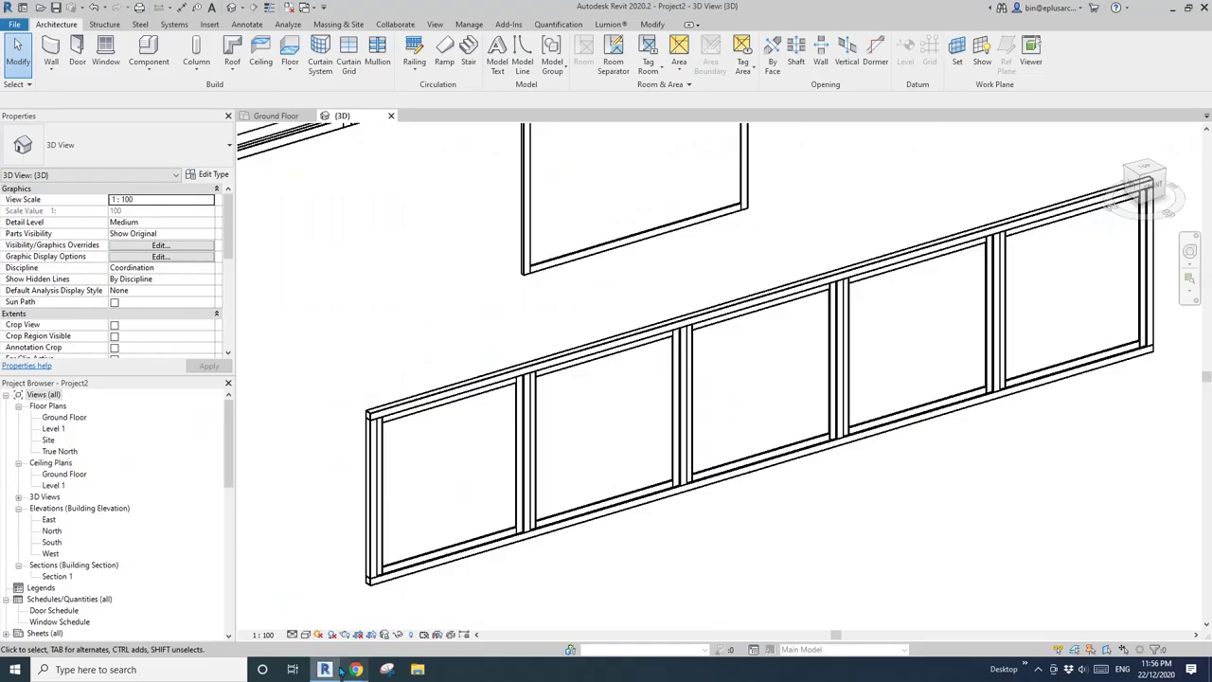
Set the mesh wall's Top Constraint to Ground Floor, Top Offset 1000, Base Offset 0
{"action": "left_click", "coordinate": [616, 467]}
{"action": "key", "text": "Escape"}
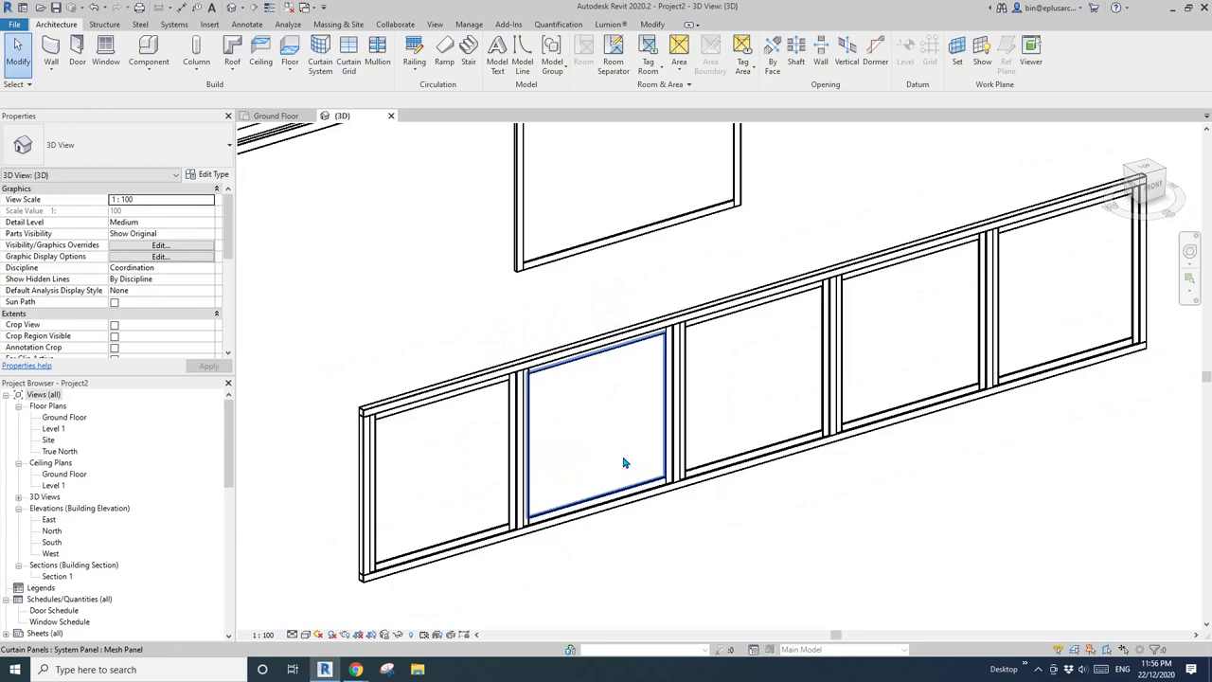
{"action": "left_click", "coordinate": [650, 501]}
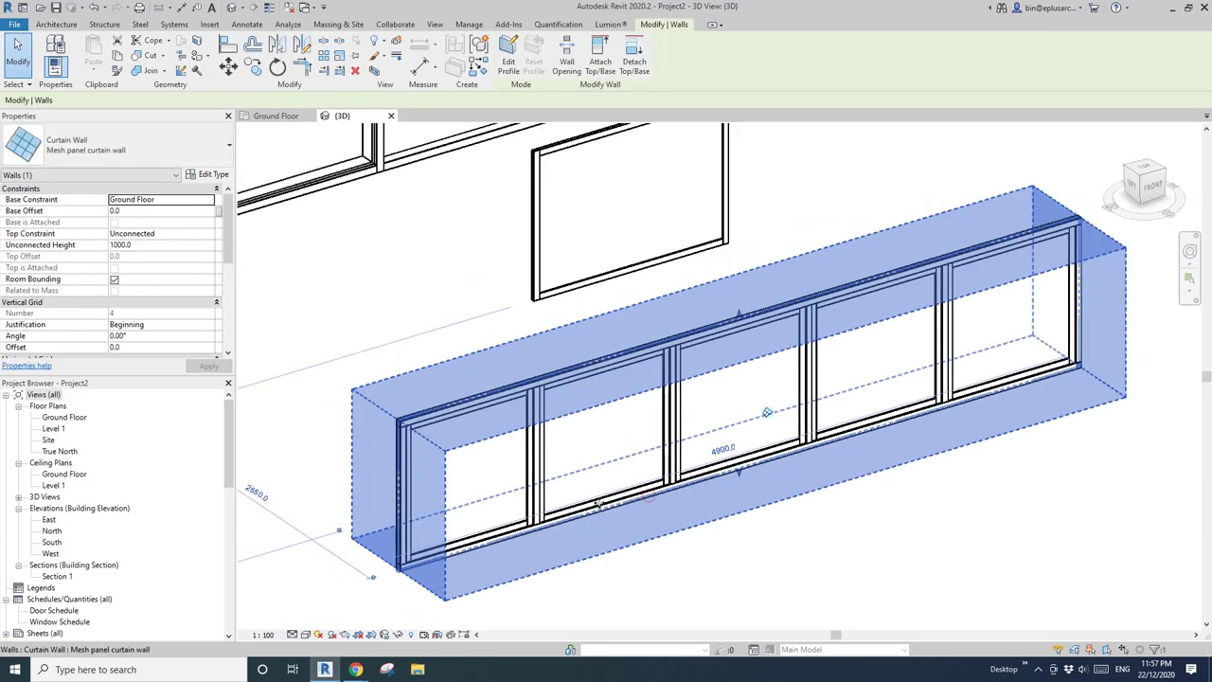
{"action": "middle_click_drag", "start_coordinate": [650, 502], "coordinate": [332, 327], "text": "shift"}
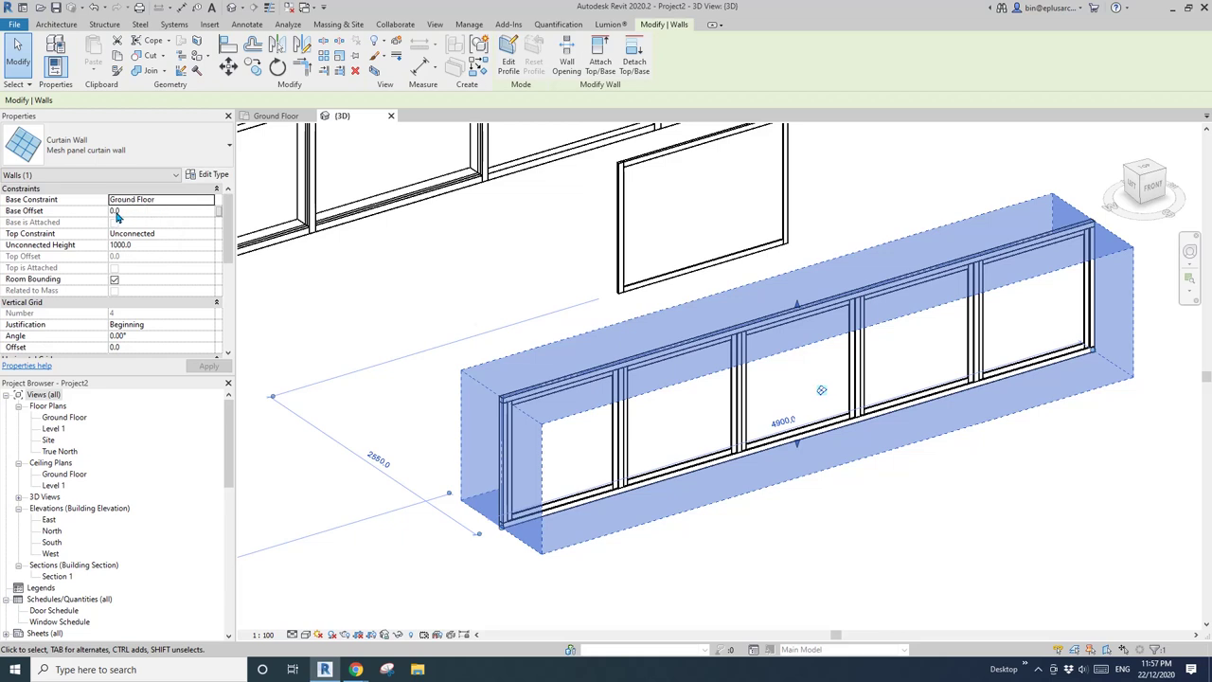
{"action": "left_click", "coordinate": [209, 235]}
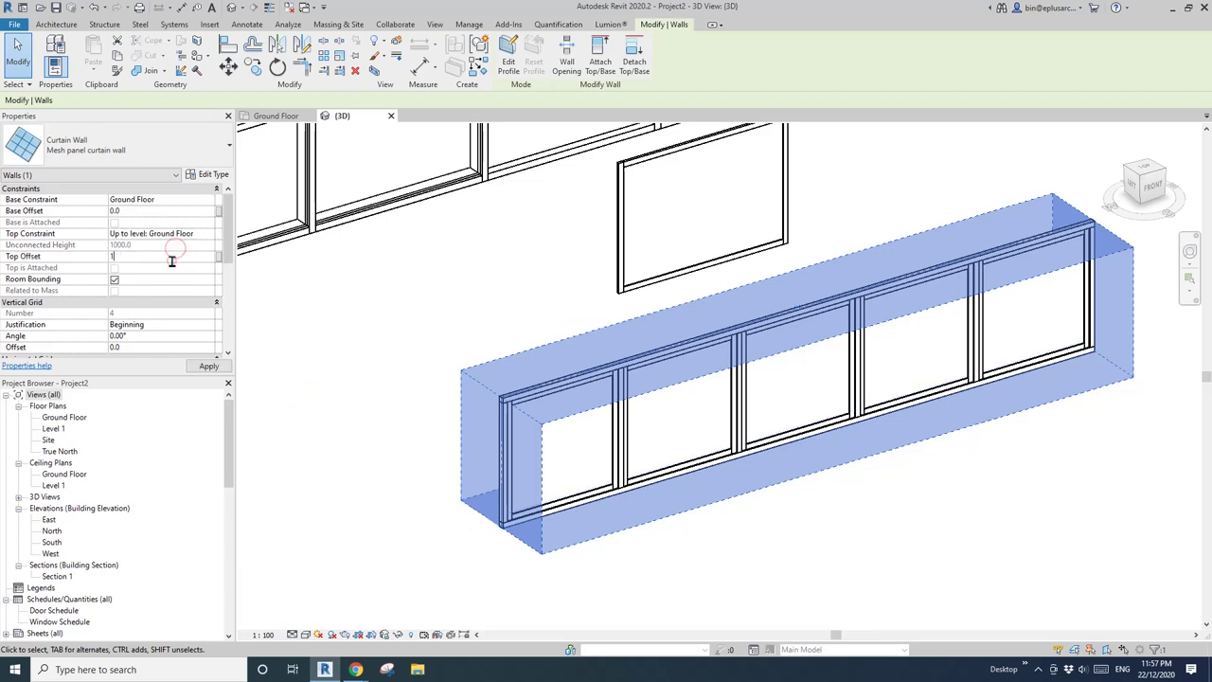
{"action": "key", "text": "Return"}
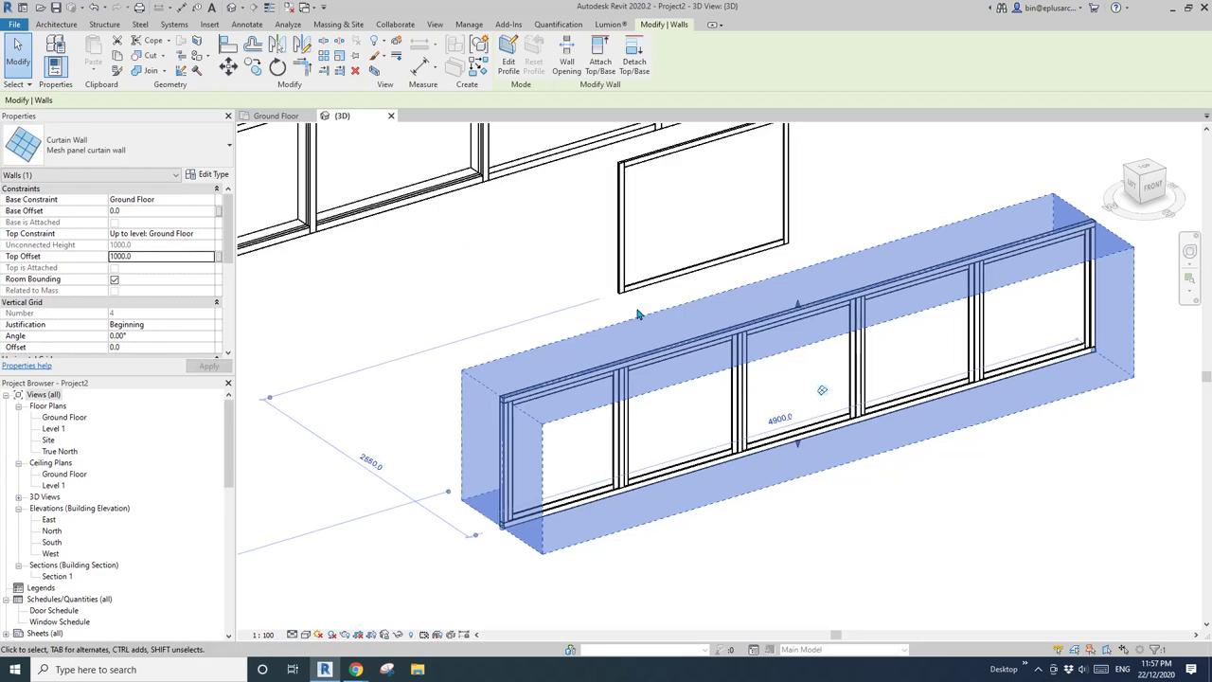
{"action": "middle_click_drag", "start_coordinate": [616, 313], "coordinate": [588, 332], "text": "shift"}
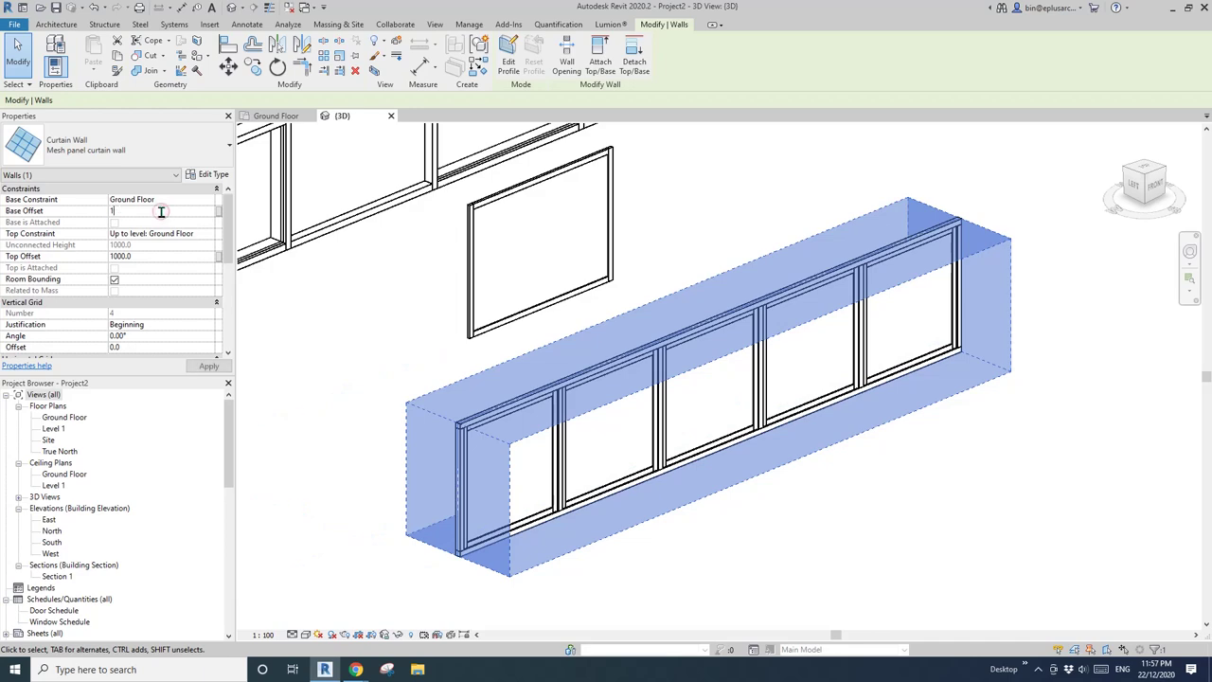
{"action": "middle_click_drag", "start_coordinate": [335, 250], "coordinate": [419, 265], "text": "shift"}
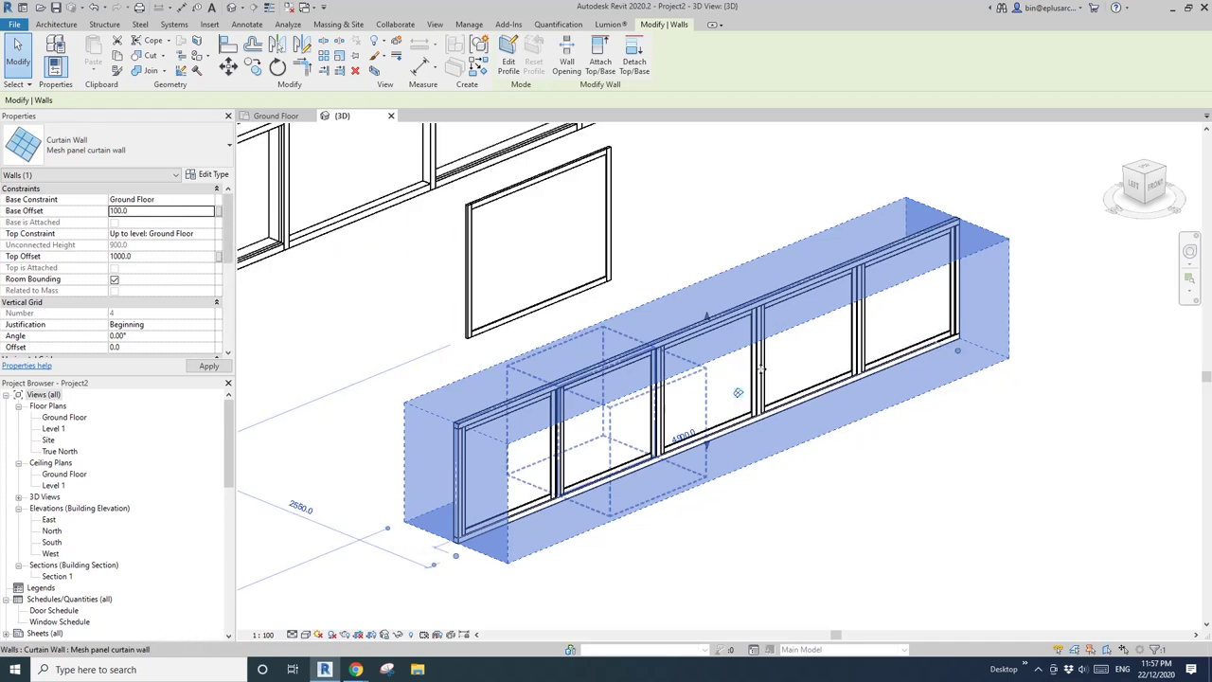
{"action": "middle_click_drag", "start_coordinate": [757, 377], "coordinate": [632, 472], "text": "shift"}
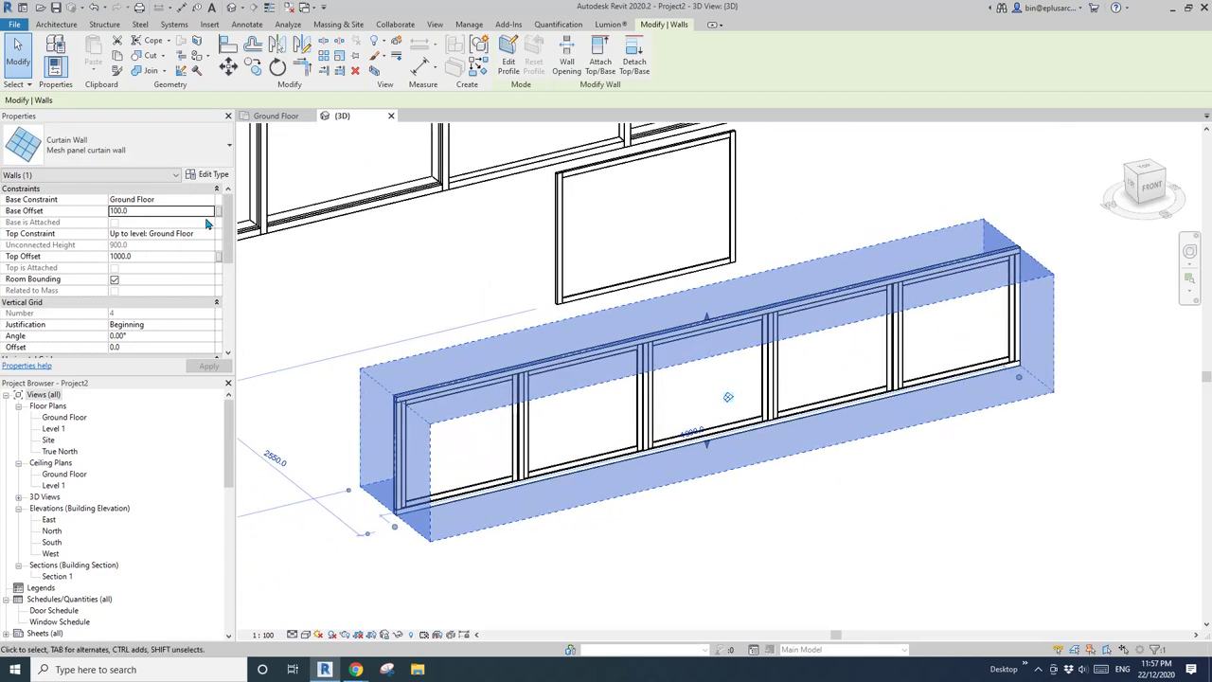
{"action": "key", "text": "Return"}
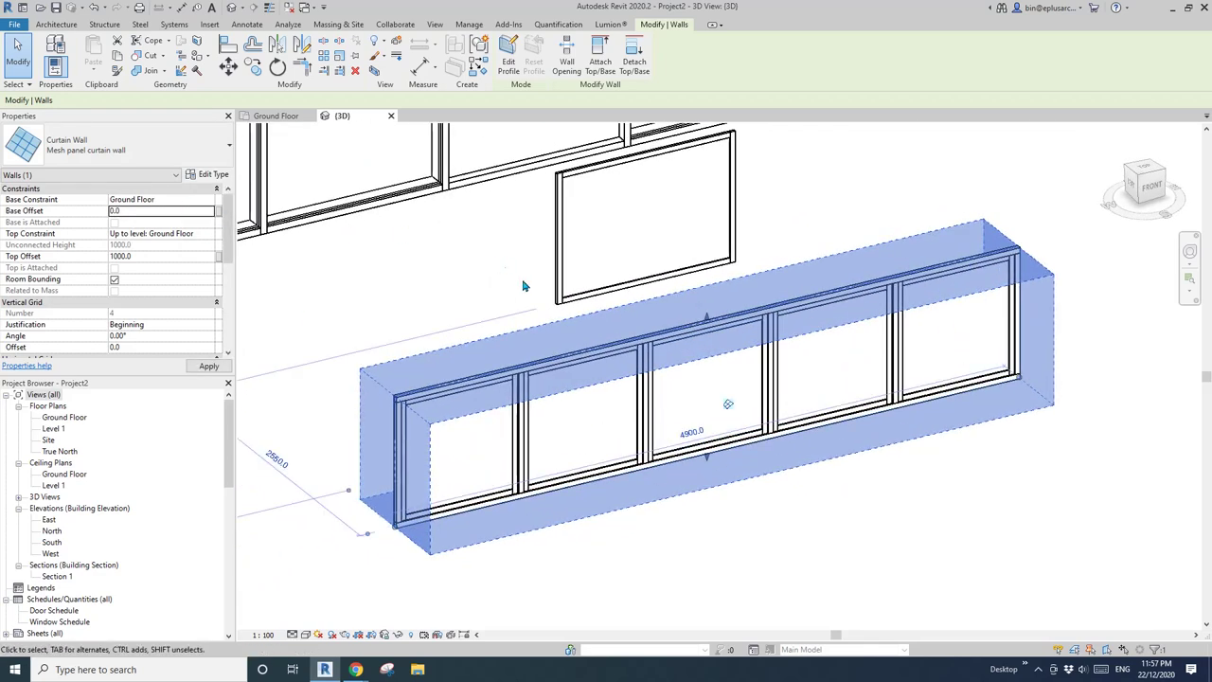
{"action": "middle_click_drag", "start_coordinate": [524, 286], "coordinate": [246, 151], "text": "shift"}
Place an All Segments horizontal curtain grid line just above the fence's bottom edge
{"action": "left_click", "coordinate": [54, 25]}
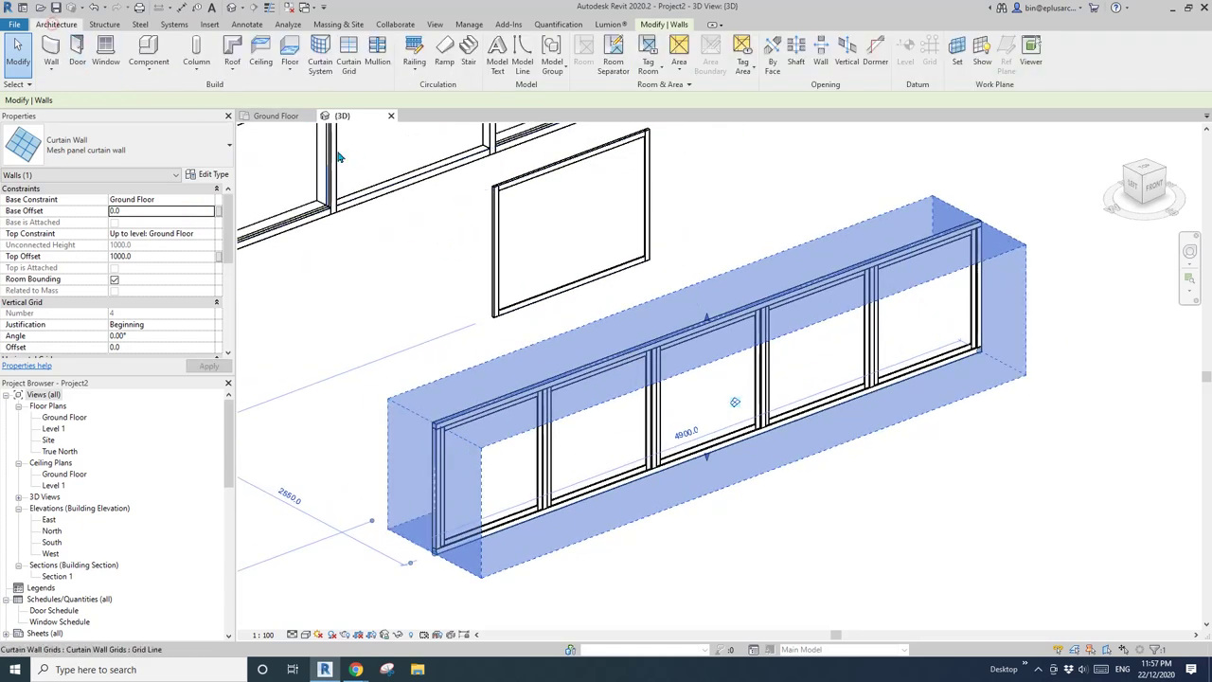
{"action": "left_click", "coordinate": [348, 66]}
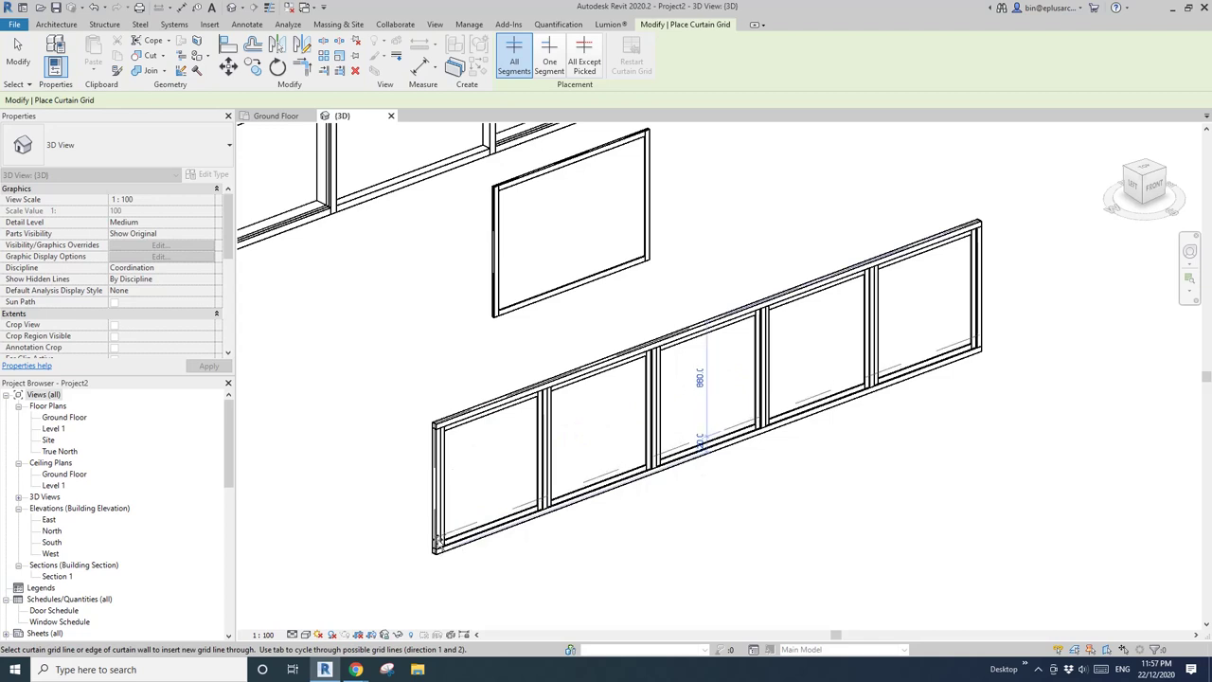
{"action": "scroll", "coordinate": [439, 546], "scroll_direction": "up", "scroll_amount": 2}
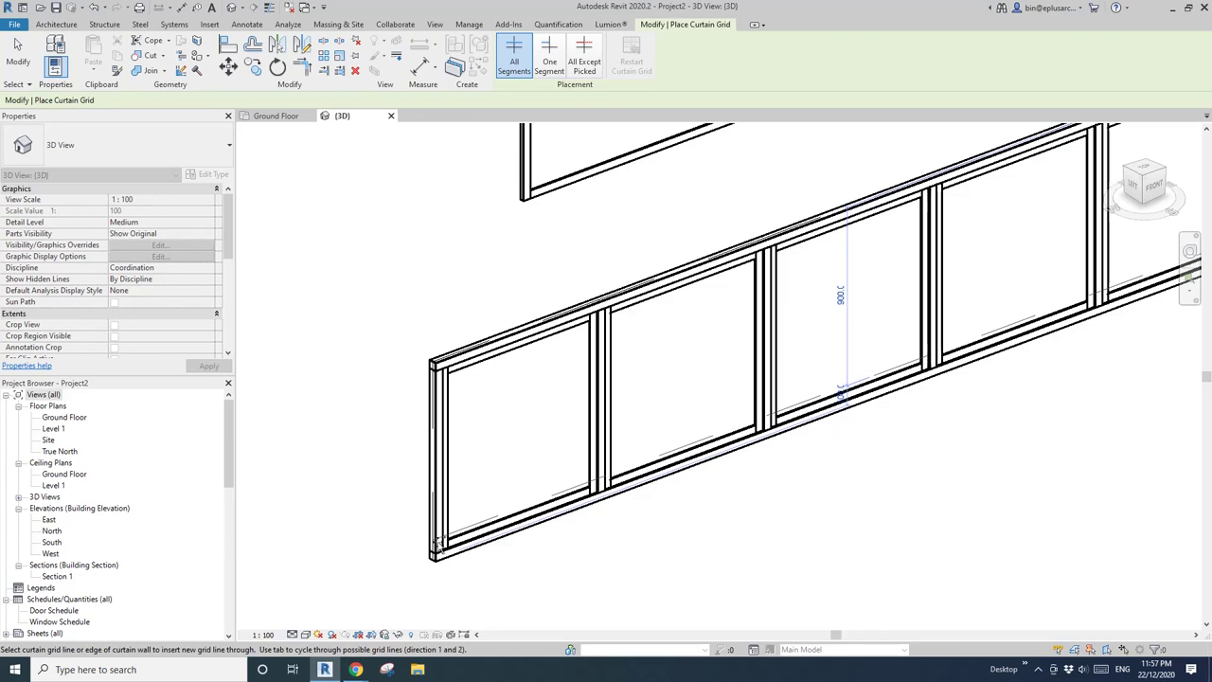
{"action": "left_click", "coordinate": [895, 420]}
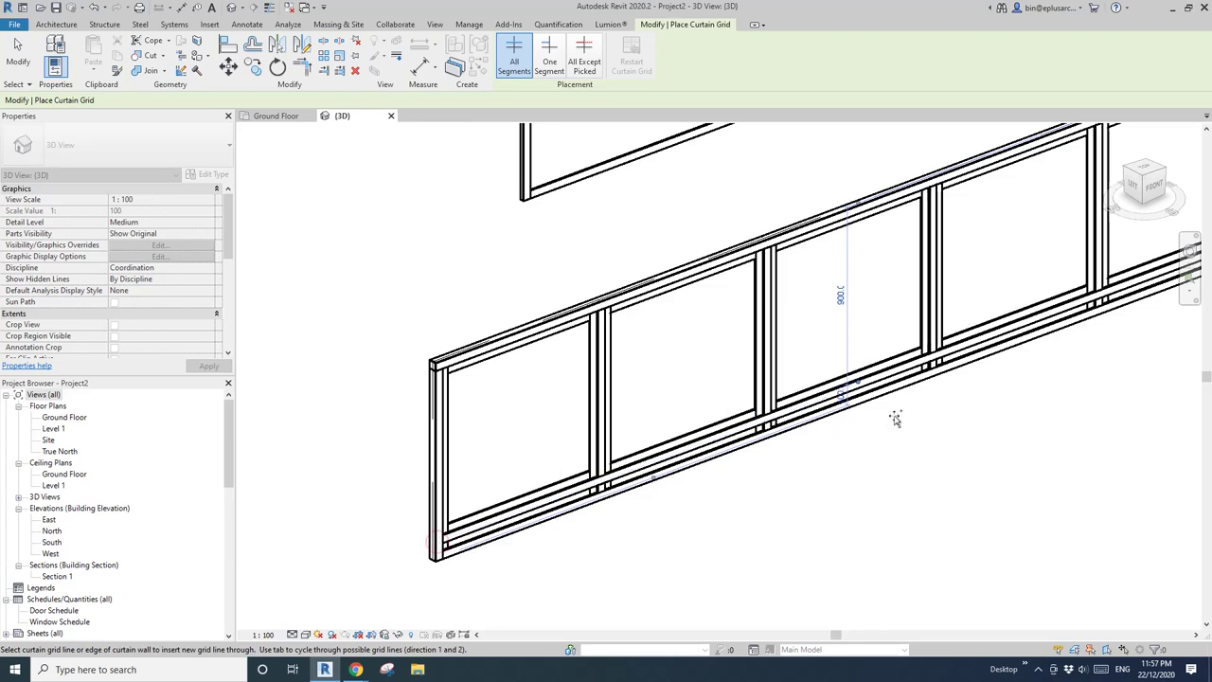
{"action": "scroll", "coordinate": [857, 408], "scroll_direction": "down", "scroll_amount": 4}
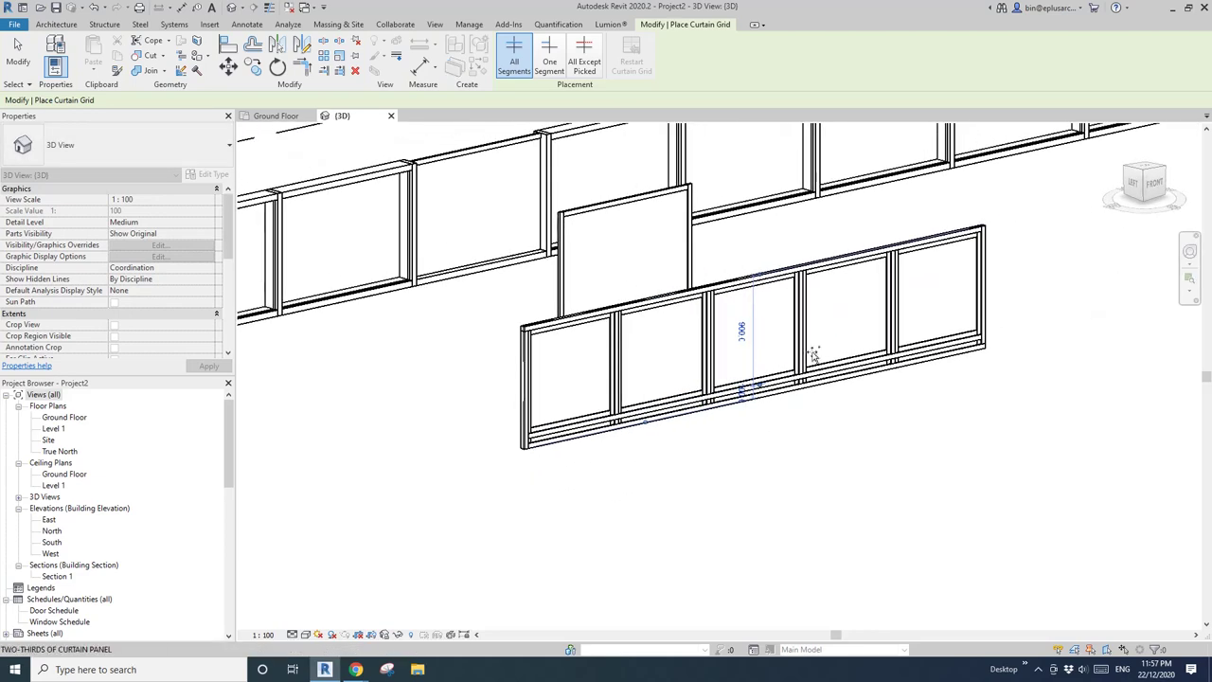
{"action": "key", "text": "Escape"}
{"action": "scroll", "coordinate": [592, 421], "scroll_direction": "up", "scroll_amount": 4}
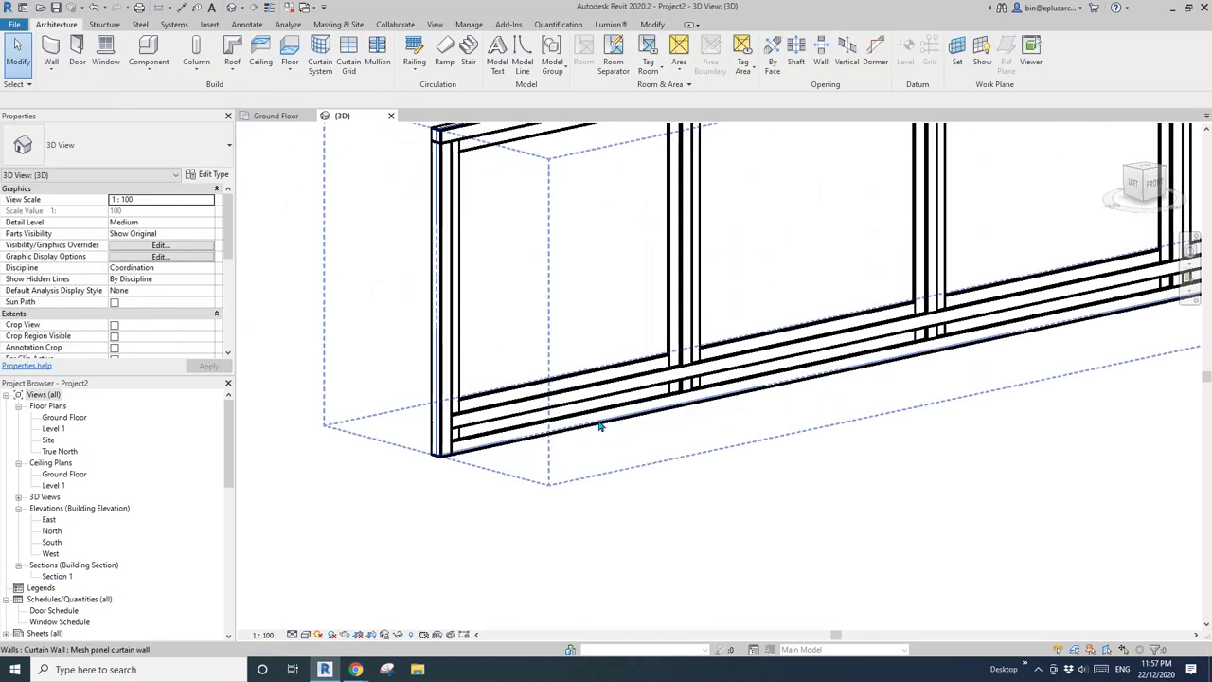
{"action": "left_click", "coordinate": [598, 427]}
{"action": "middle_click_drag", "start_coordinate": [598, 426], "coordinate": [671, 429]}
Inspect the bottom rail mullions, then select the narrow bottom panel below the new grid line
{"action": "key", "text": "Escape"}
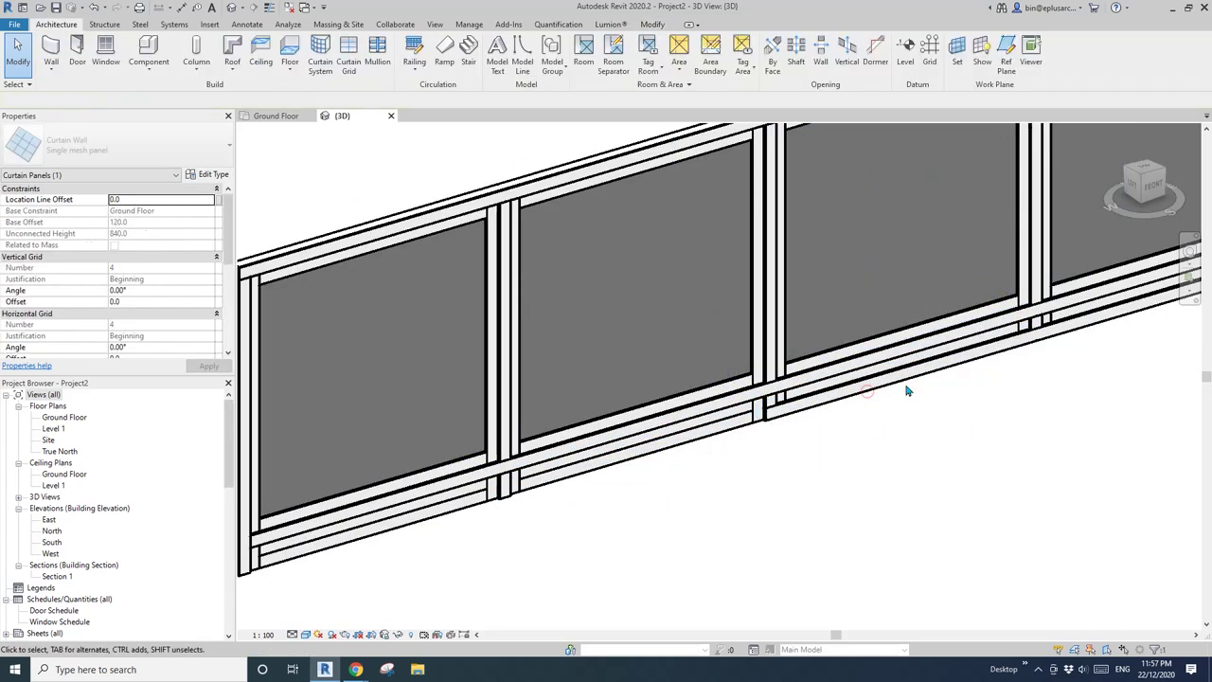
{"action": "left_click", "coordinate": [907, 376]}
{"action": "middle_click_drag", "start_coordinate": [912, 390], "coordinate": [622, 436], "text": "shift"}
{"action": "key", "text": "Escape"}
{"action": "left_click", "coordinate": [1046, 328]}
{"action": "key", "text": "Escape"}
{"action": "scroll", "coordinate": [566, 460], "scroll_direction": "up", "scroll_amount": 6}
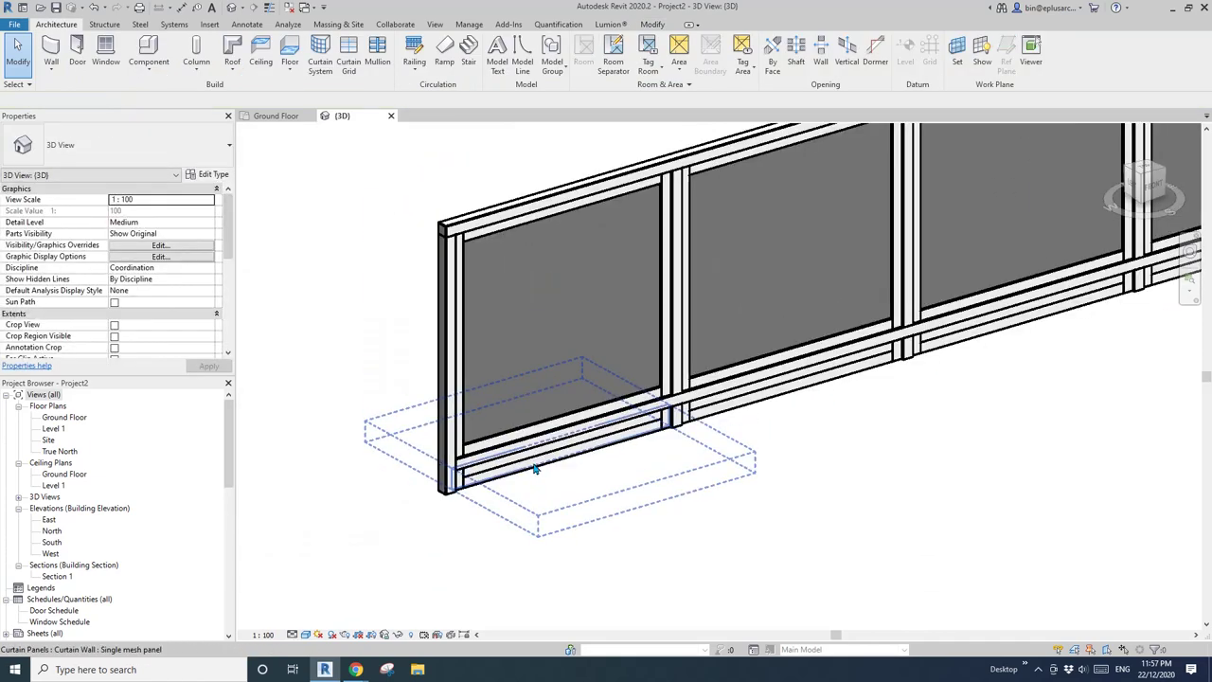
{"action": "scroll", "coordinate": [531, 480], "scroll_direction": "down", "scroll_amount": 3}
{"action": "left_click", "coordinate": [533, 473]}
{"action": "middle_click_drag", "start_coordinate": [533, 474], "coordinate": [582, 433], "text": "shift"}
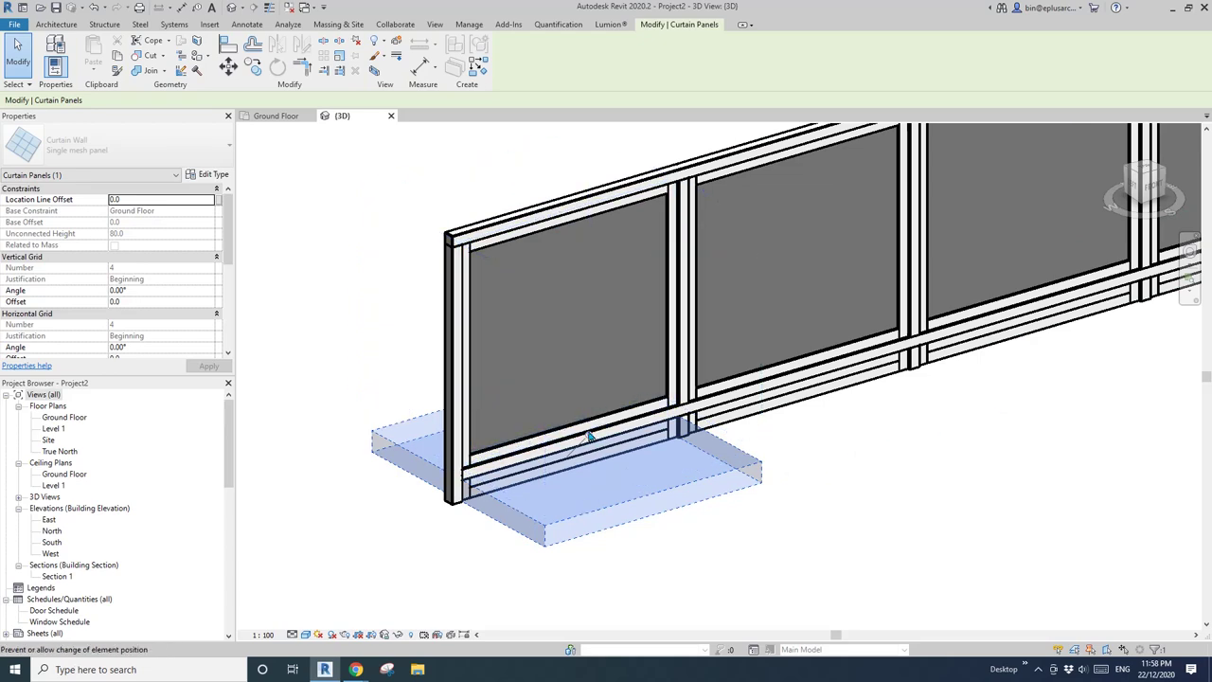
Load the Empty Panel.rfa family from the Revit library
{"action": "left_click", "coordinate": [161, 150]}
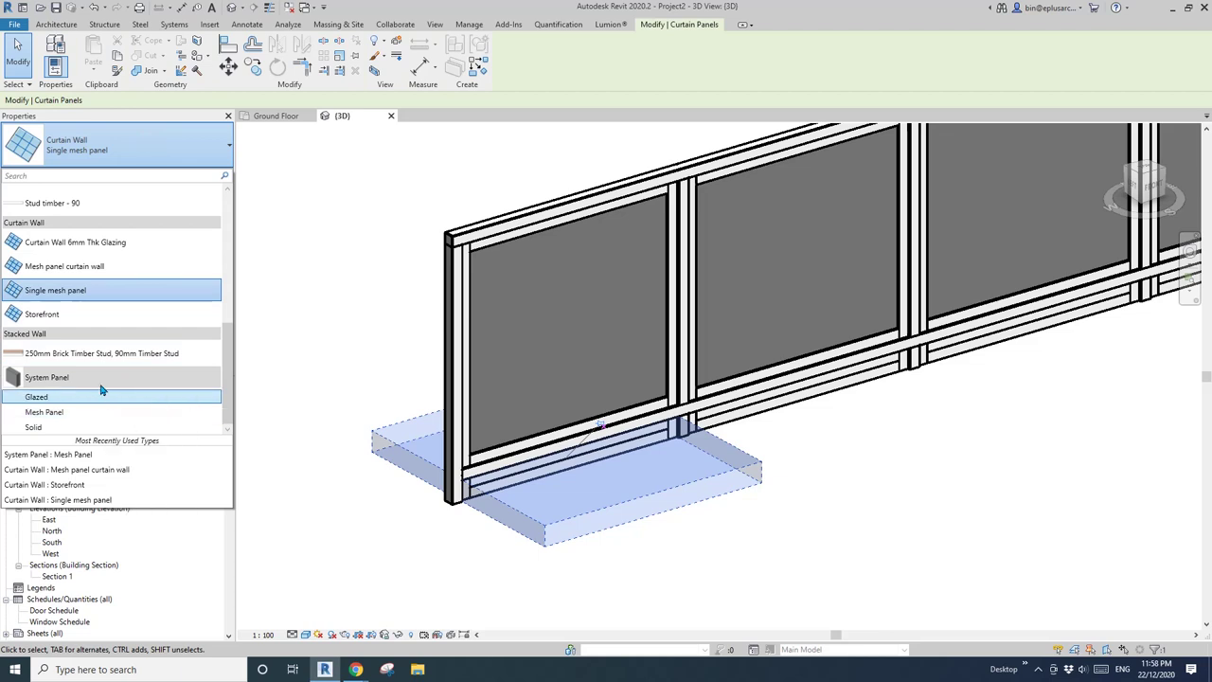
{"action": "scroll", "coordinate": [102, 360], "scroll_direction": "up", "scroll_amount": 3}
{"action": "scroll", "coordinate": [94, 275], "scroll_direction": "up", "scroll_amount": 1}
{"action": "scroll", "coordinate": [95, 275], "scroll_direction": "down", "scroll_amount": 4}
{"action": "left_click", "coordinate": [212, 25]}
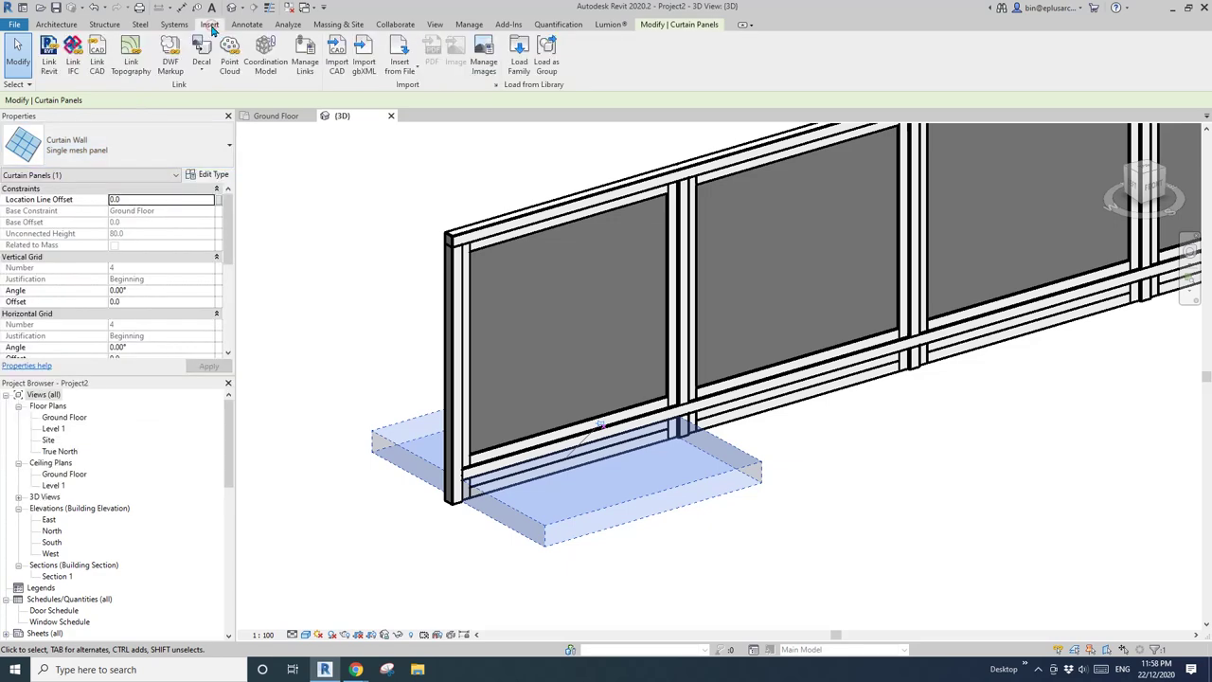
{"action": "left_click", "coordinate": [518, 59]}
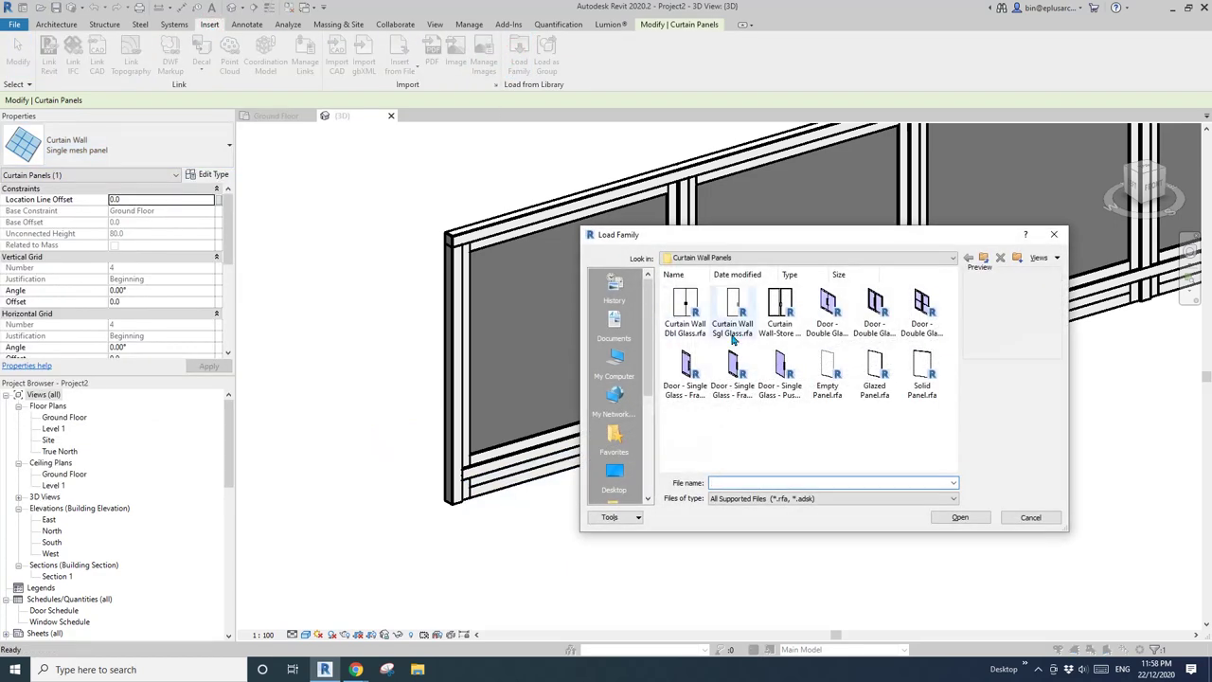
{"action": "double_click", "coordinate": [833, 374]}
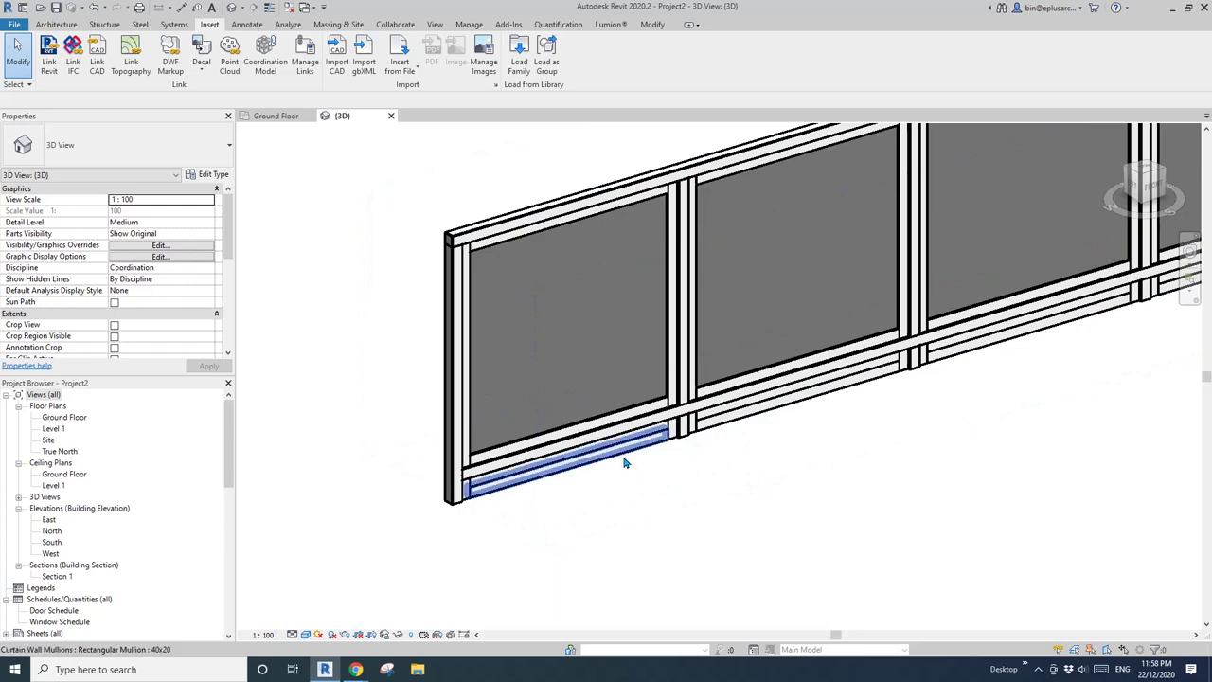
Change one narrow bottom-strip panel to Empty Panel and check the result
{"action": "left_click", "coordinate": [547, 461]}
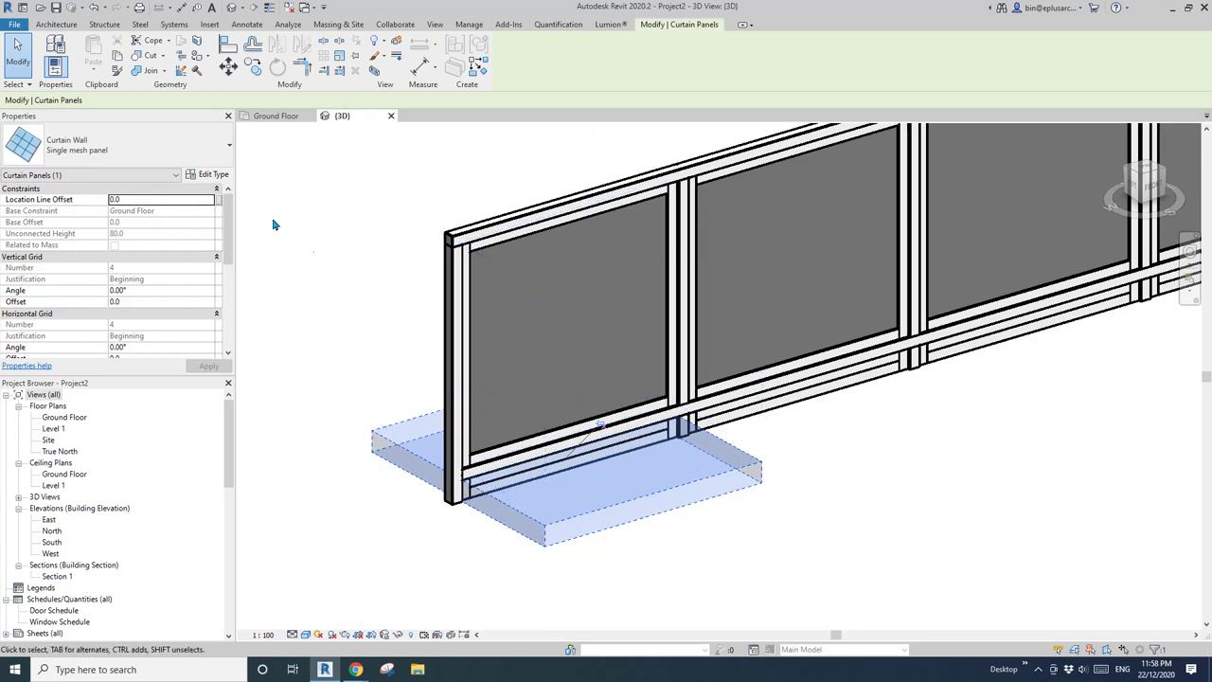
{"action": "left_click", "coordinate": [184, 149]}
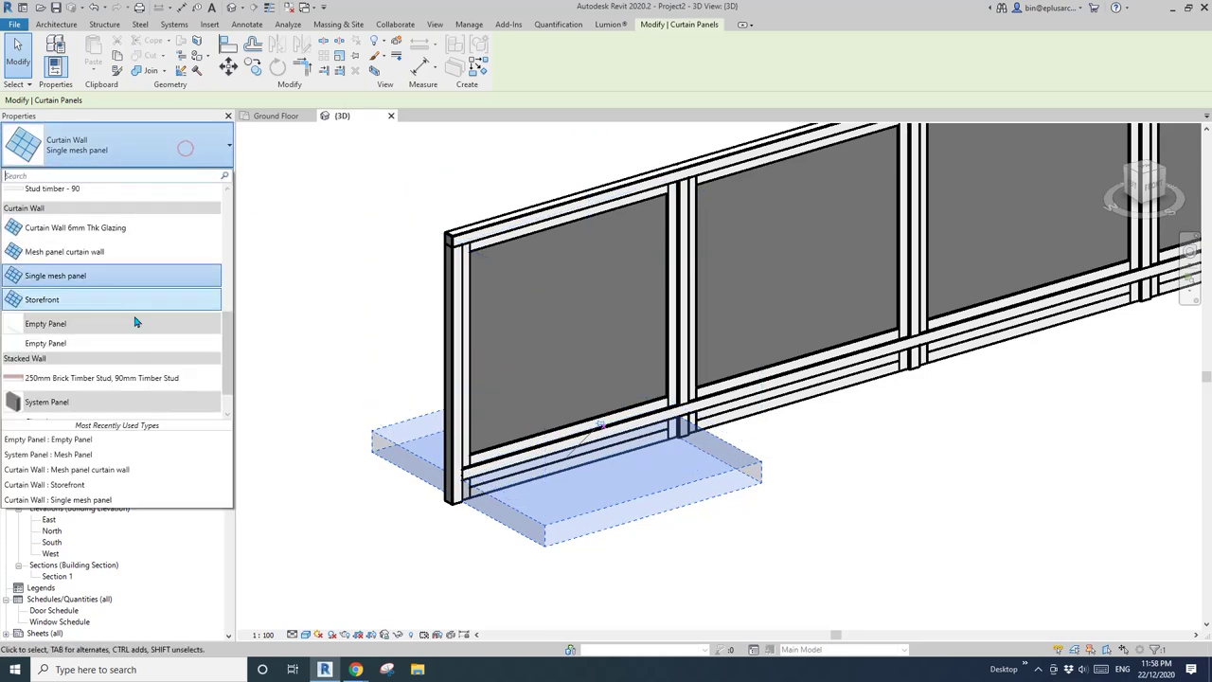
{"action": "left_click", "coordinate": [57, 346]}
{"action": "left_click", "coordinate": [708, 464]}
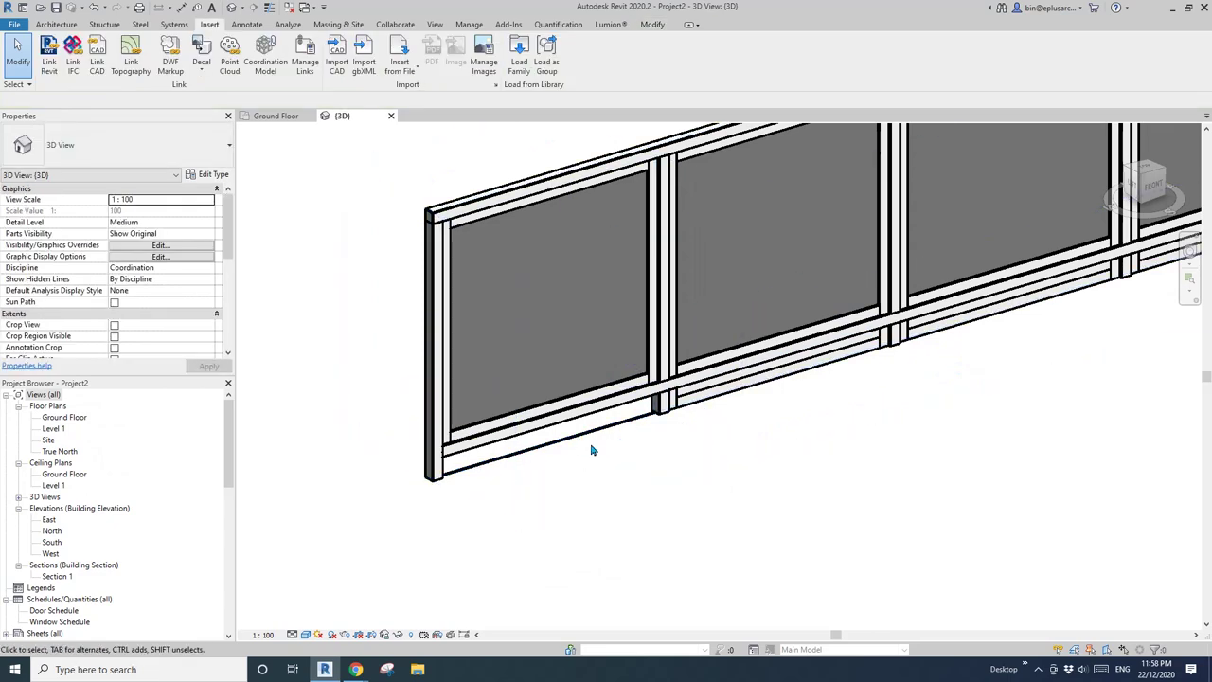
{"action": "scroll", "coordinate": [591, 450], "scroll_direction": "down", "scroll_amount": 3}
{"action": "scroll", "coordinate": [568, 473], "scroll_direction": "up", "scroll_amount": 5}
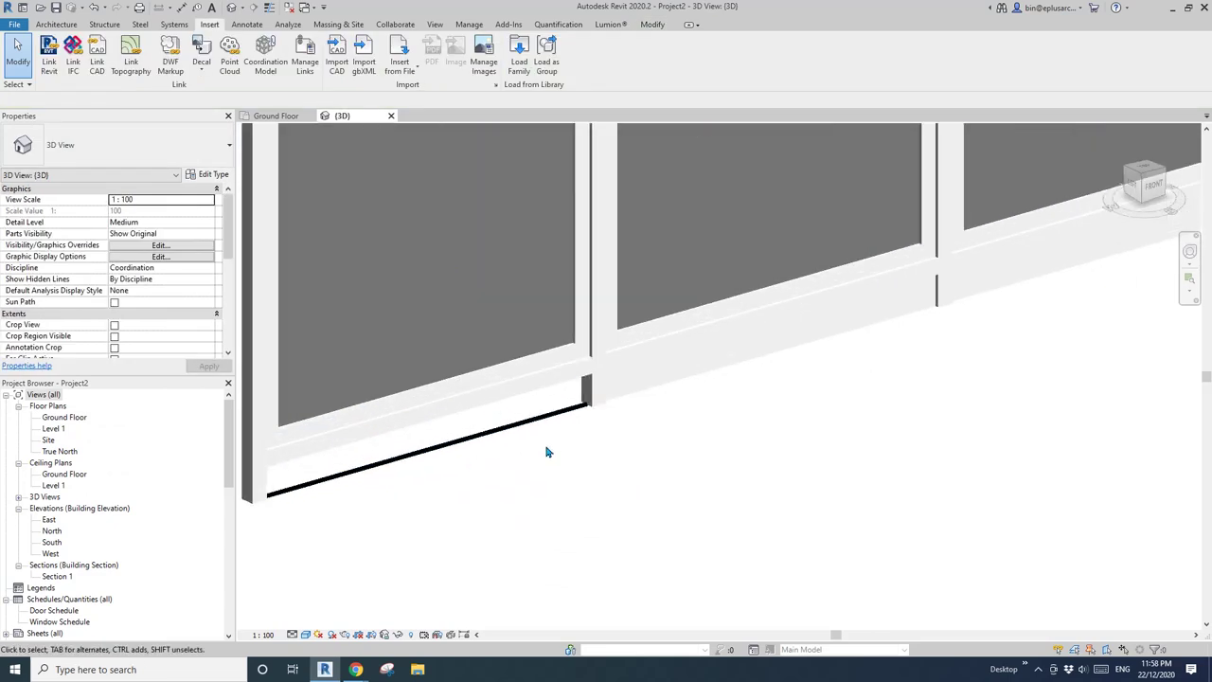
{"action": "left_click", "coordinate": [578, 403]}
{"action": "middle_click_drag", "start_coordinate": [450, 424], "coordinate": [400, 490]}
{"action": "scroll", "coordinate": [400, 490], "scroll_direction": "down", "scroll_amount": 3}
{"action": "left_click", "coordinate": [428, 501]}
{"action": "scroll", "coordinate": [514, 460], "scroll_direction": "down", "scroll_amount": 2}
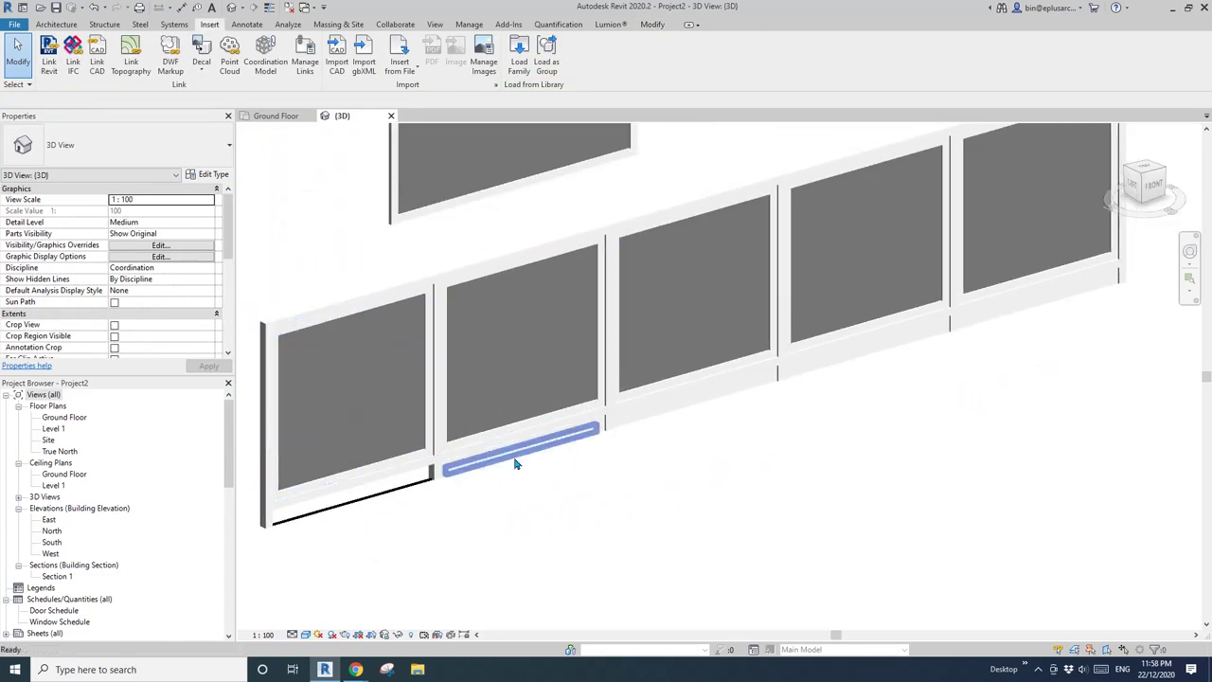
{"action": "scroll", "coordinate": [541, 457], "scroll_direction": "up", "scroll_amount": 3}
Select all four bottom-strip panels and set them to Empty Panel
{"action": "left_click", "coordinate": [542, 458]}
{"action": "middle_click_drag", "start_coordinate": [542, 458], "coordinate": [661, 425], "text": "shift"}
{"action": "left_click", "coordinate": [660, 416], "text": "ctrl"}
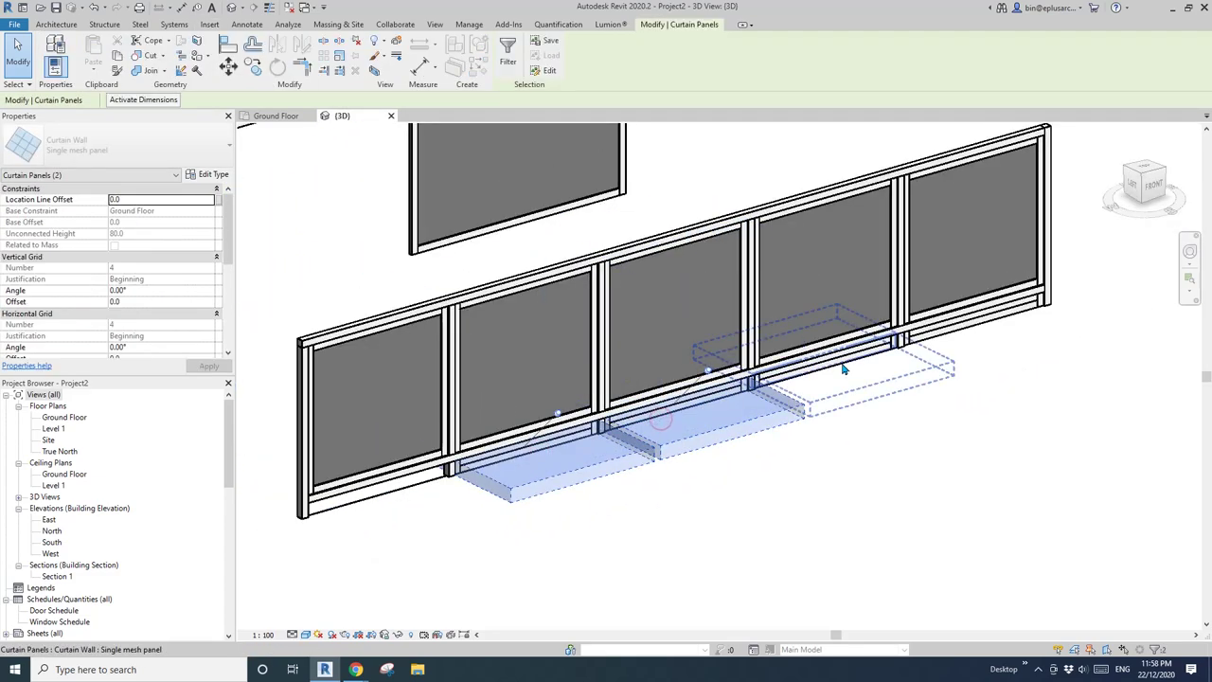
{"action": "left_click", "coordinate": [871, 374], "text": "ctrl"}
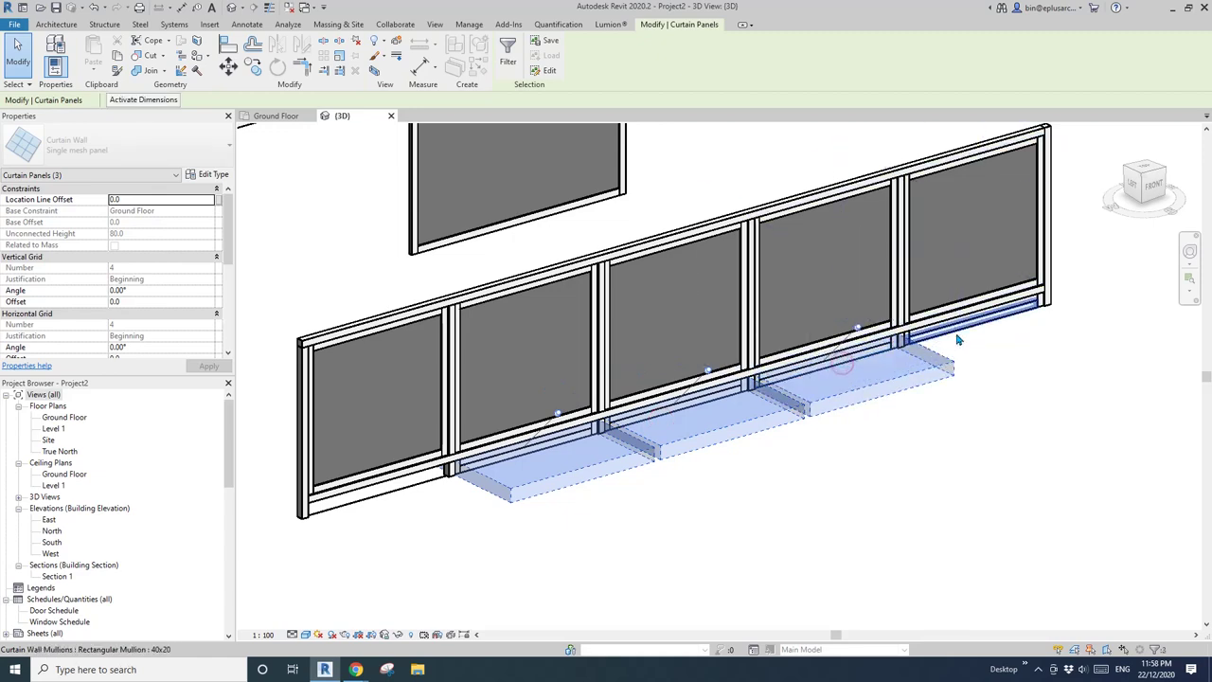
{"action": "left_click", "coordinate": [957, 339], "text": "ctrl"}
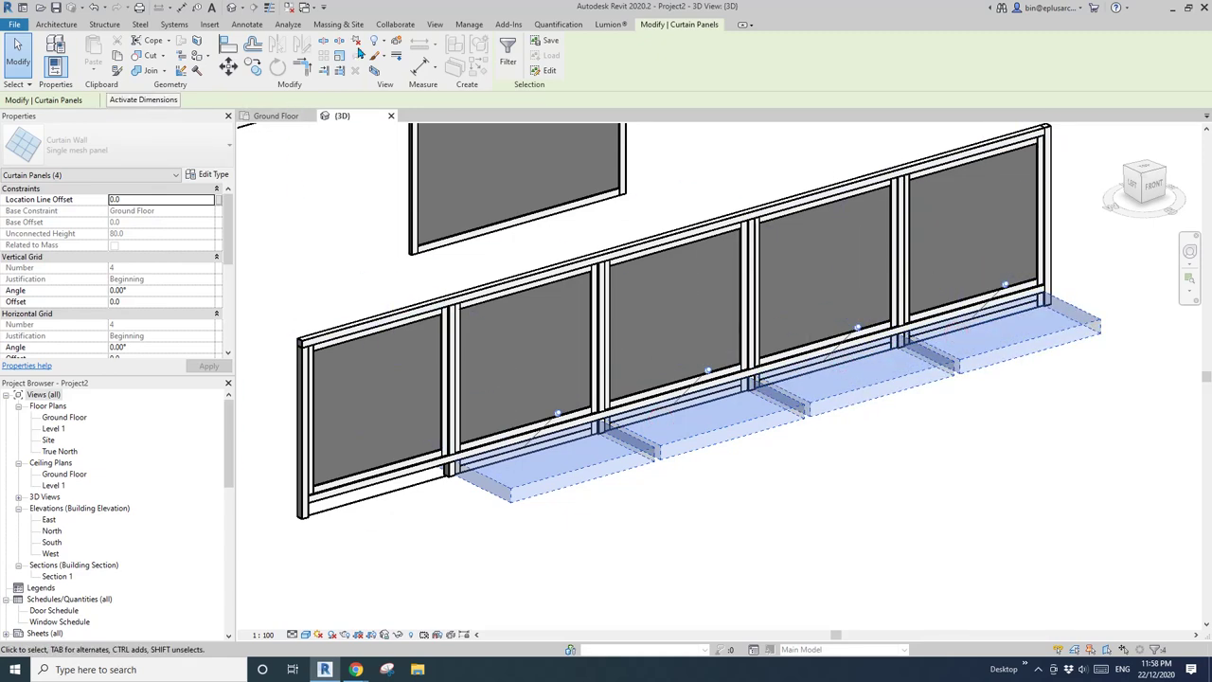
{"action": "left_click", "coordinate": [156, 148]}
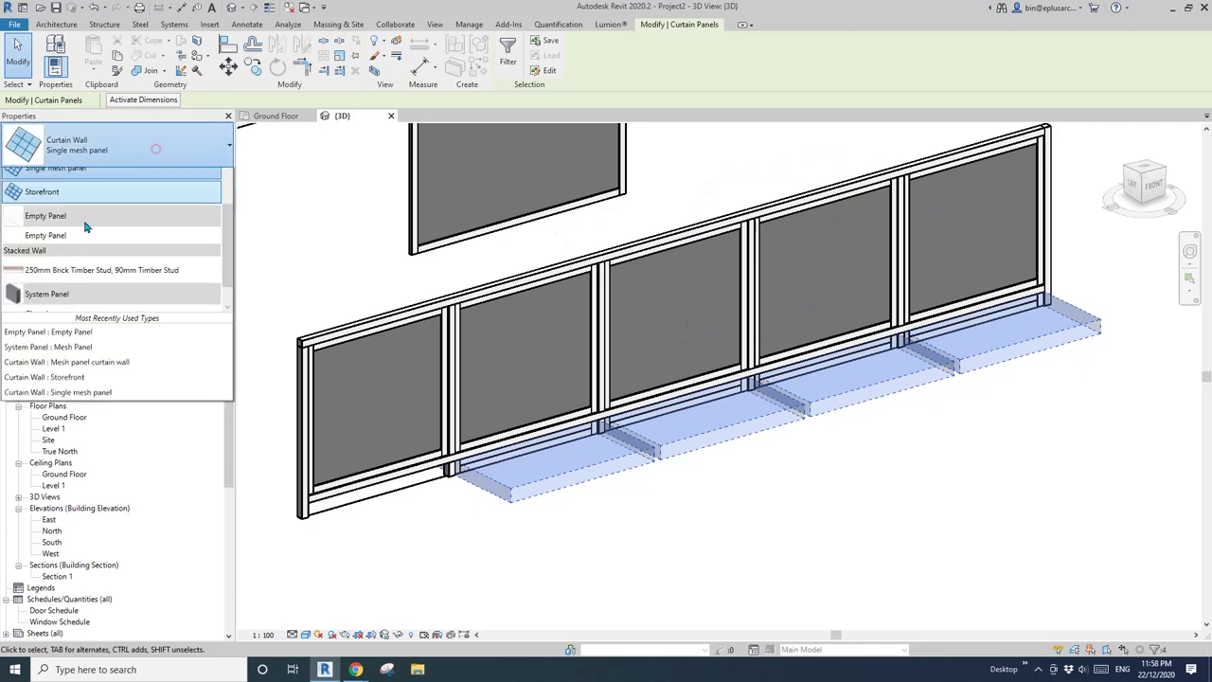
{"action": "scroll", "coordinate": [38, 327], "scroll_direction": "down", "scroll_amount": 1}
{"action": "left_click", "coordinate": [55, 320]}
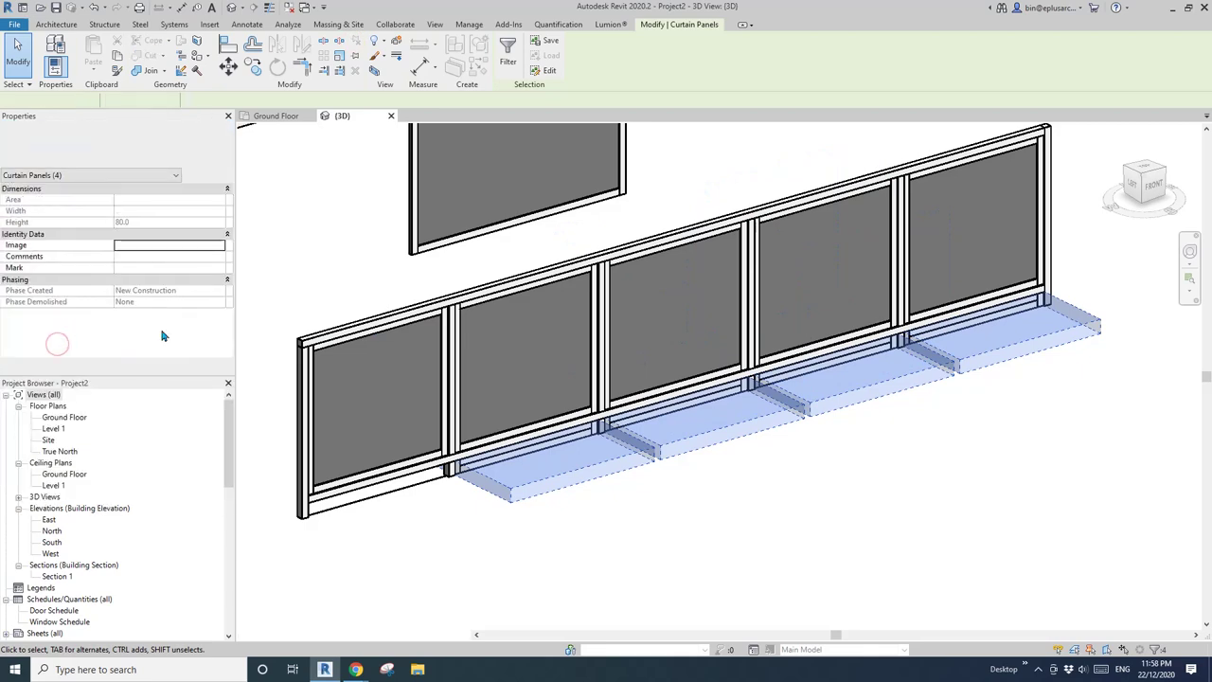
{"action": "left_click", "coordinate": [855, 382]}
{"action": "scroll", "coordinate": [855, 384], "scroll_direction": "down", "scroll_amount": 2}
{"action": "middle_click_drag", "start_coordinate": [860, 376], "coordinate": [606, 423], "text": "shift"}
{"action": "scroll", "coordinate": [565, 425], "scroll_direction": "up", "scroll_amount": 5}
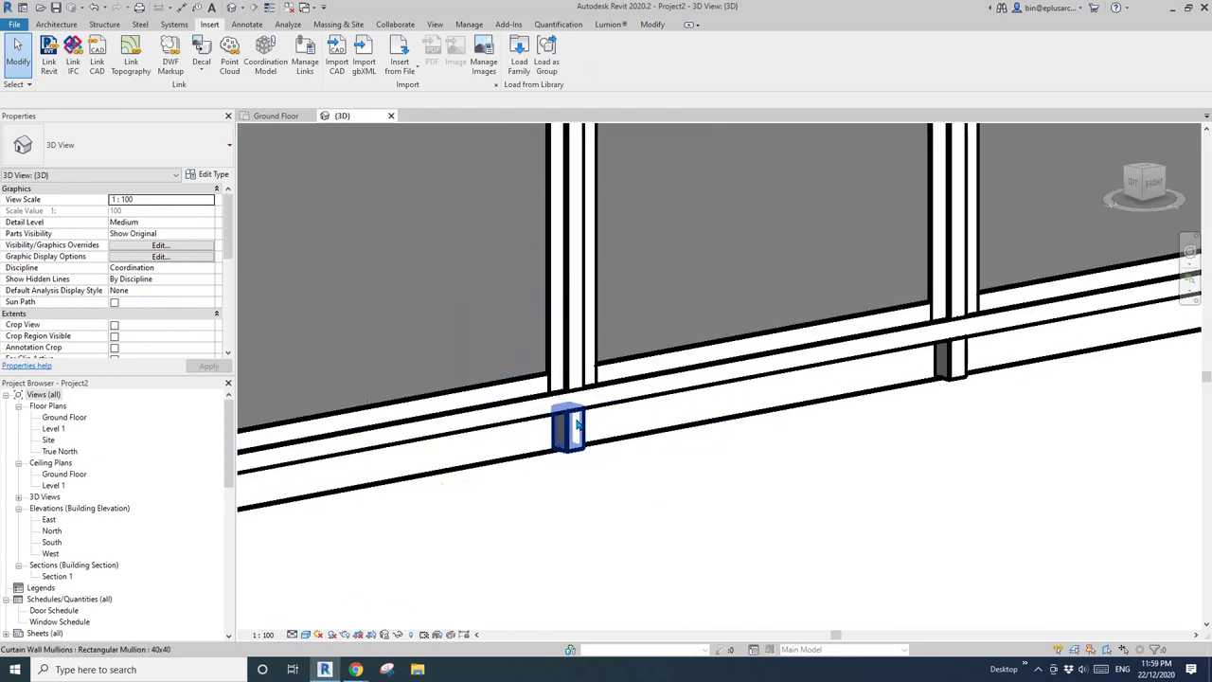
{"action": "left_click", "coordinate": [574, 423]}
{"action": "scroll", "coordinate": [580, 413], "scroll_direction": "up", "scroll_amount": 2}
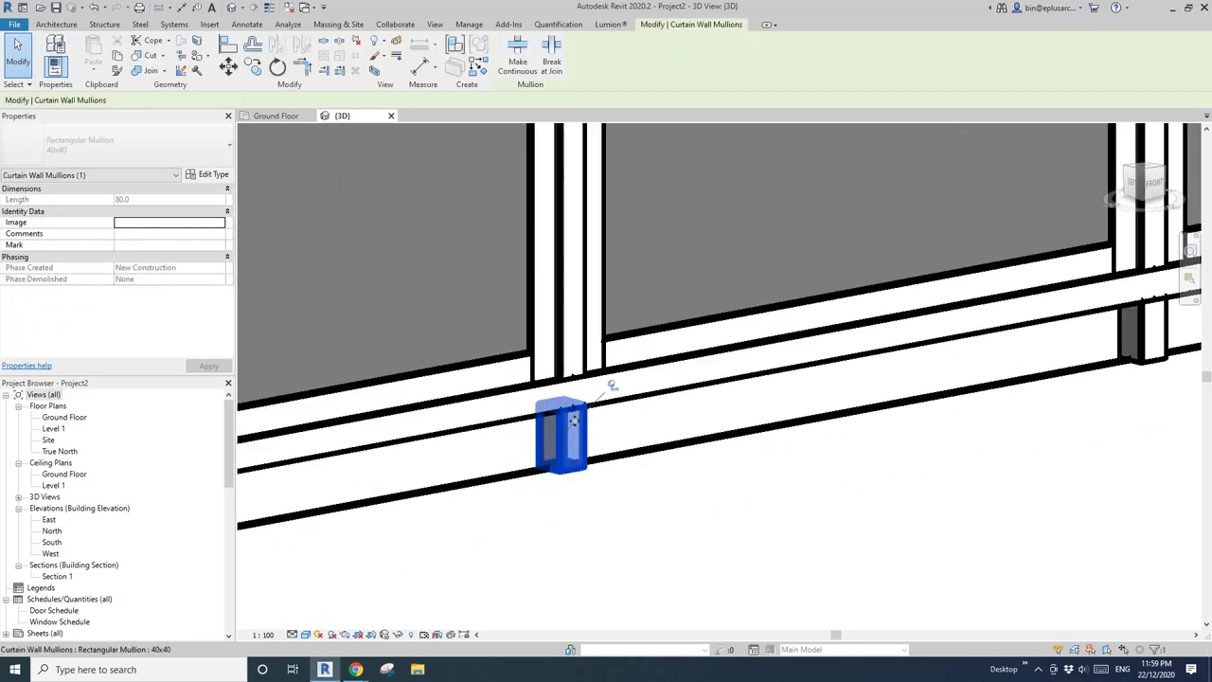
{"action": "left_click", "coordinate": [571, 371]}
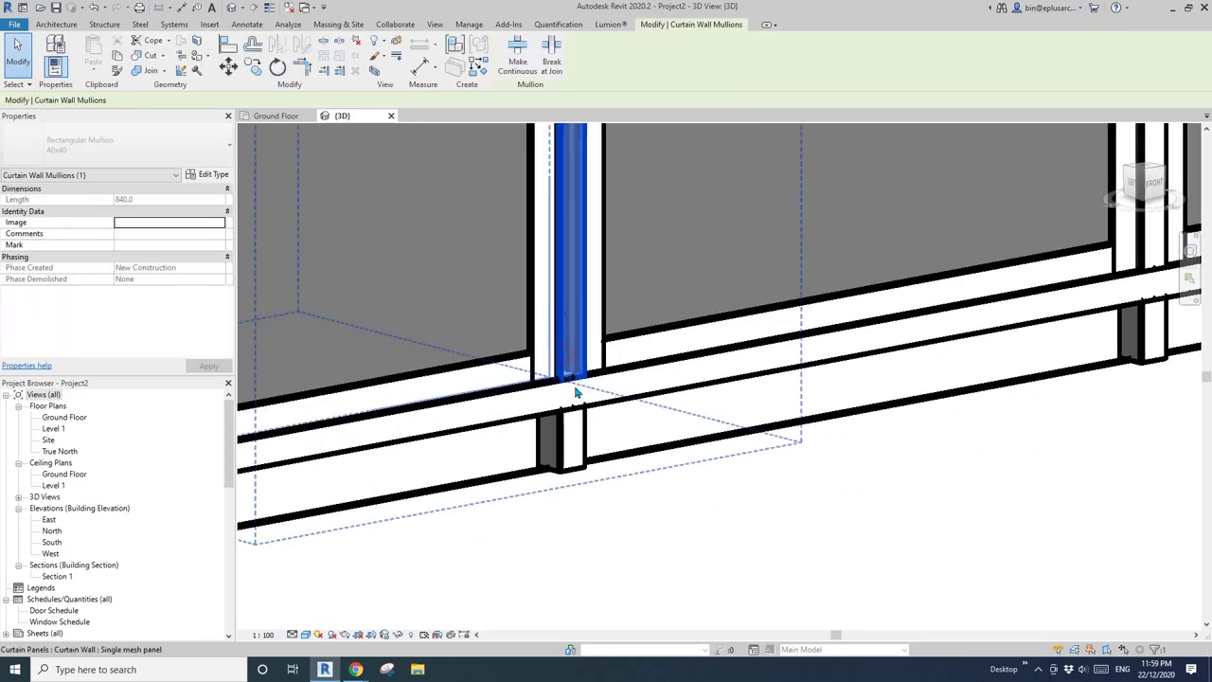
{"action": "key", "text": "Escape"}
{"action": "left_click", "coordinate": [606, 386]}
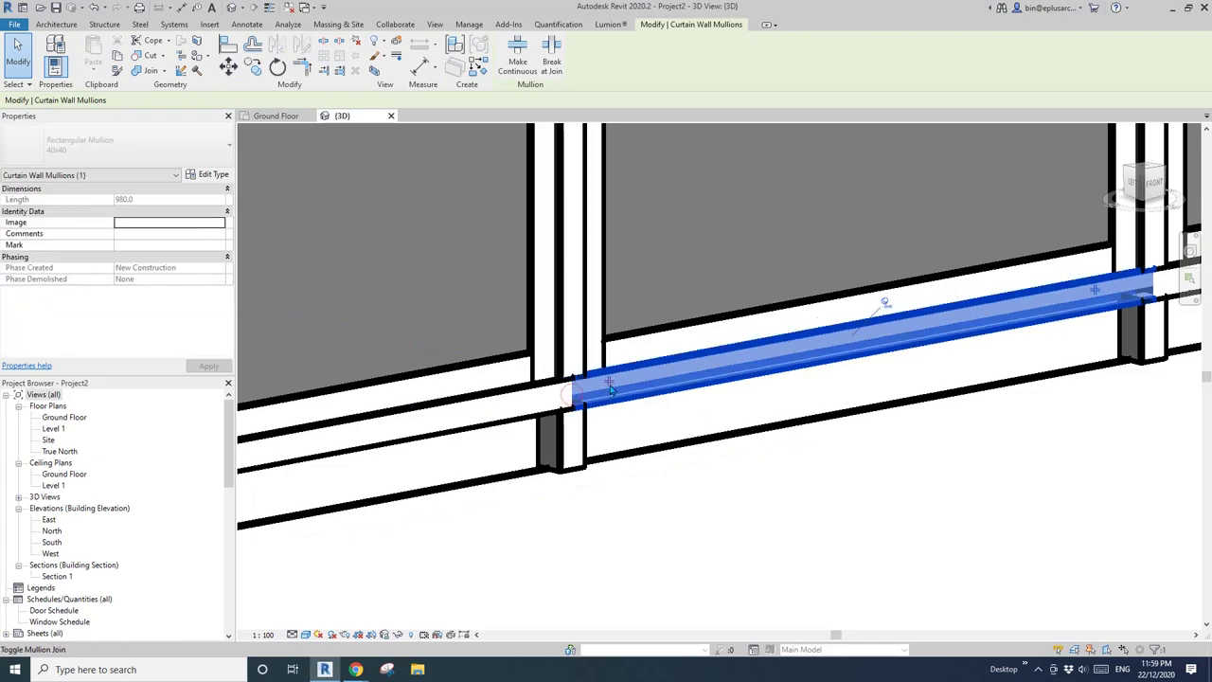
{"action": "key", "text": "Escape"}
{"action": "scroll", "coordinate": [613, 393], "scroll_direction": "down", "scroll_amount": 6}
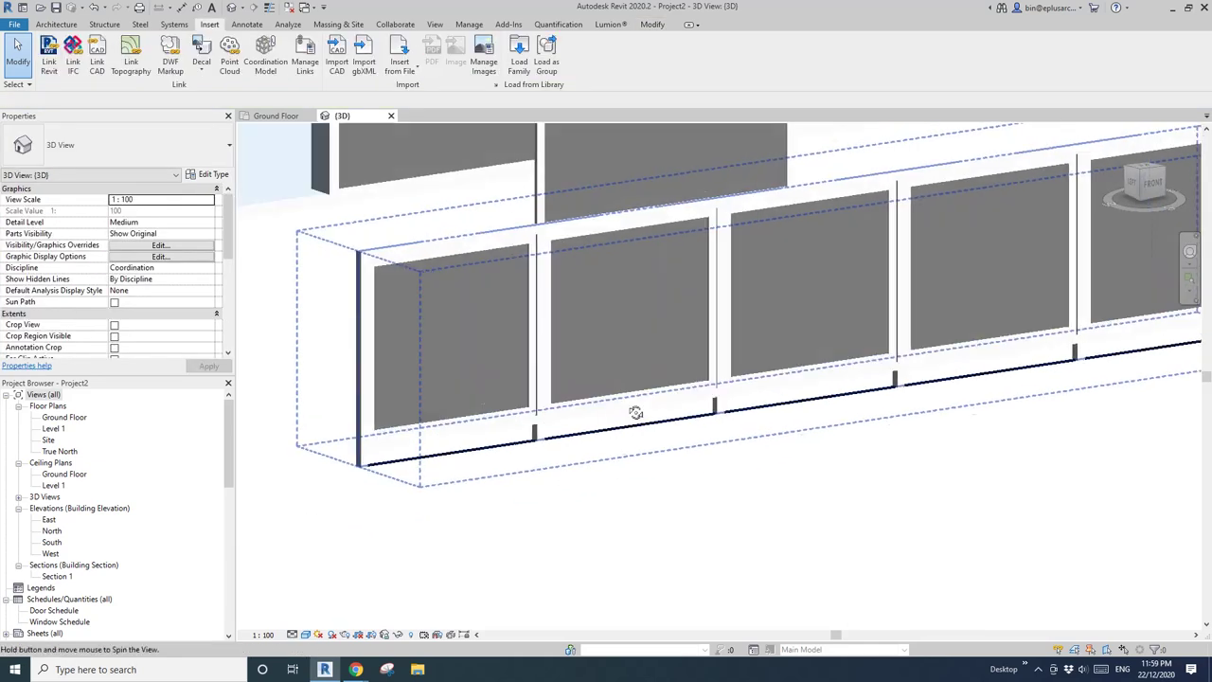
{"action": "scroll", "coordinate": [690, 419], "scroll_direction": "up", "scroll_amount": 4}
{"action": "left_click", "coordinate": [653, 407]}
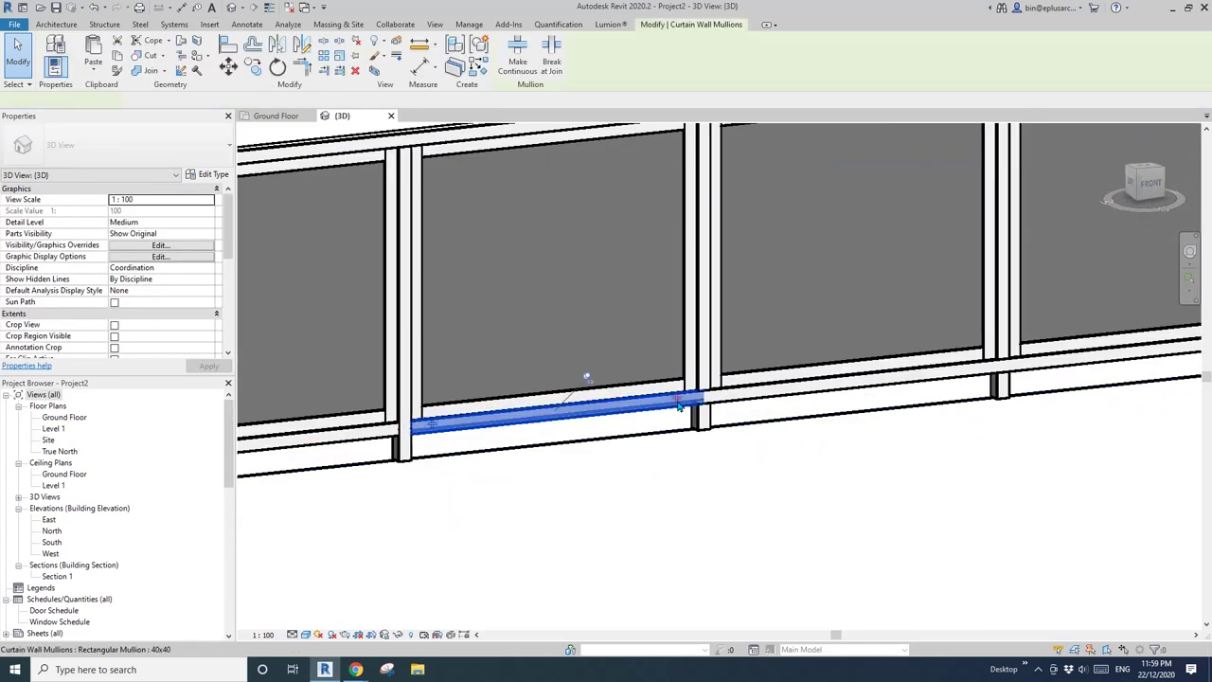
{"action": "key", "text": "Escape"}
{"action": "scroll", "coordinate": [712, 407], "scroll_direction": "down", "scroll_amount": 5}
{"action": "scroll", "coordinate": [852, 322], "scroll_direction": "up", "scroll_amount": 3}
{"action": "scroll", "coordinate": [741, 338], "scroll_direction": "up", "scroll_amount": 2}
{"action": "left_click", "coordinate": [740, 338]}
{"action": "key", "text": "Escape"}
{"action": "scroll", "coordinate": [807, 417], "scroll_direction": "up", "scroll_amount": 3}
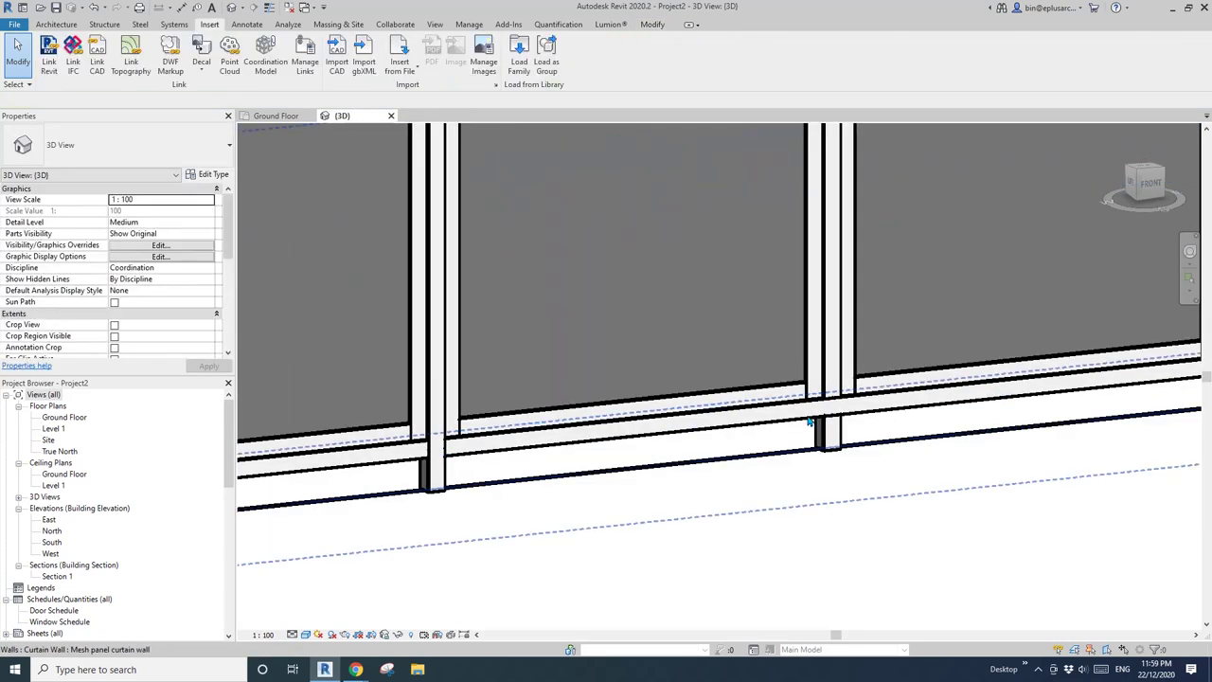
{"action": "left_click", "coordinate": [814, 425]}
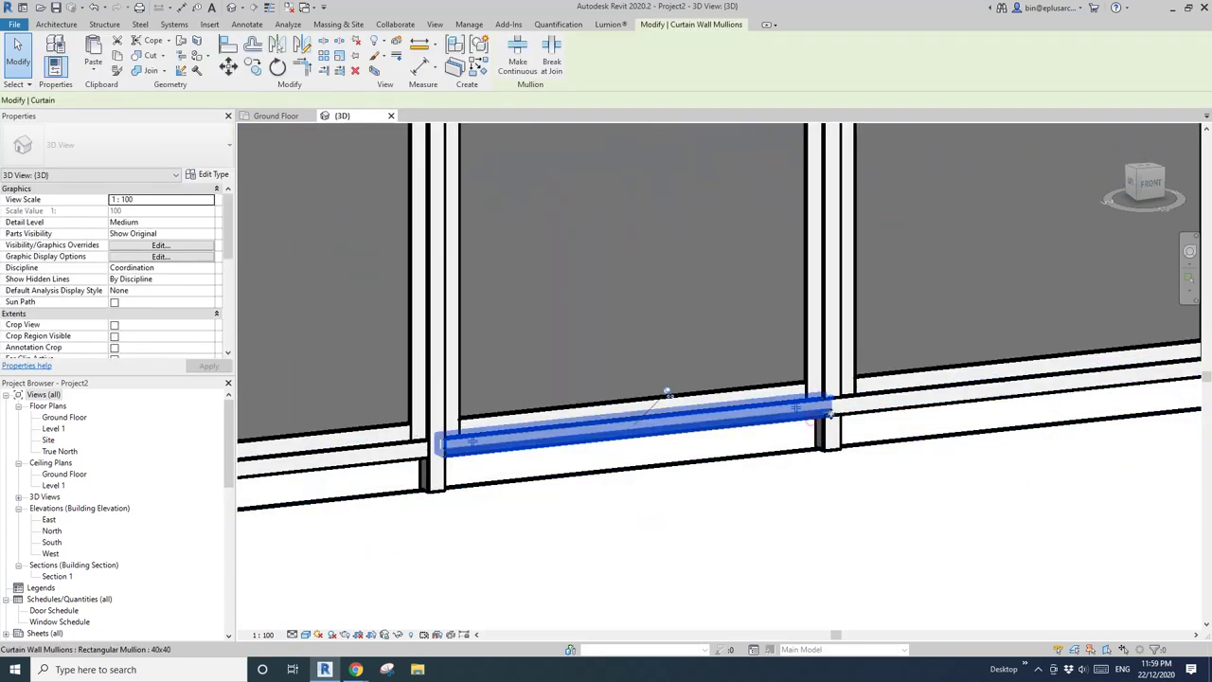
{"action": "scroll", "coordinate": [662, 398], "scroll_direction": "down", "scroll_amount": 3}
{"action": "scroll", "coordinate": [729, 408], "scroll_direction": "up", "scroll_amount": 3}
{"action": "left_click", "coordinate": [737, 405]}
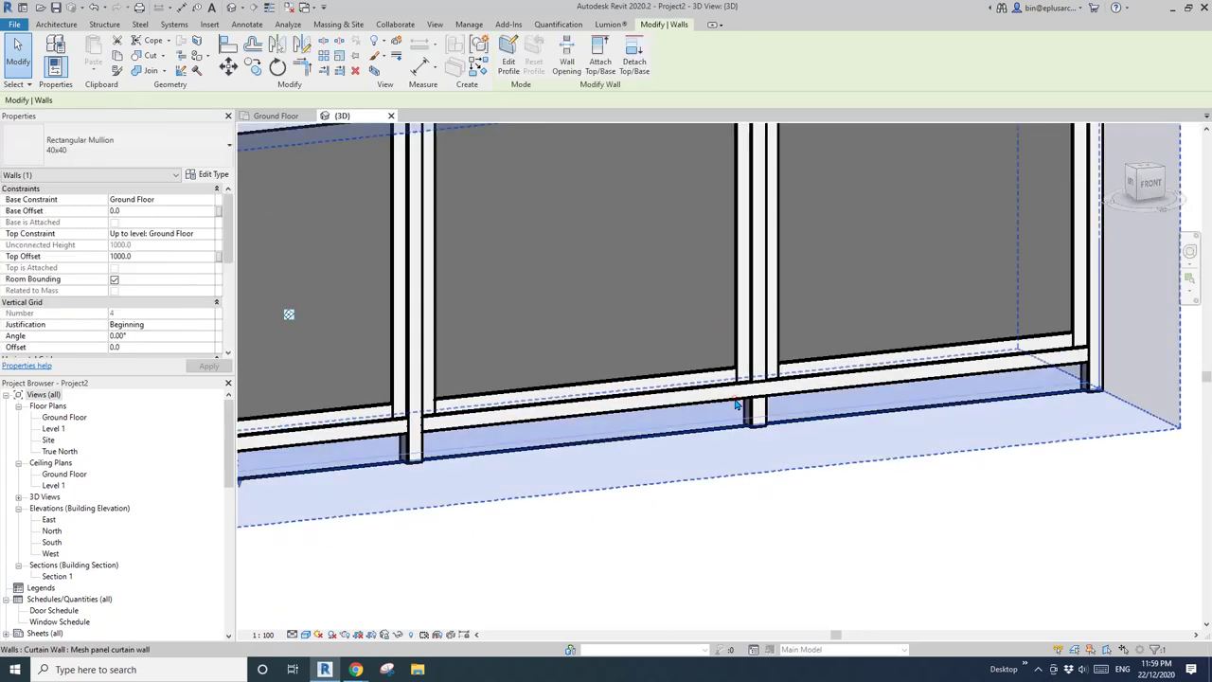
{"action": "left_click", "coordinate": [805, 393]}
{"action": "key", "text": "Escape"}
{"action": "middle_click_drag", "start_coordinate": [805, 393], "coordinate": [705, 473], "text": "shift"}
{"action": "left_click", "coordinate": [823, 458]}
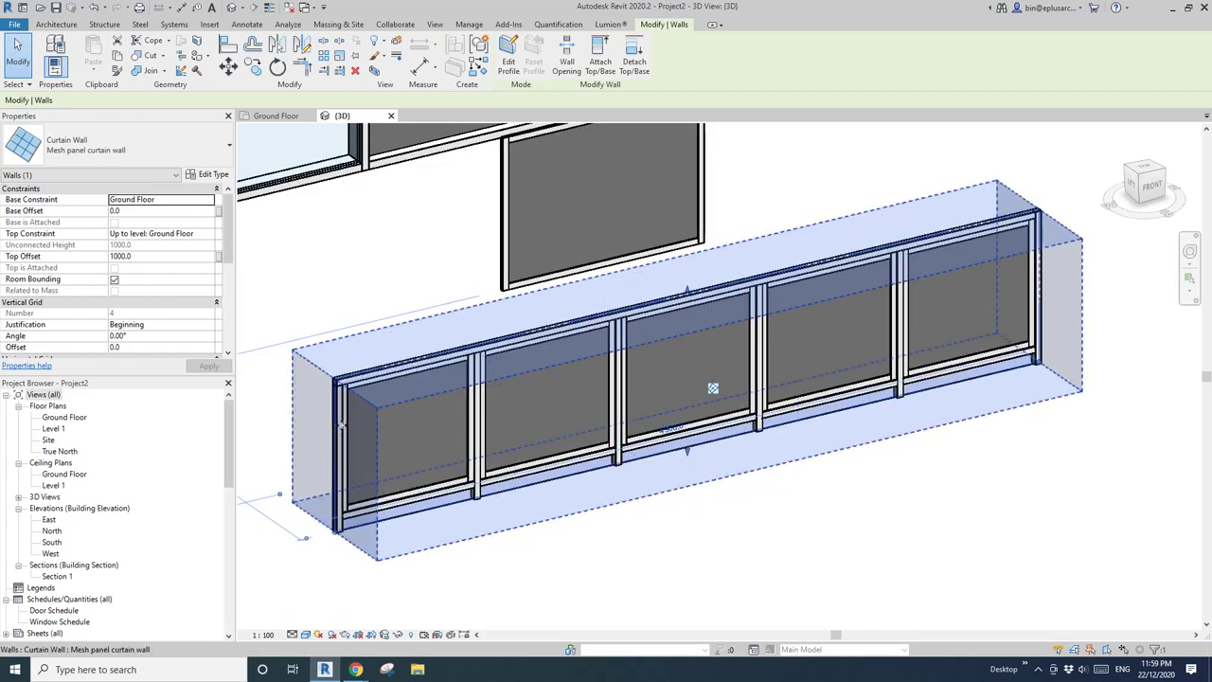
{"action": "middle_click_drag", "start_coordinate": [284, 350], "coordinate": [262, 343], "text": "shift"}
{"action": "scroll", "coordinate": [189, 329], "scroll_direction": "down", "scroll_amount": 2}
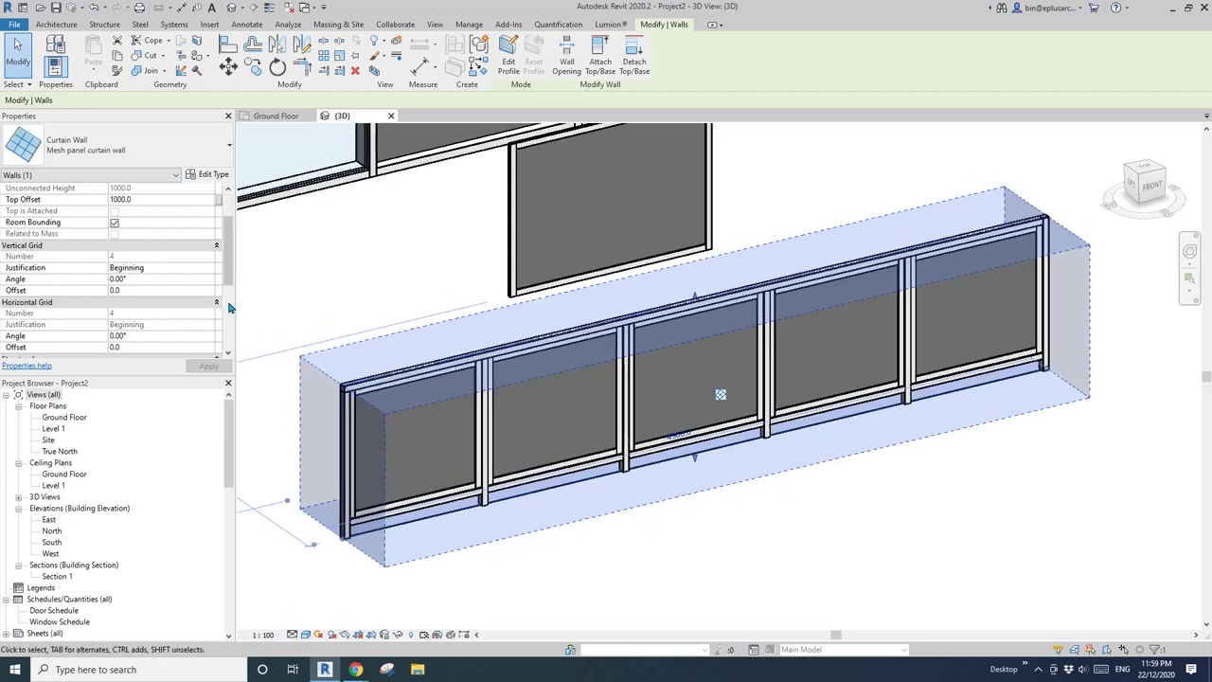
{"action": "left_click", "coordinate": [229, 307]}
{"action": "mouse_move", "coordinate": [228, 307]}
{"action": "left_mouse_down"}
{"action": "mouse_move", "coordinate": [232, 231]}
{"action": "mouse_move", "coordinate": [233, 303]}
{"action": "mouse_move", "coordinate": [233, 283]}
{"action": "left_mouse_up"}
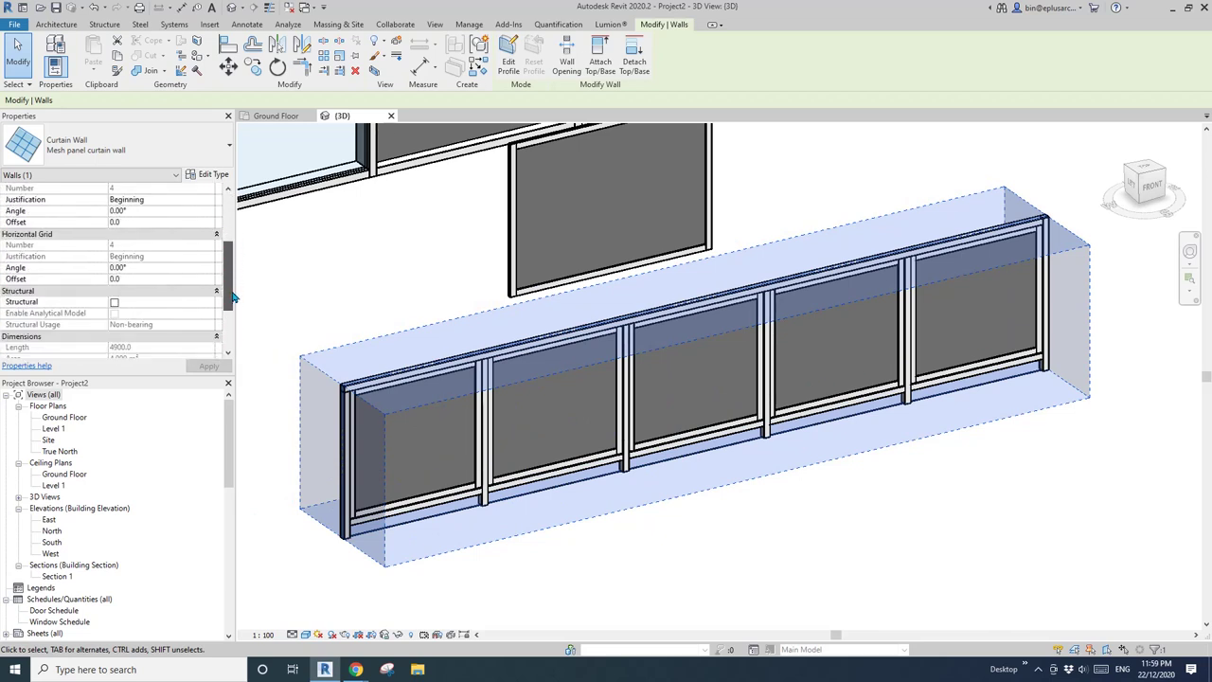
{"action": "left_click_drag", "start_coordinate": [232, 298], "coordinate": [228, 254]}
Set the Mesh panel curtain wall type's Vertical Grid Spacing to 1500
{"action": "left_click", "coordinate": [210, 176]}
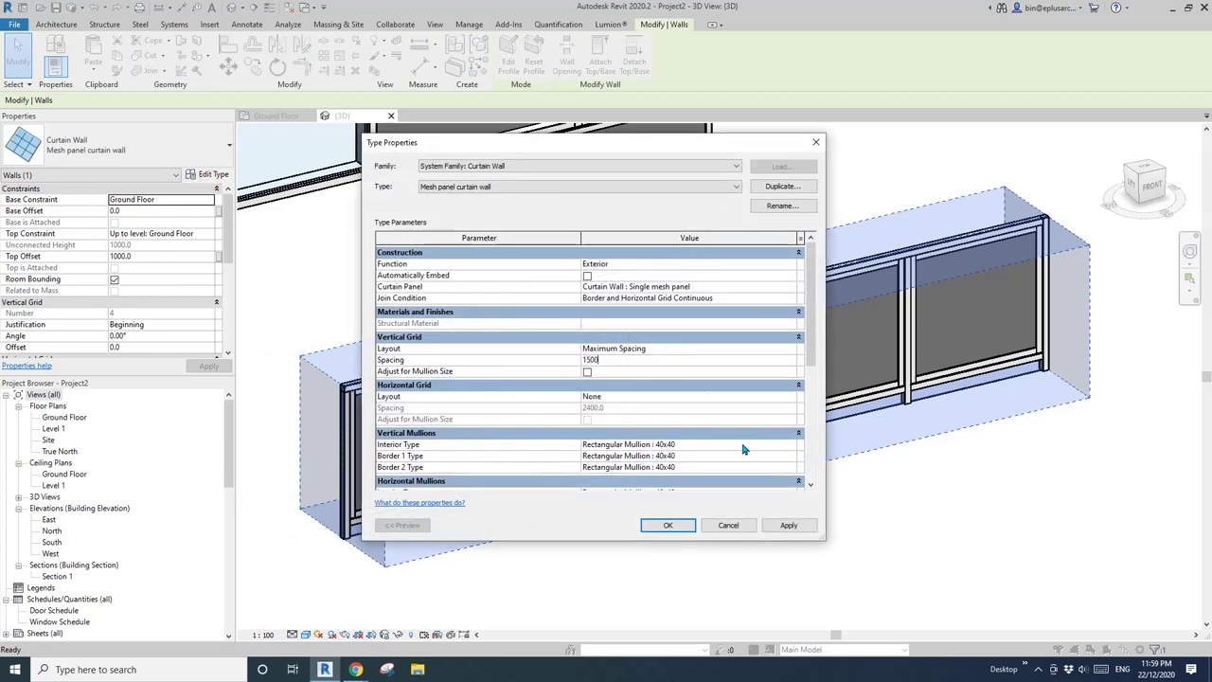
{"action": "left_click", "coordinate": [789, 526]}
{"action": "left_click_drag", "start_coordinate": [698, 148], "coordinate": [870, 202]}
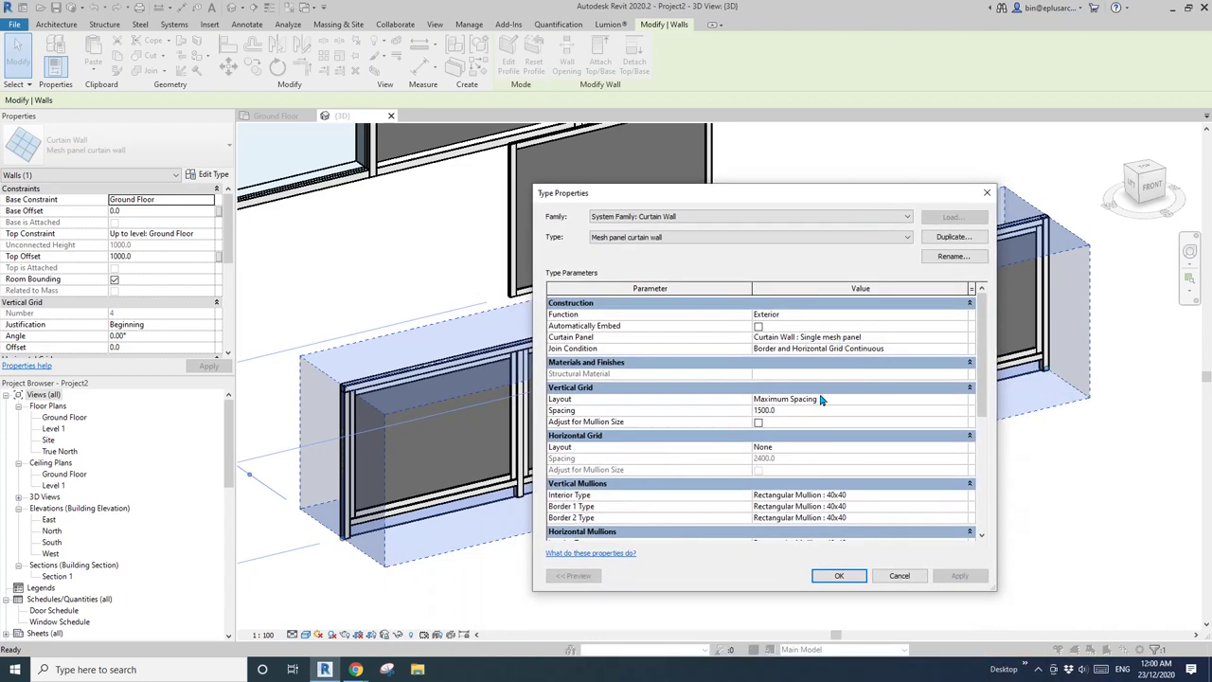
{"action": "left_click", "coordinate": [841, 576]}
{"action": "middle_click_drag", "start_coordinate": [616, 530], "coordinate": [663, 531], "text": "shift"}
{"action": "left_click", "coordinate": [306, 633]}
Switch to Realistic visual style and orbit to face the fences squarely
{"action": "left_click", "coordinate": [327, 608]}
{"action": "scroll", "coordinate": [530, 530], "scroll_direction": "up", "scroll_amount": 5}
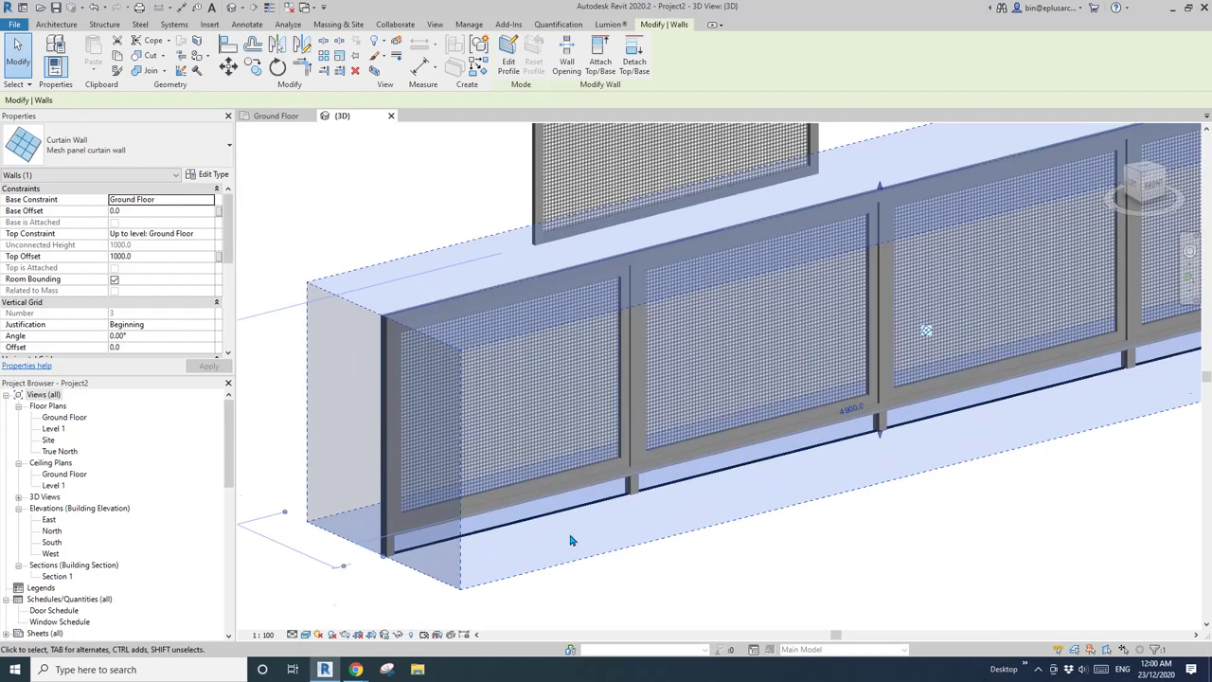
{"action": "scroll", "coordinate": [836, 587], "scroll_direction": "down", "scroll_amount": 3}
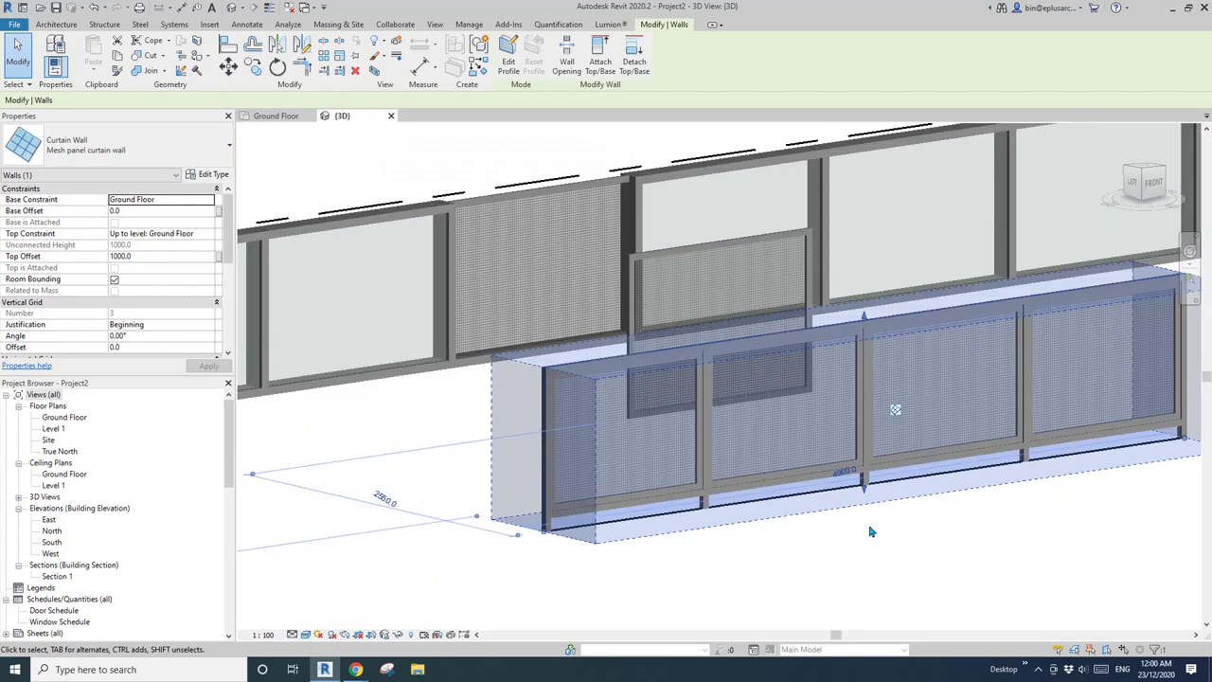
{"action": "middle_click_drag", "start_coordinate": [835, 587], "coordinate": [726, 552], "text": "shift"}
{"action": "scroll", "coordinate": [810, 528], "scroll_direction": "up", "scroll_amount": 3}
{"action": "left_click", "coordinate": [811, 528]}
{"action": "scroll", "coordinate": [811, 529], "scroll_direction": "down", "scroll_amount": 3}
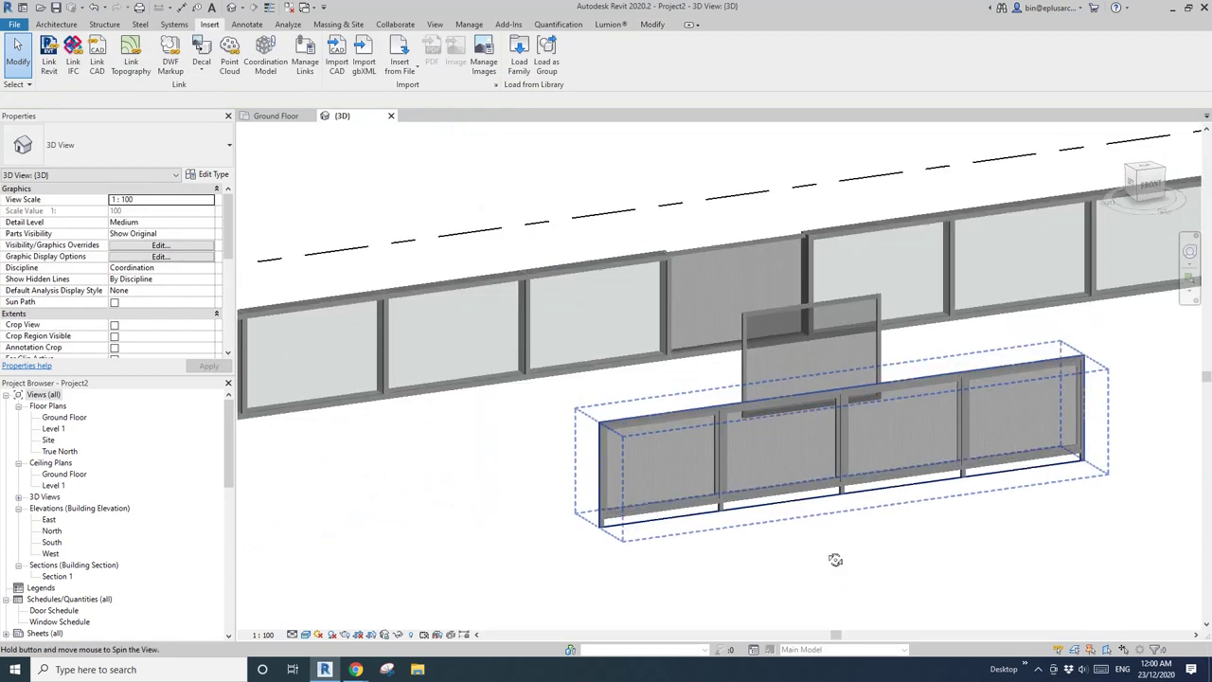
{"action": "middle_click_drag", "start_coordinate": [810, 528], "coordinate": [810, 473], "text": "shift"}
{"action": "left_click", "coordinate": [810, 474]}
{"action": "key", "text": "Escape"}
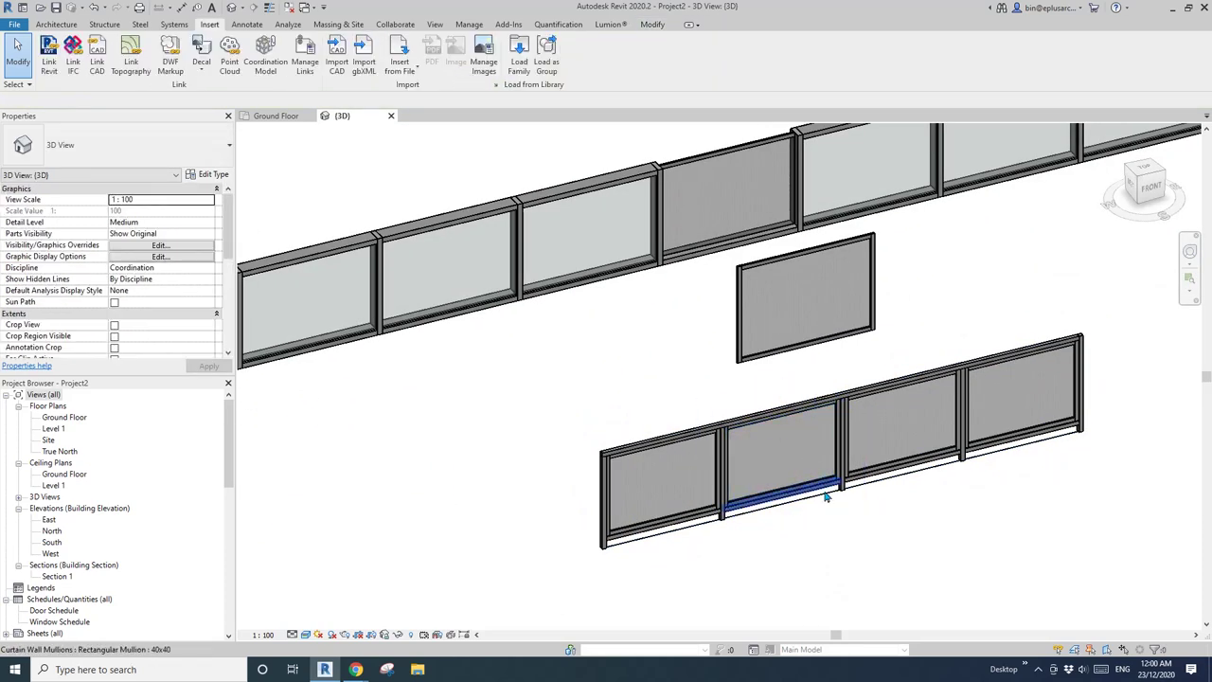
Use Create Similar (CS) on the lower fence to draw a second mesh panel fence in front
{"action": "left_click", "coordinate": [826, 496]}
{"action": "middle_click_drag", "start_coordinate": [826, 497], "coordinate": [641, 450], "text": "shift"}
{"action": "key", "text": "c"}
{"action": "key", "text": "s"}
{"action": "left_click", "coordinate": [583, 498]}
{"action": "left_click", "coordinate": [930, 418]}
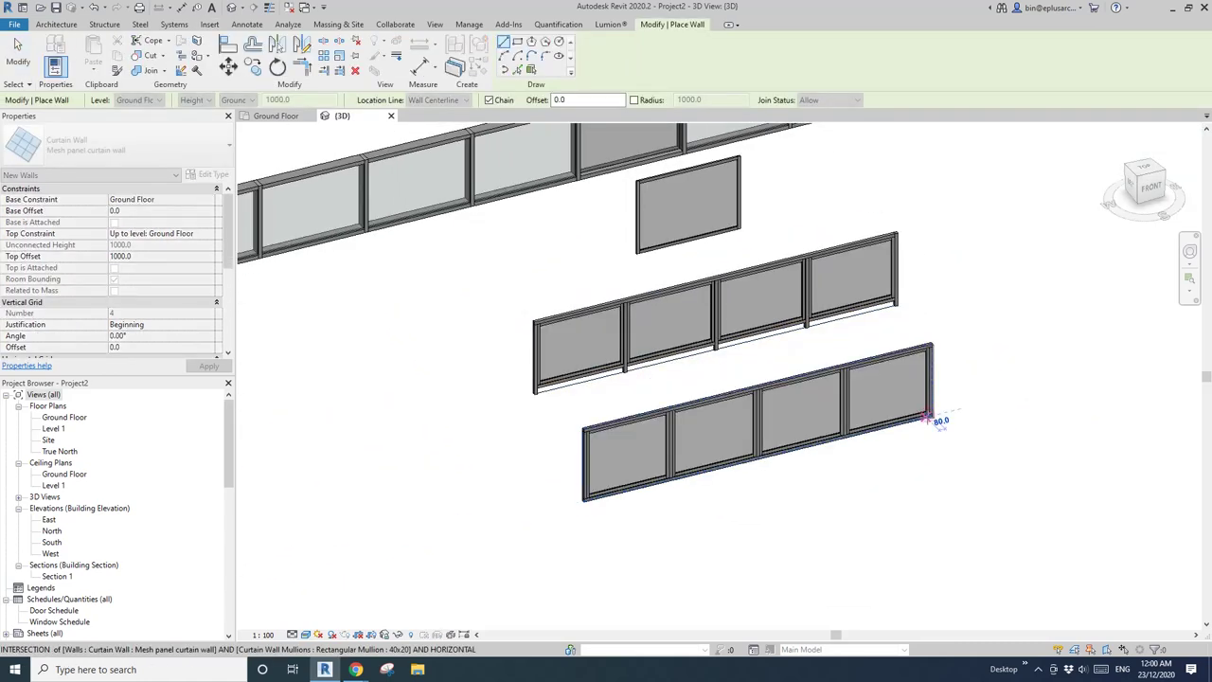
{"action": "key", "text": "Escape"}
{"action": "key", "text": "Escape"}
{"action": "scroll", "coordinate": [596, 482], "scroll_direction": "up", "scroll_amount": 5}
{"action": "middle_click_drag", "start_coordinate": [725, 426], "coordinate": [673, 443]}
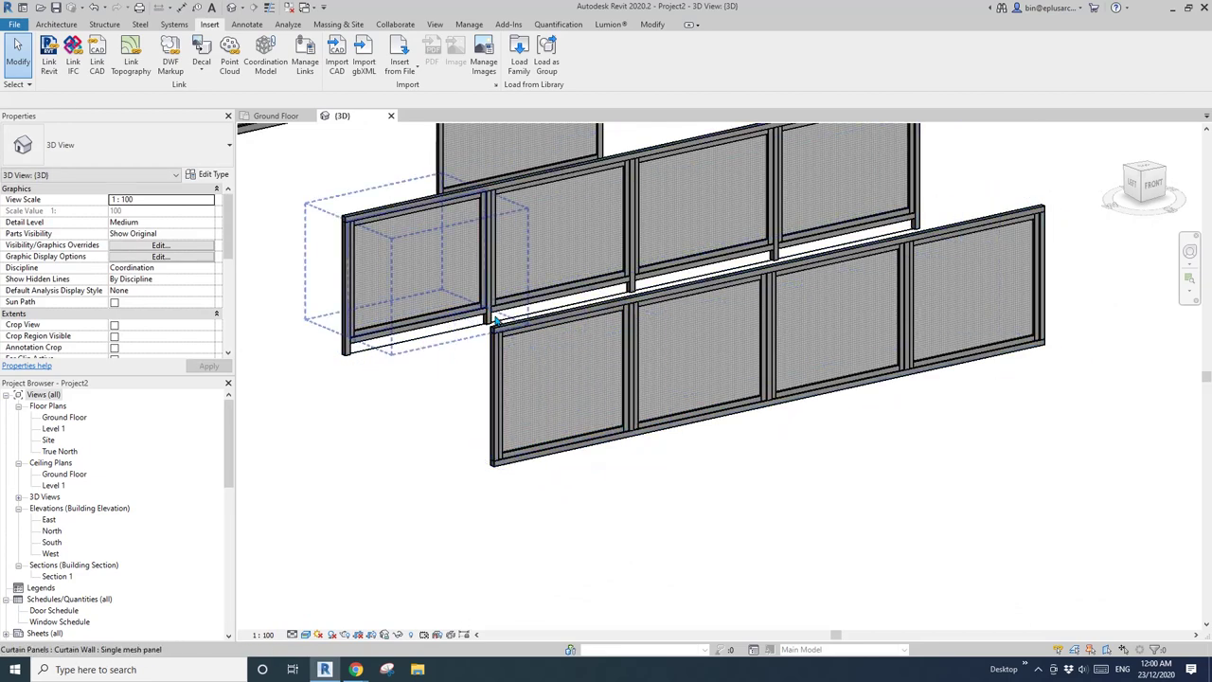
{"action": "middle_click_drag", "start_coordinate": [496, 322], "coordinate": [499, 327], "text": "shift"}
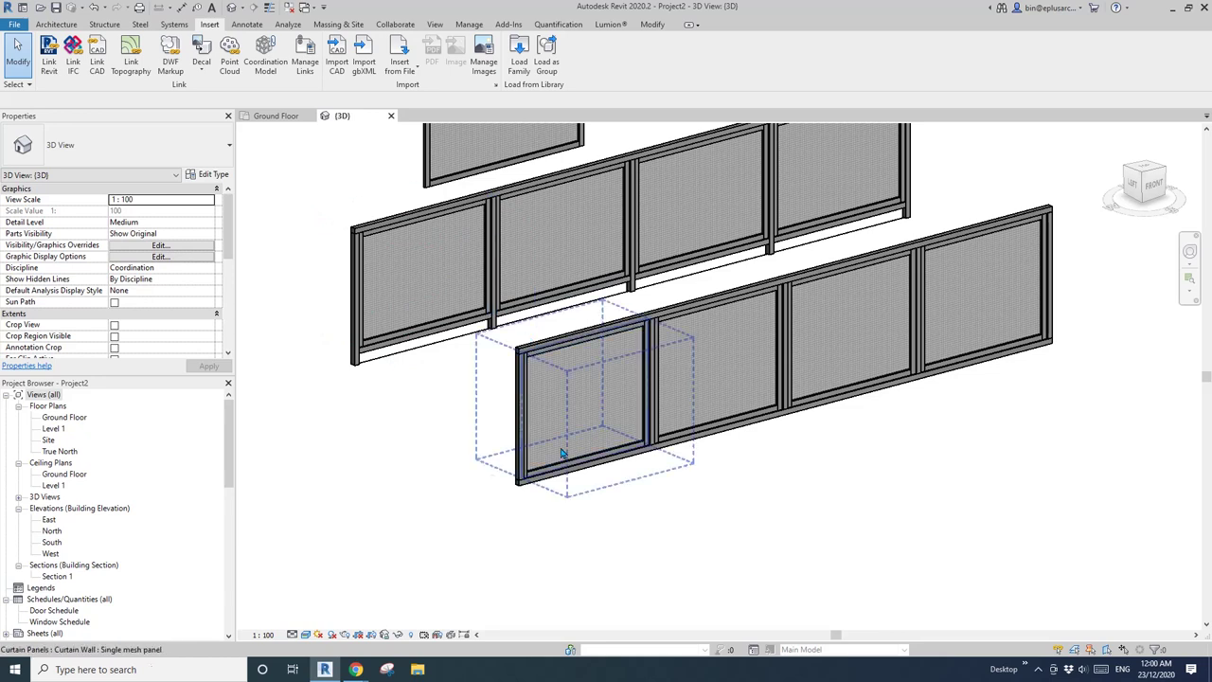
{"action": "scroll", "coordinate": [53, 42], "scroll_direction": "up", "scroll_amount": 4}
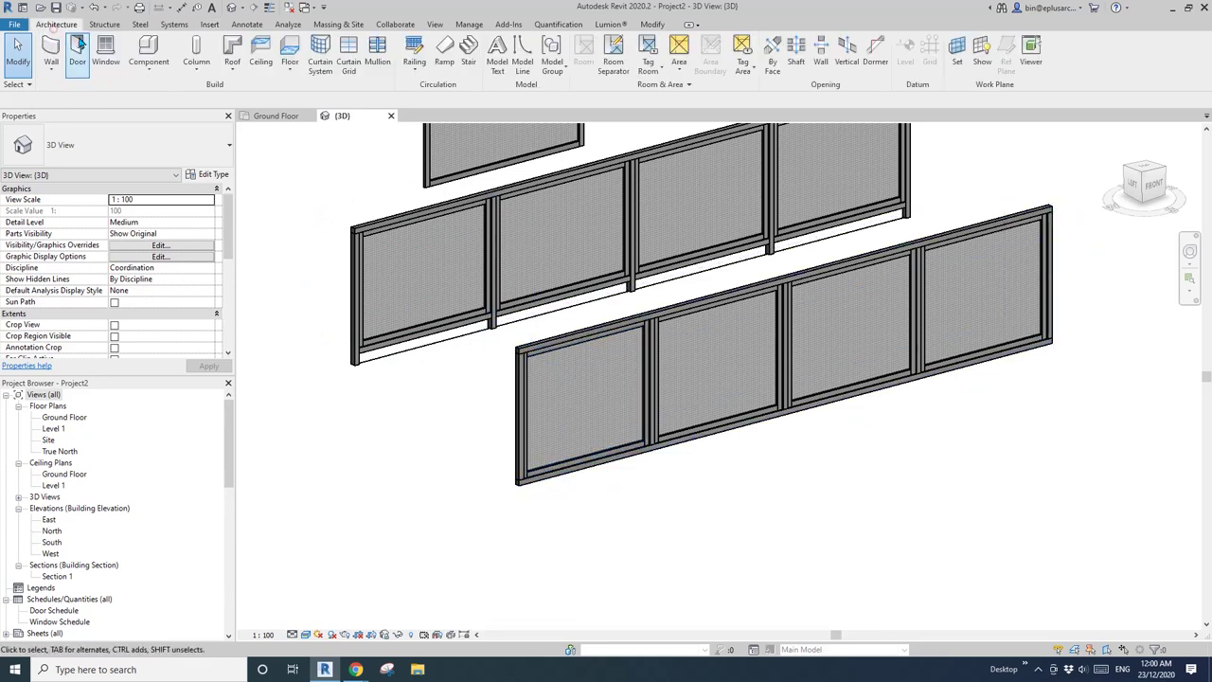
Add a horizontal curtain grid line near the bottom of the fence
{"action": "left_click", "coordinate": [349, 58]}
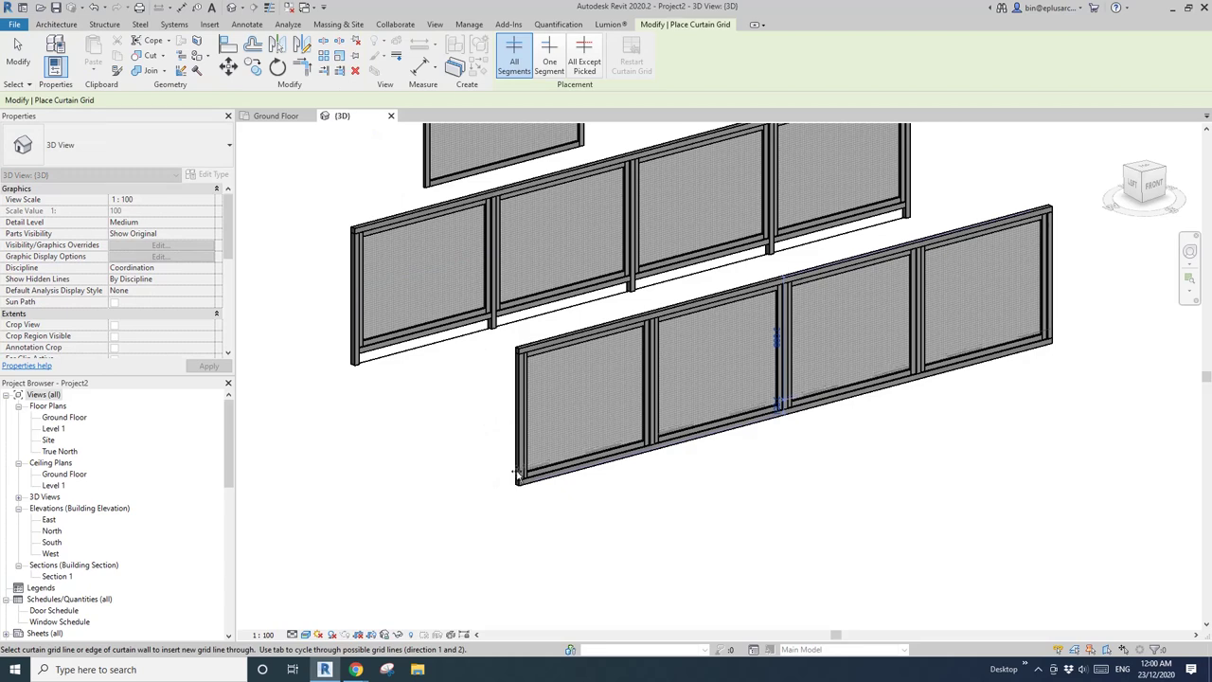
{"action": "left_click", "coordinate": [743, 428]}
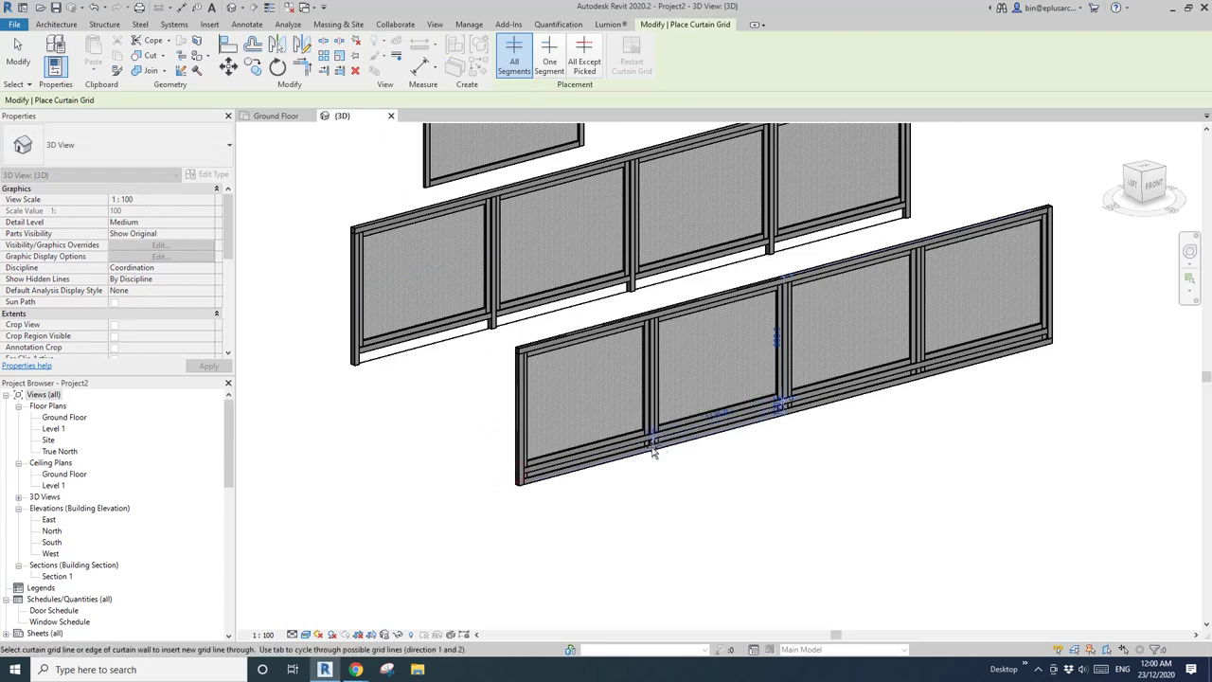
{"action": "scroll", "coordinate": [650, 455], "scroll_direction": "up", "scroll_amount": 3}
{"action": "key", "text": "Escape"}
{"action": "key", "text": "Escape"}
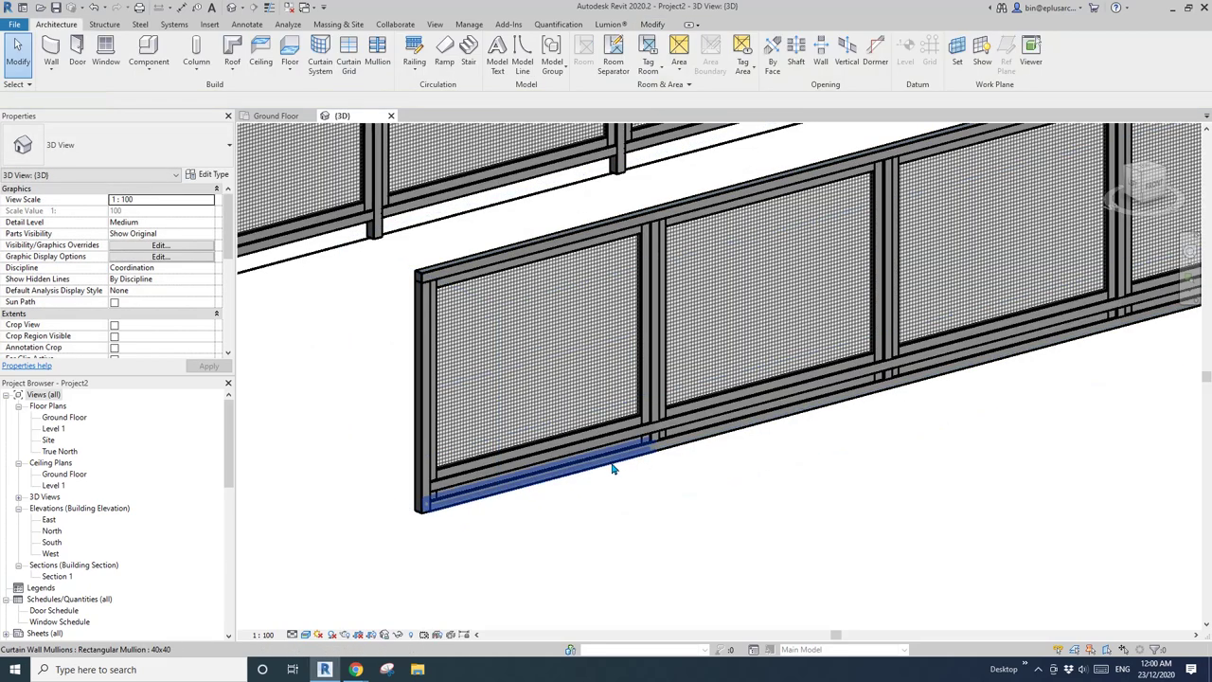
Change the first bay's bottom strip panel to Empty Panel
{"action": "left_click", "coordinate": [613, 468]}
{"action": "left_click", "coordinate": [587, 491]}
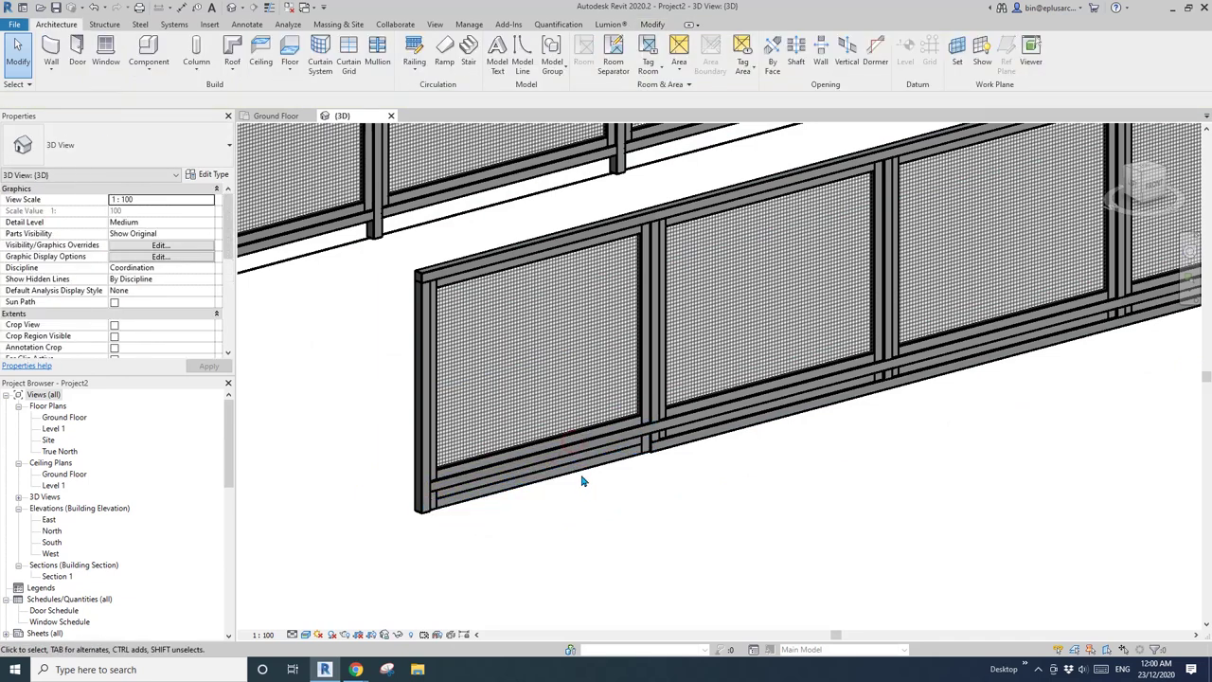
{"action": "left_click", "coordinate": [575, 473]}
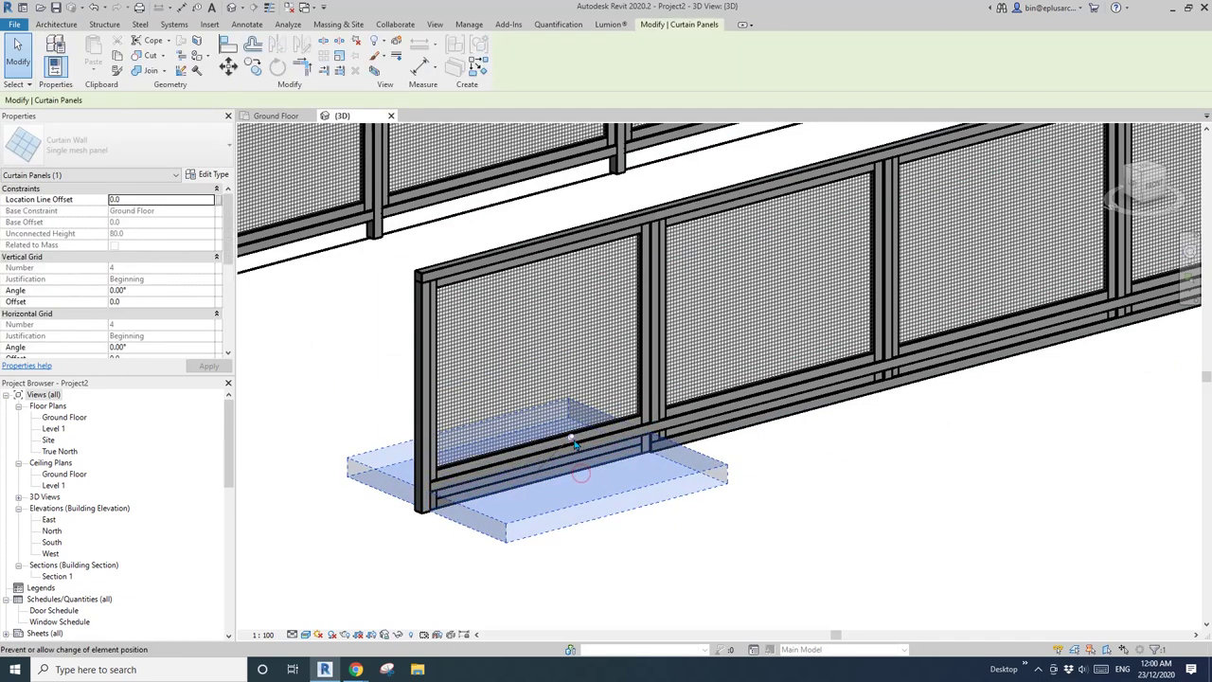
{"action": "left_click", "coordinate": [185, 146]}
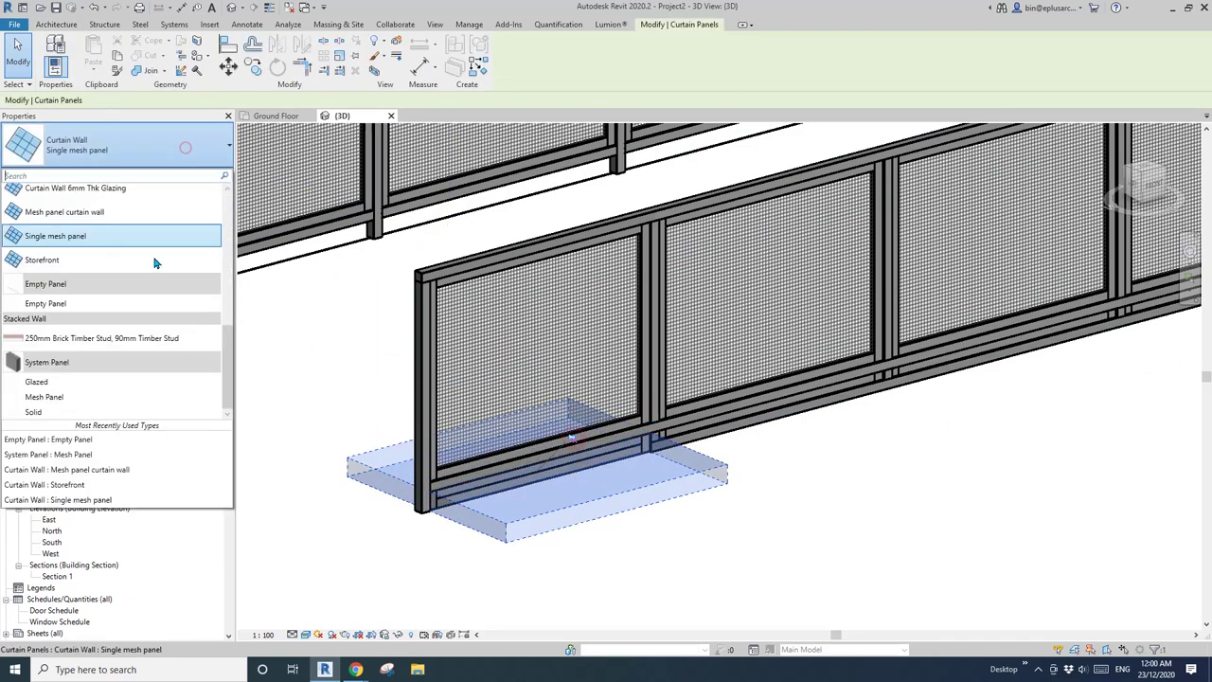
{"action": "left_click", "coordinate": [63, 304]}
{"action": "left_click", "coordinate": [660, 516]}
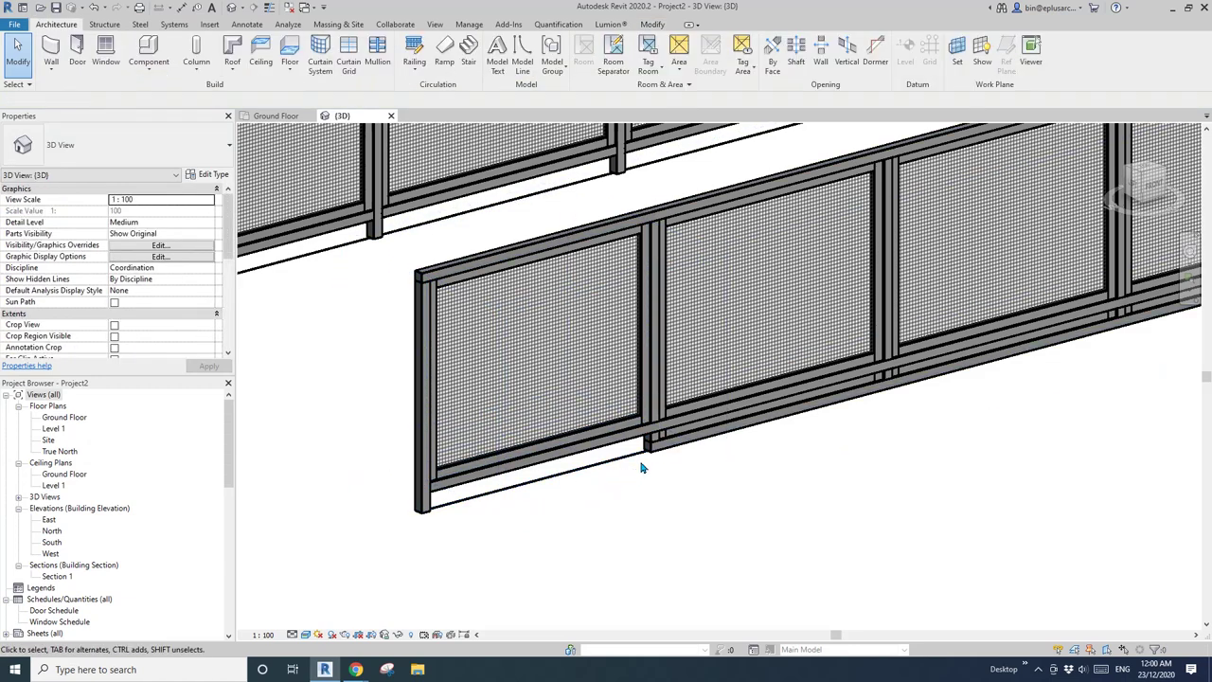
Select the next bay's bottom strip panel and bottom rails, leaving their types unchanged
{"action": "scroll", "coordinate": [640, 464], "scroll_direction": "up", "scroll_amount": 5}
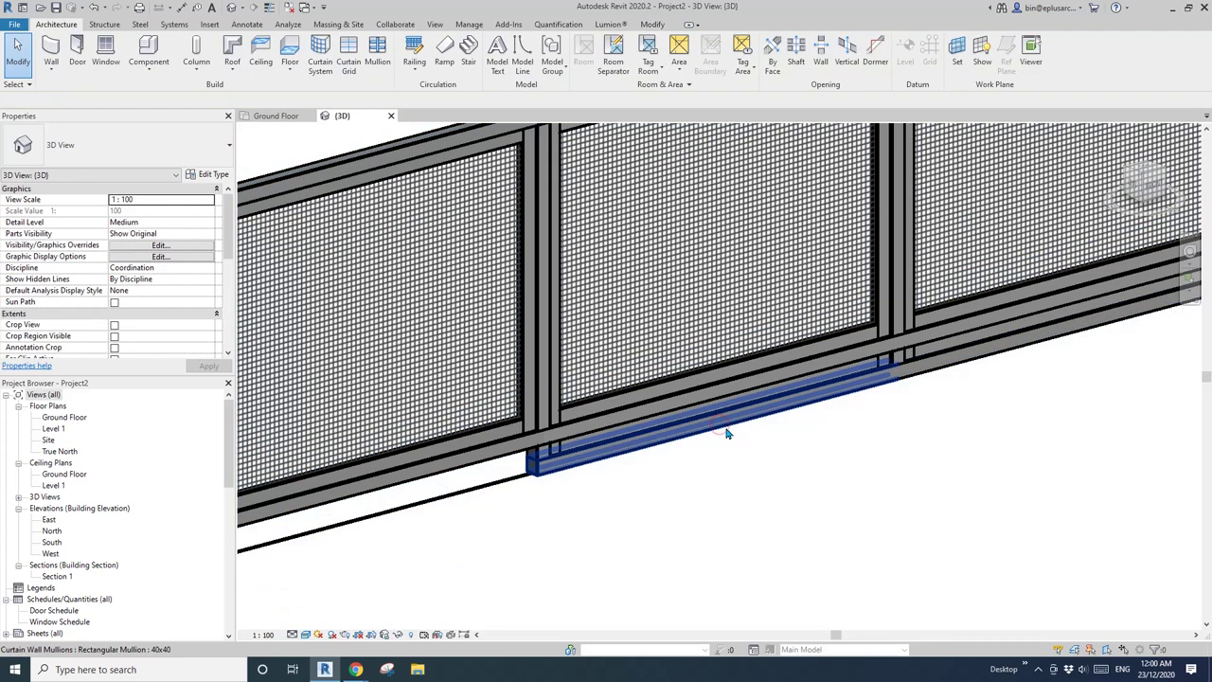
{"action": "left_click", "coordinate": [724, 427]}
{"action": "key", "text": "Escape"}
{"action": "key", "text": "Tab"}
{"action": "left_click", "coordinate": [722, 431]}
{"action": "left_click", "coordinate": [152, 147]}
{"action": "key", "text": "Escape"}
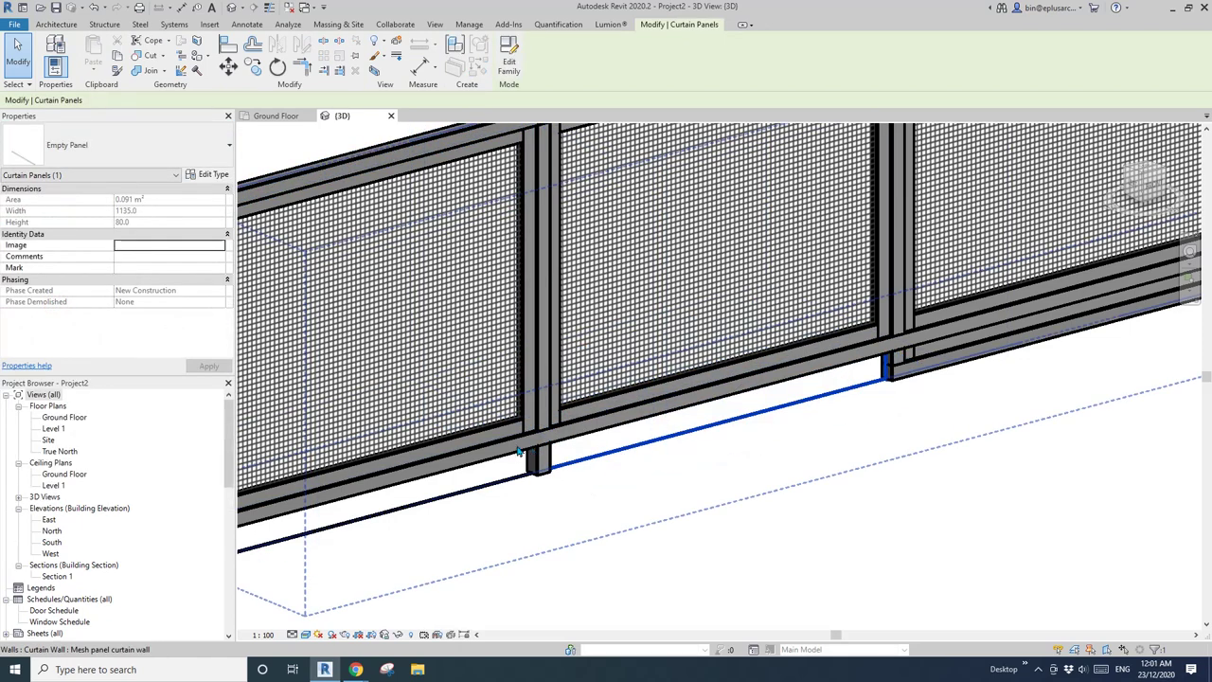
{"action": "scroll", "coordinate": [554, 453], "scroll_direction": "up", "scroll_amount": 3}
{"action": "left_click", "coordinate": [554, 453]}
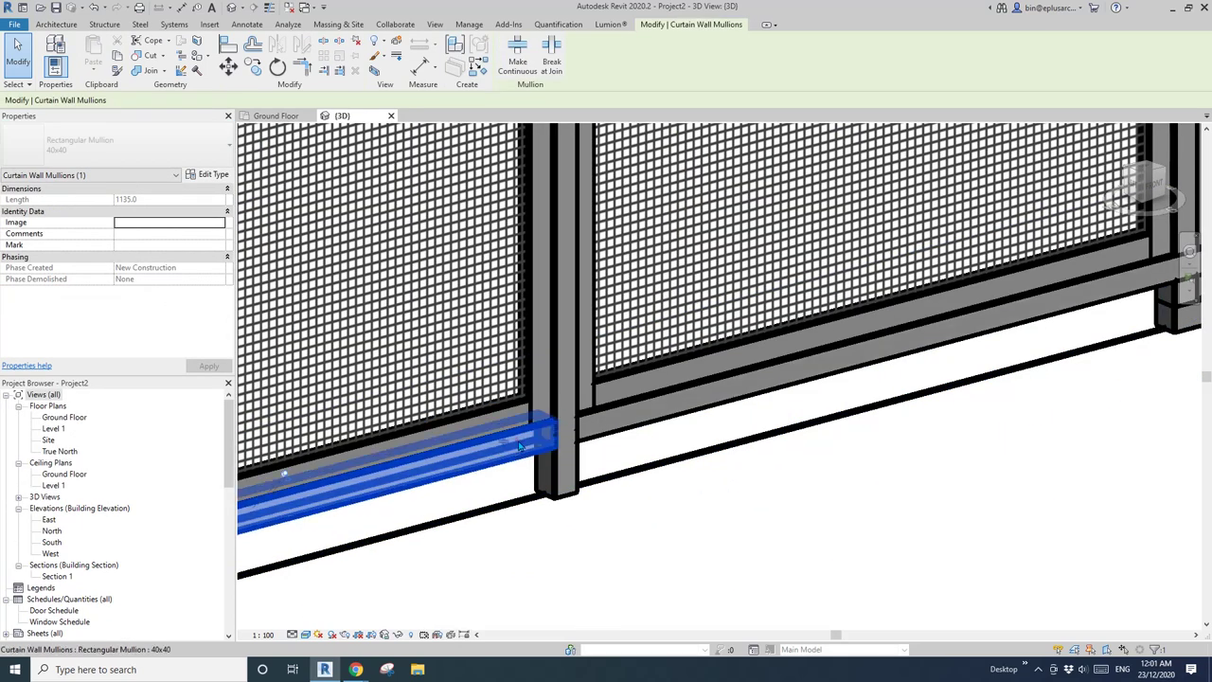
{"action": "left_click", "coordinate": [708, 447]}
{"action": "scroll", "coordinate": [724, 445], "scroll_direction": "down", "scroll_amount": 5}
{"action": "scroll", "coordinate": [758, 455], "scroll_direction": "up", "scroll_amount": 4}
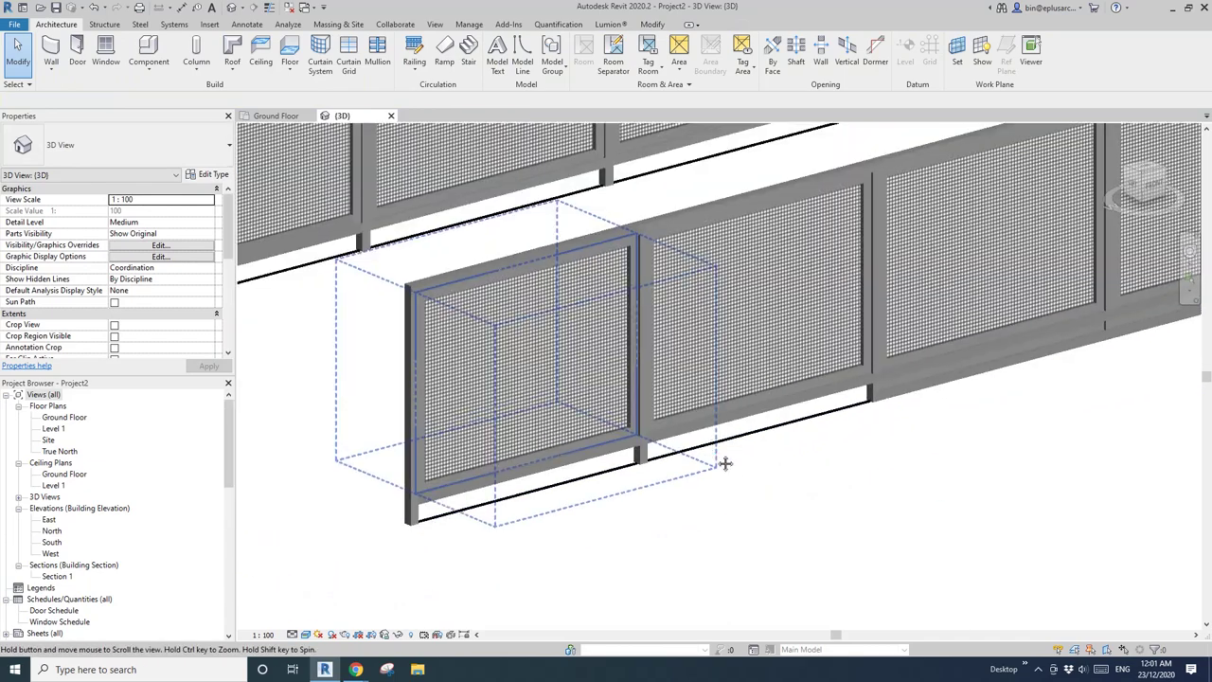
{"action": "scroll", "coordinate": [724, 457], "scroll_direction": "down", "scroll_amount": 3}
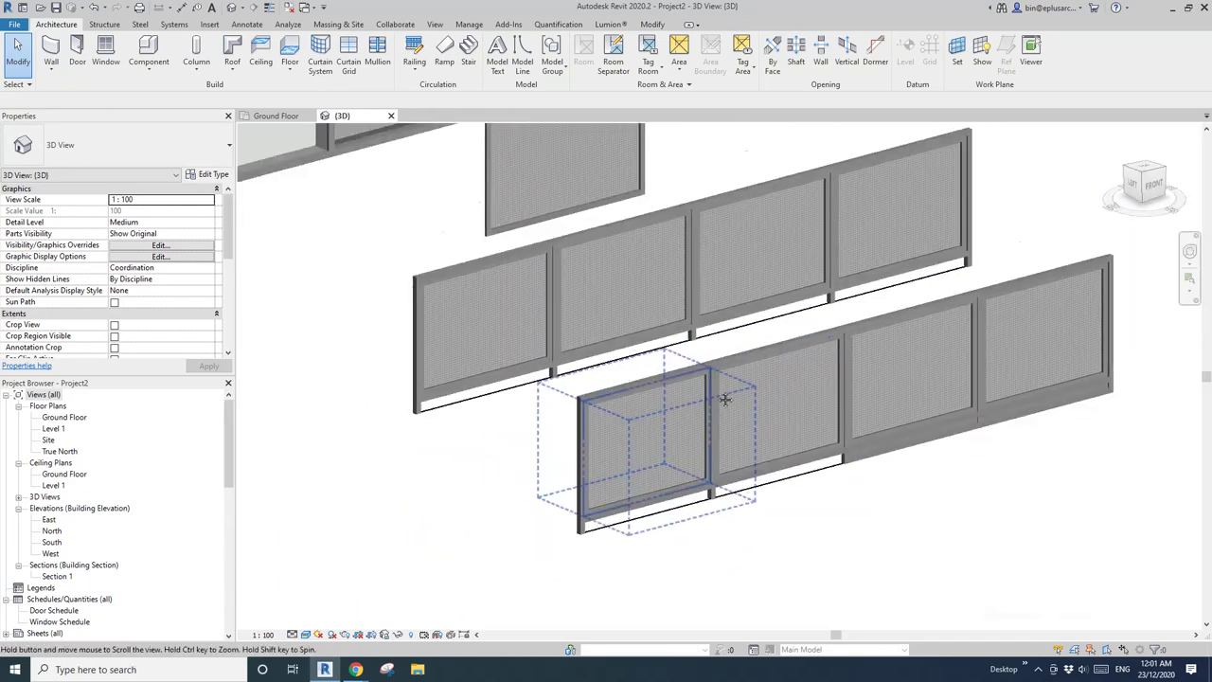
{"action": "scroll", "coordinate": [702, 405], "scroll_direction": "up", "scroll_amount": 2}
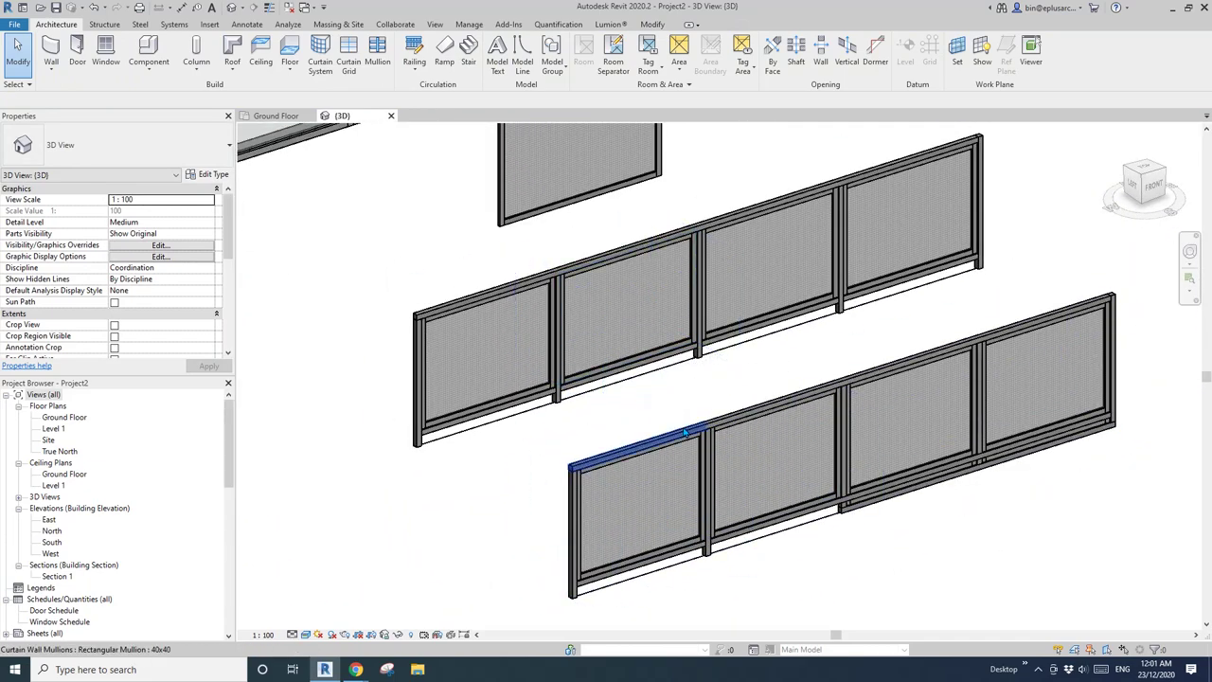
{"action": "scroll", "coordinate": [678, 382], "scroll_direction": "up", "scroll_amount": 3}
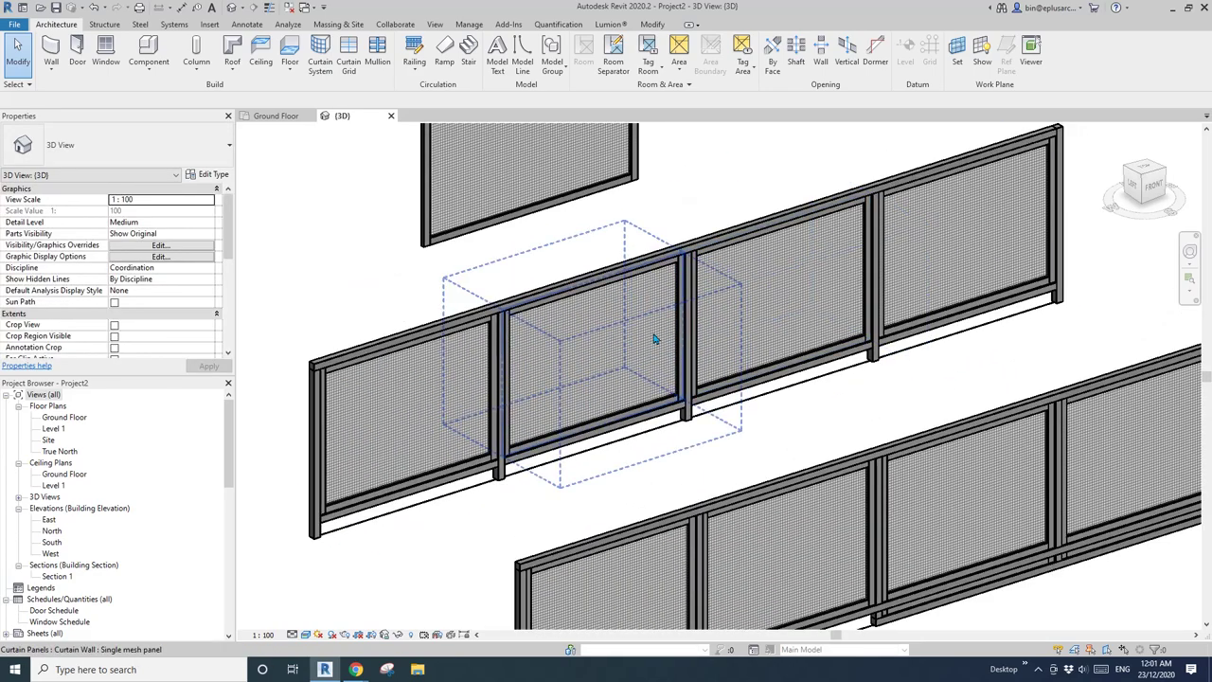
{"action": "scroll", "coordinate": [659, 355], "scroll_direction": "down", "scroll_amount": 3}
{"action": "scroll", "coordinate": [692, 388], "scroll_direction": "up", "scroll_amount": 2}
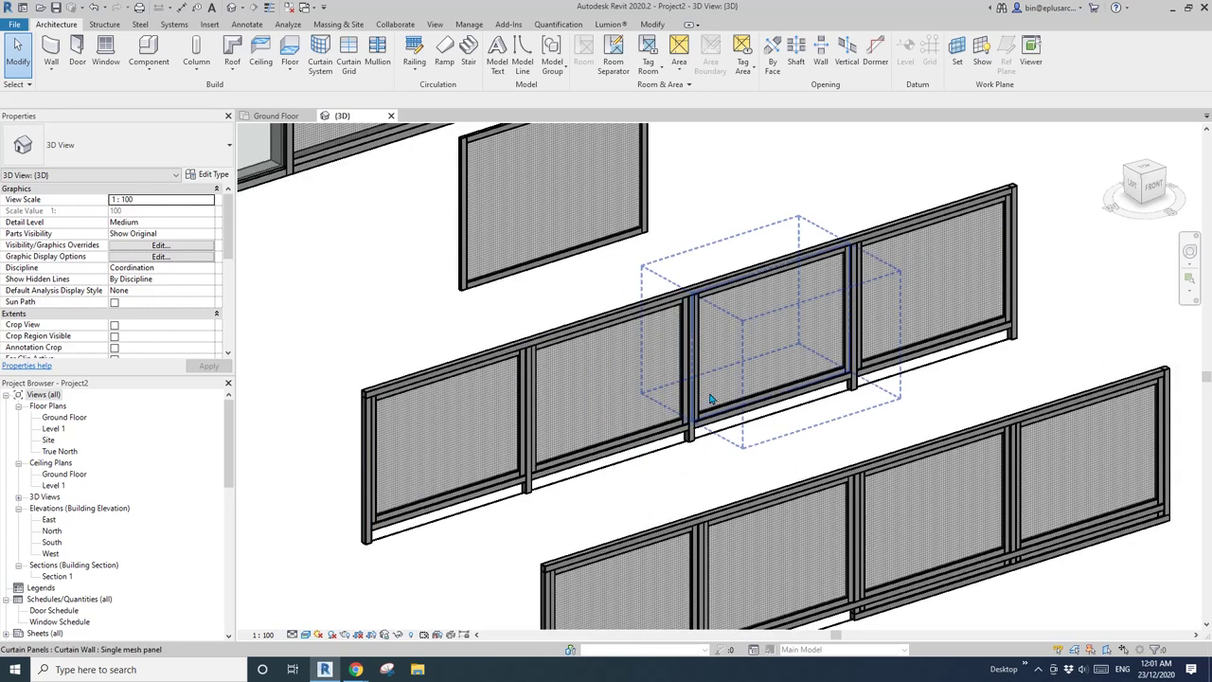
{"action": "scroll", "coordinate": [715, 402], "scroll_direction": "down", "scroll_amount": 3}
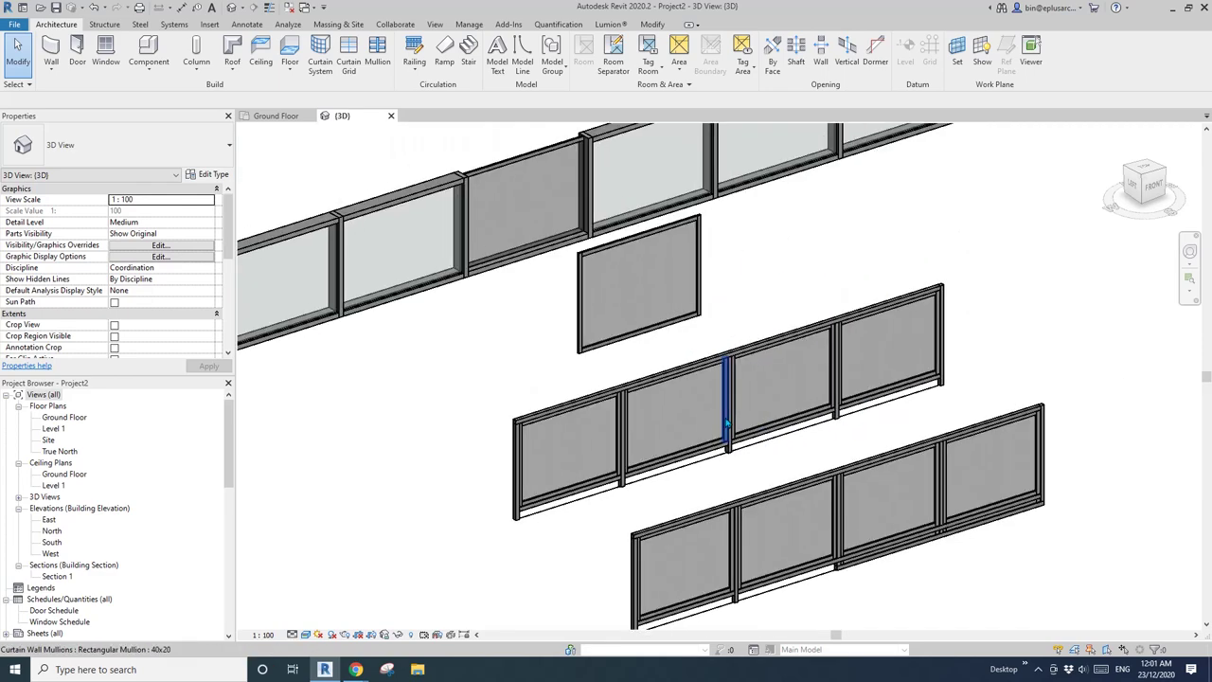
{"action": "scroll", "coordinate": [727, 423], "scroll_direction": "down", "scroll_amount": 1}
{"action": "scroll", "coordinate": [706, 412], "scroll_direction": "up", "scroll_amount": 4}
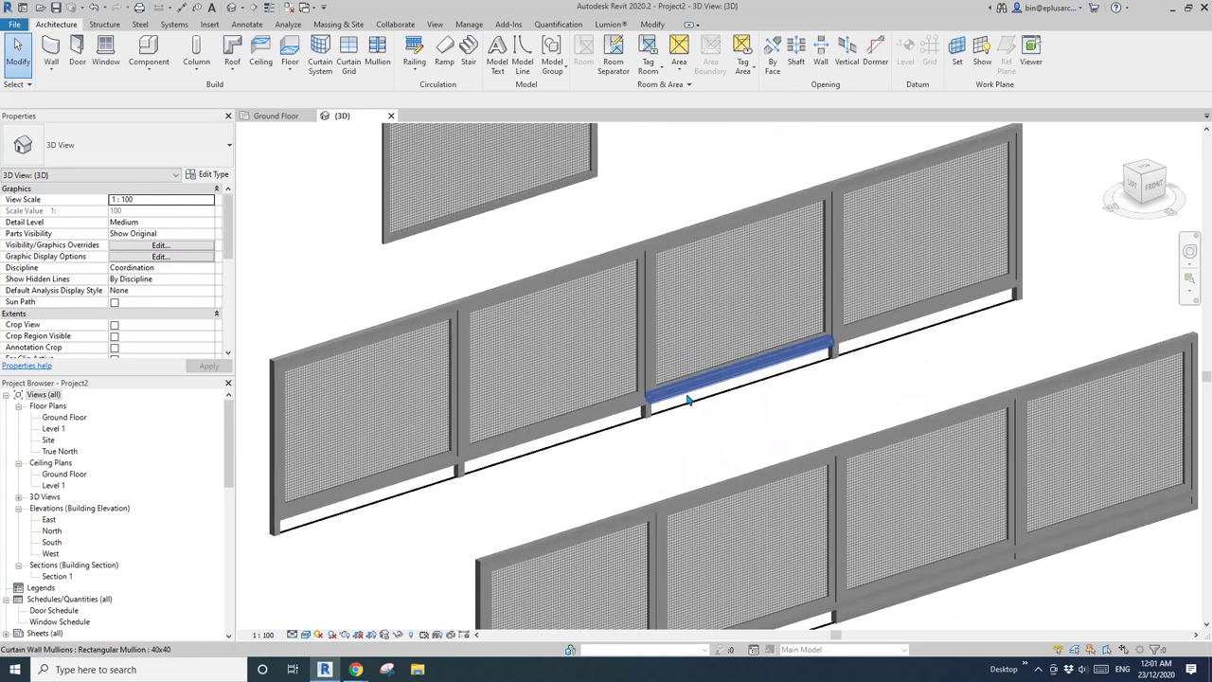
{"action": "middle_click_drag", "start_coordinate": [689, 400], "coordinate": [695, 352]}
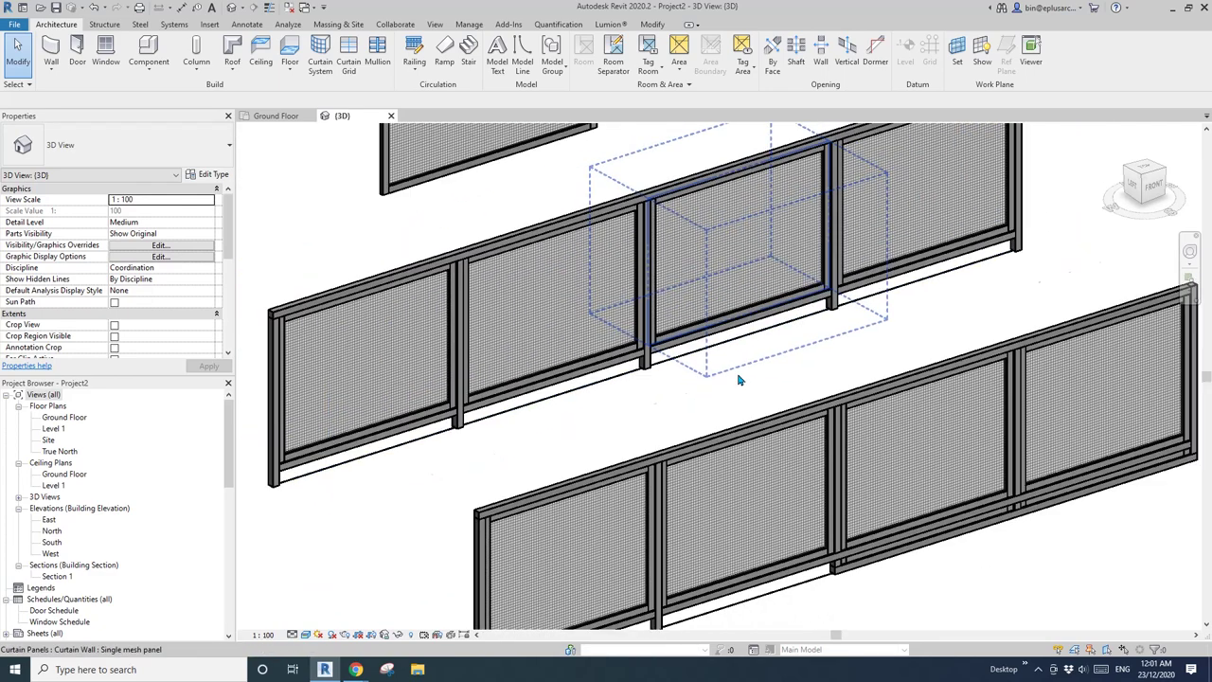